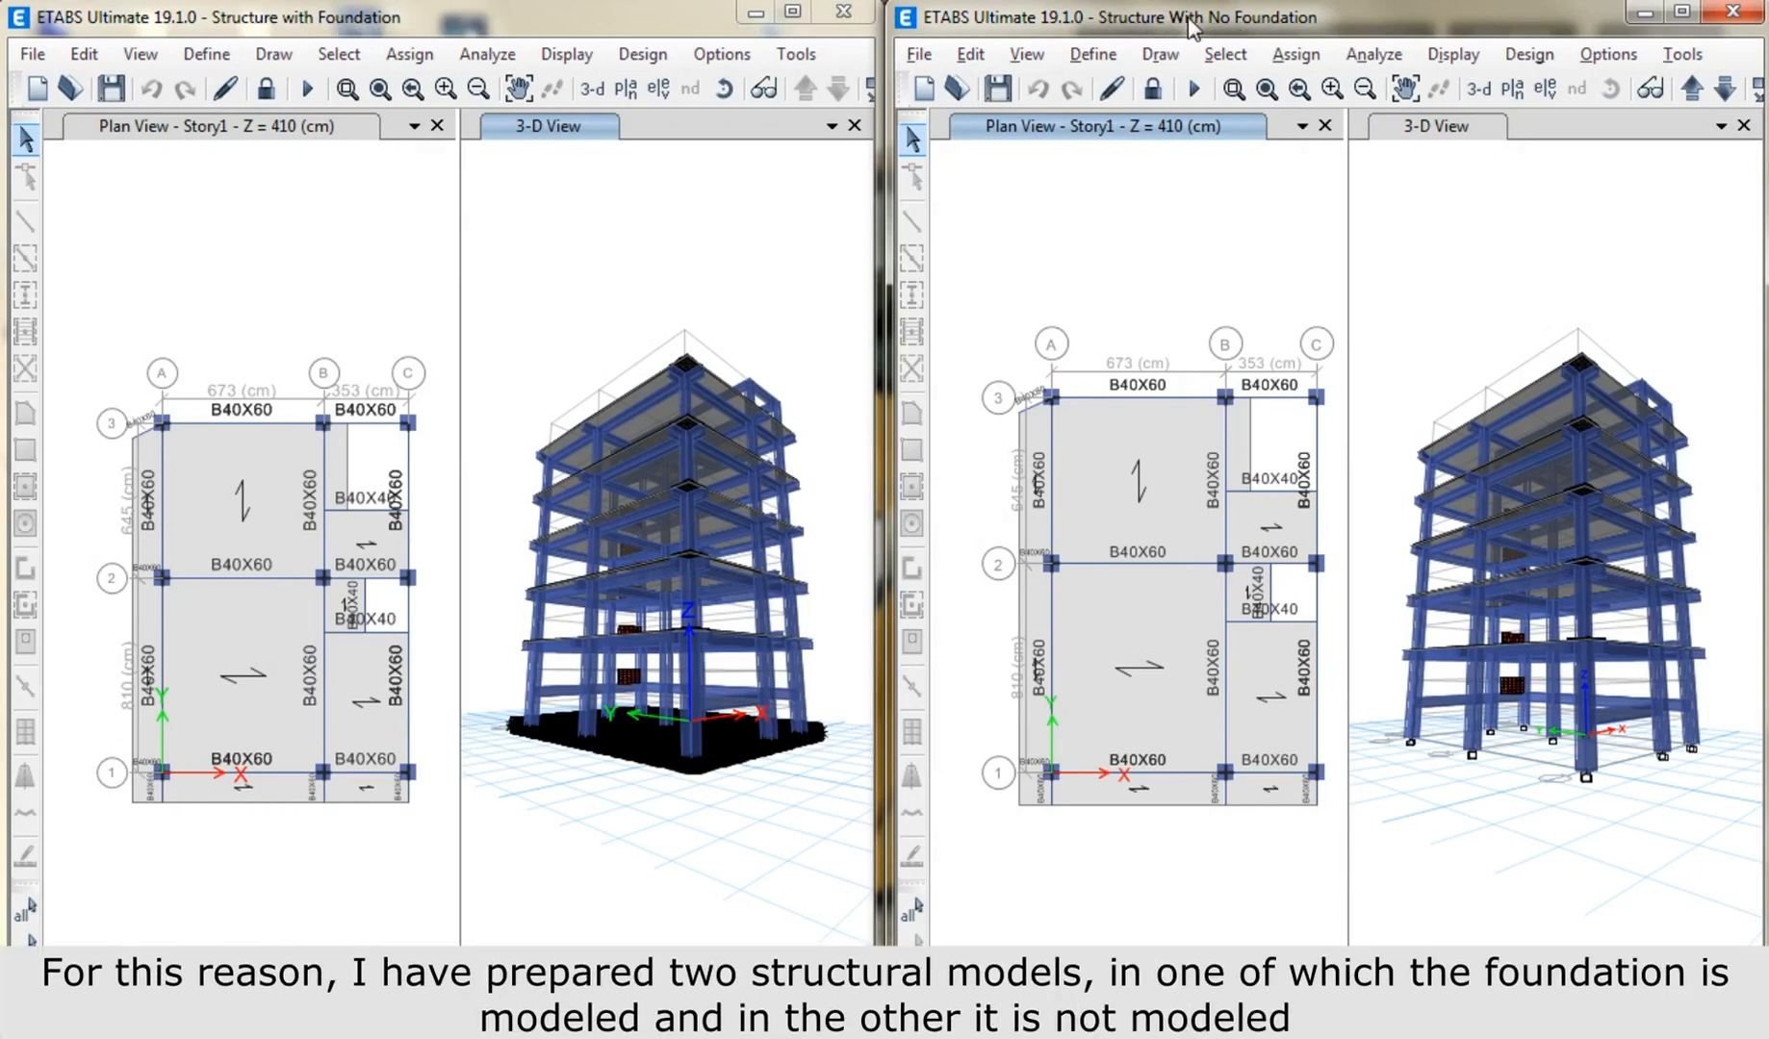
Examine the base of the Structure with Foundation model in 3D and the column supports of the Structure With No Foundation model.
click(651, 840)
scroll(654, 761, up, 6)
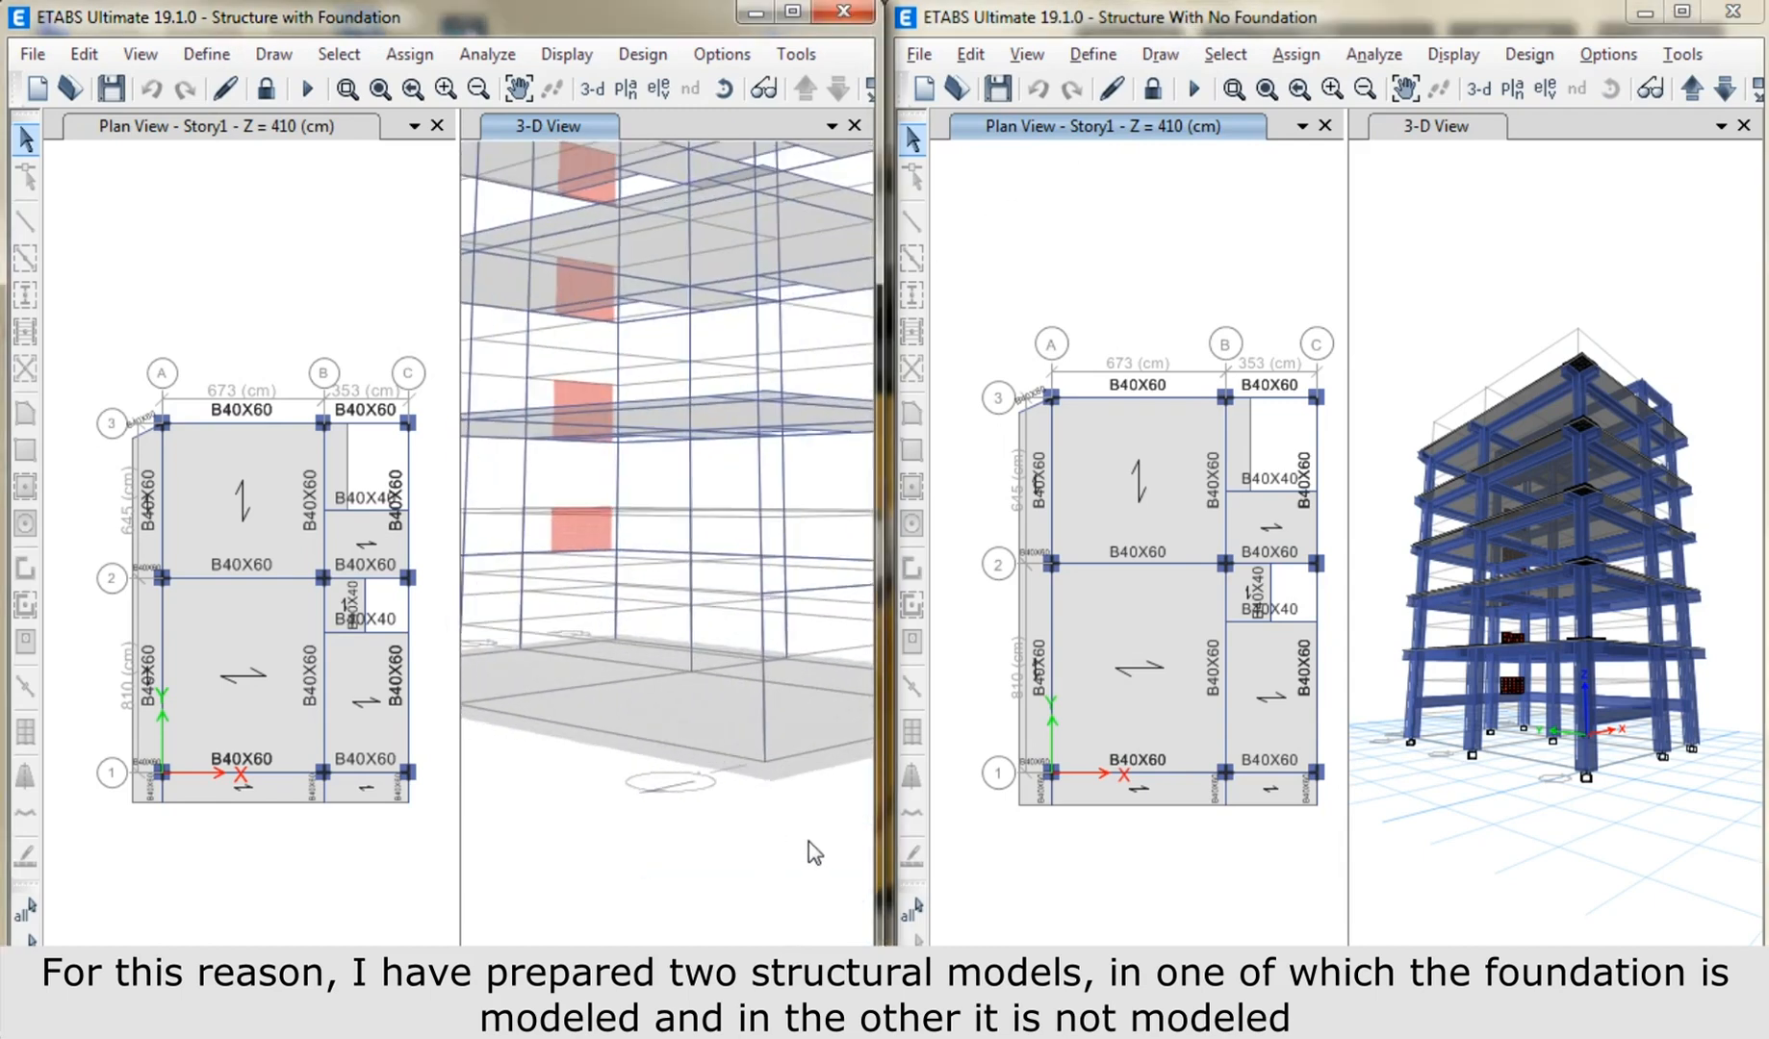
shift+middle_drag(808, 841, 559, 845)
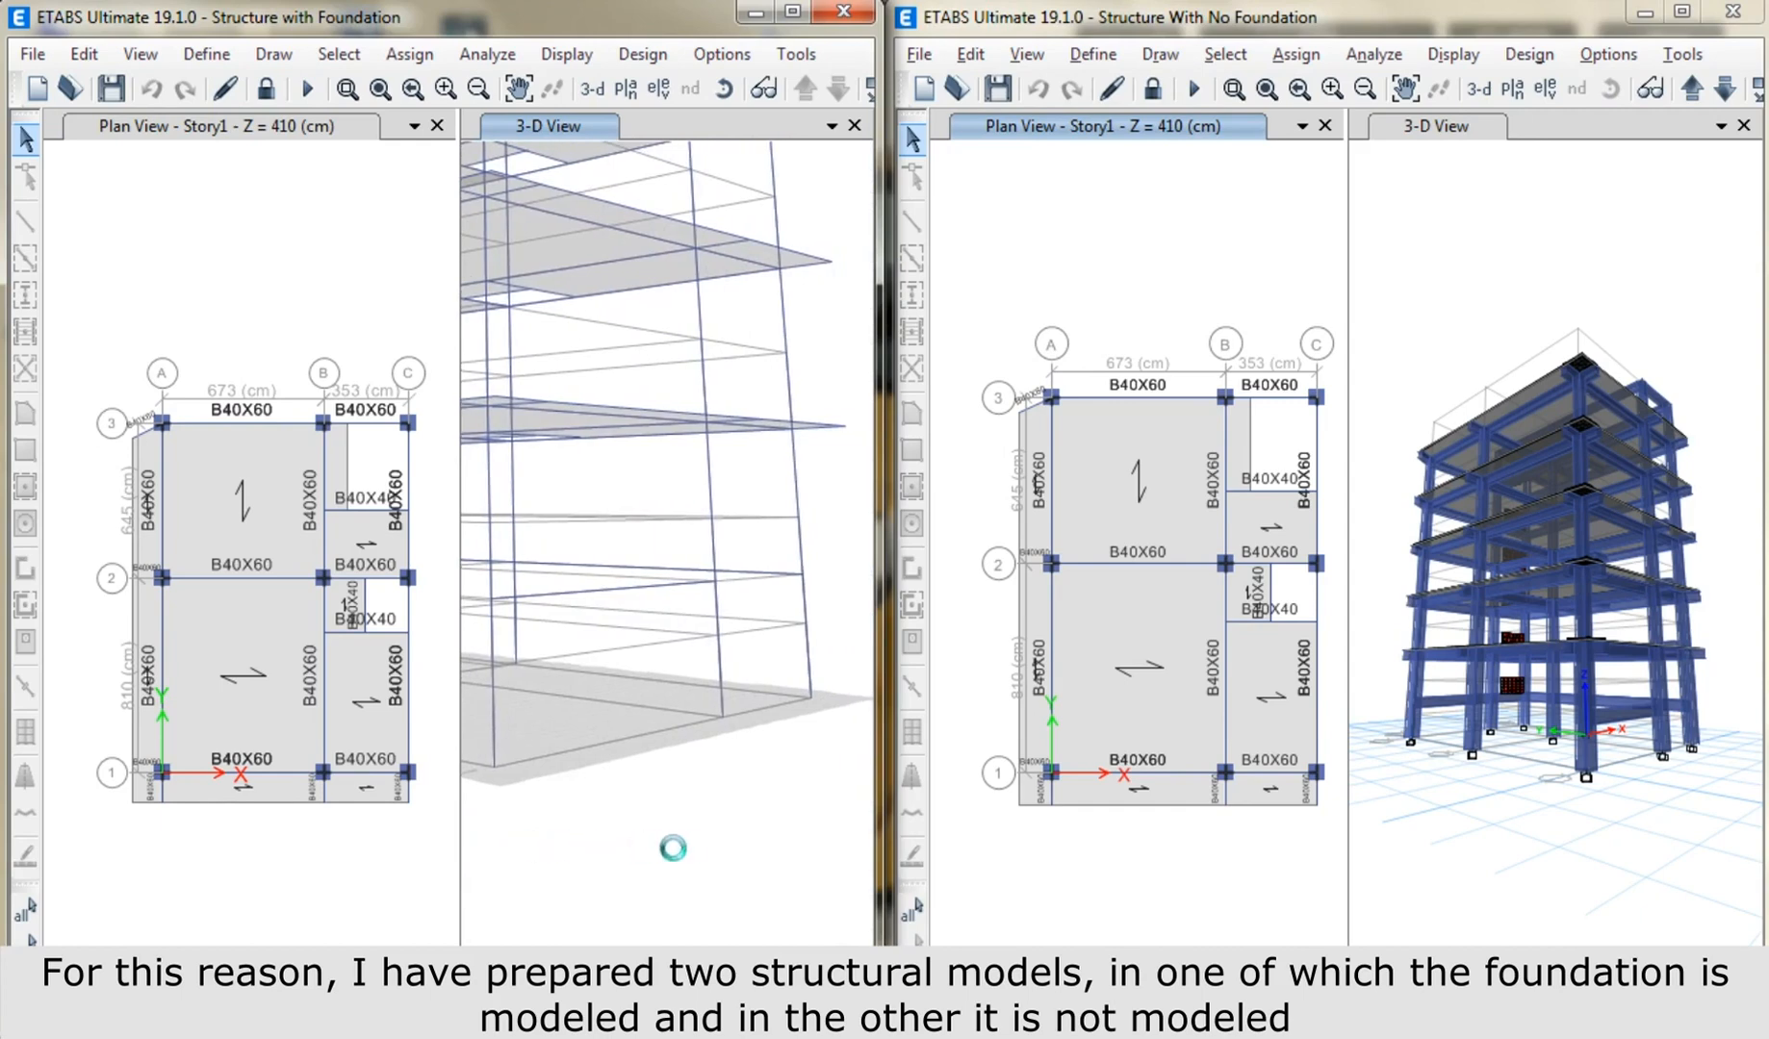
middle_drag(780, 829, 624, 824)
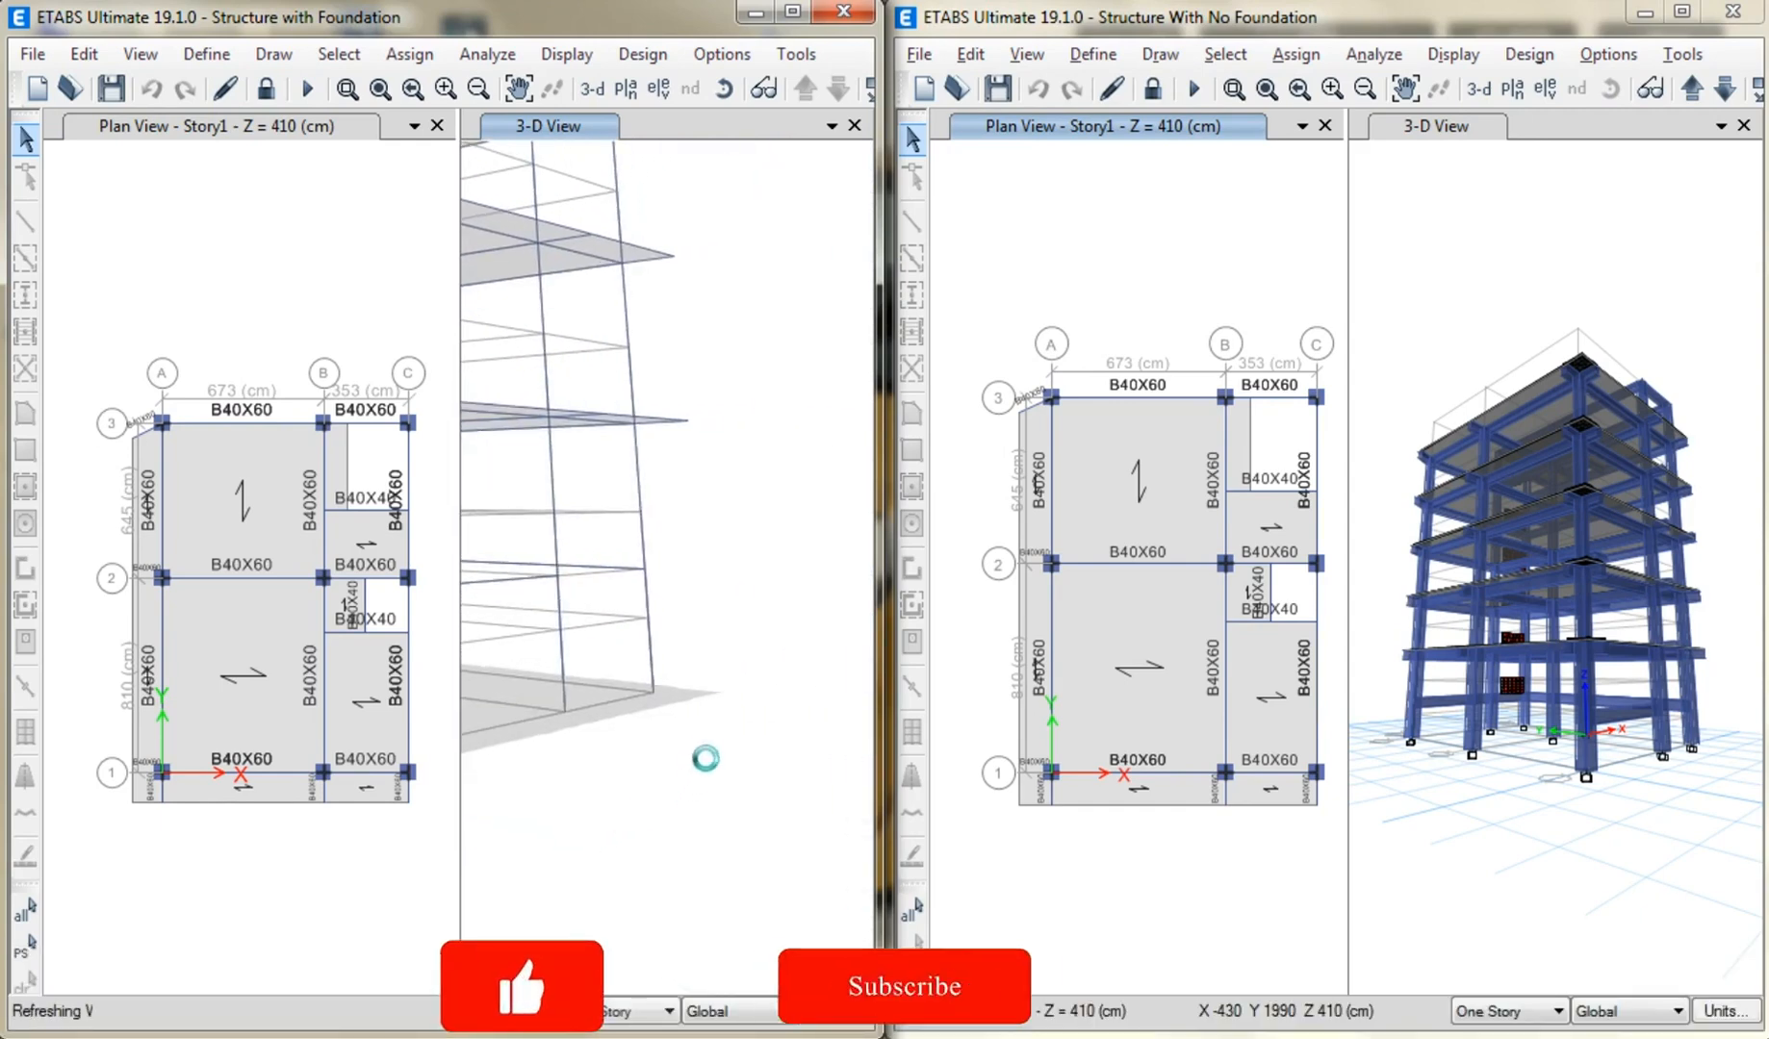
scroll(663, 741, up, 3)
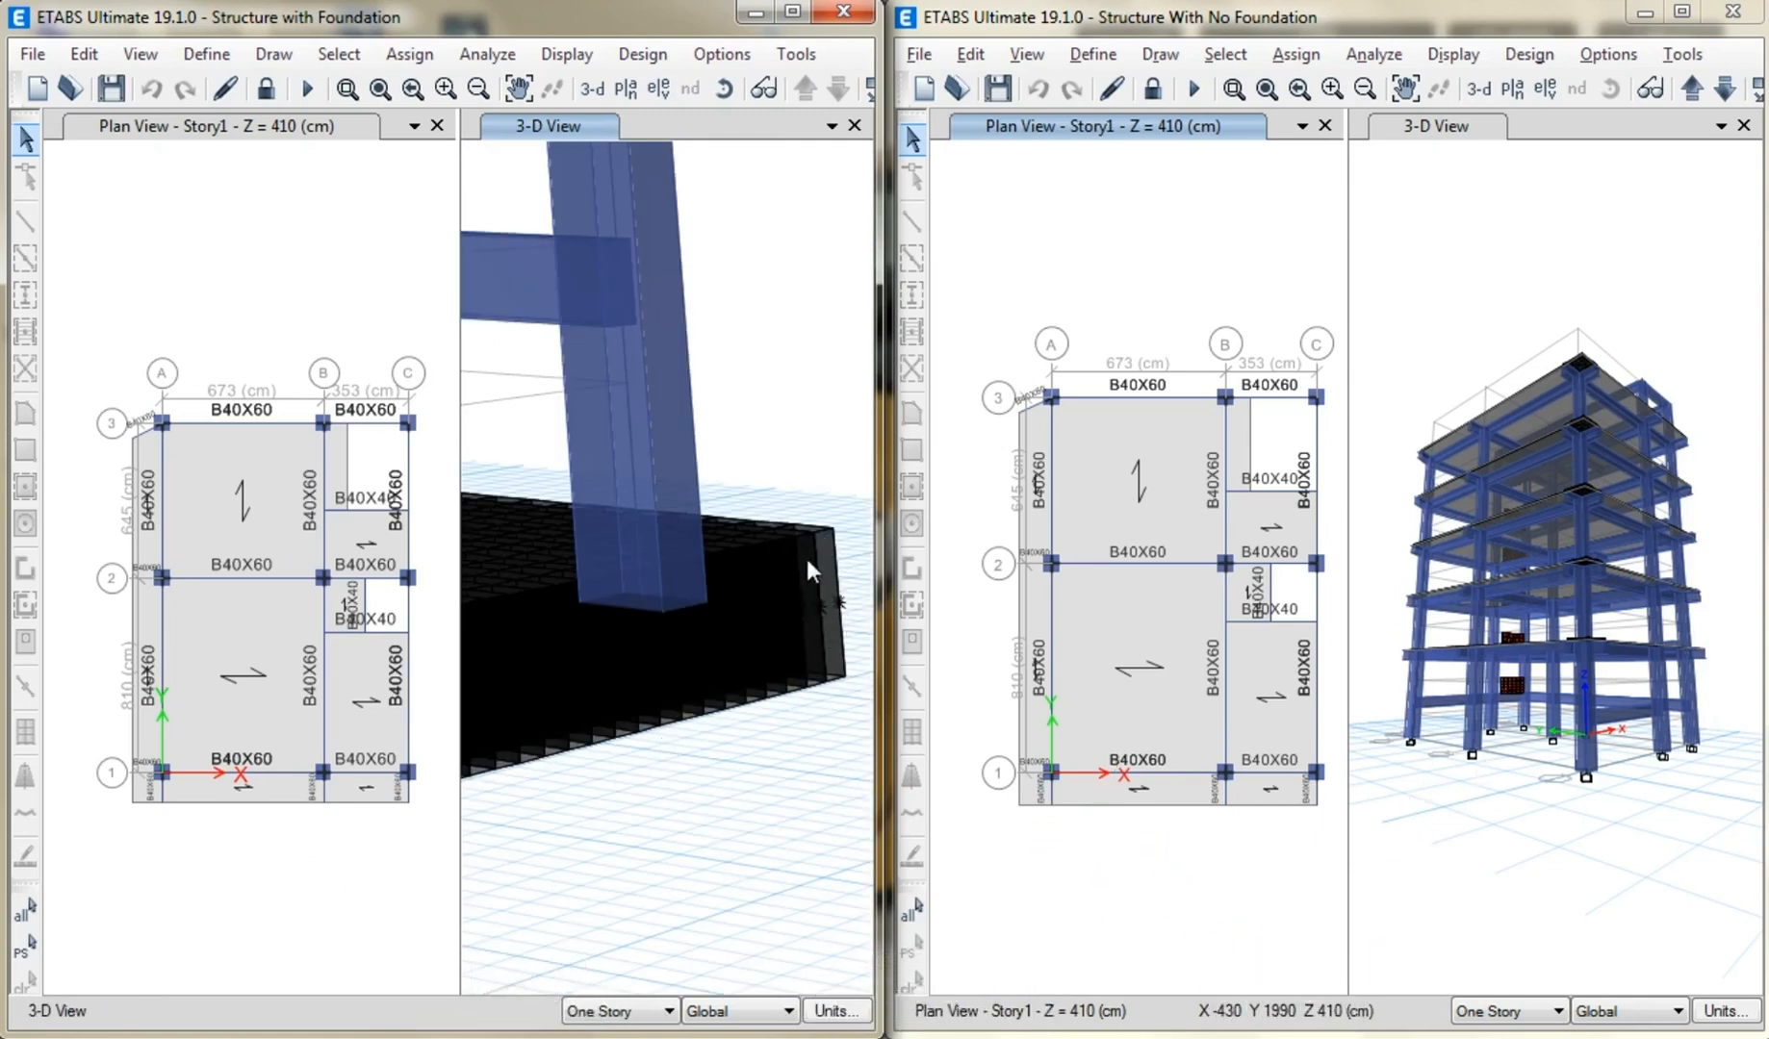
scroll(741, 620, down, 3)
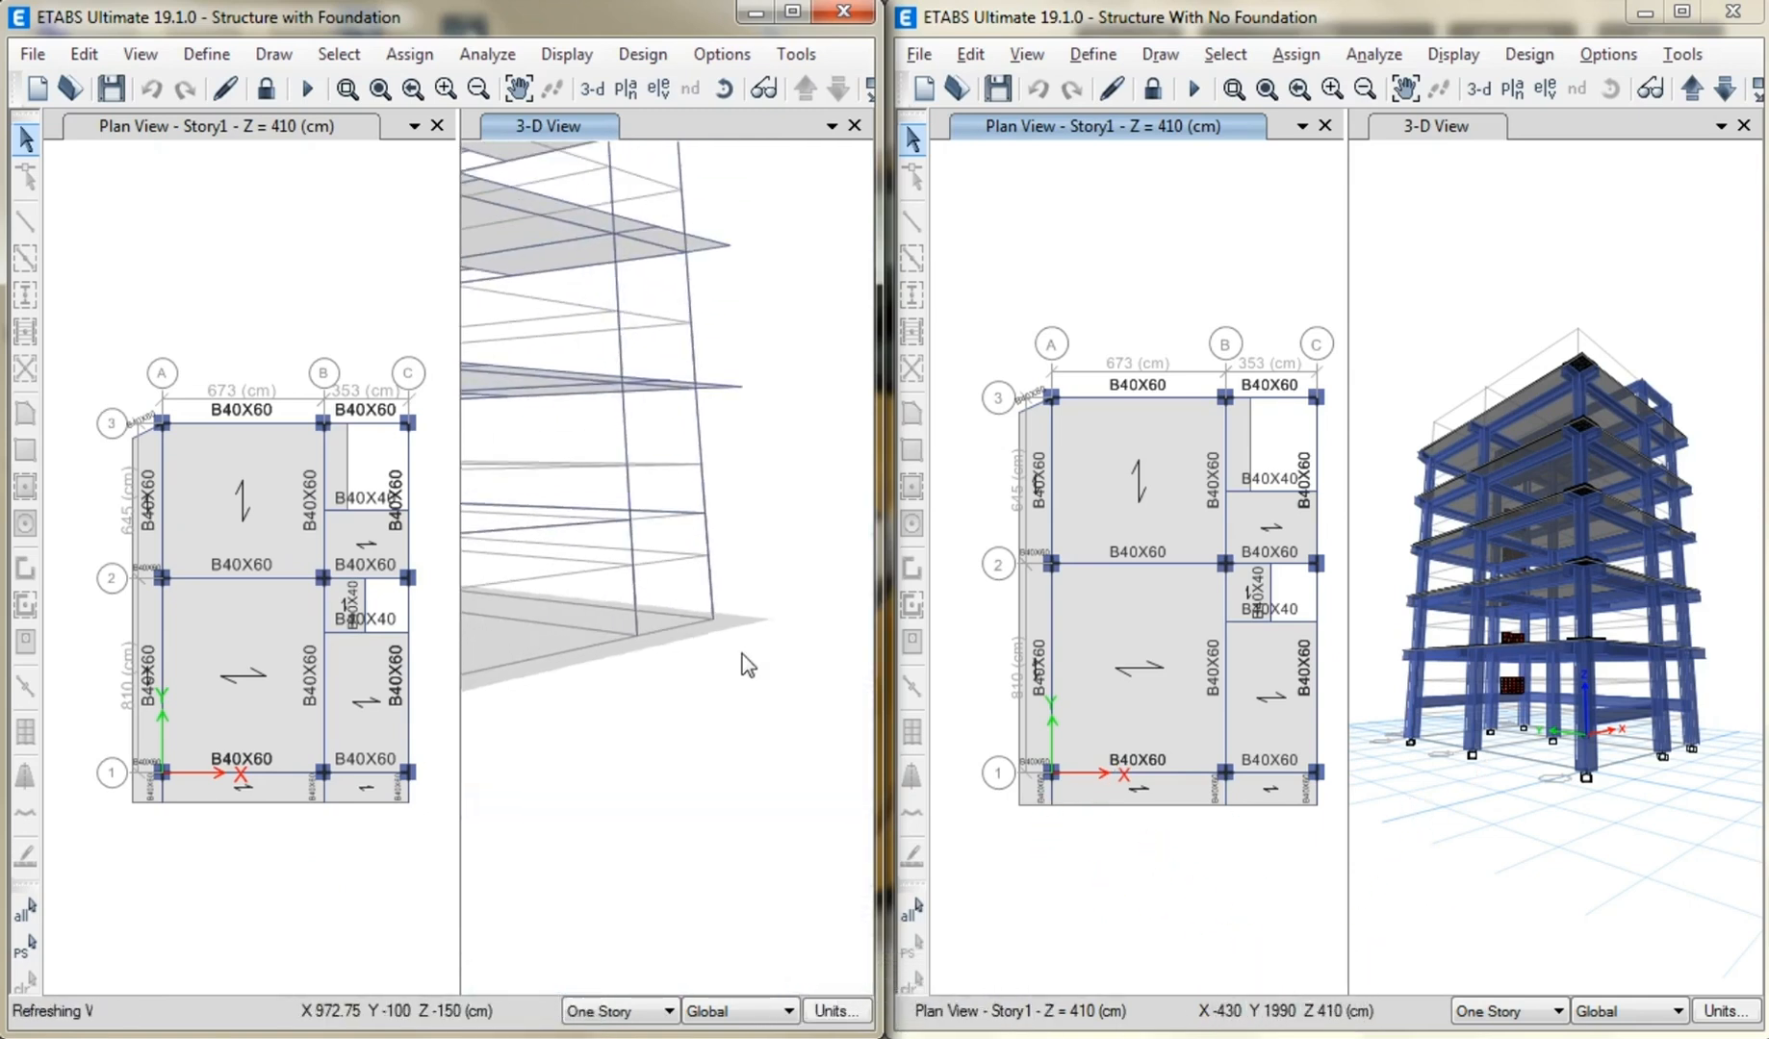
scroll(742, 657, down, 5)
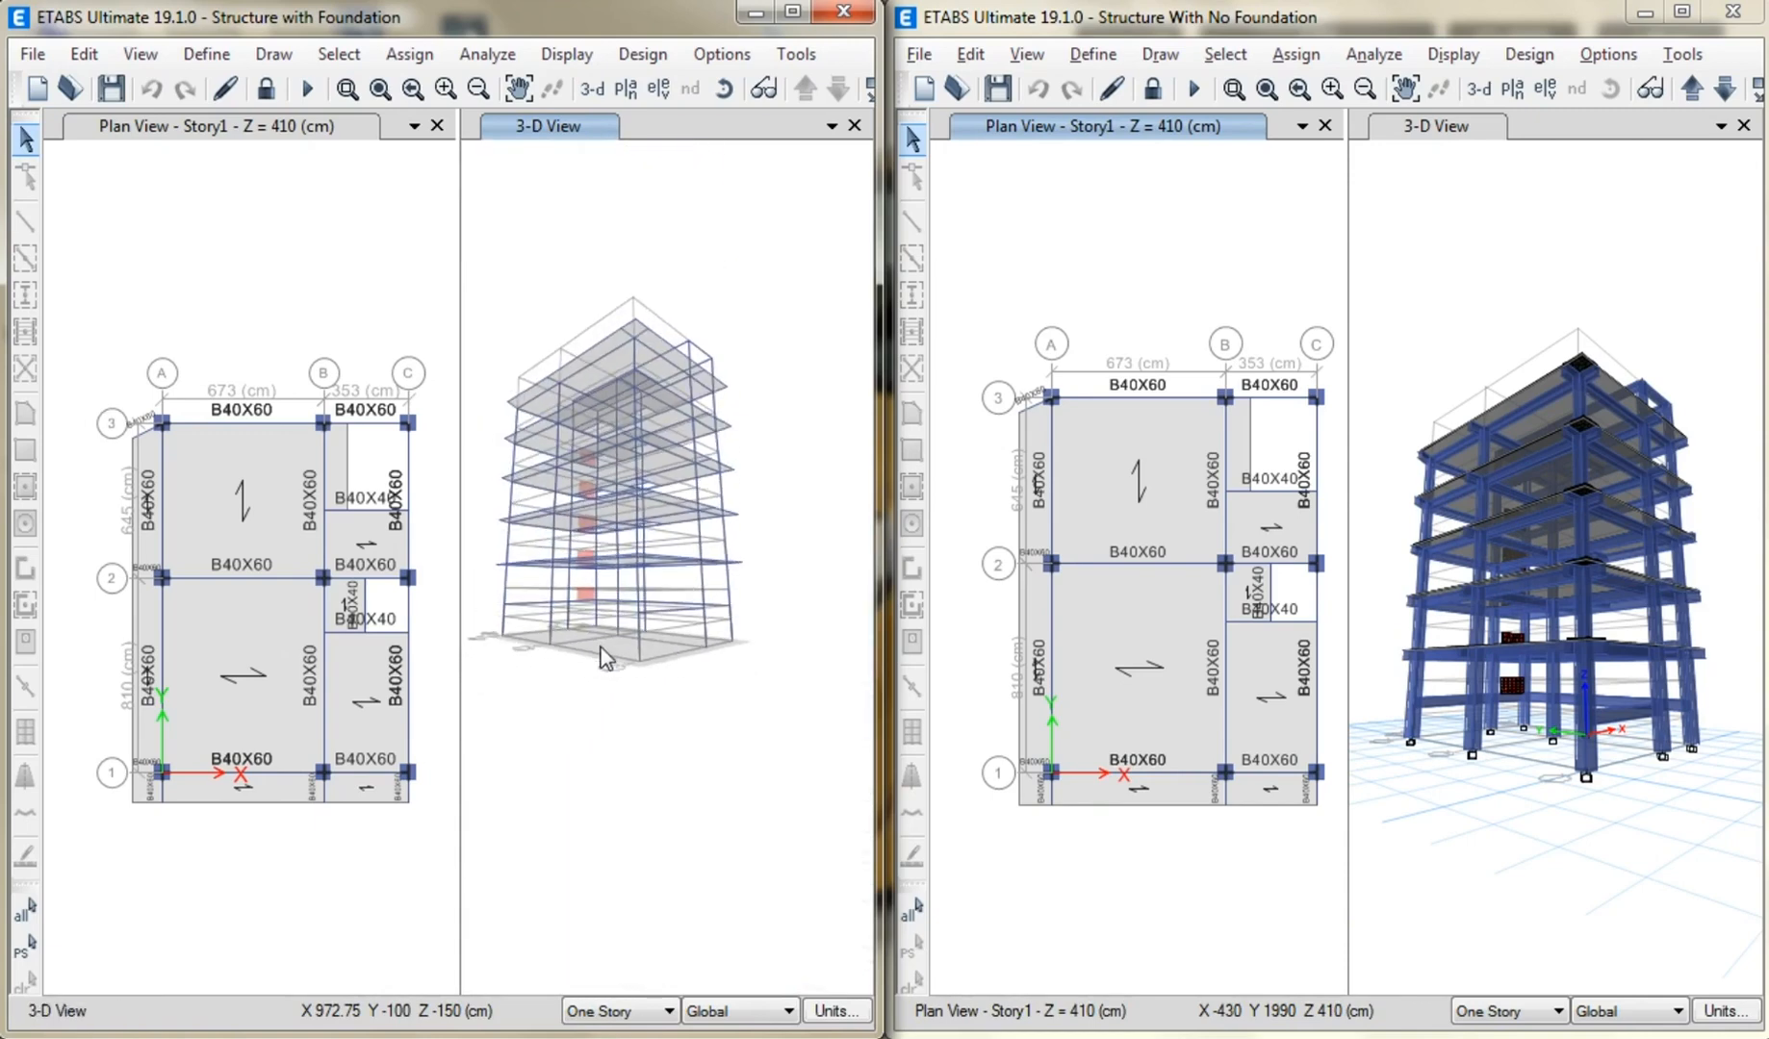
middle_drag(600, 648, 645, 706)
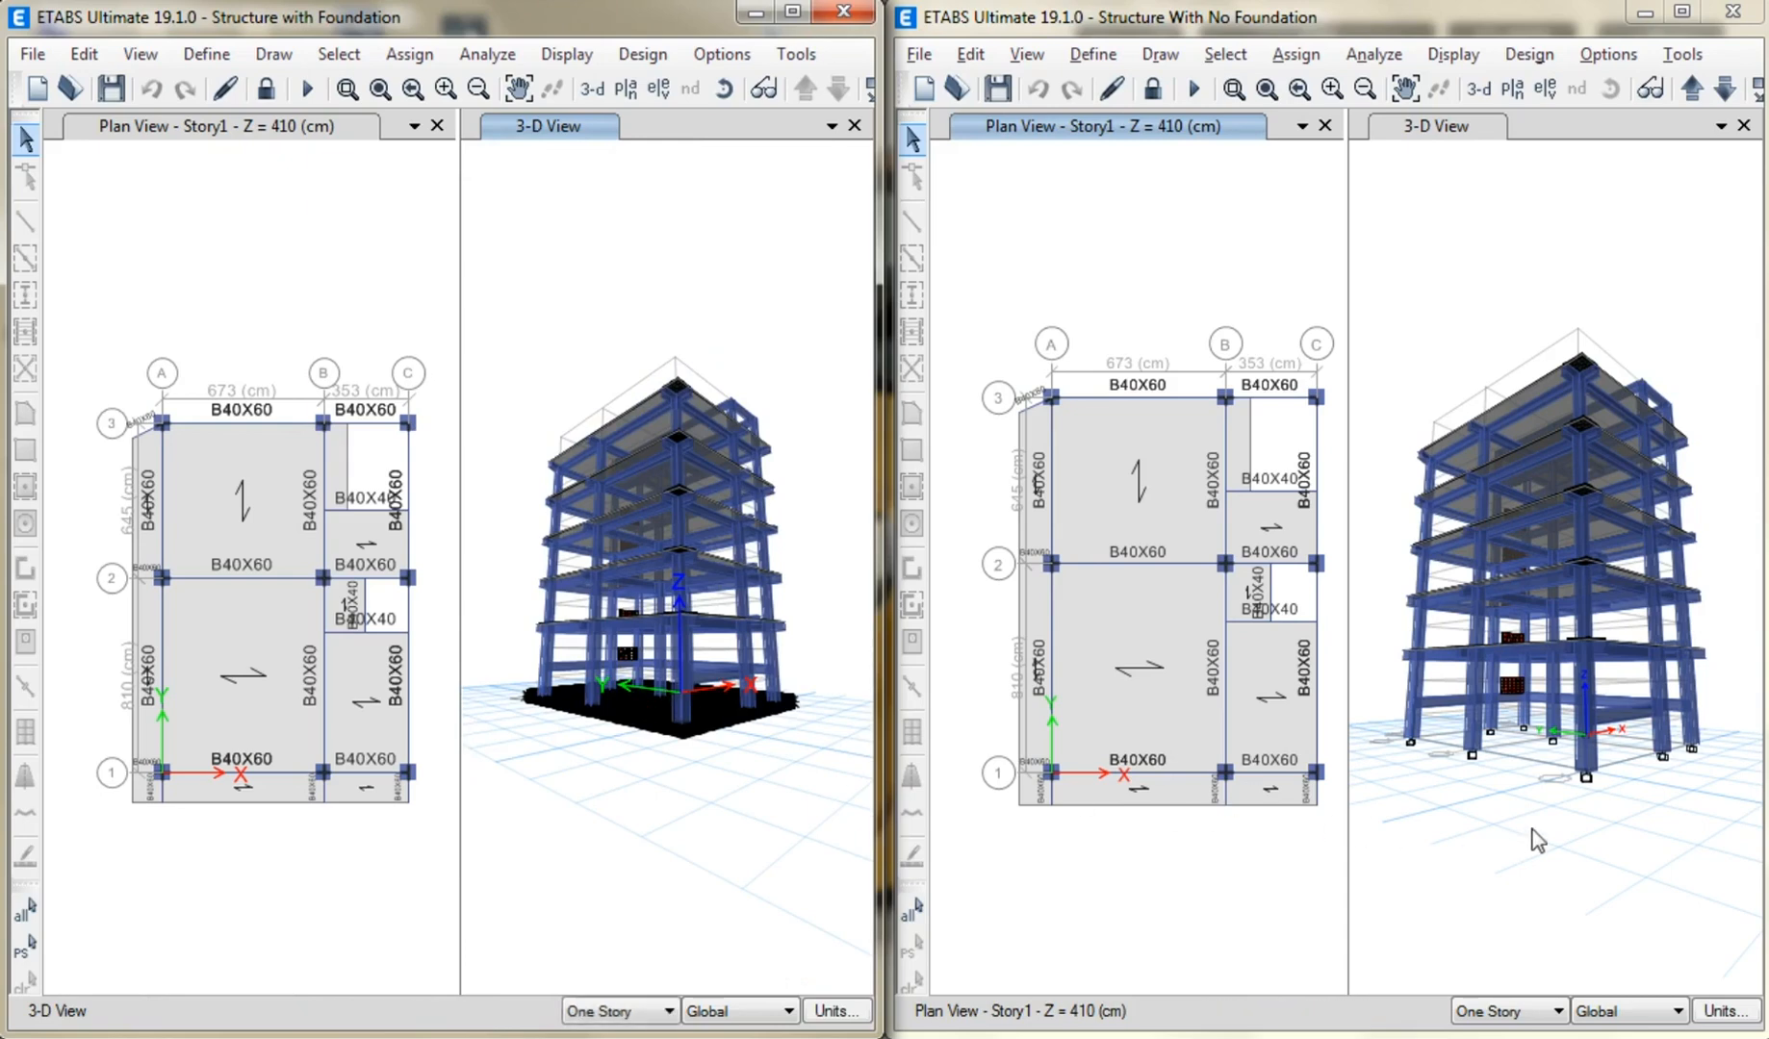
click(1586, 781)
scroll(1583, 789, up, 5)
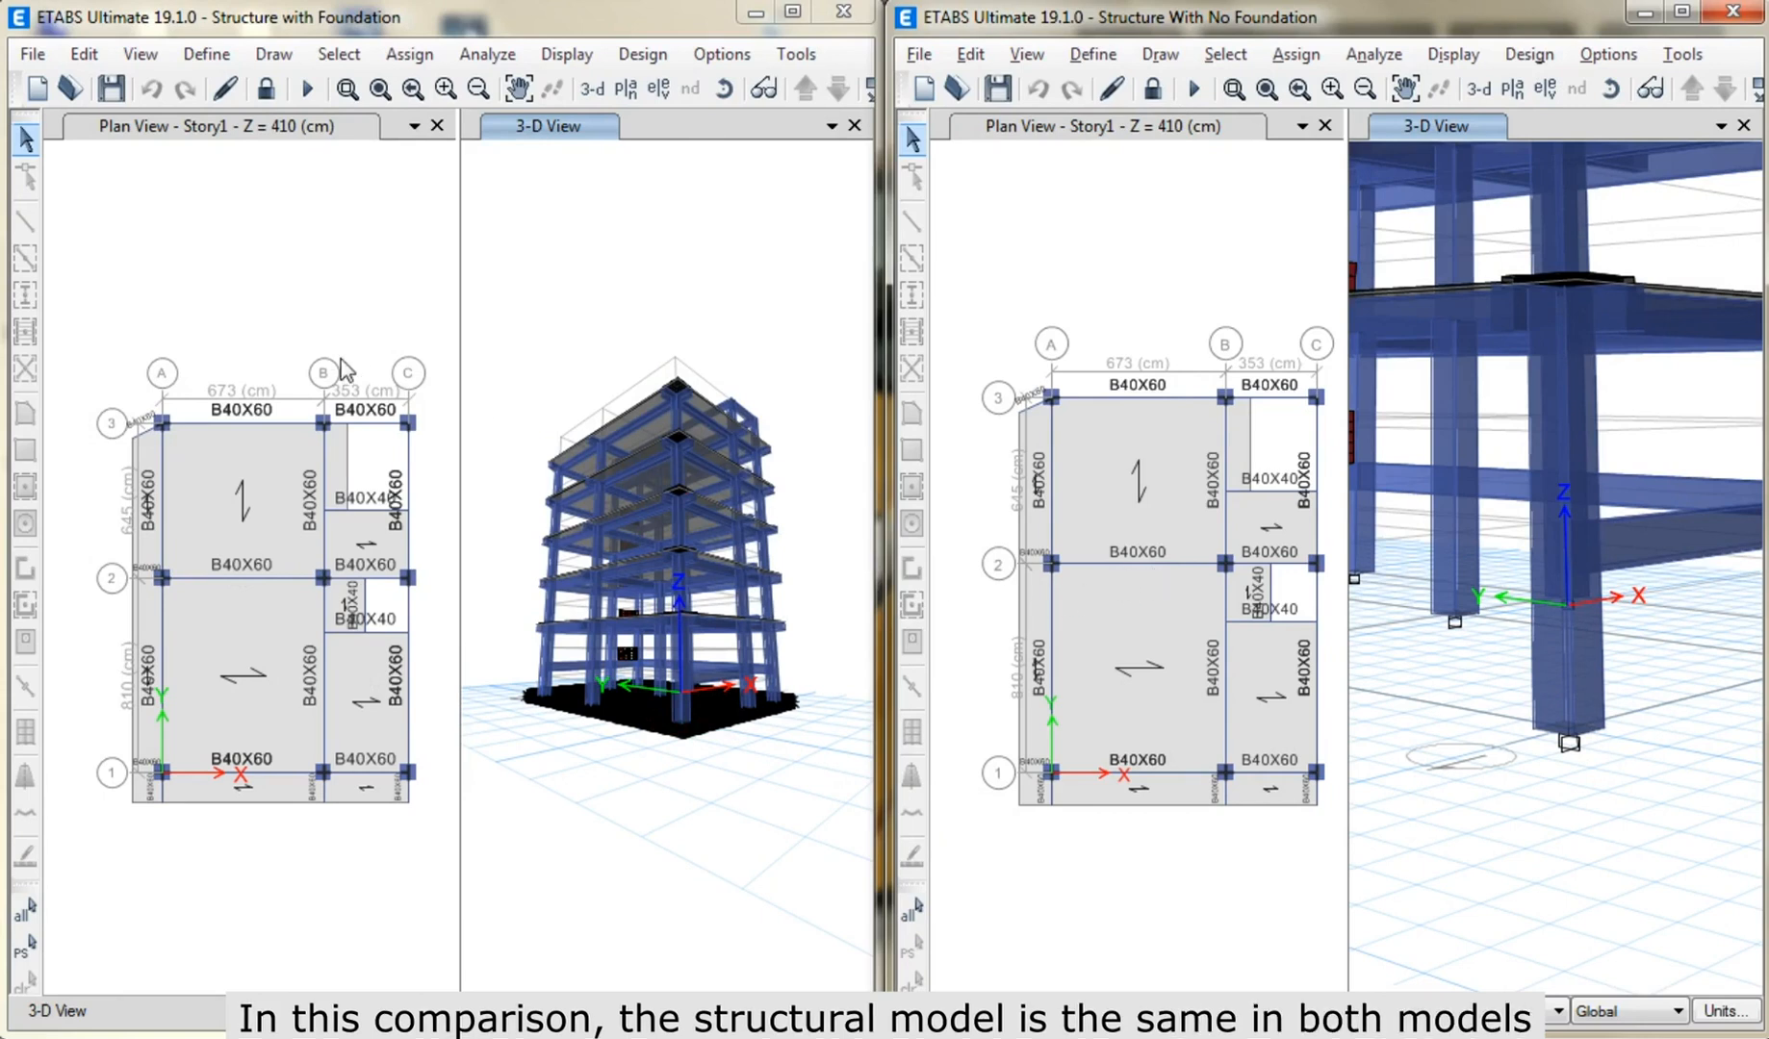
Close the Story1 plan view in both models so that each shows only its 3D view.
click(342, 217)
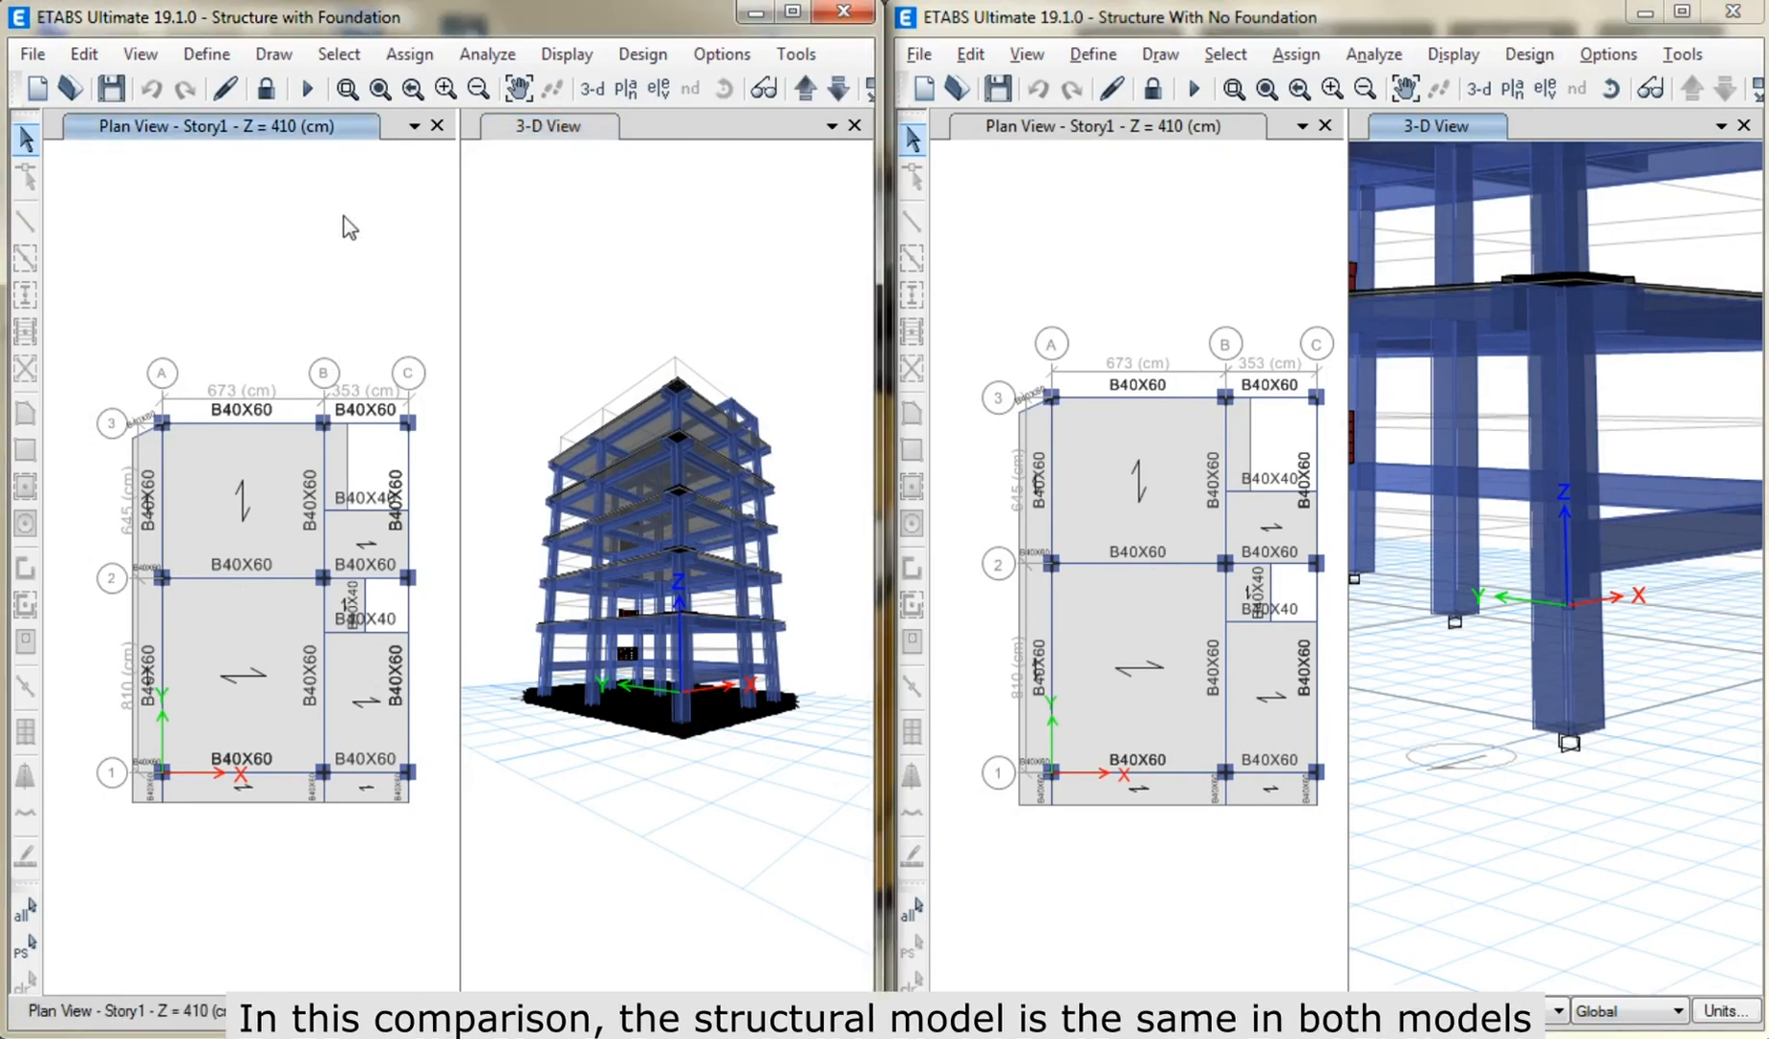
click(438, 127)
click(1242, 267)
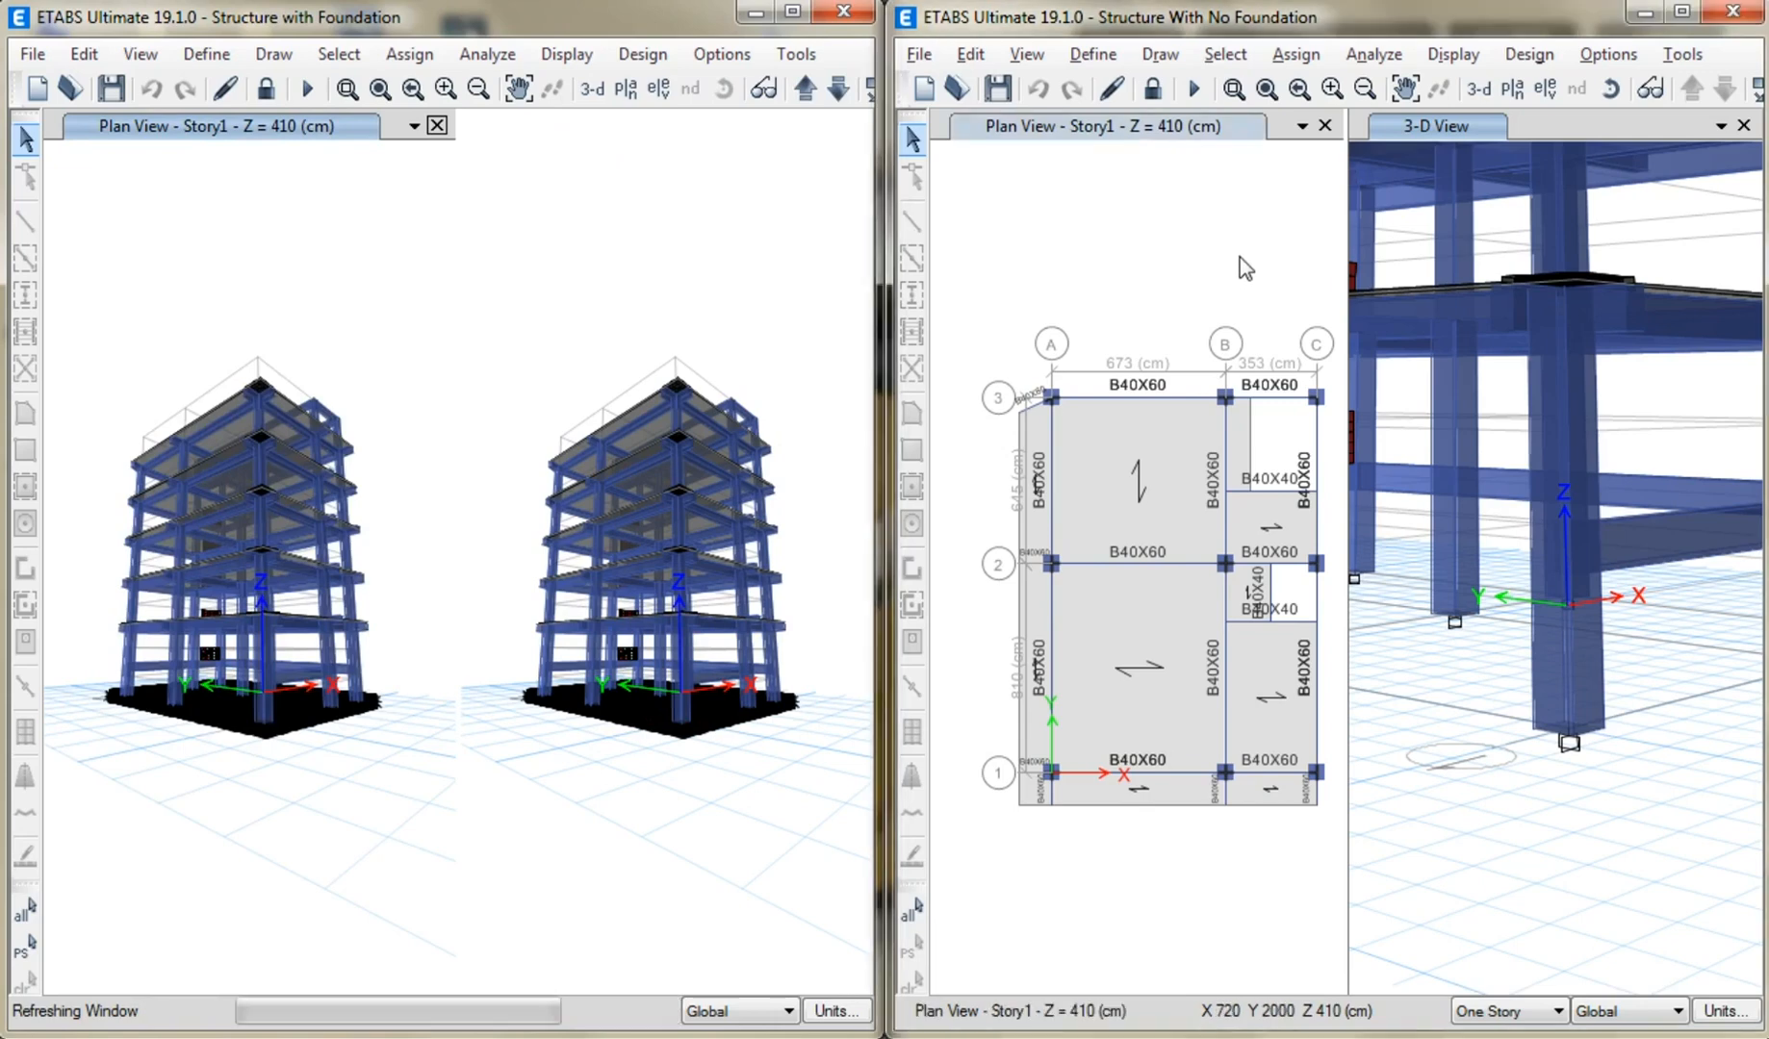
click(1324, 126)
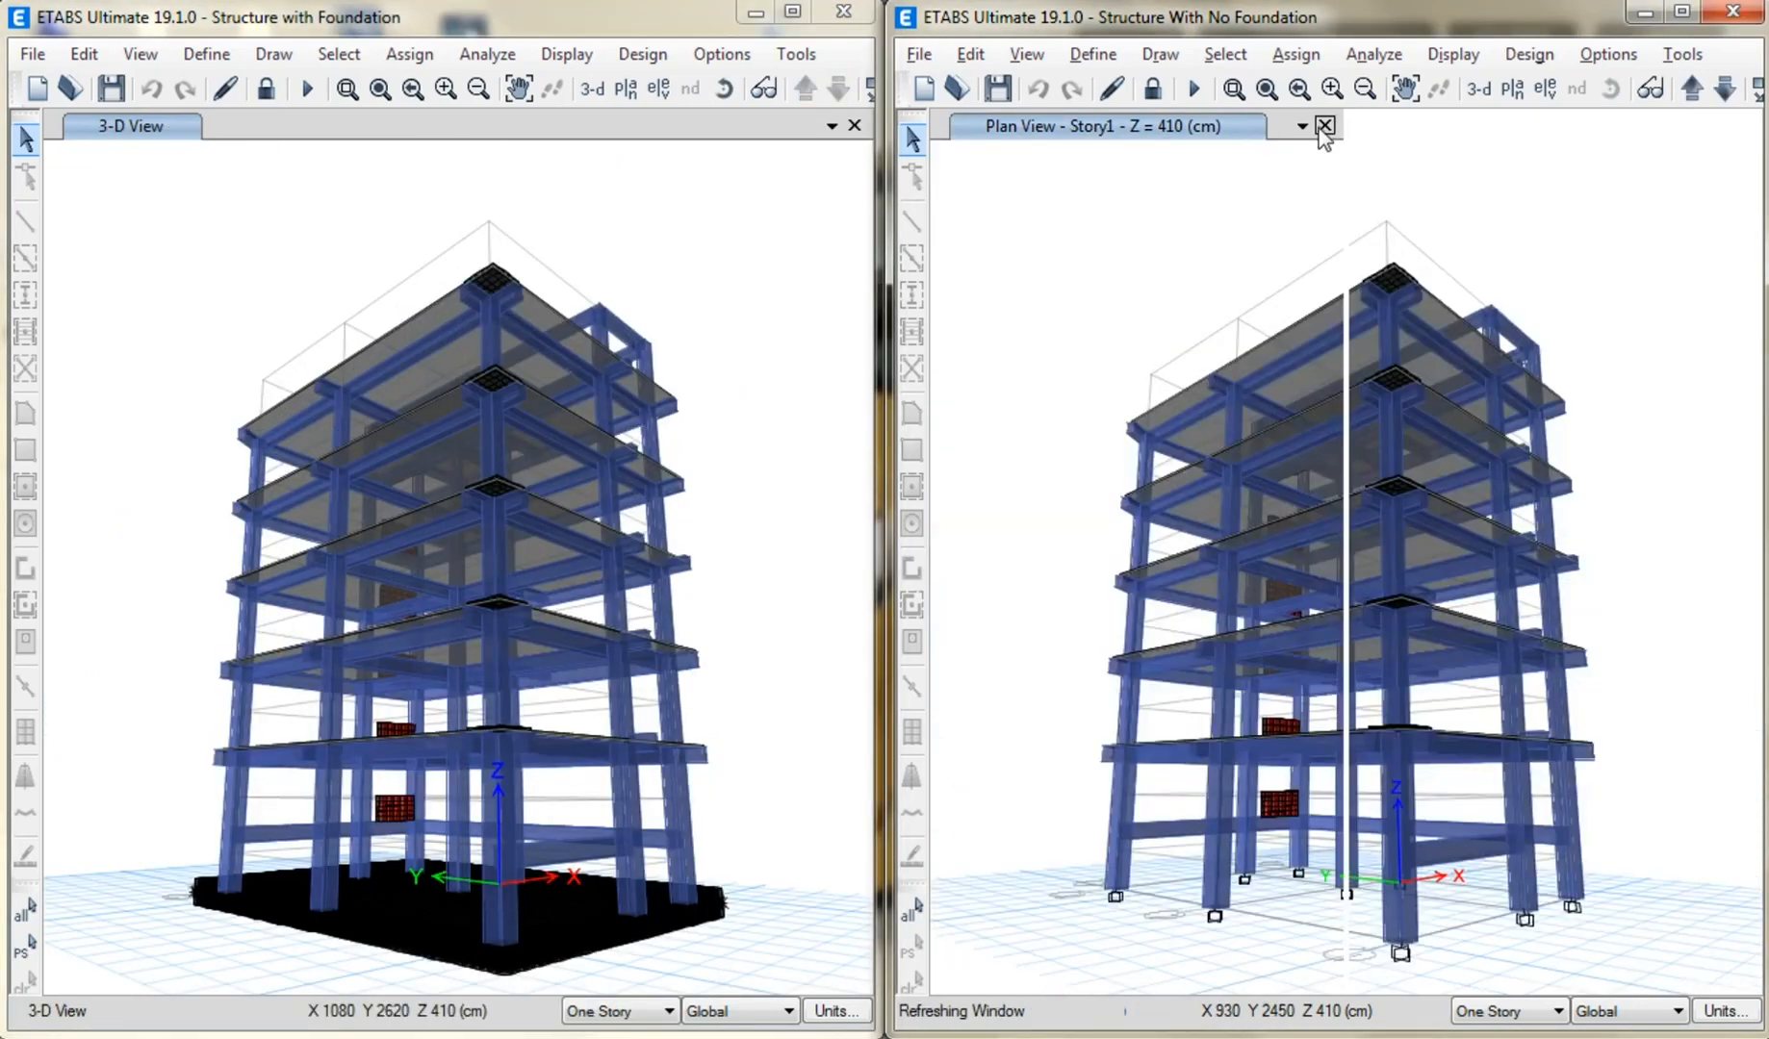
click(786, 430)
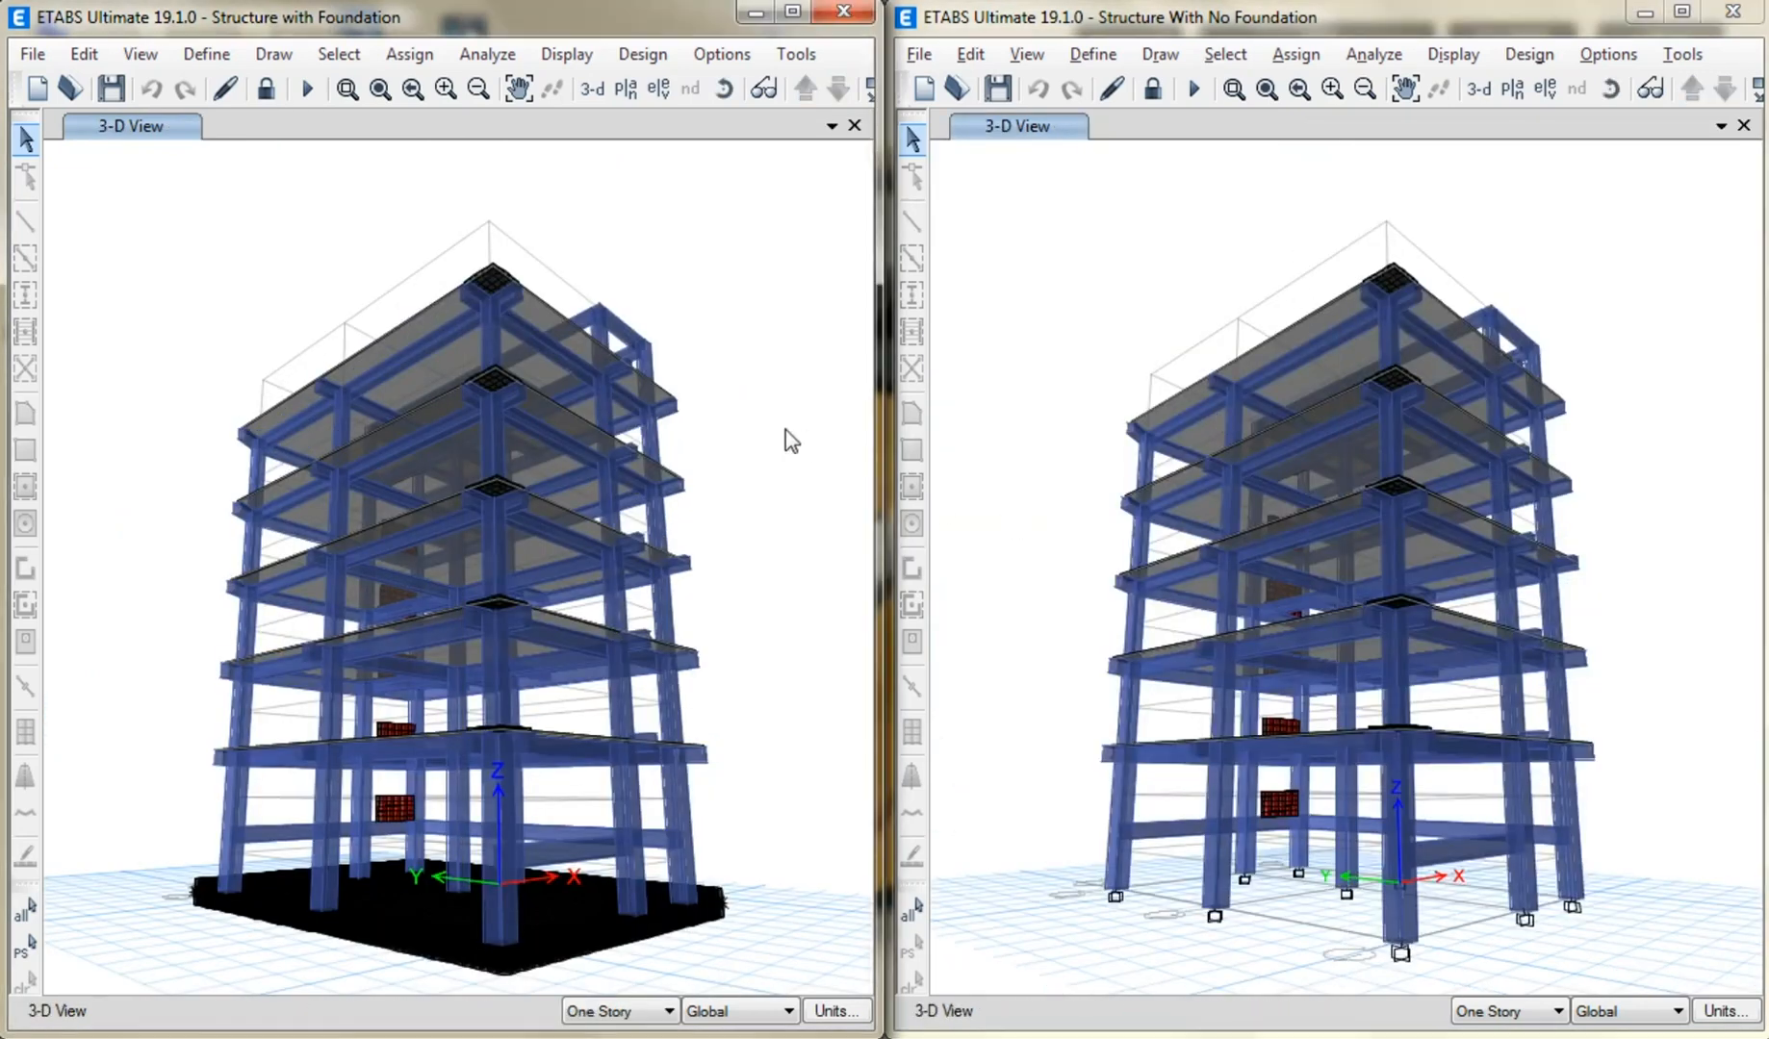
key(alt)
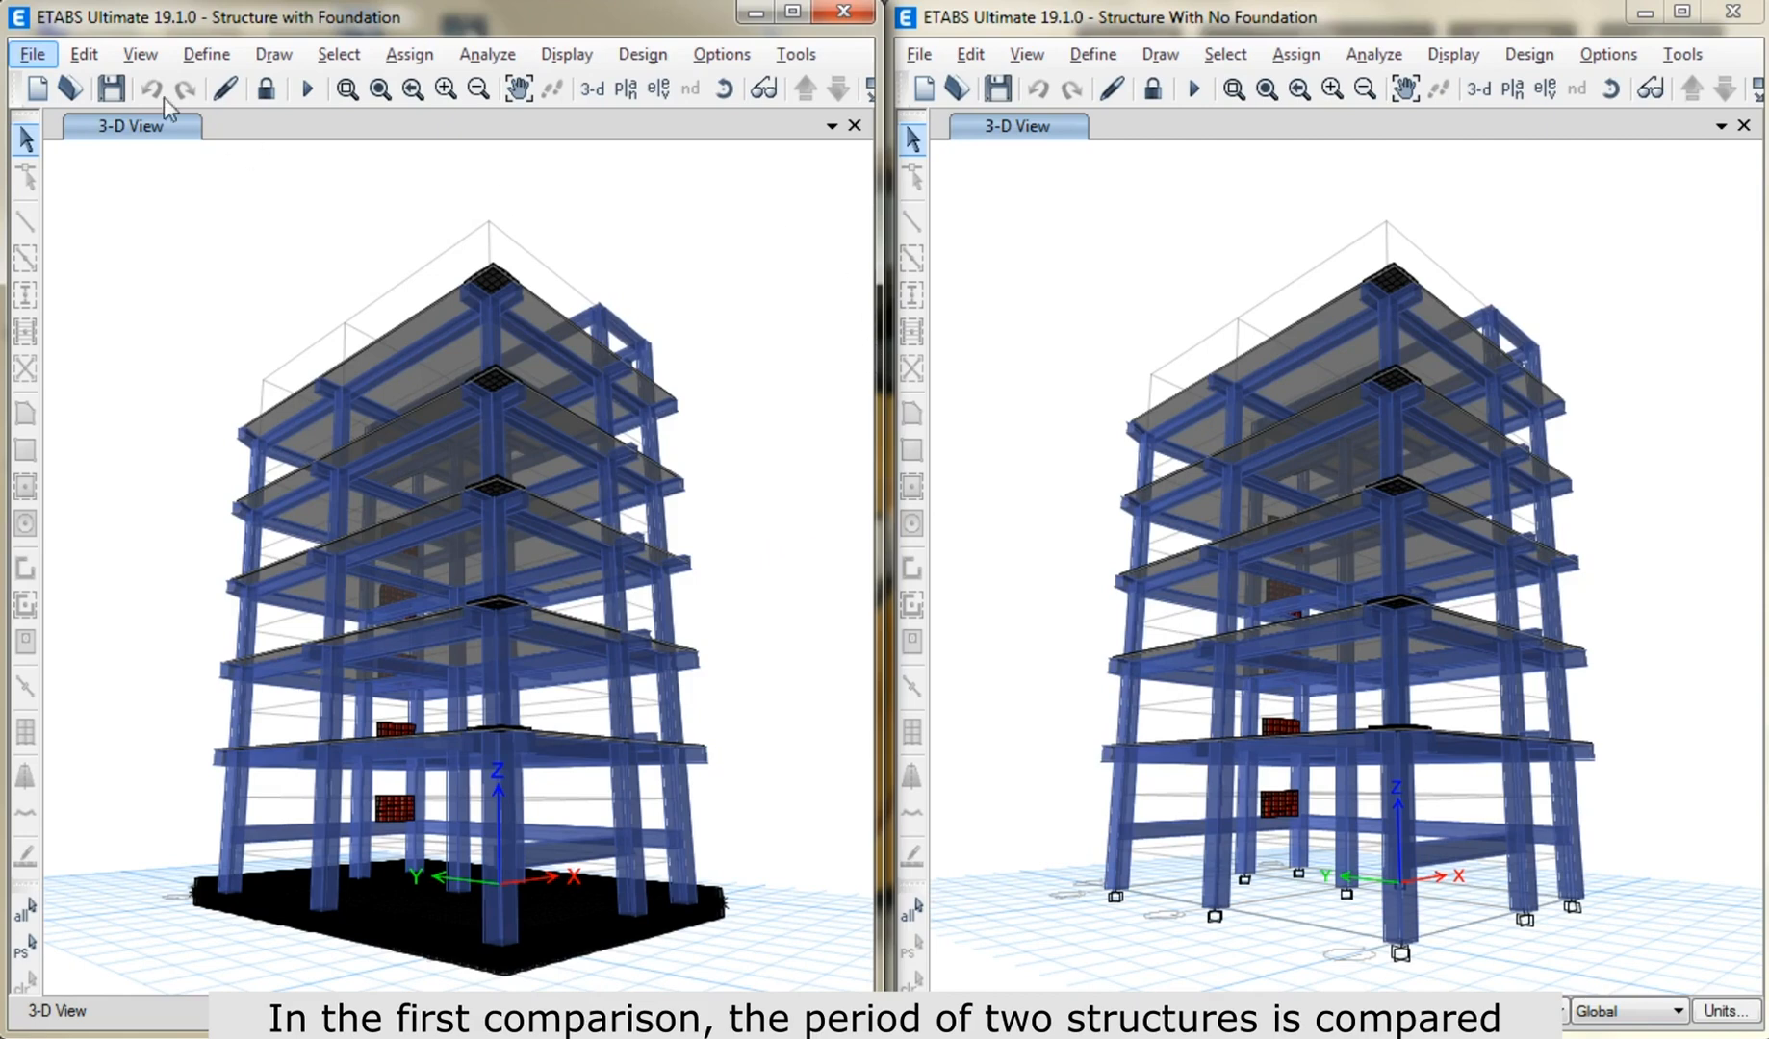
click(42, 56)
click(69, 237)
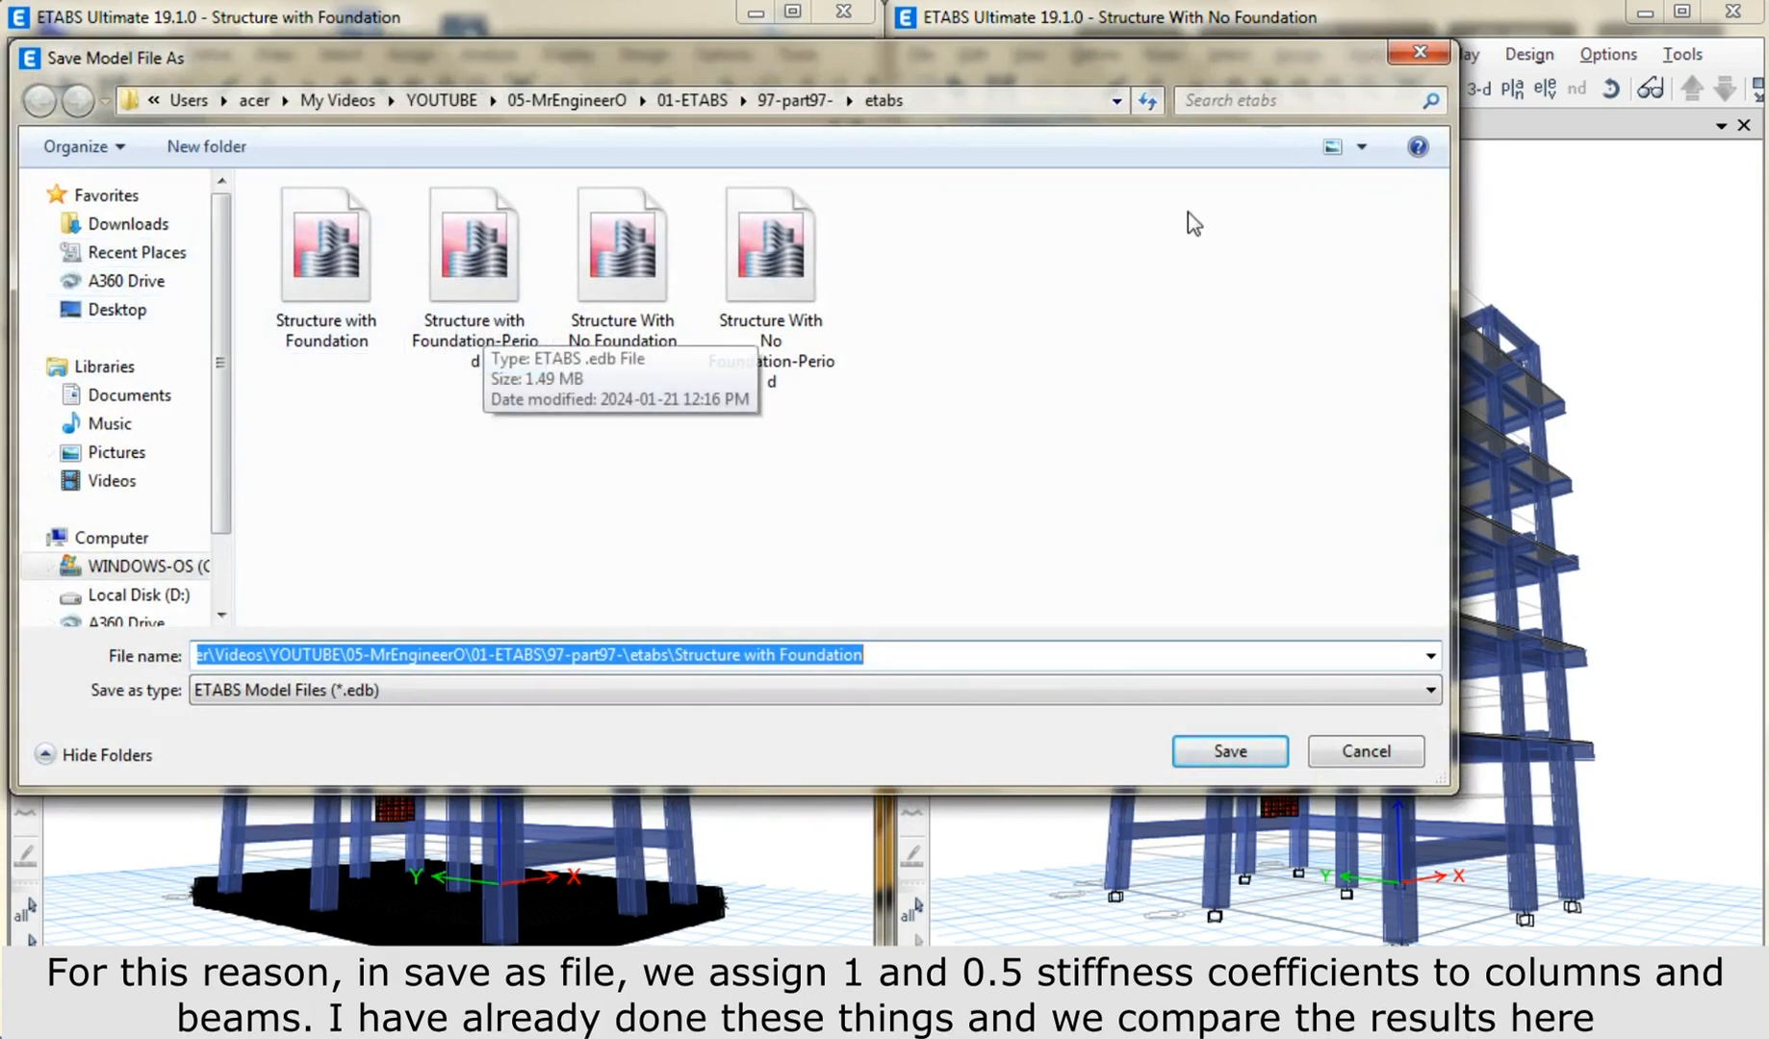
click(1337, 151)
click(1337, 151)
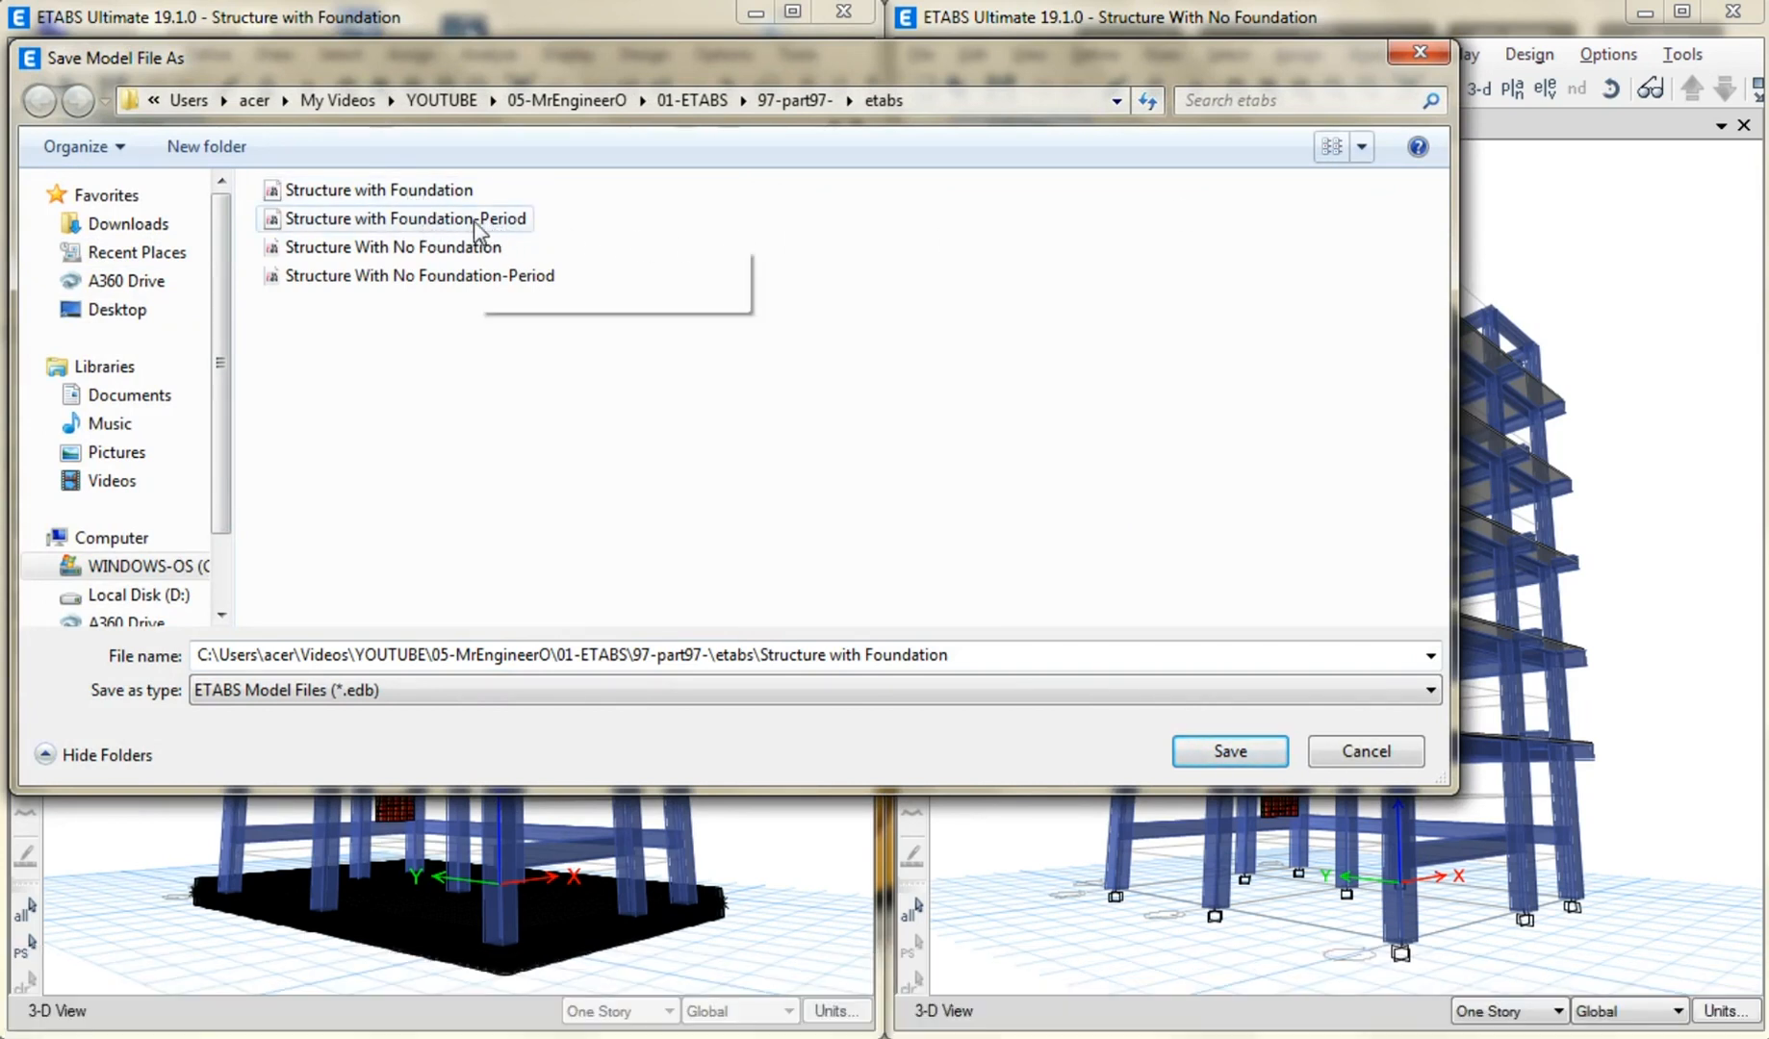
click(487, 223)
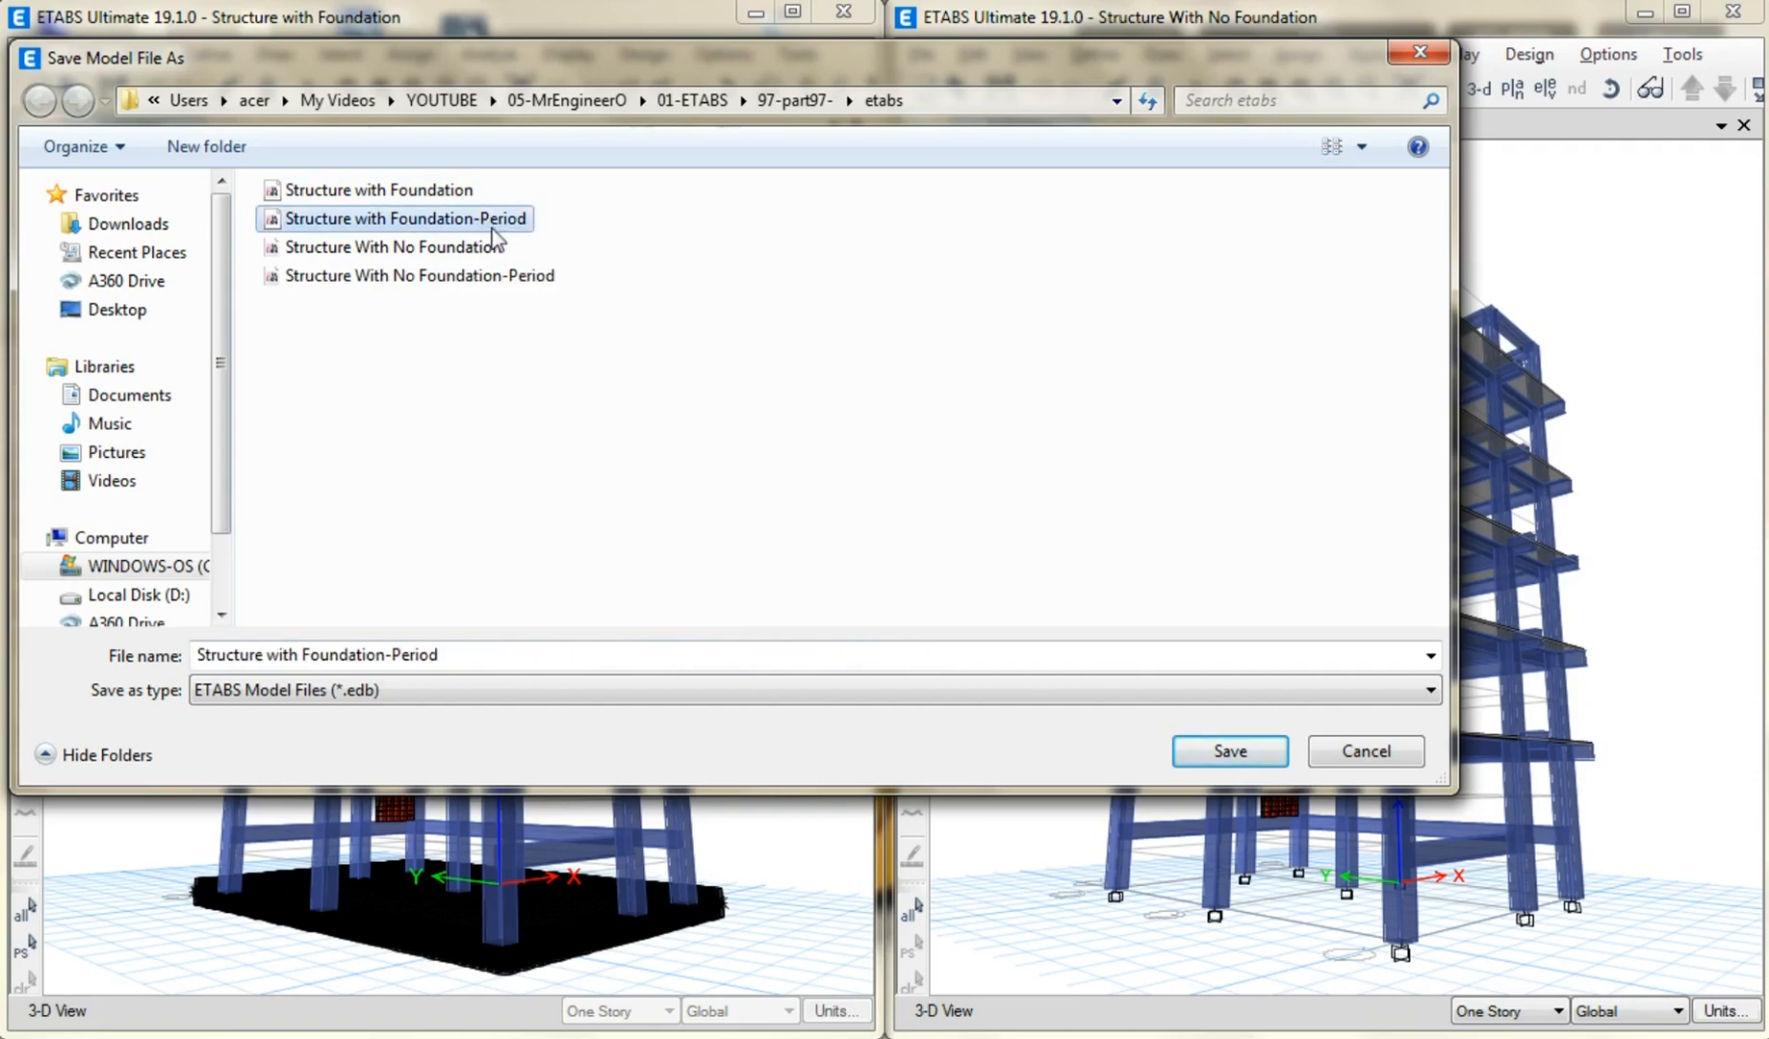
click(1398, 754)
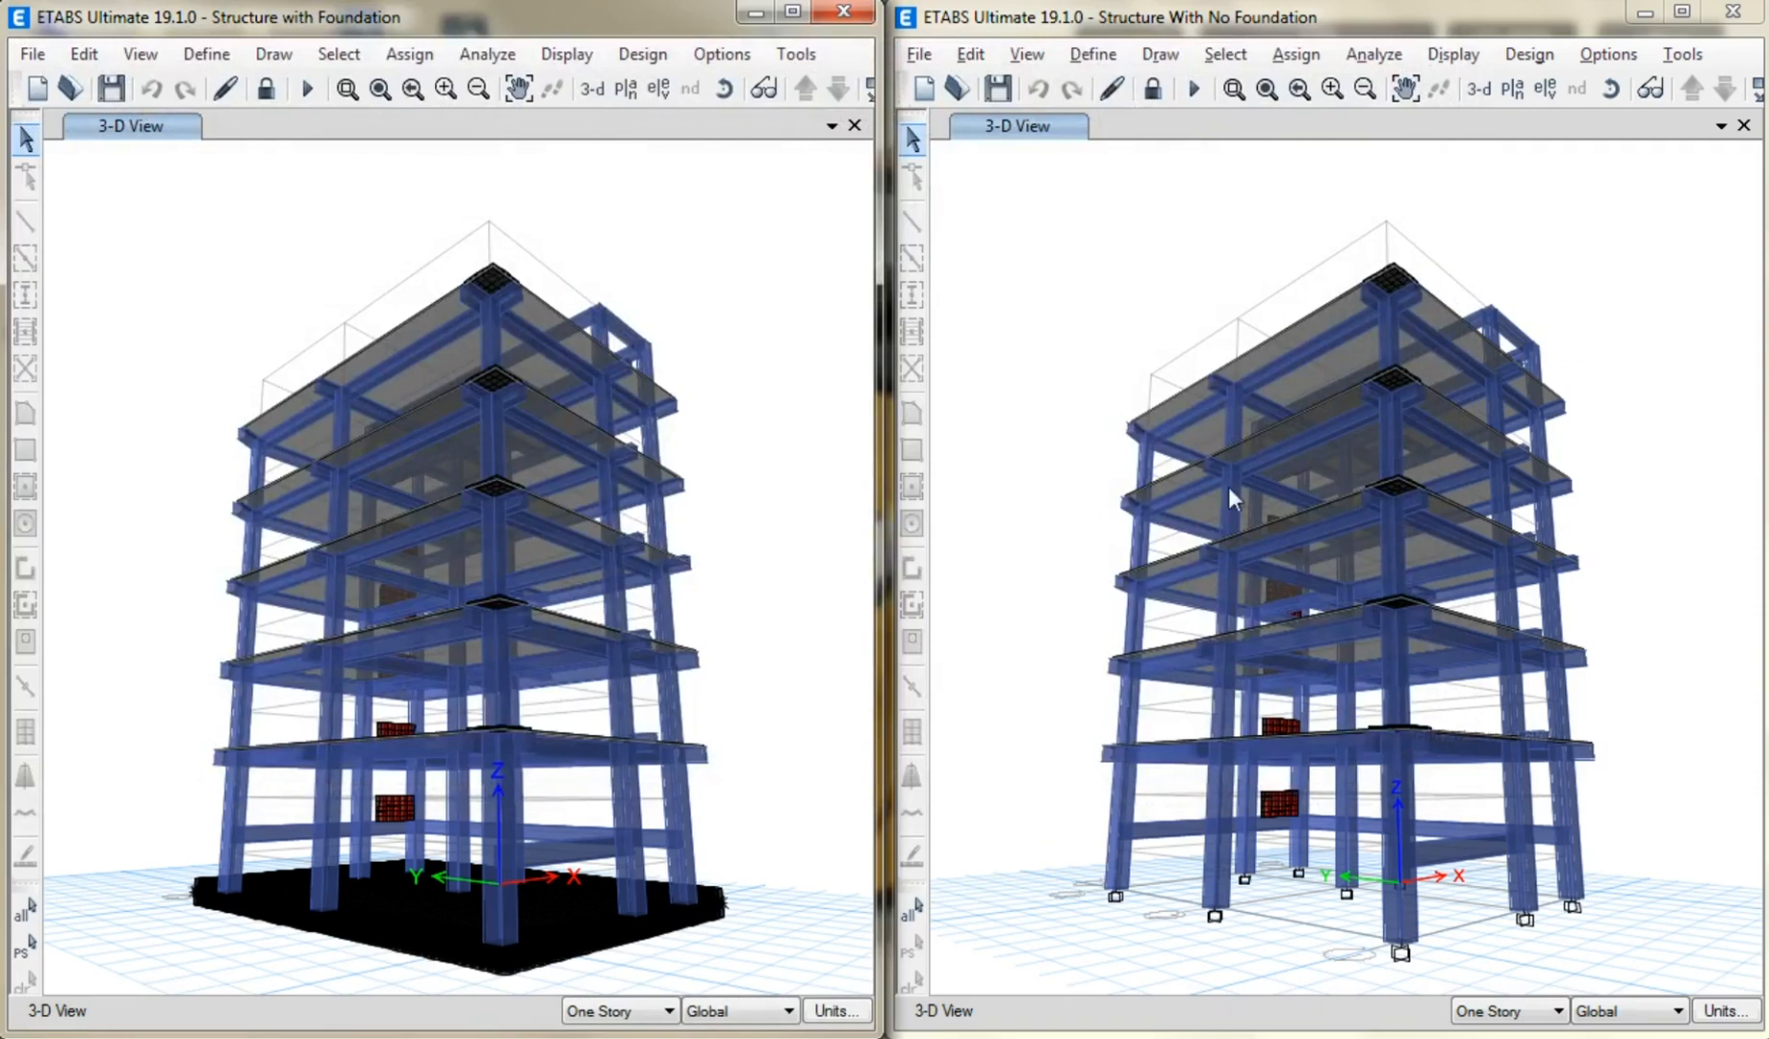
Open the model file Structure with Foundation-Period in place of the Structure with Foundation model.
click(68, 89)
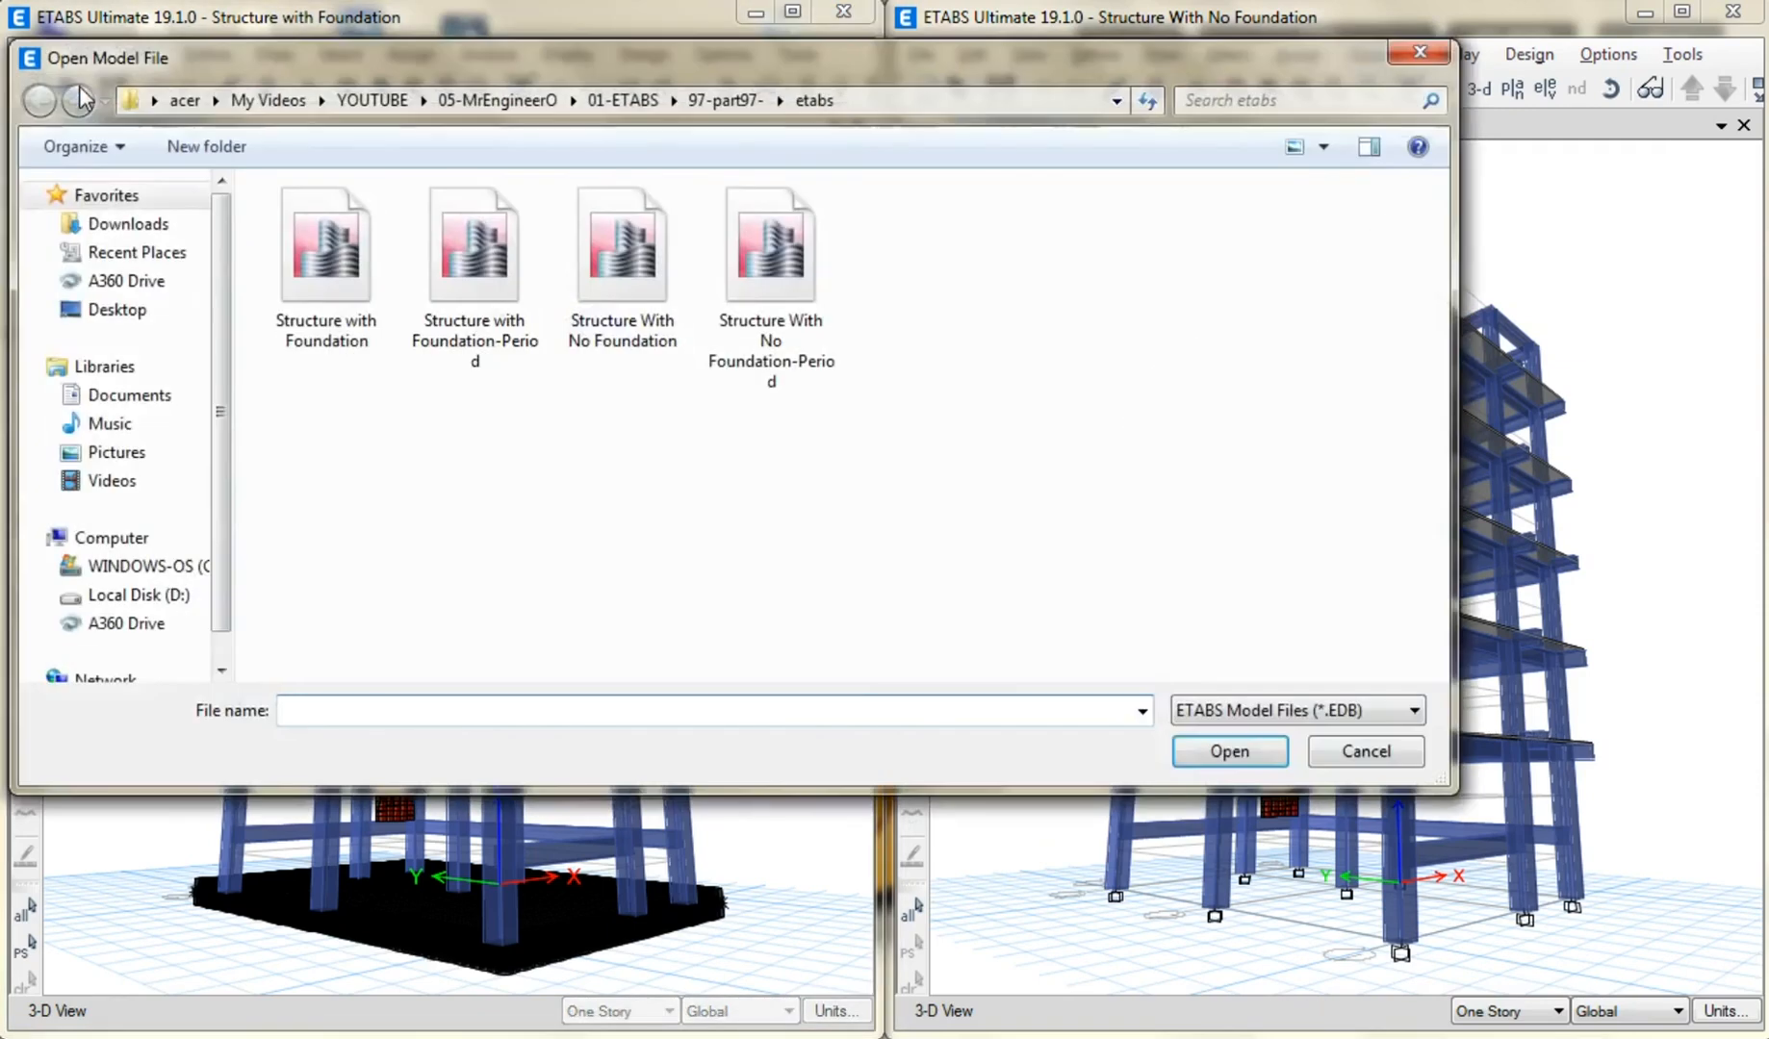
click(1289, 146)
click(462, 221)
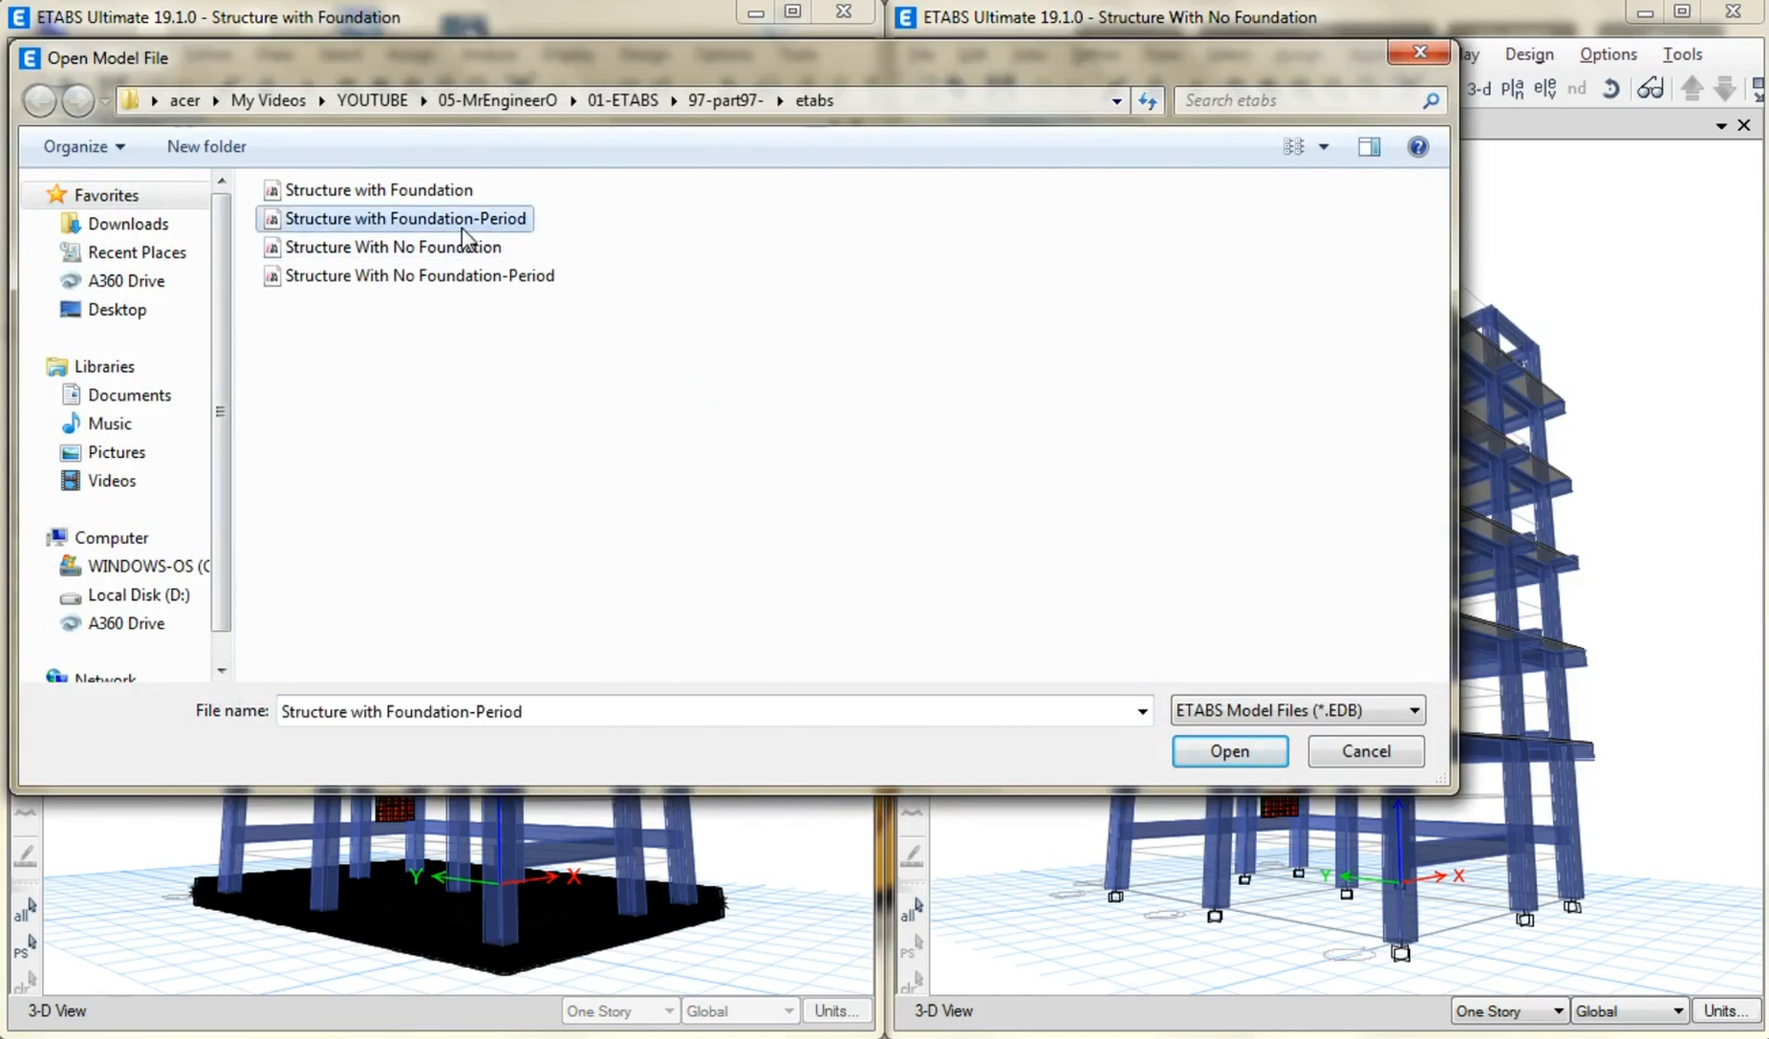
click(1194, 761)
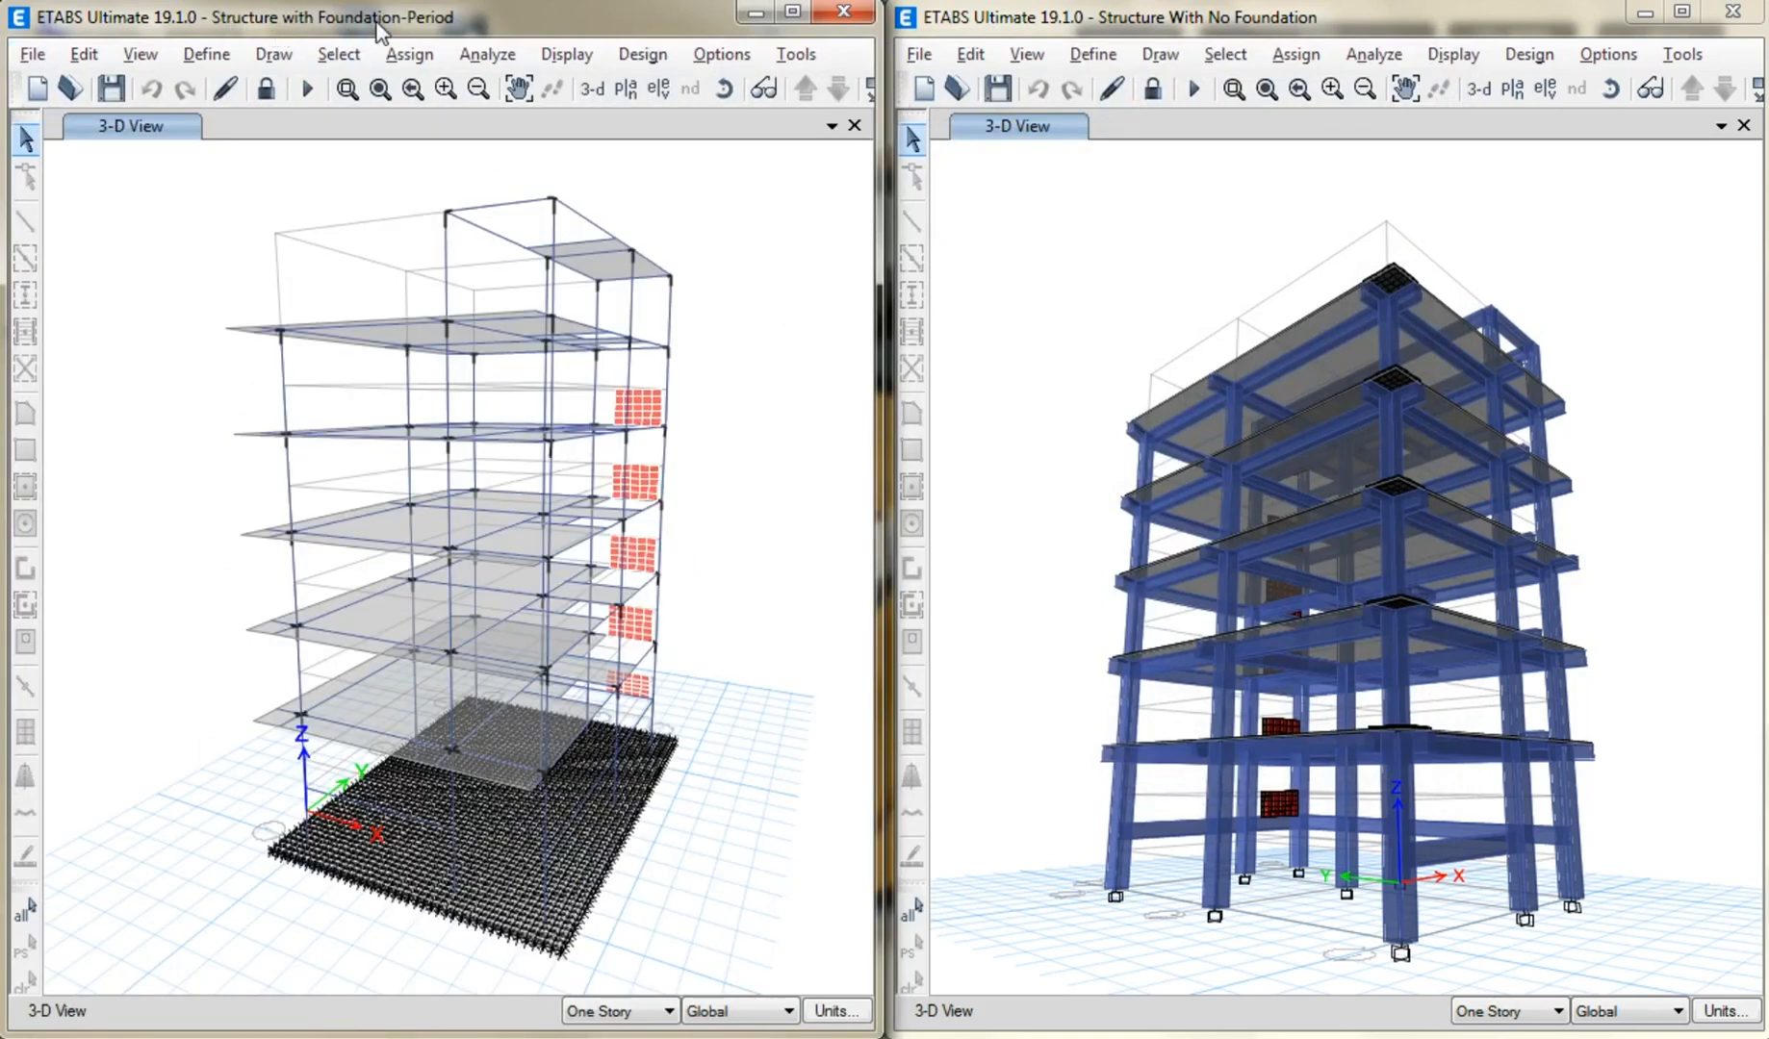
Open the model file Structure With No Foundation-Period in place of the Structure With No Foundation model.
click(1101, 232)
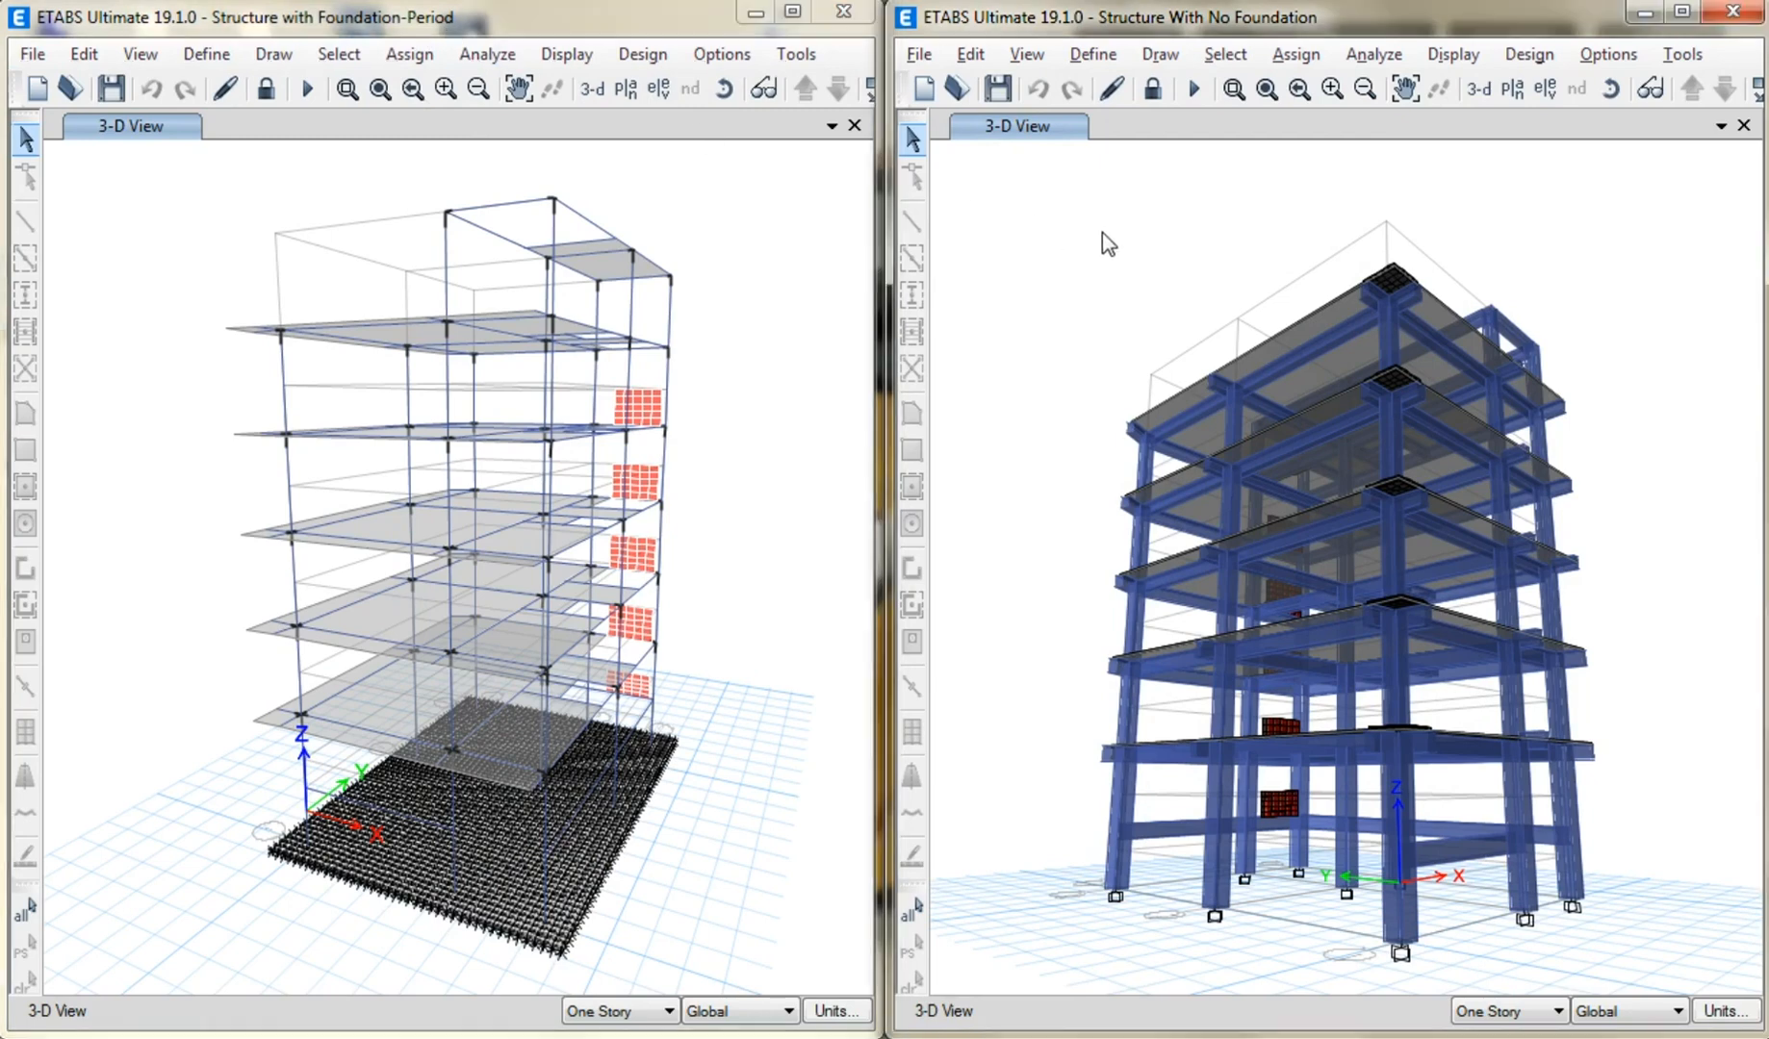
click(959, 87)
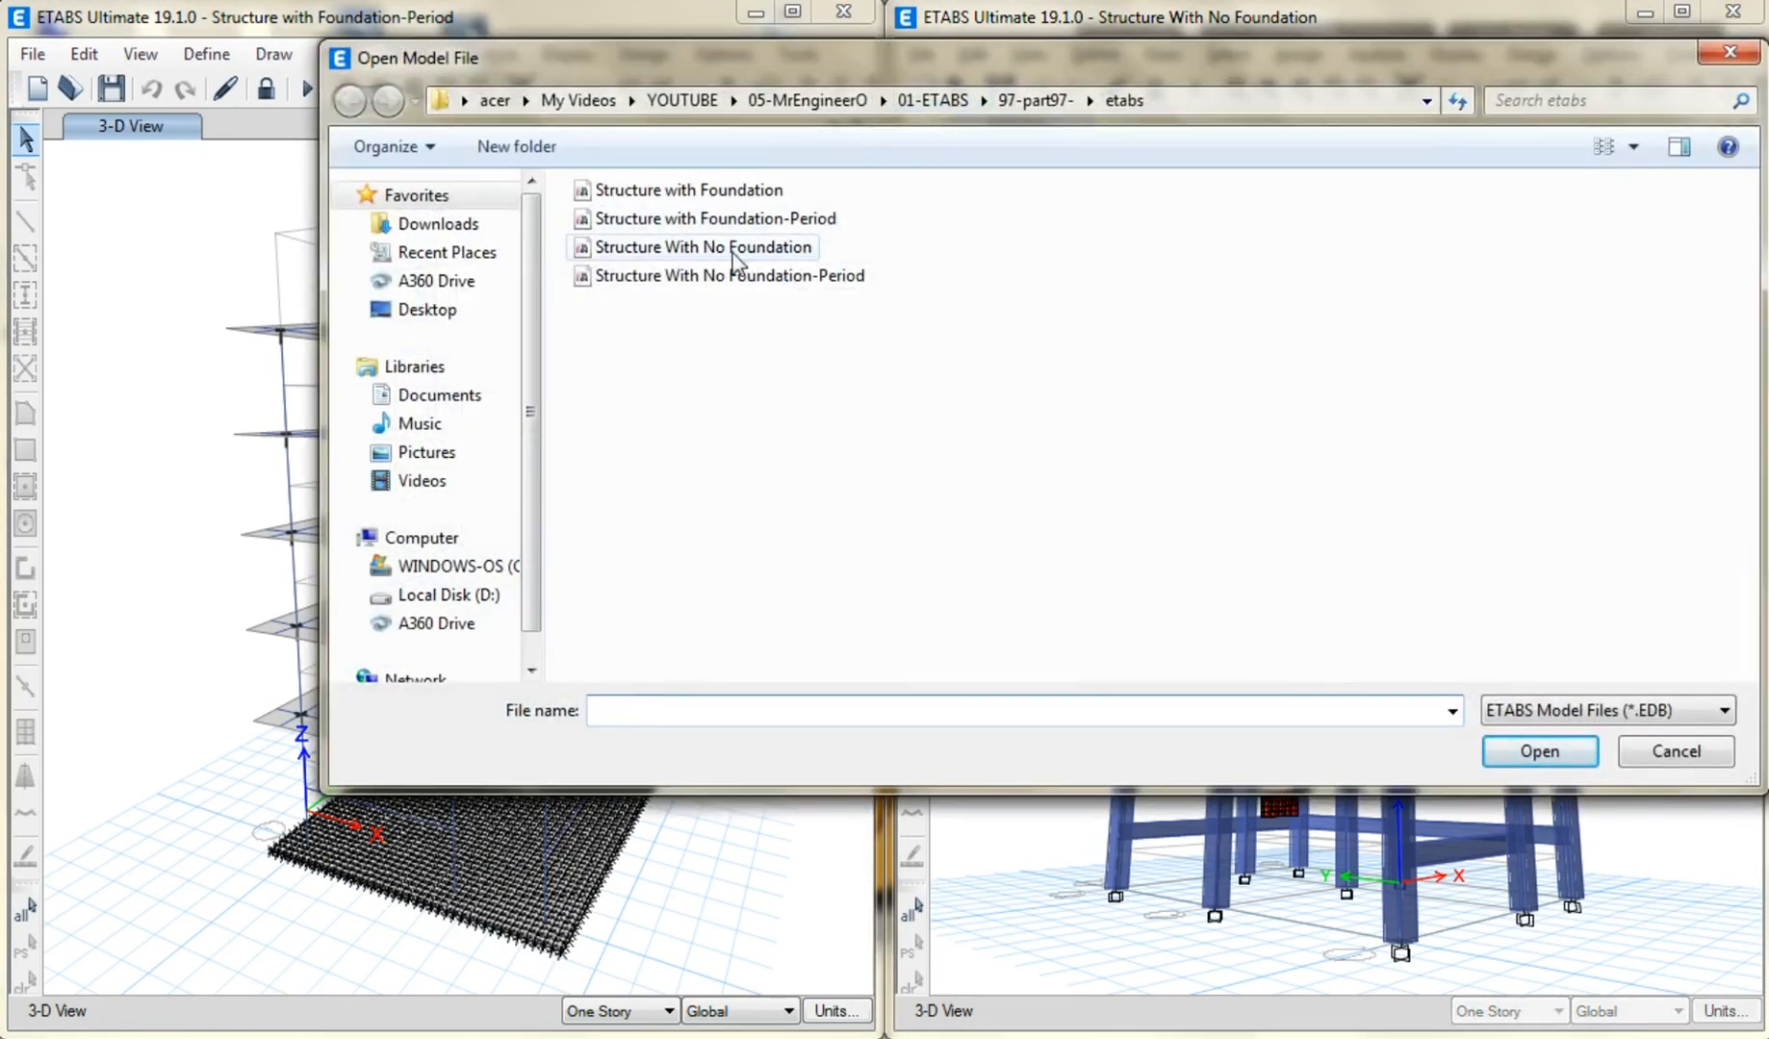
click(834, 279)
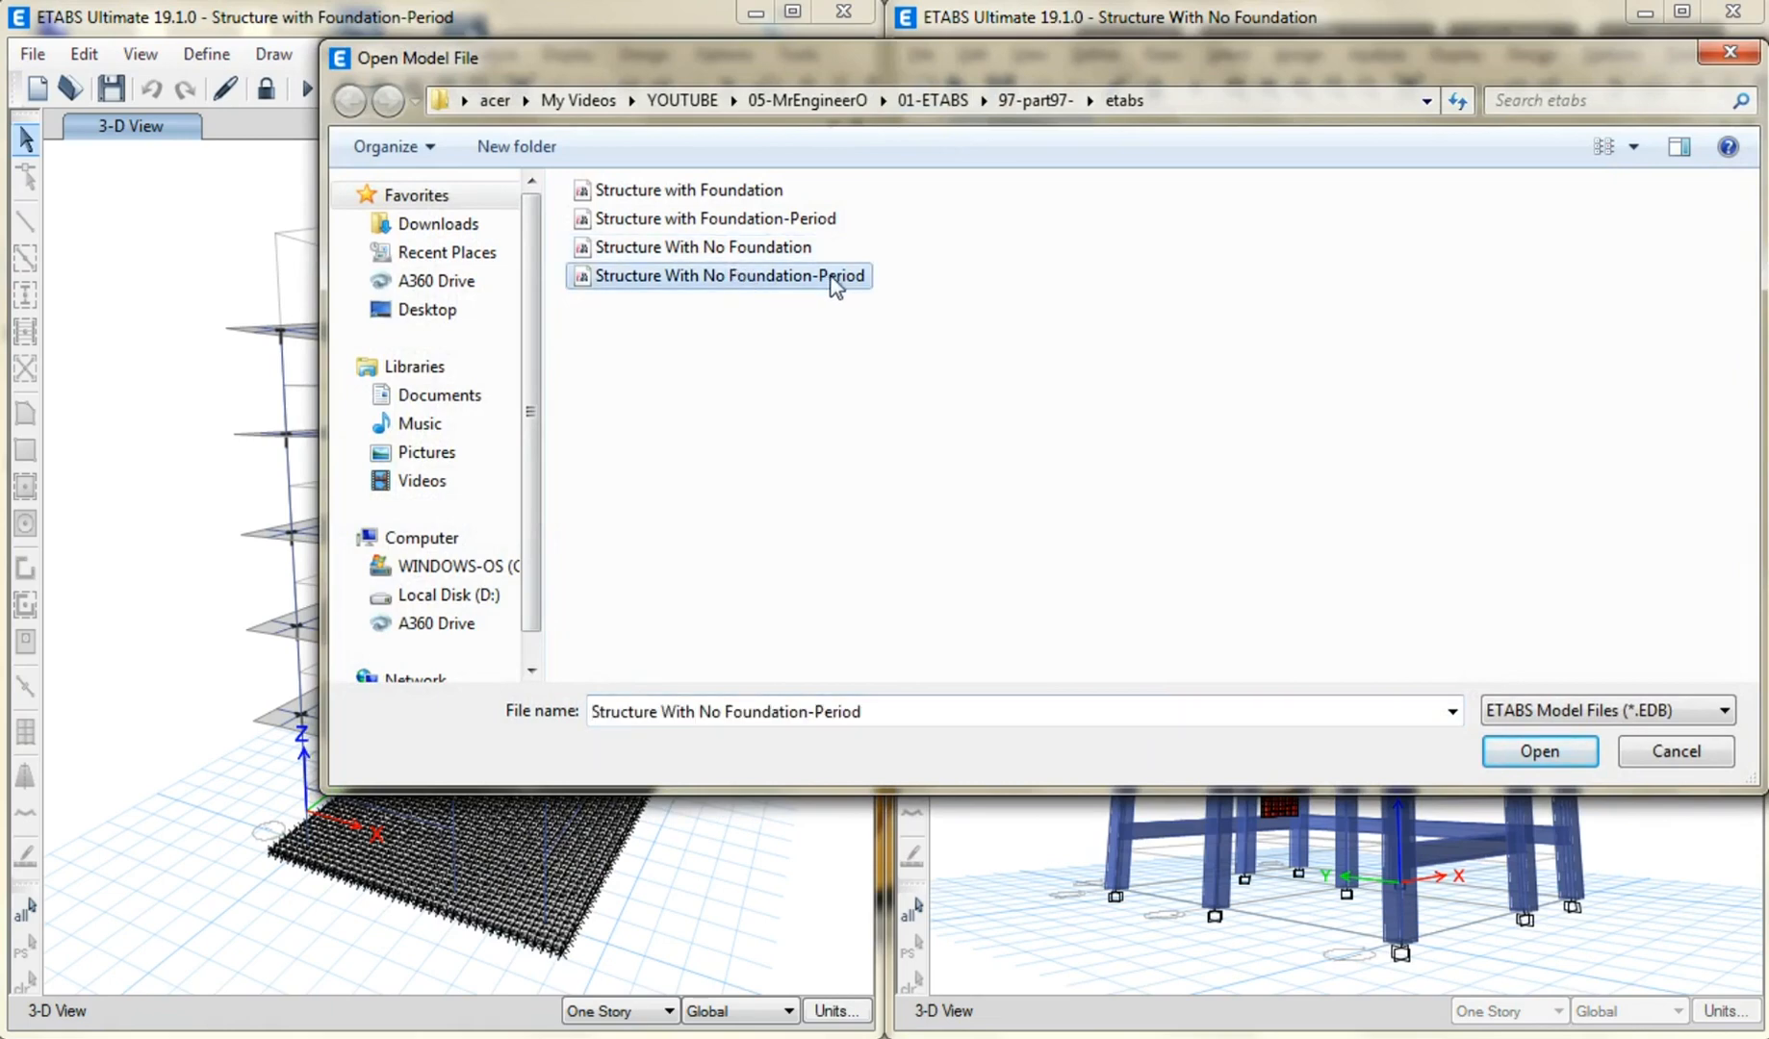
click(1509, 747)
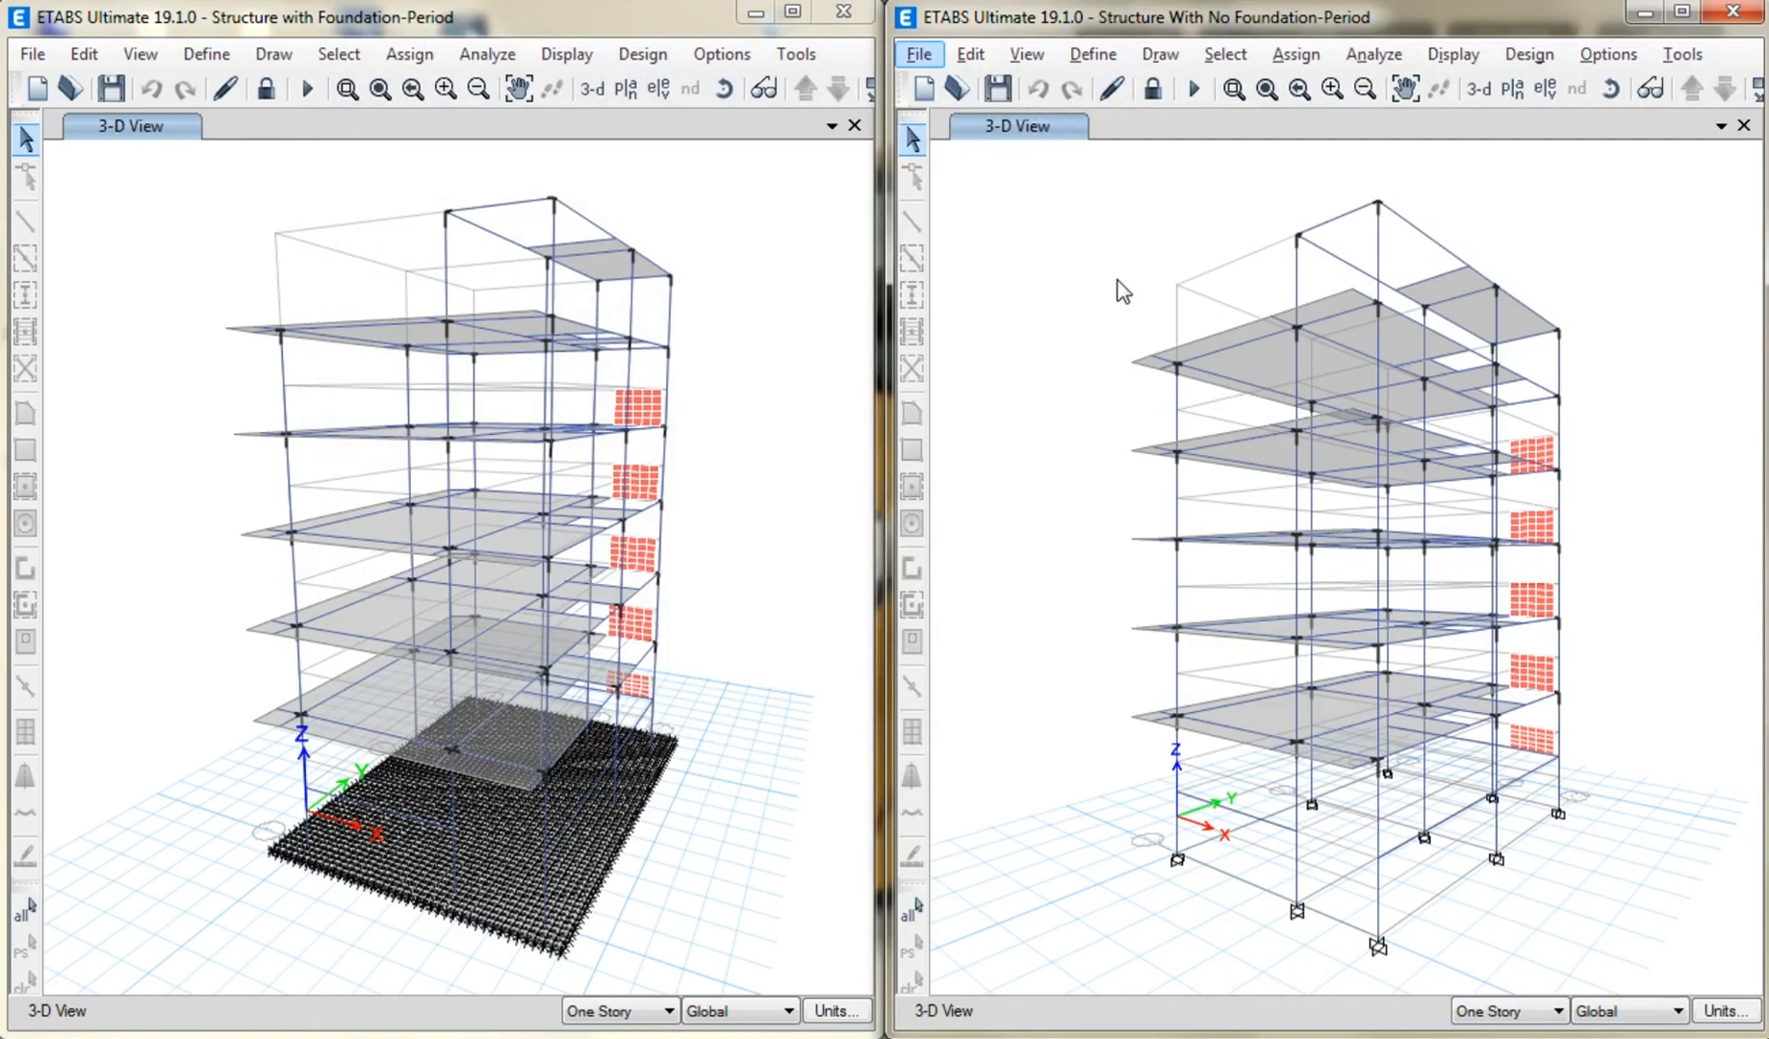
Display the Modal Participating Mass Ratios results table for the Structure With No Foundation-Period model.
click(1448, 56)
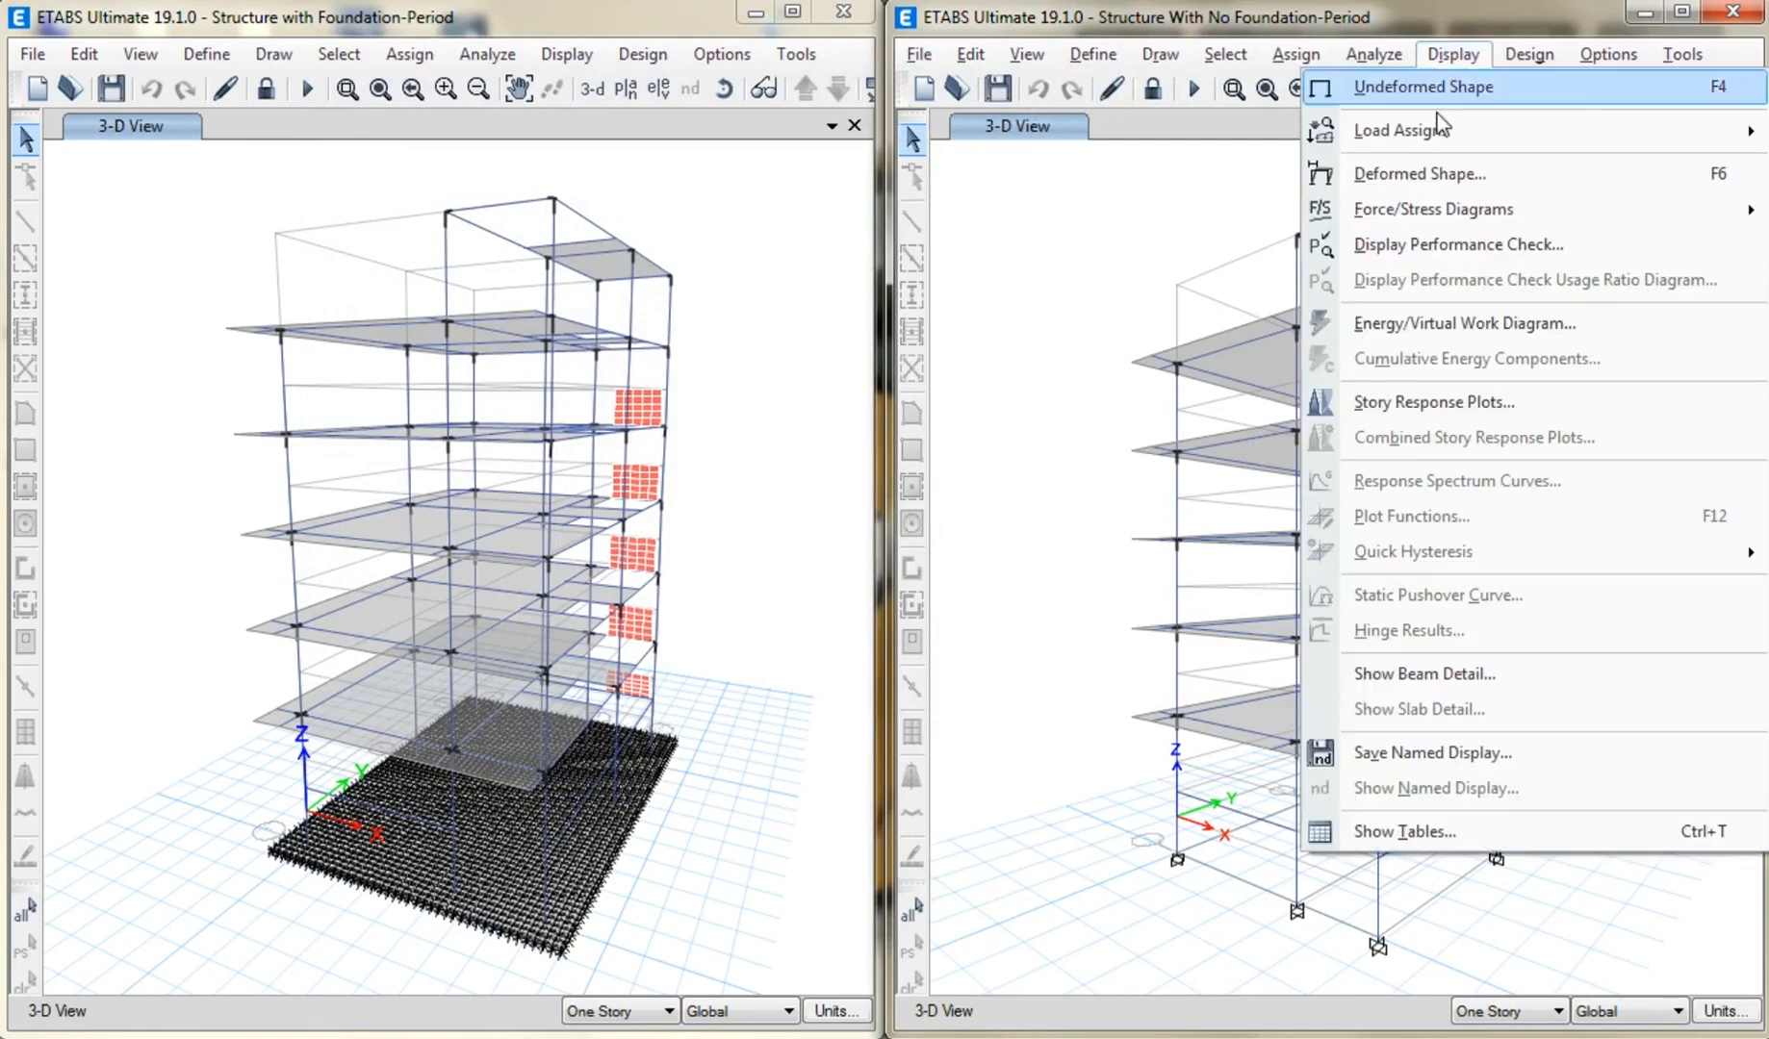
click(1422, 830)
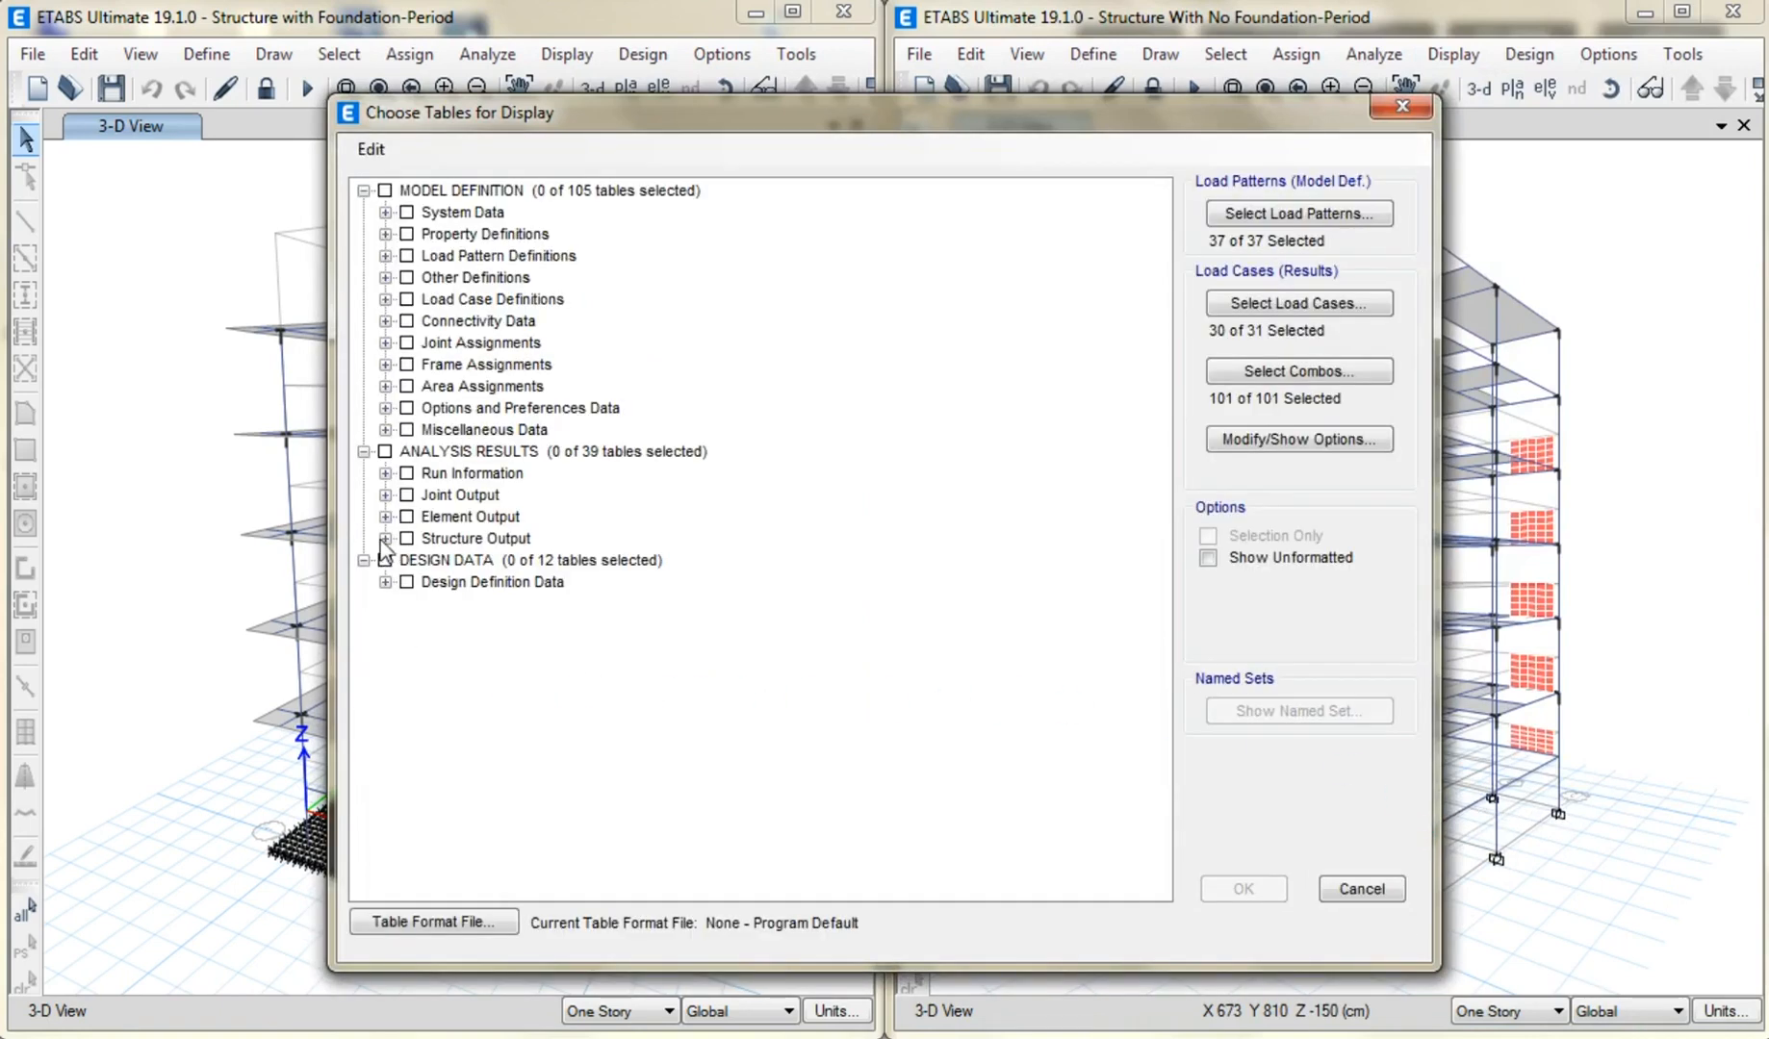
click(385, 538)
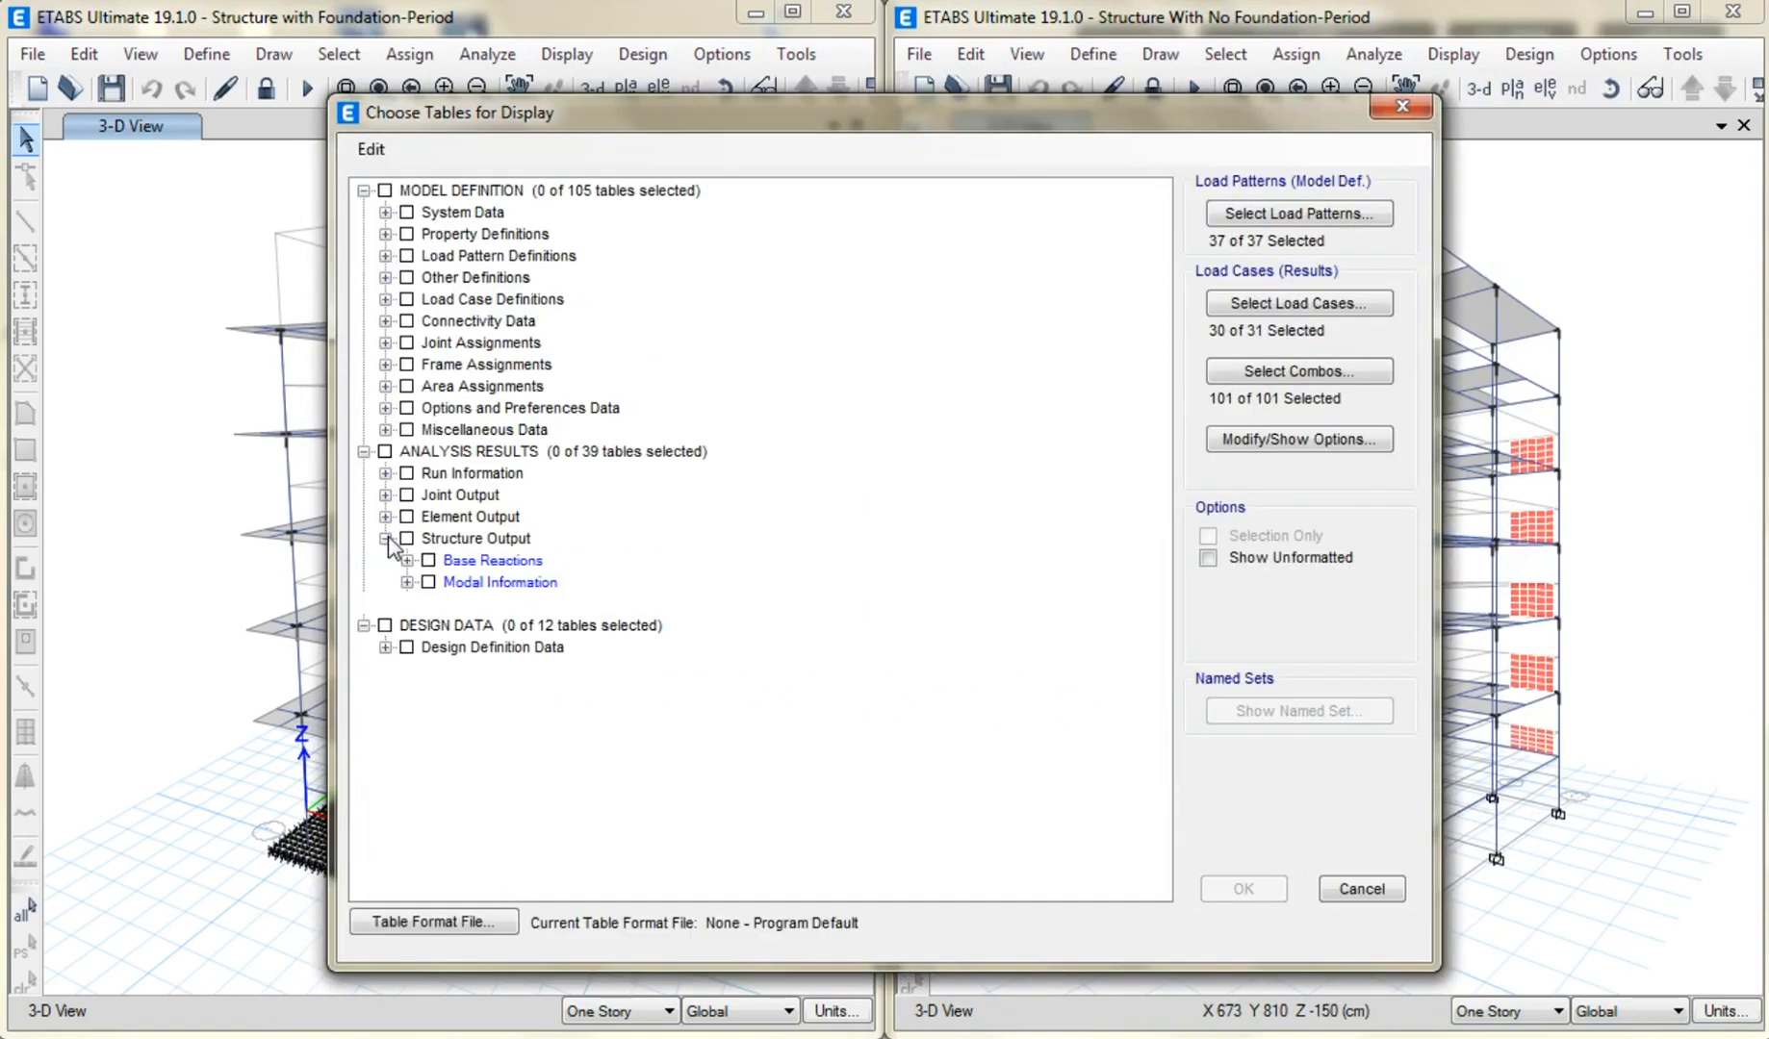
click(407, 583)
click(563, 625)
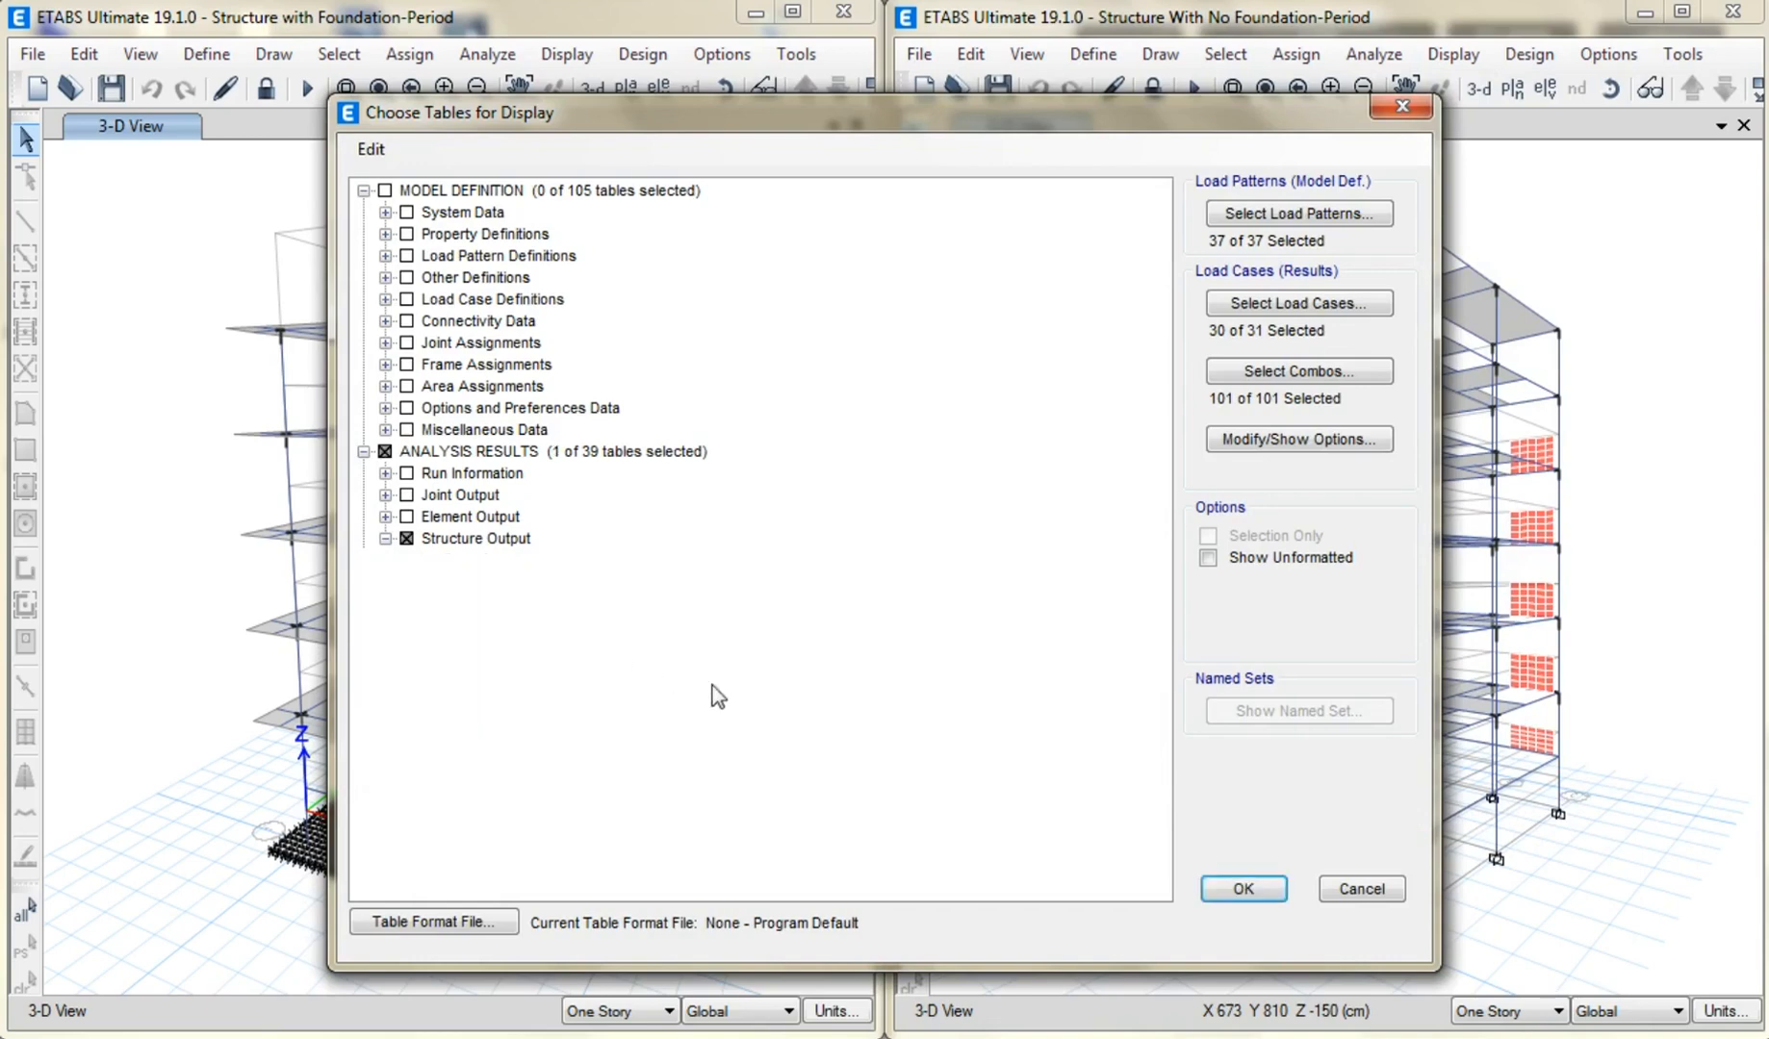
click(1237, 888)
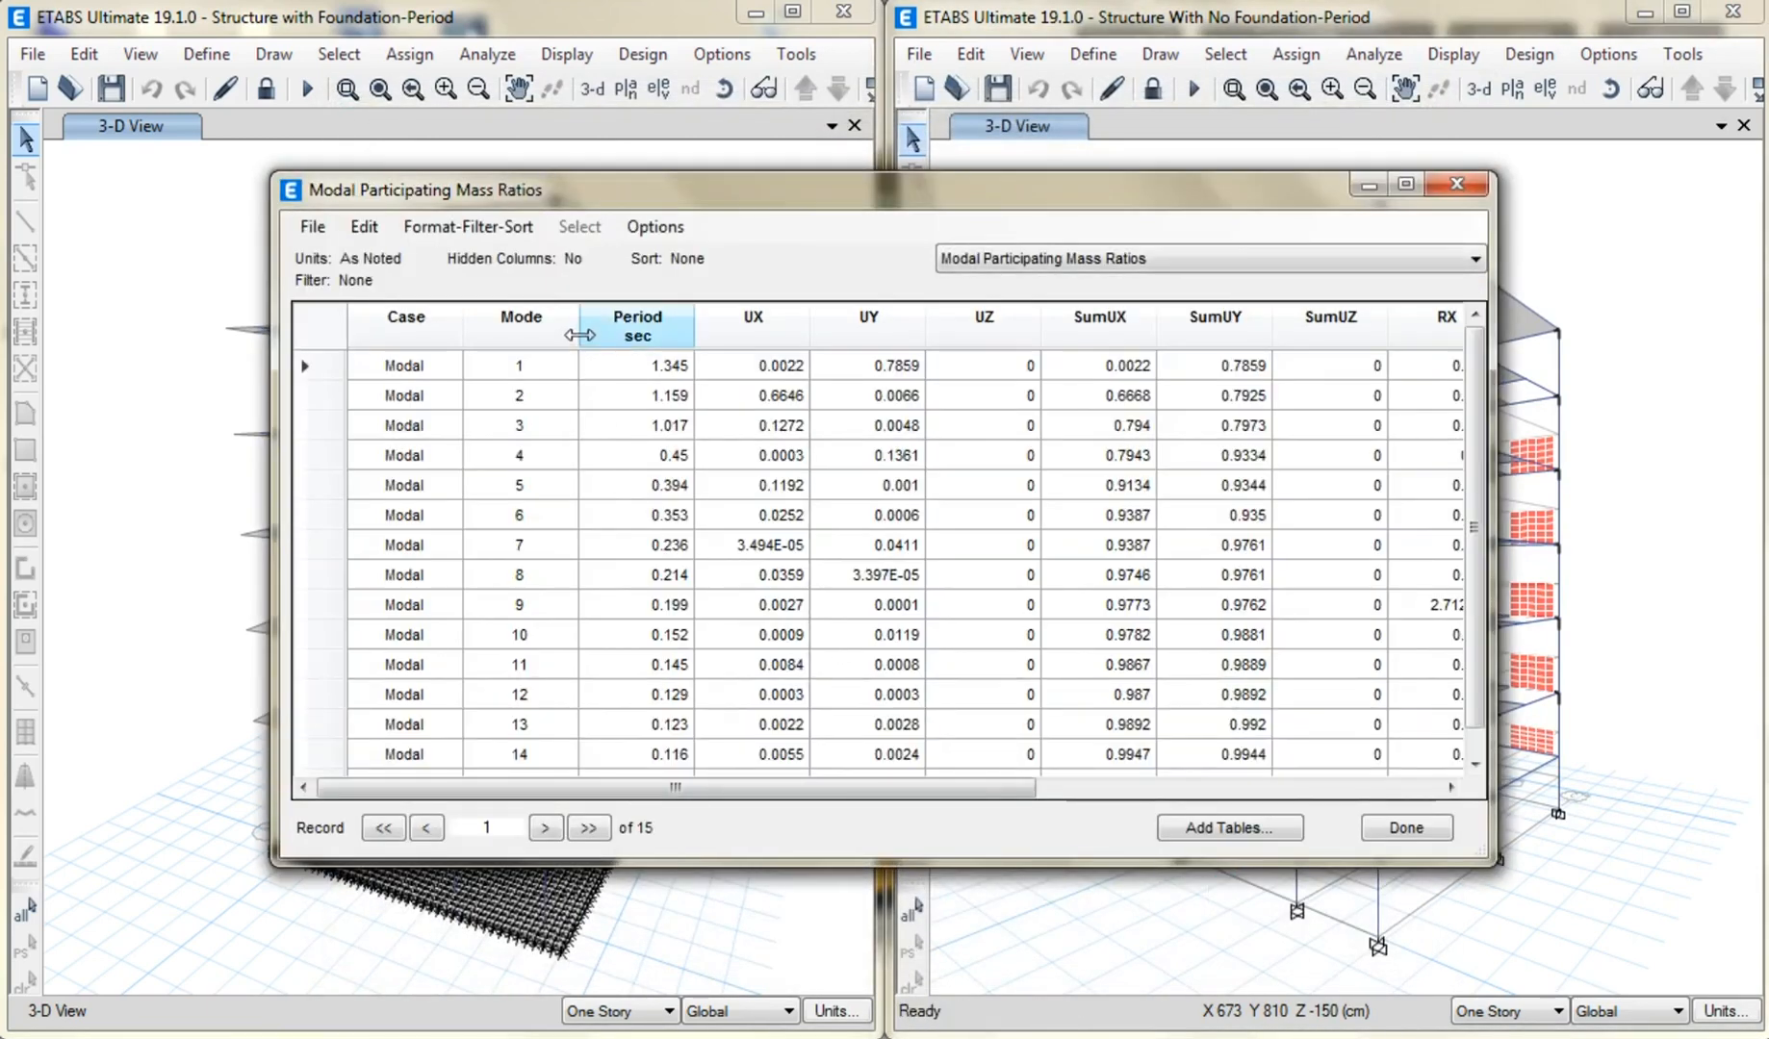
Narrow the Mode, Period, UX, UY and UZ columns of the mass ratios table and shrink its window.
drag(578, 334, 524, 334)
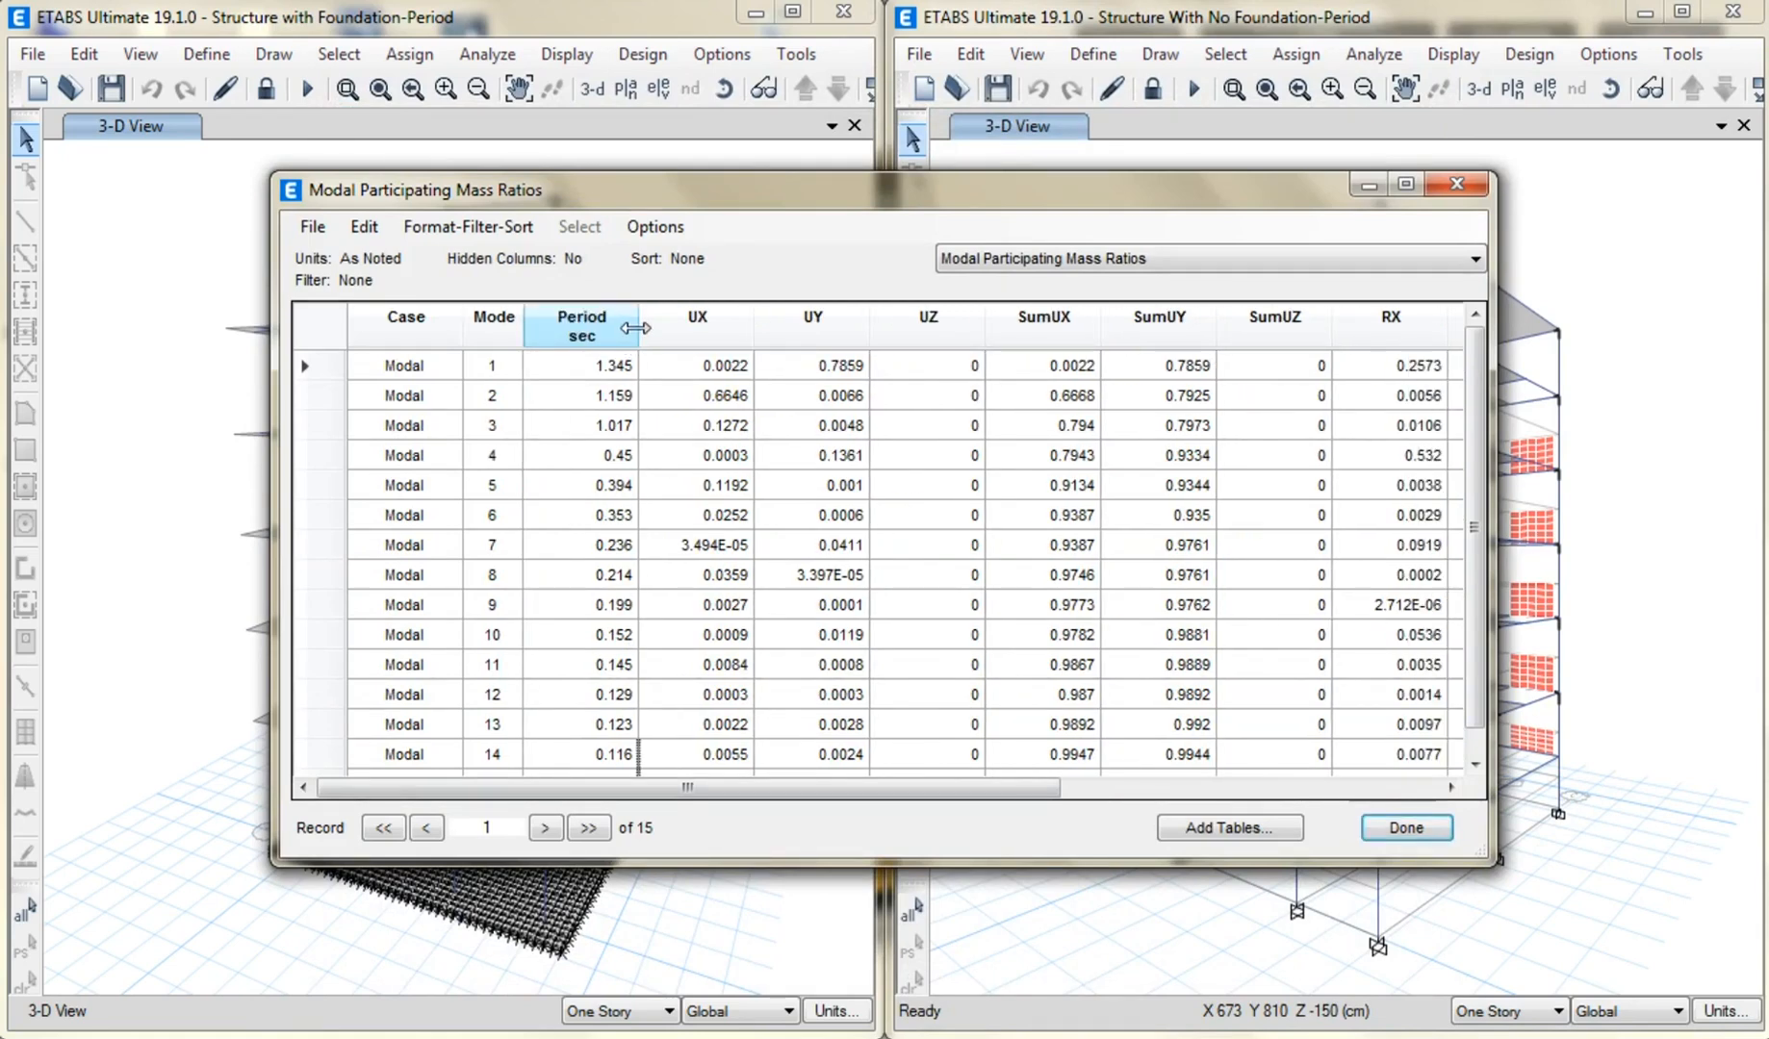
drag(636, 328, 586, 328)
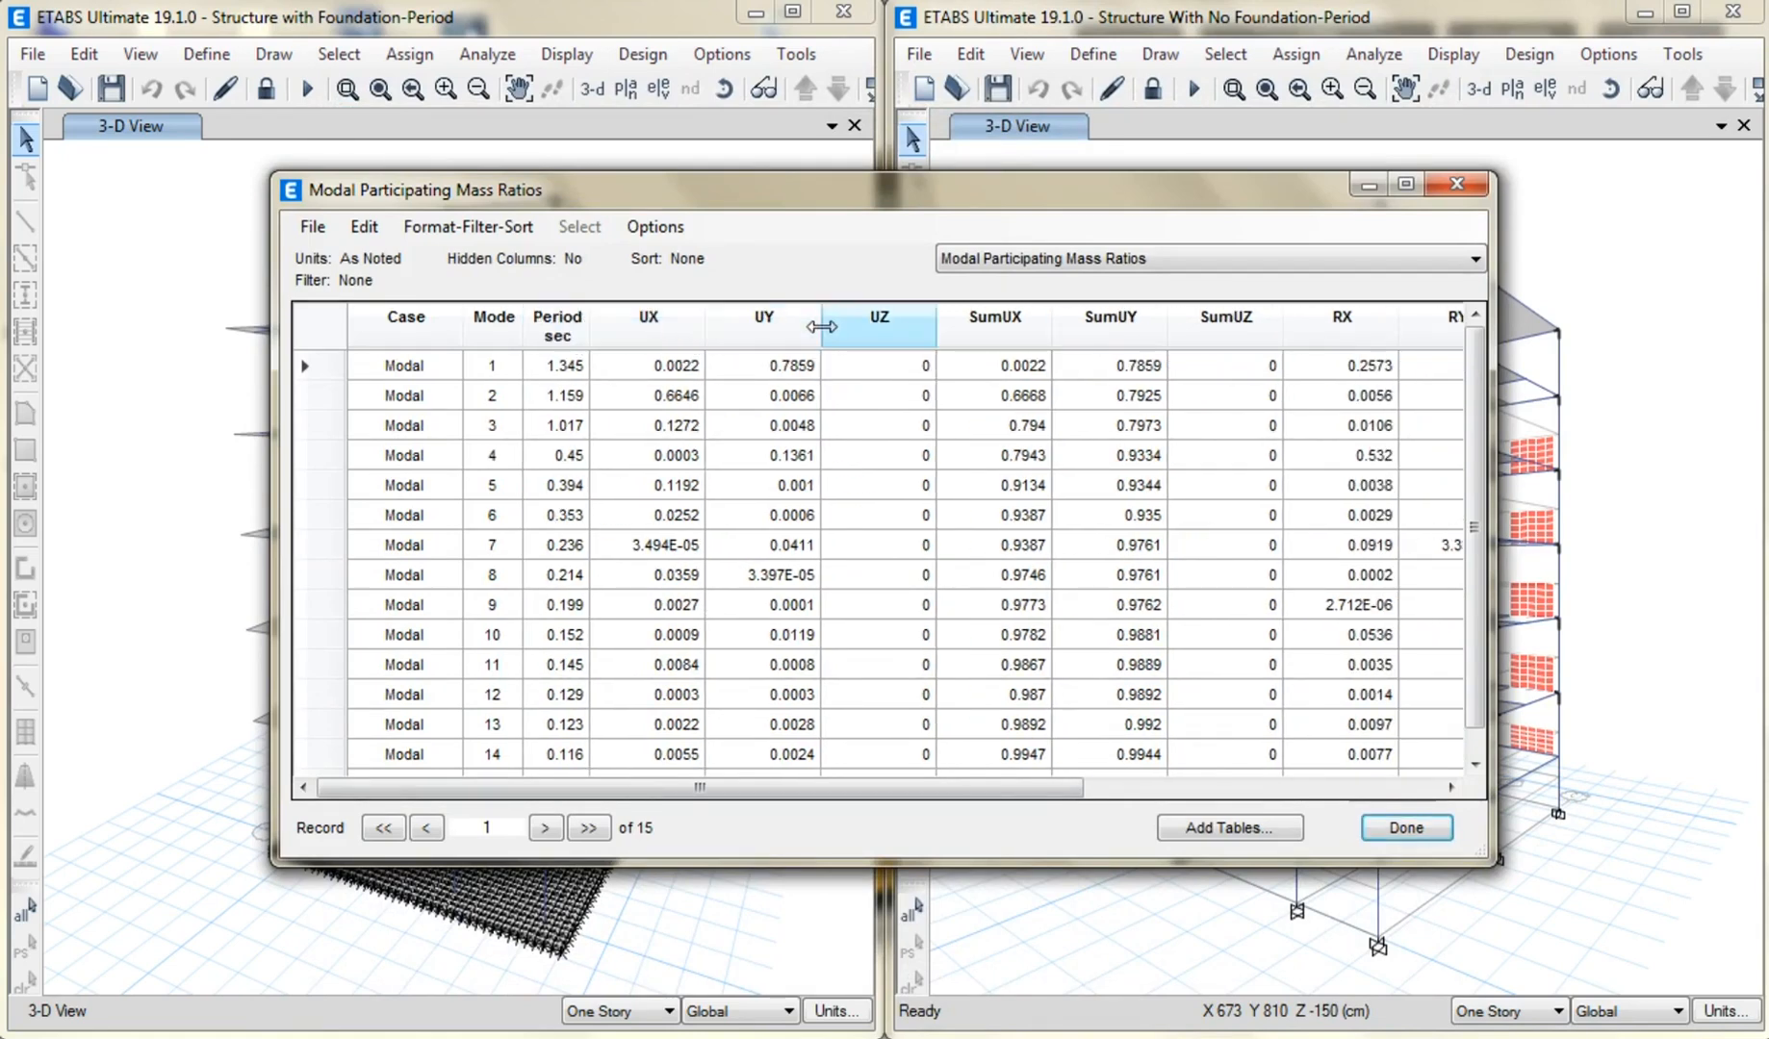
drag(820, 327, 667, 327)
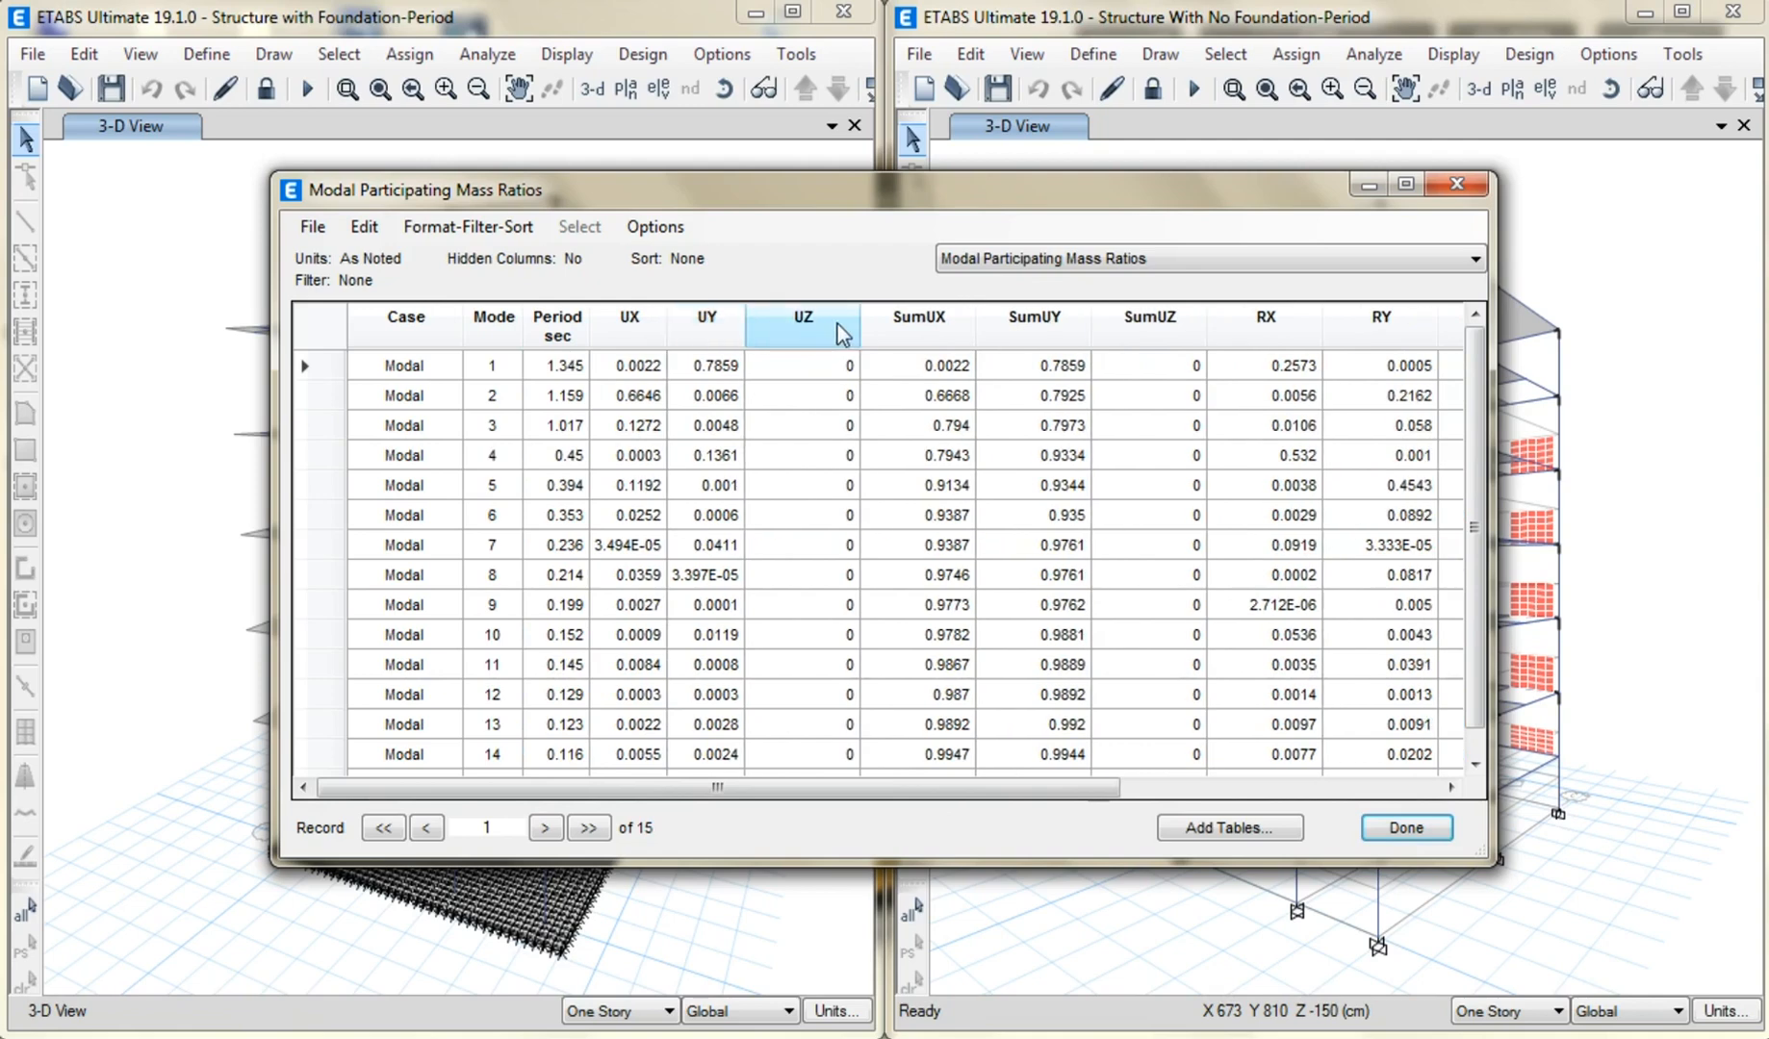
drag(854, 322, 760, 327)
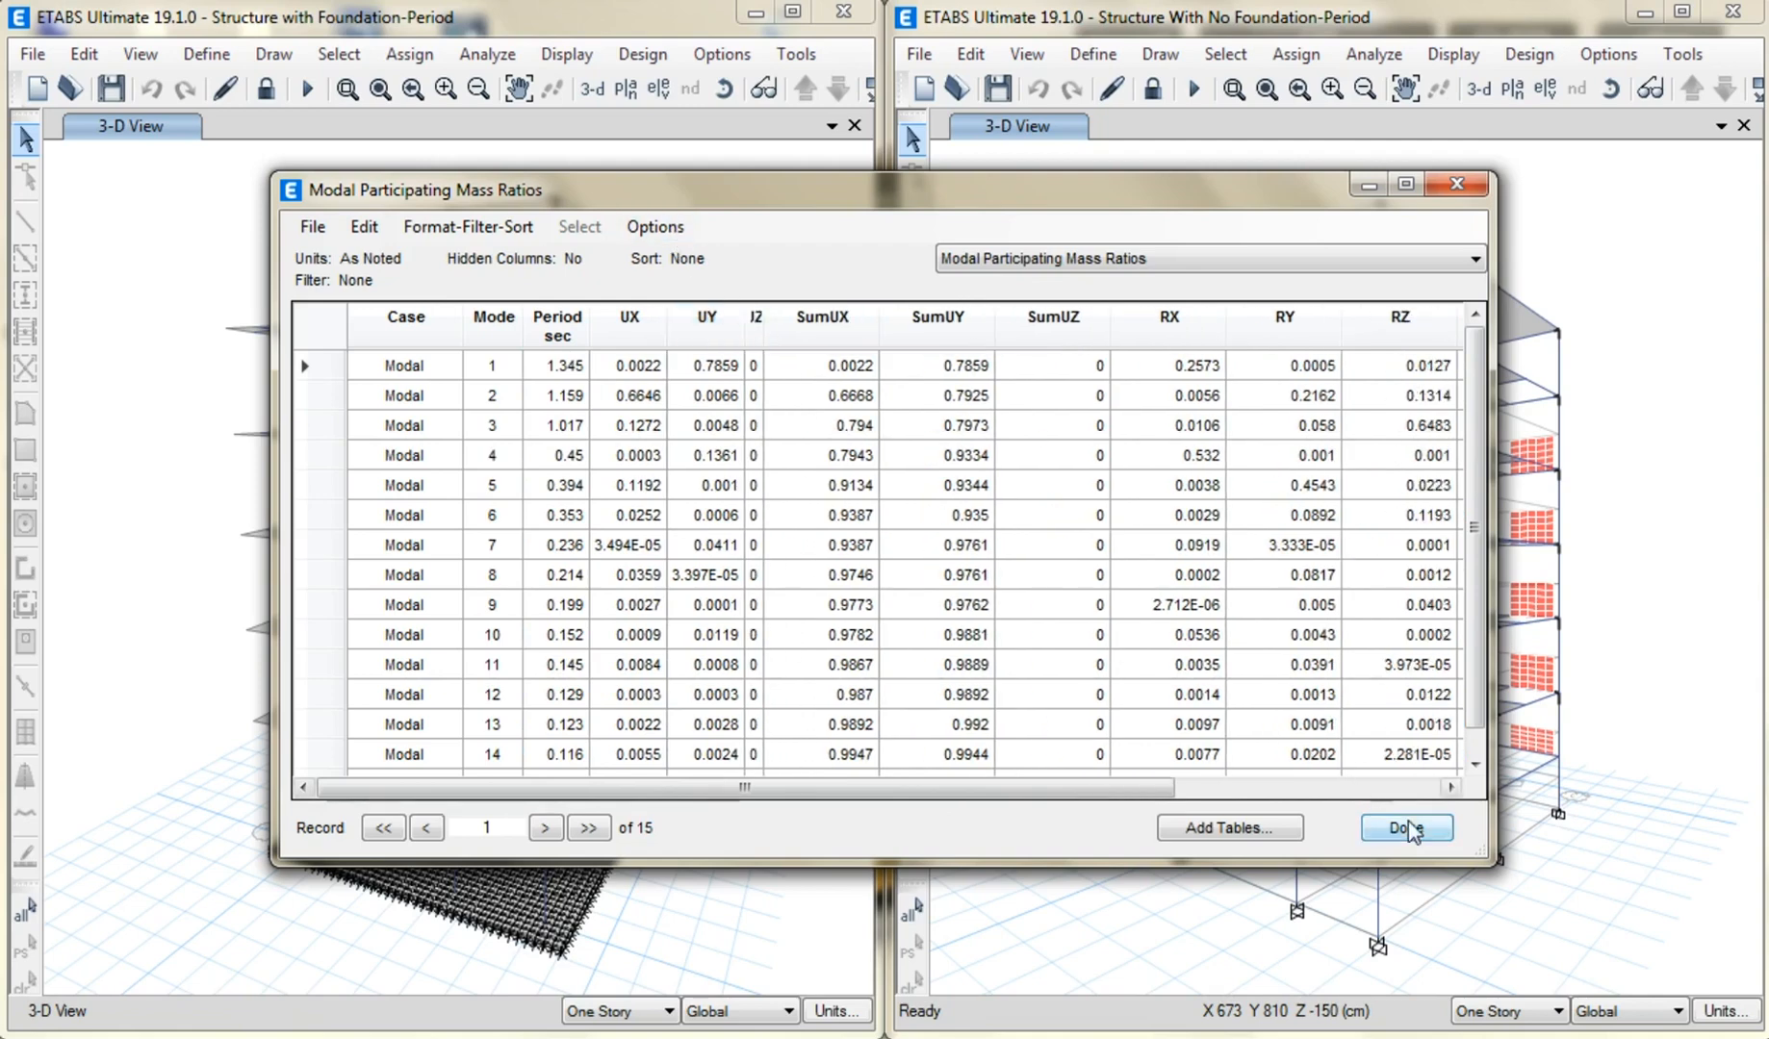
drag(1479, 843, 1015, 784)
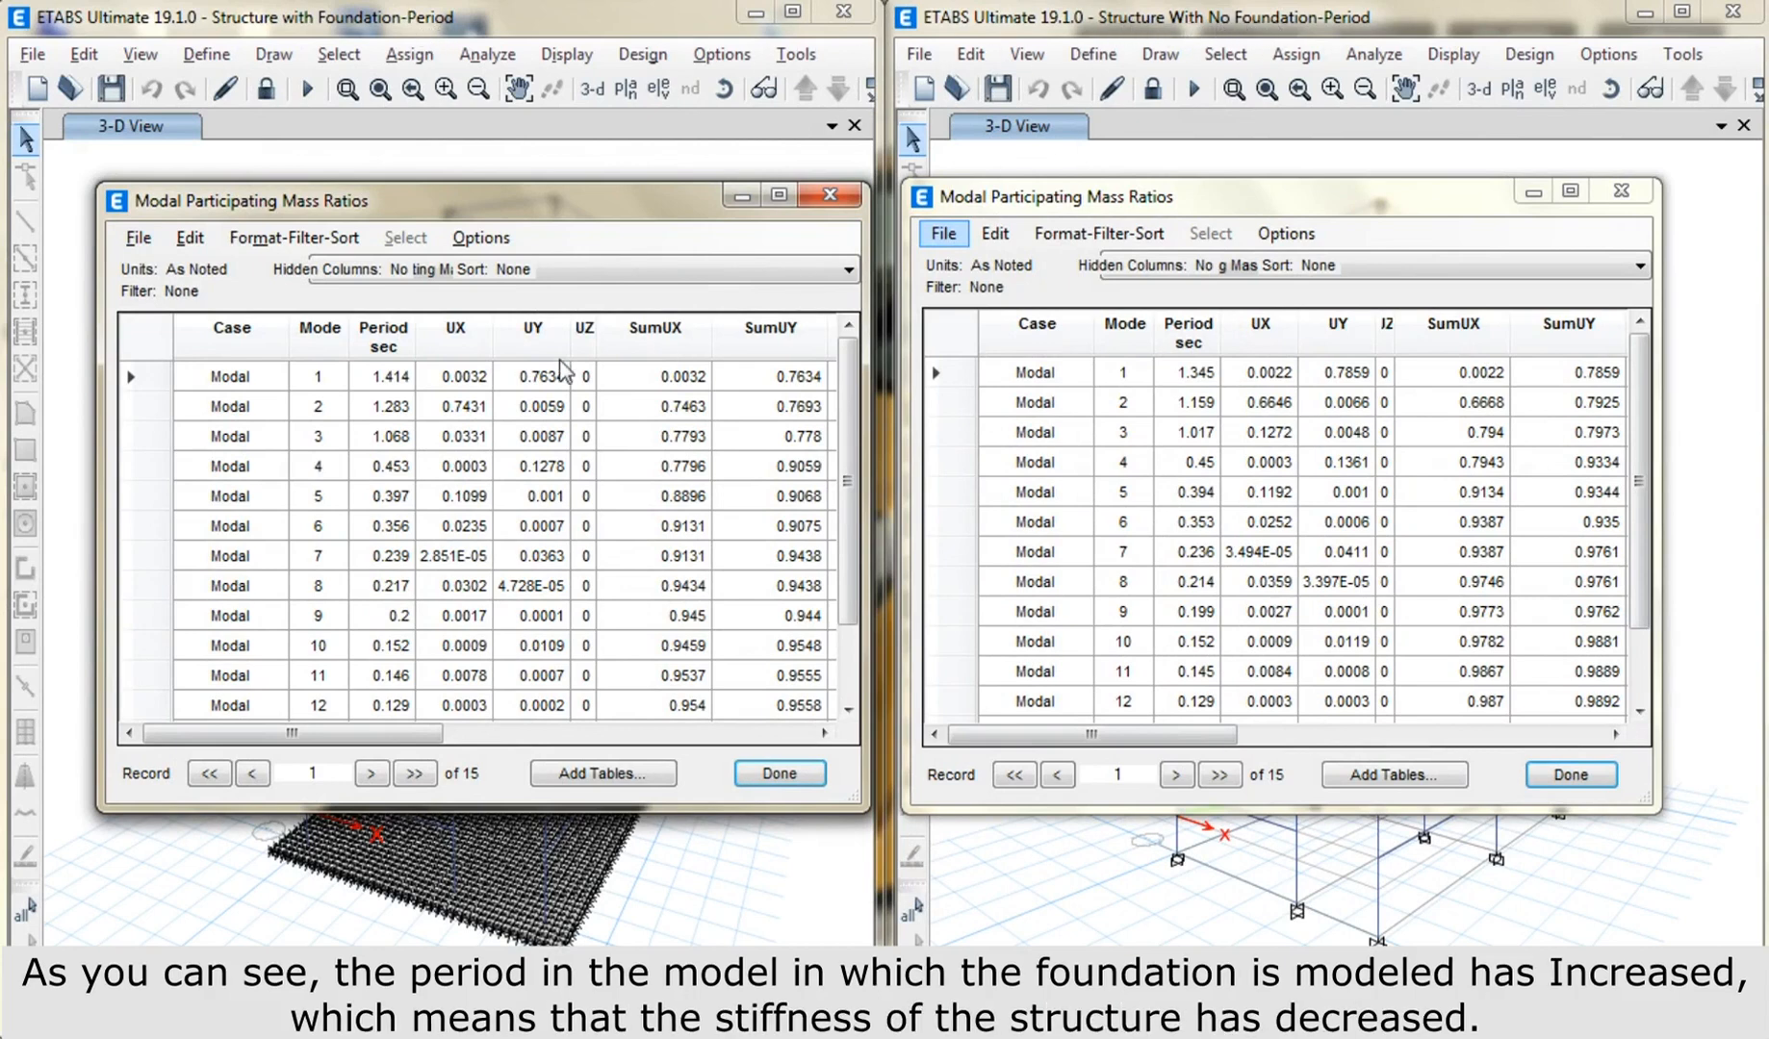
Highlight the mode 1 and 2 periods, mode 1 SumUY and mode 2 SumUX in the Structure with Foundation-Period mass ratios table.
click(405, 378)
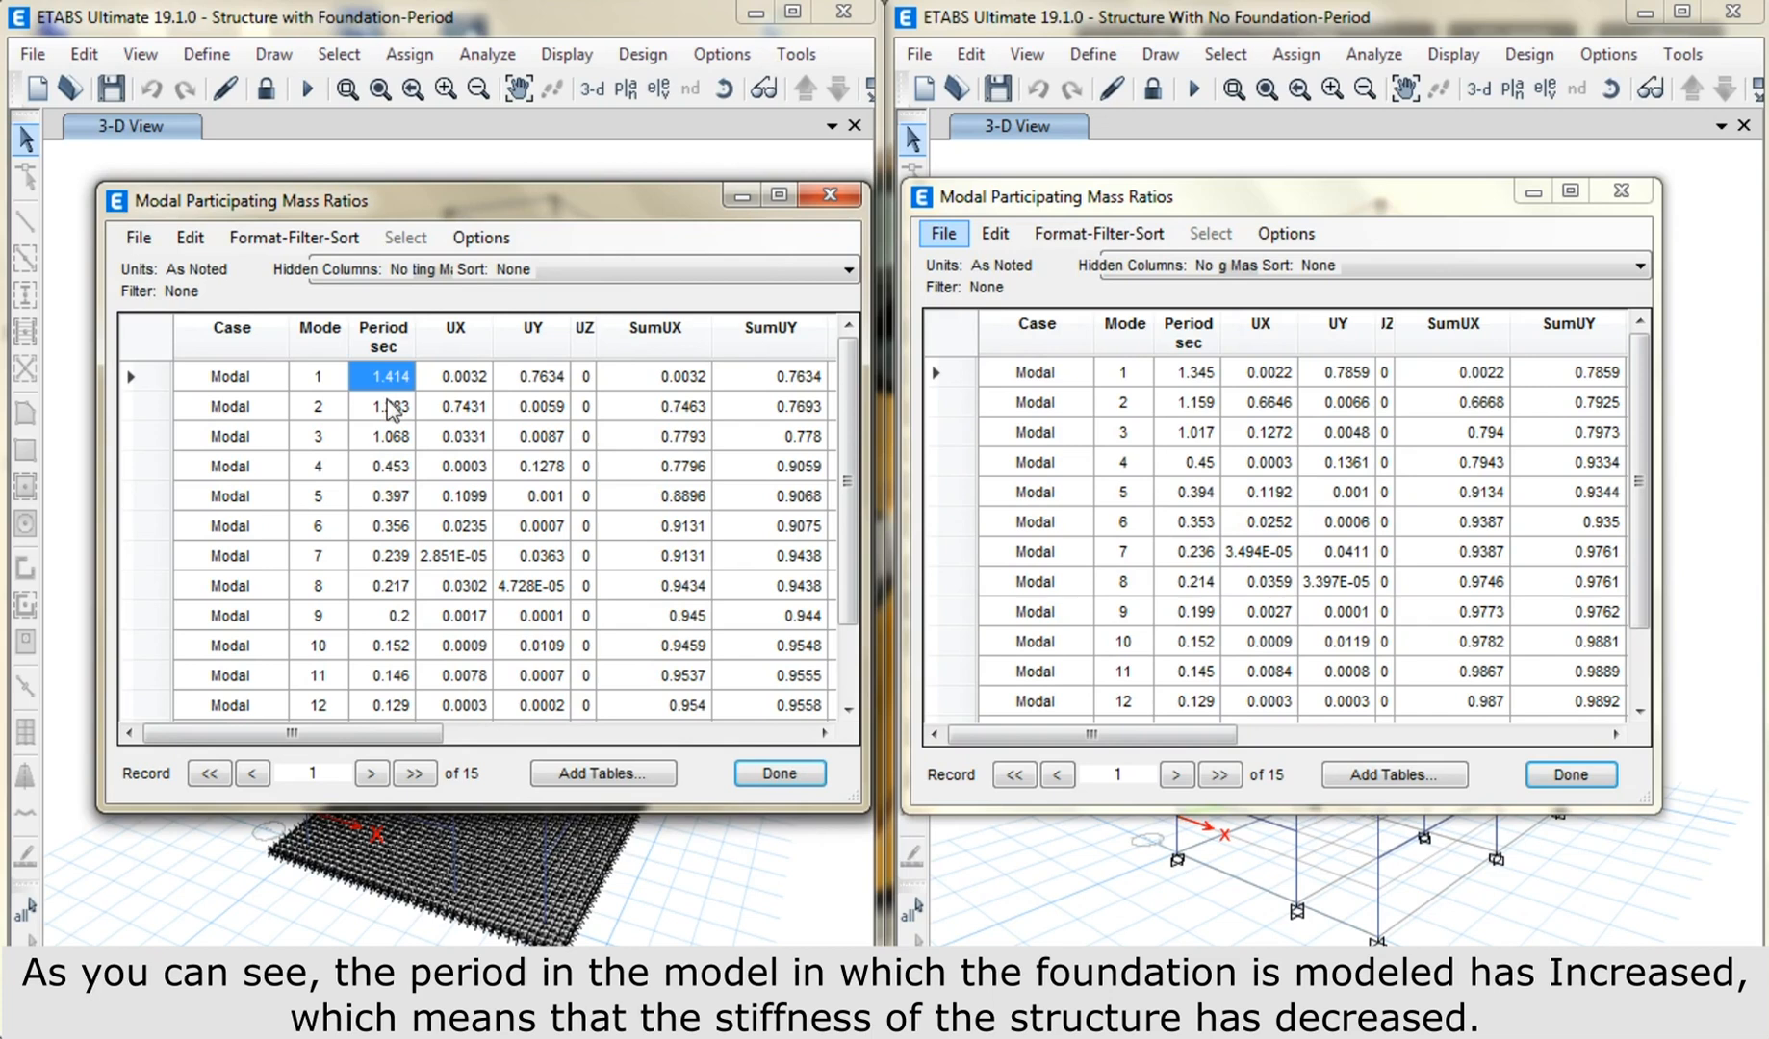
shift+click(388, 401)
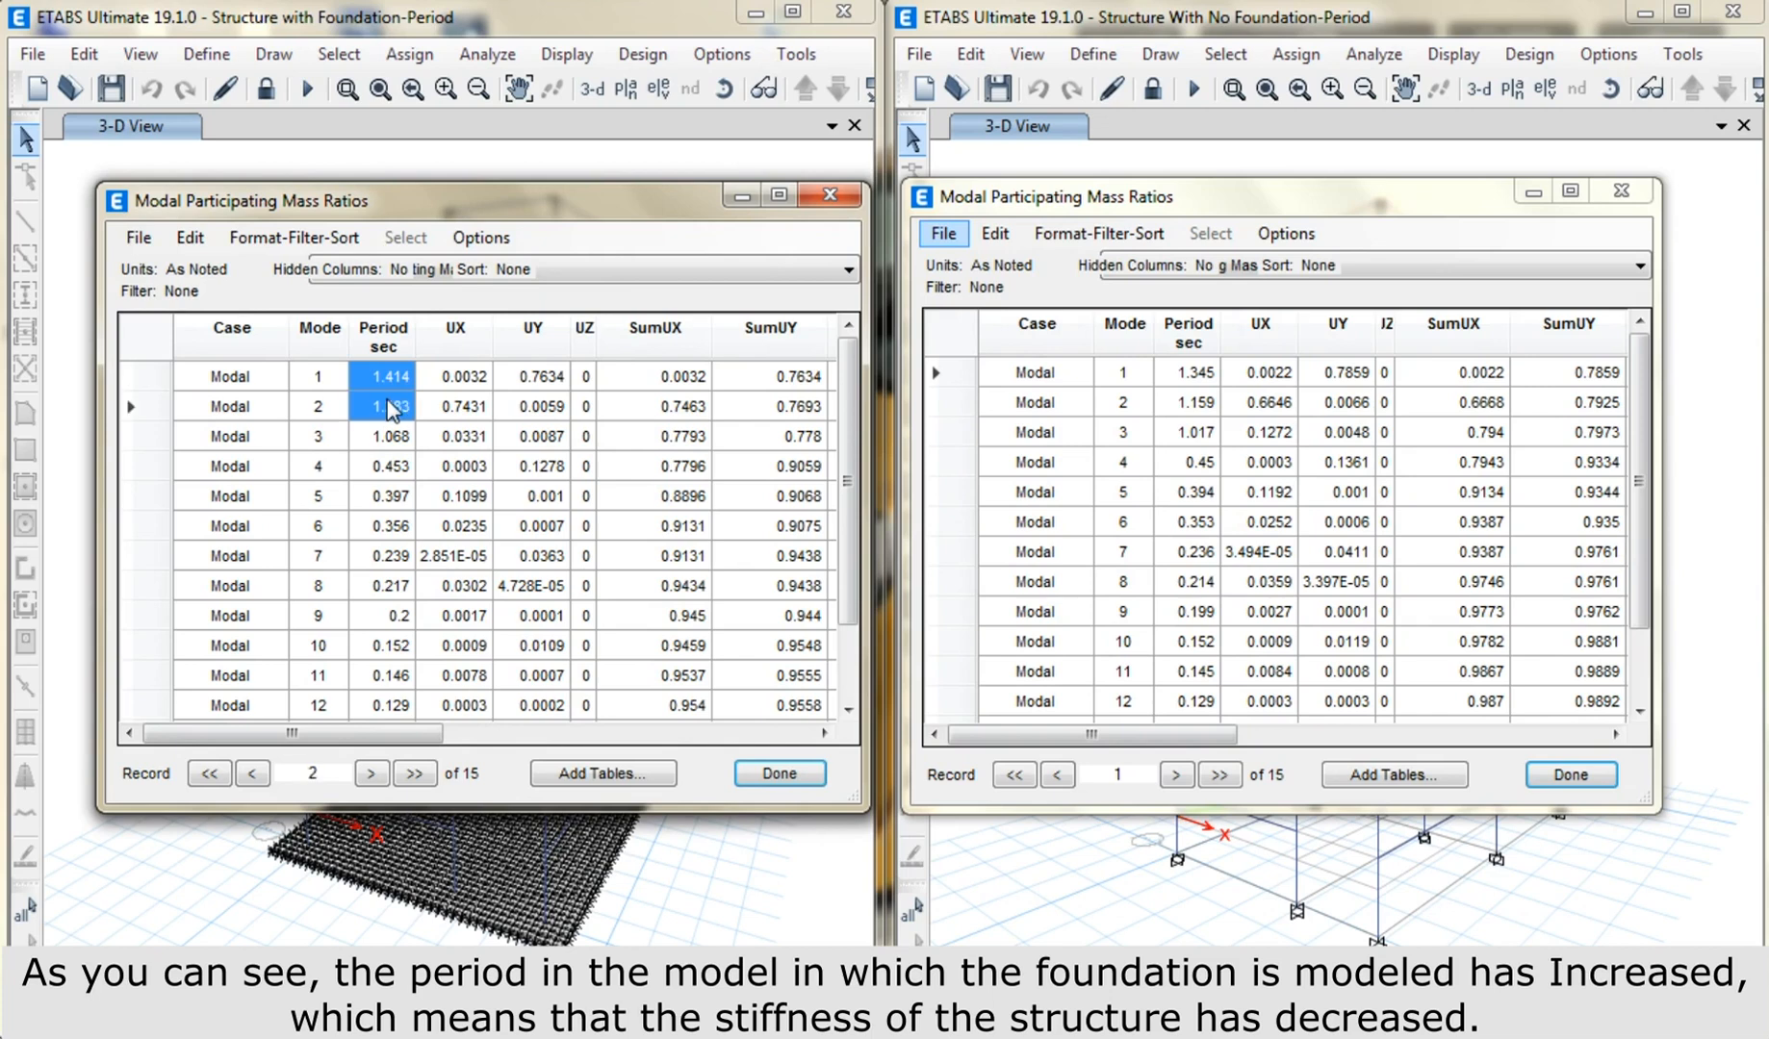
ctrl+click(789, 377)
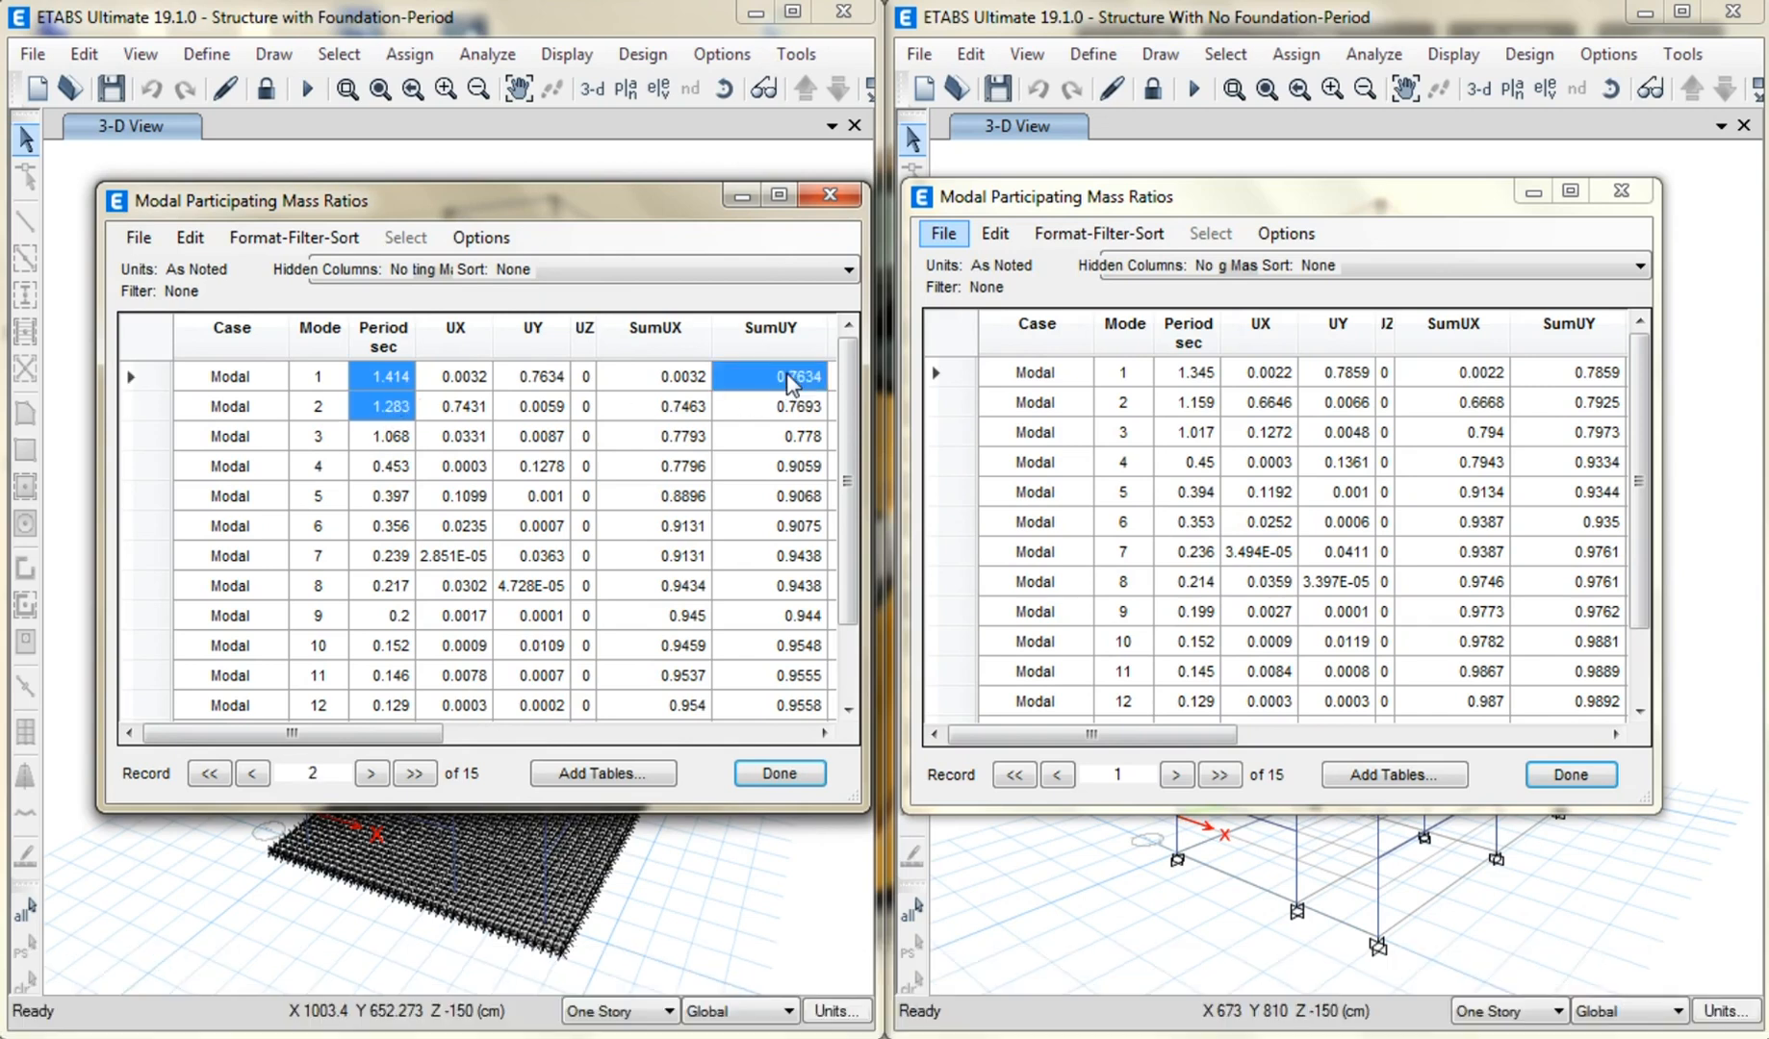
ctrl+click(694, 408)
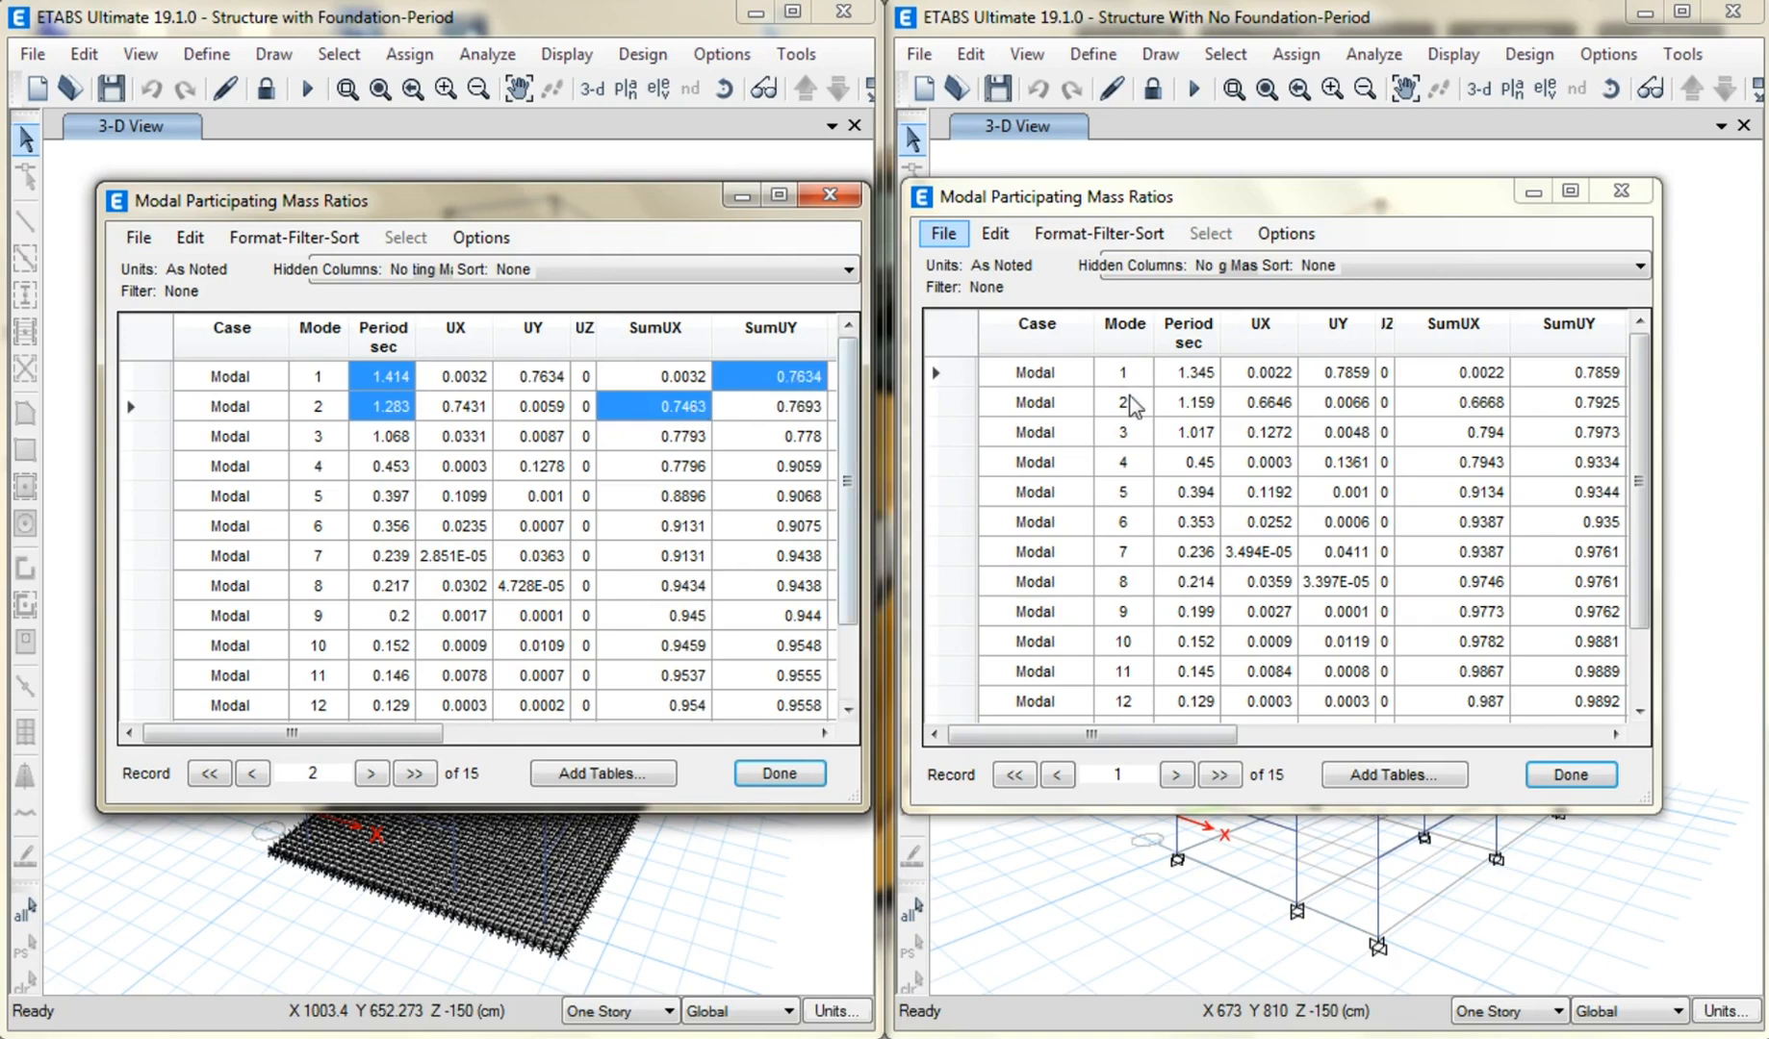
Highlight the mode 1 and 2 periods, mode 1 SumUY and mode 2 SumUX in the Structure With No Foundation-Period mass ratios table.
click(1195, 374)
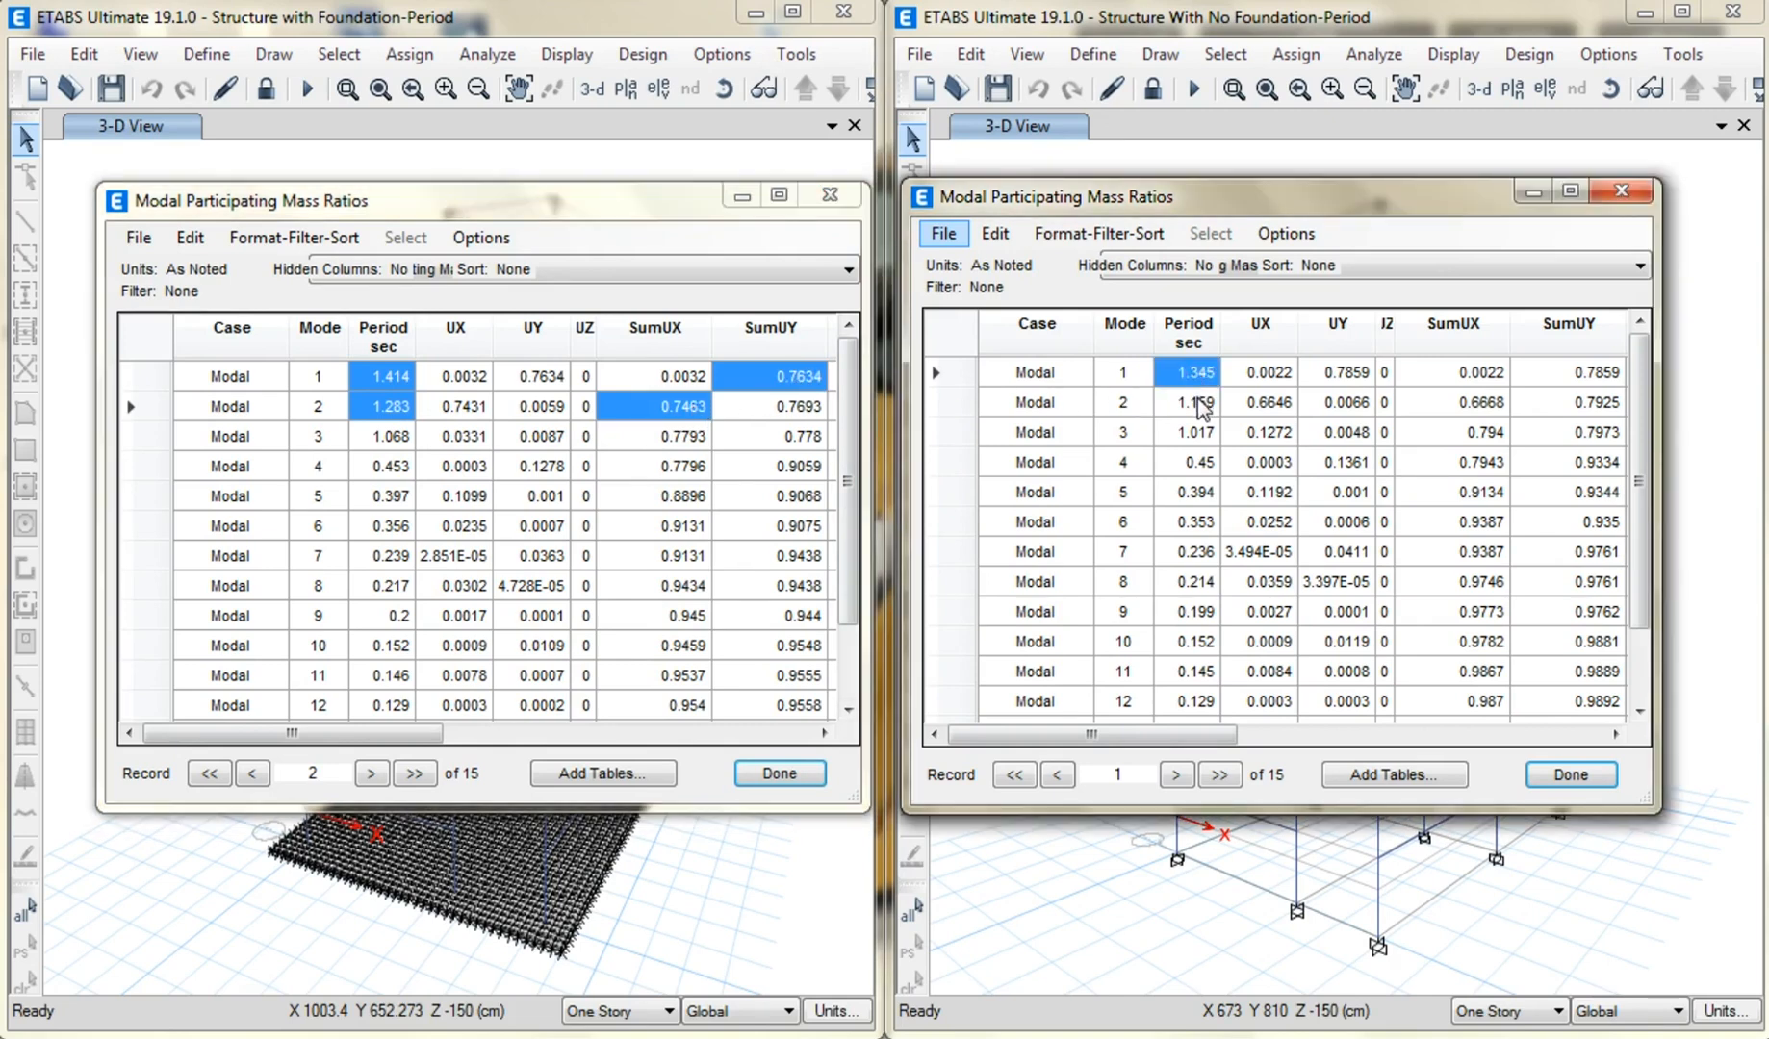
ctrl+click(1199, 405)
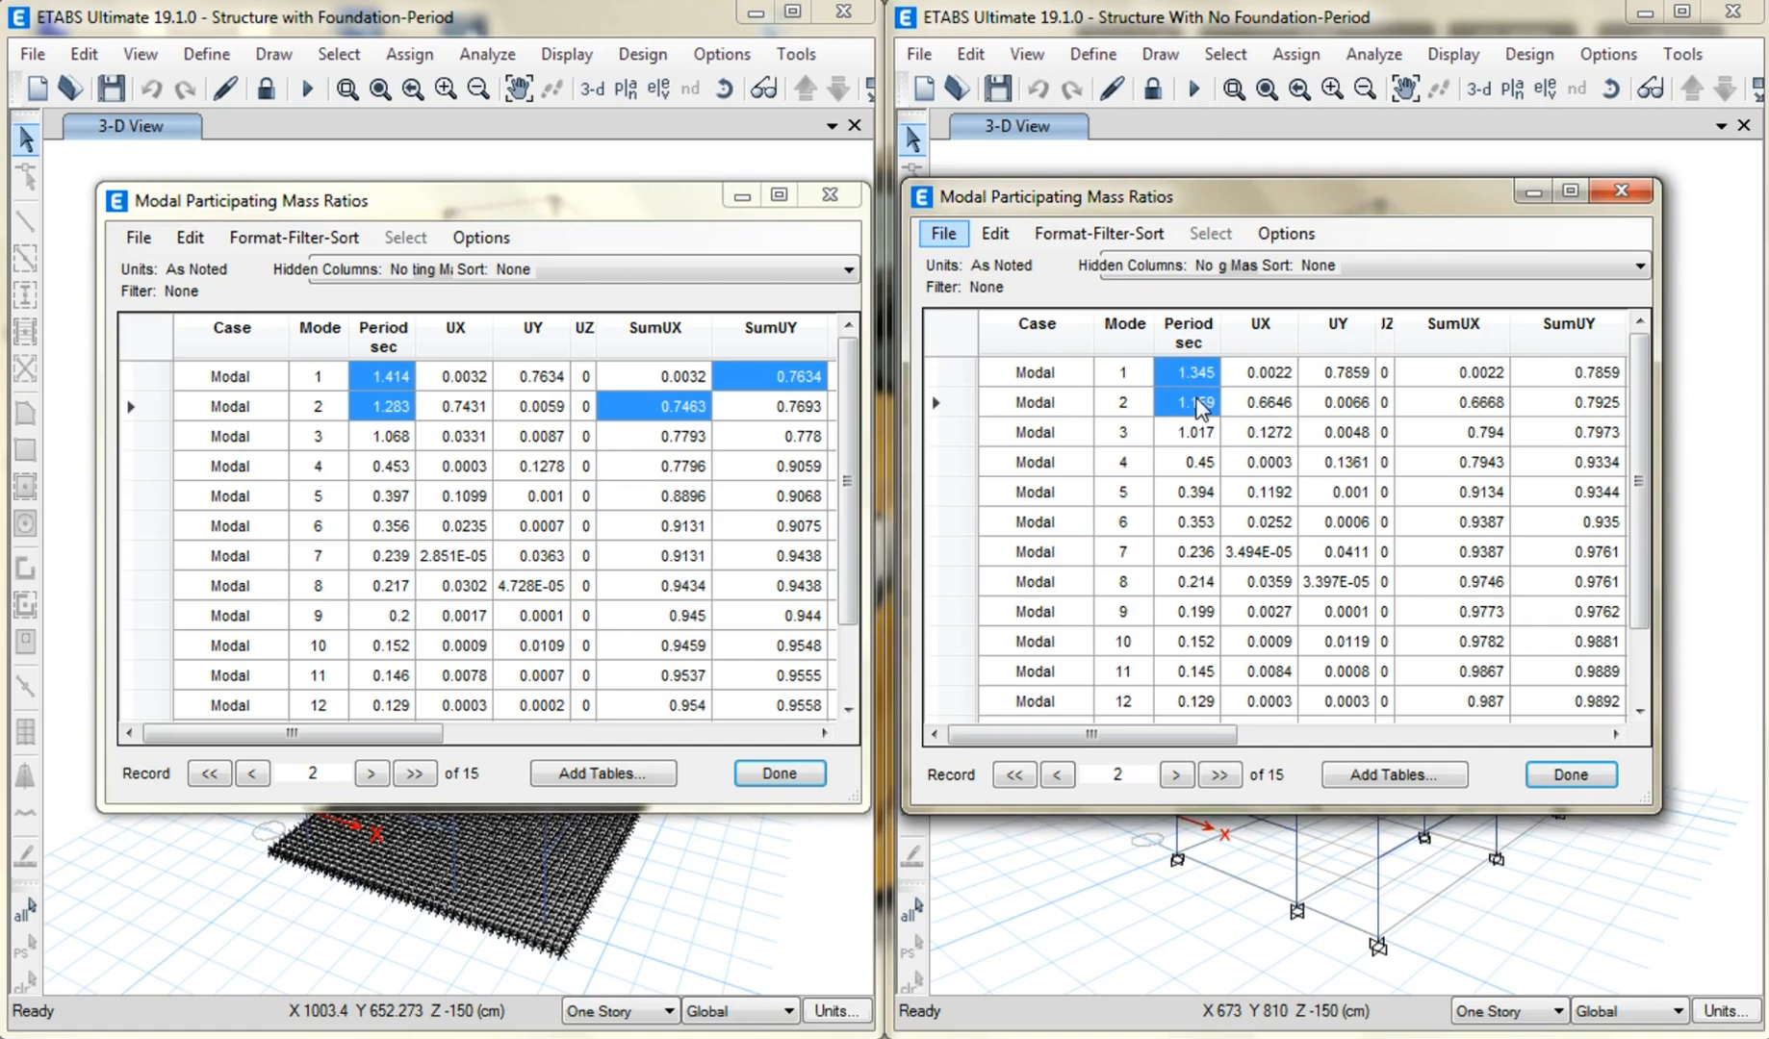
ctrl+click(1589, 373)
ctrl+click(1491, 404)
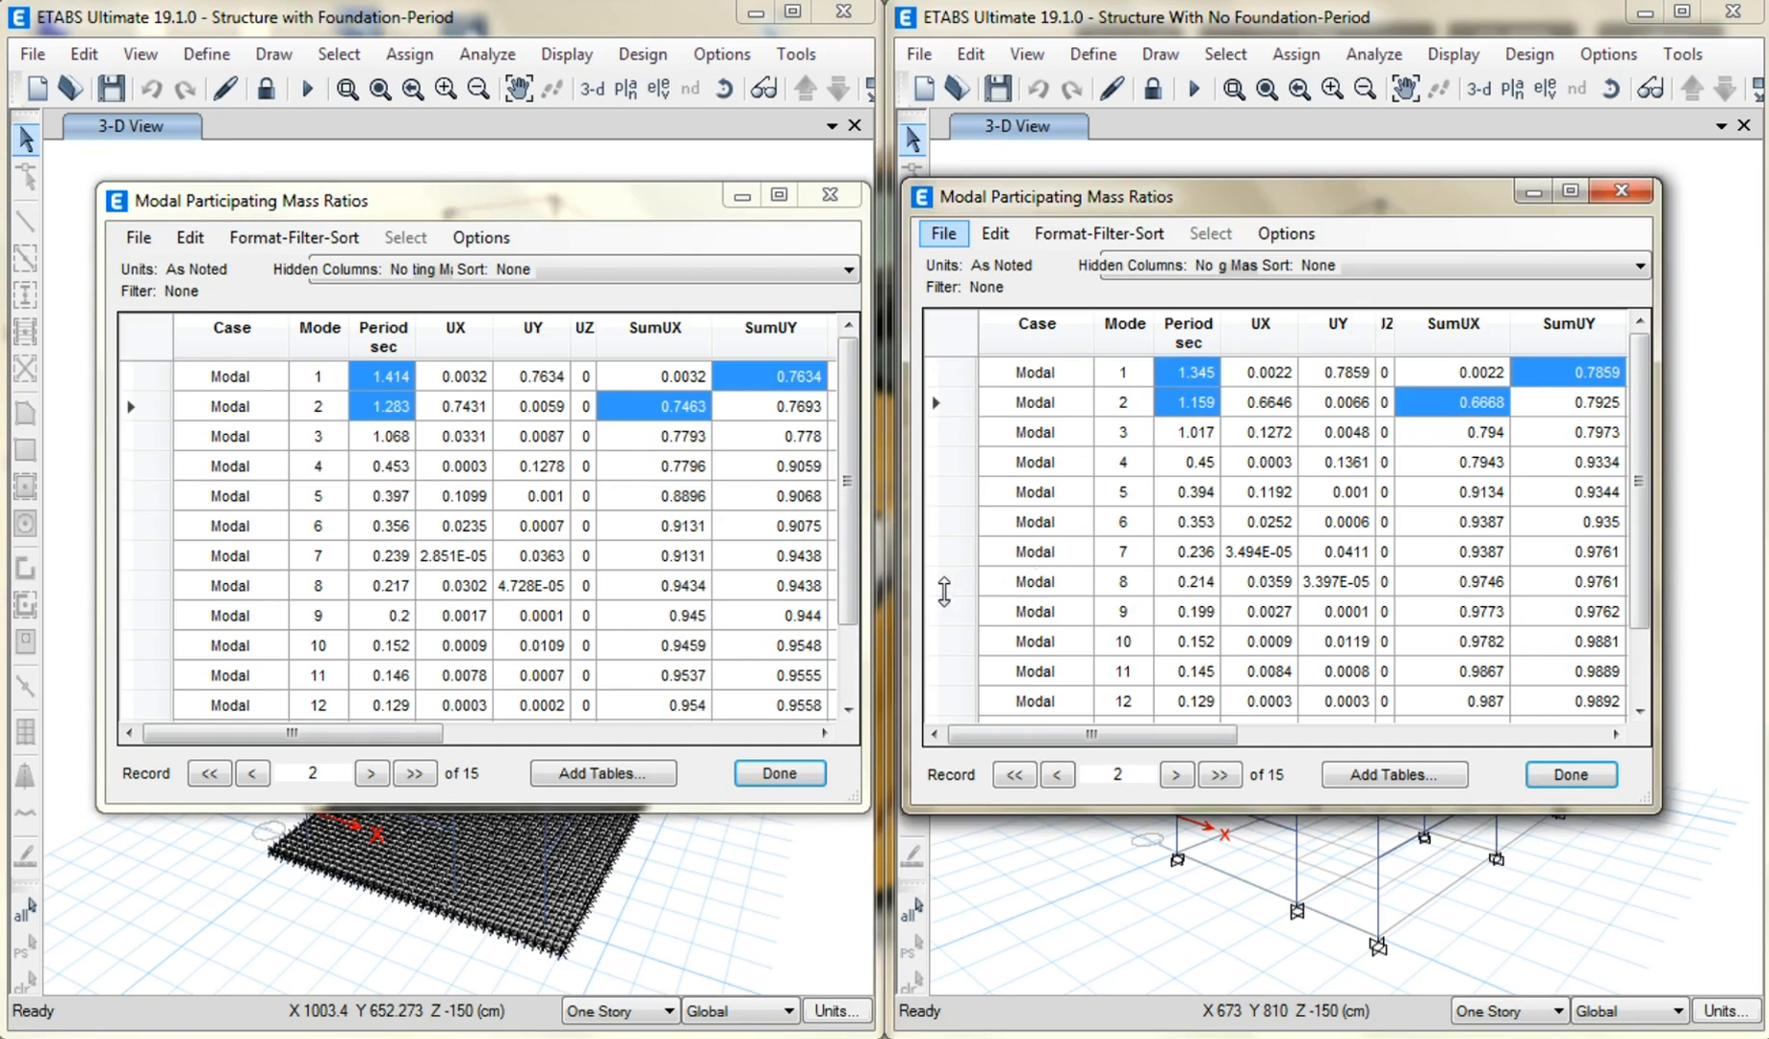
Close the Modal Participating Mass Ratios tables of both models.
key(alt)
click(1570, 775)
click(780, 775)
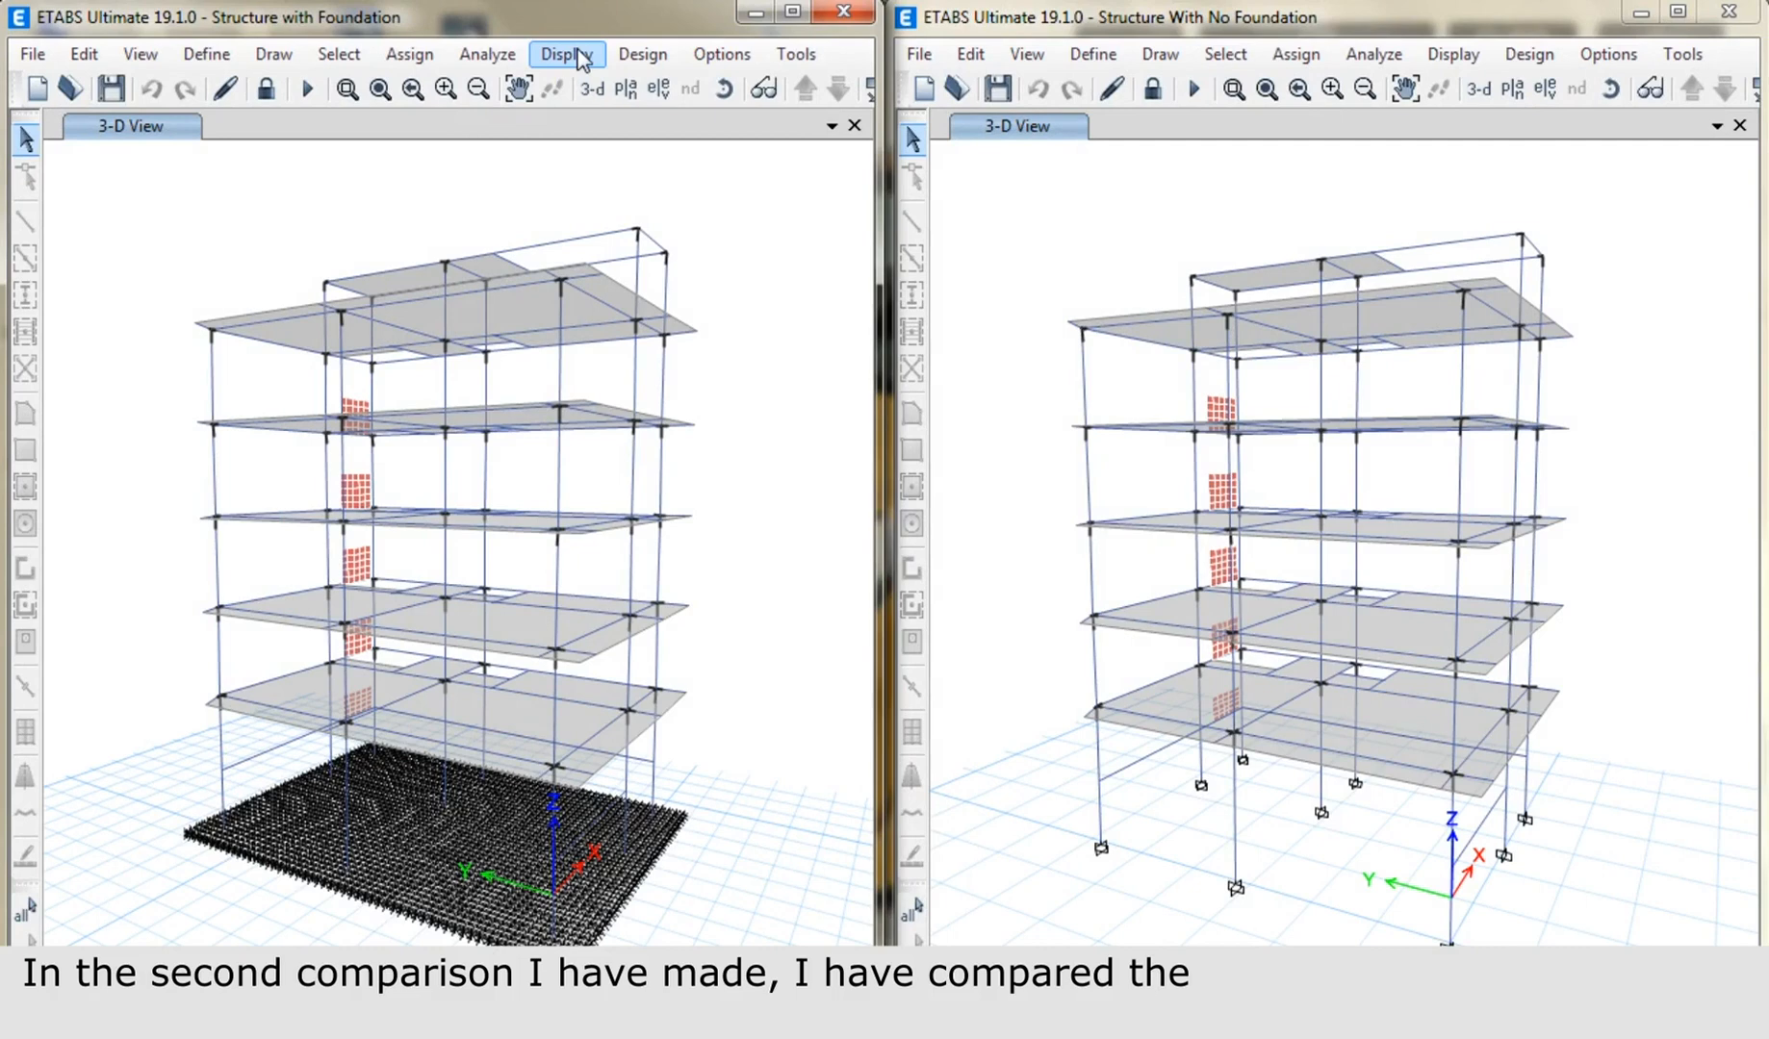
Open a story response plot for Structure with Foundation, showing diaphragm drifts for load case SXPN-DRIFT.
click(567, 54)
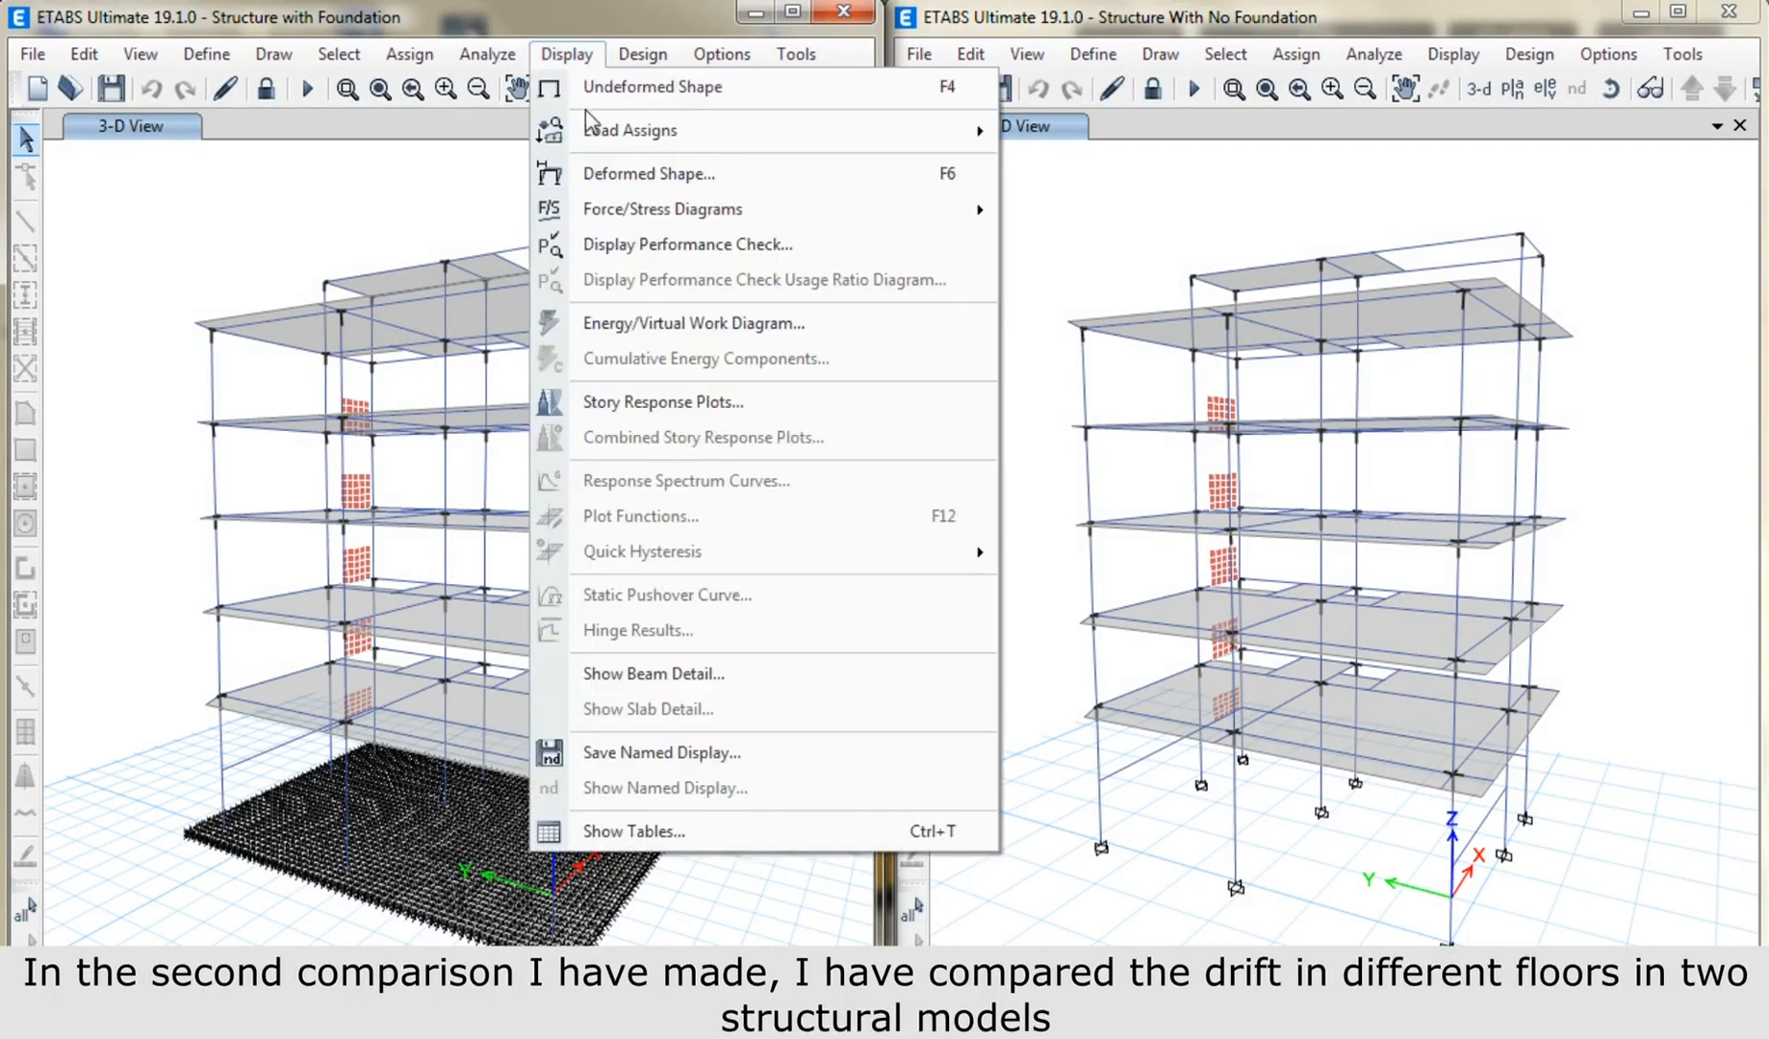
click(606, 401)
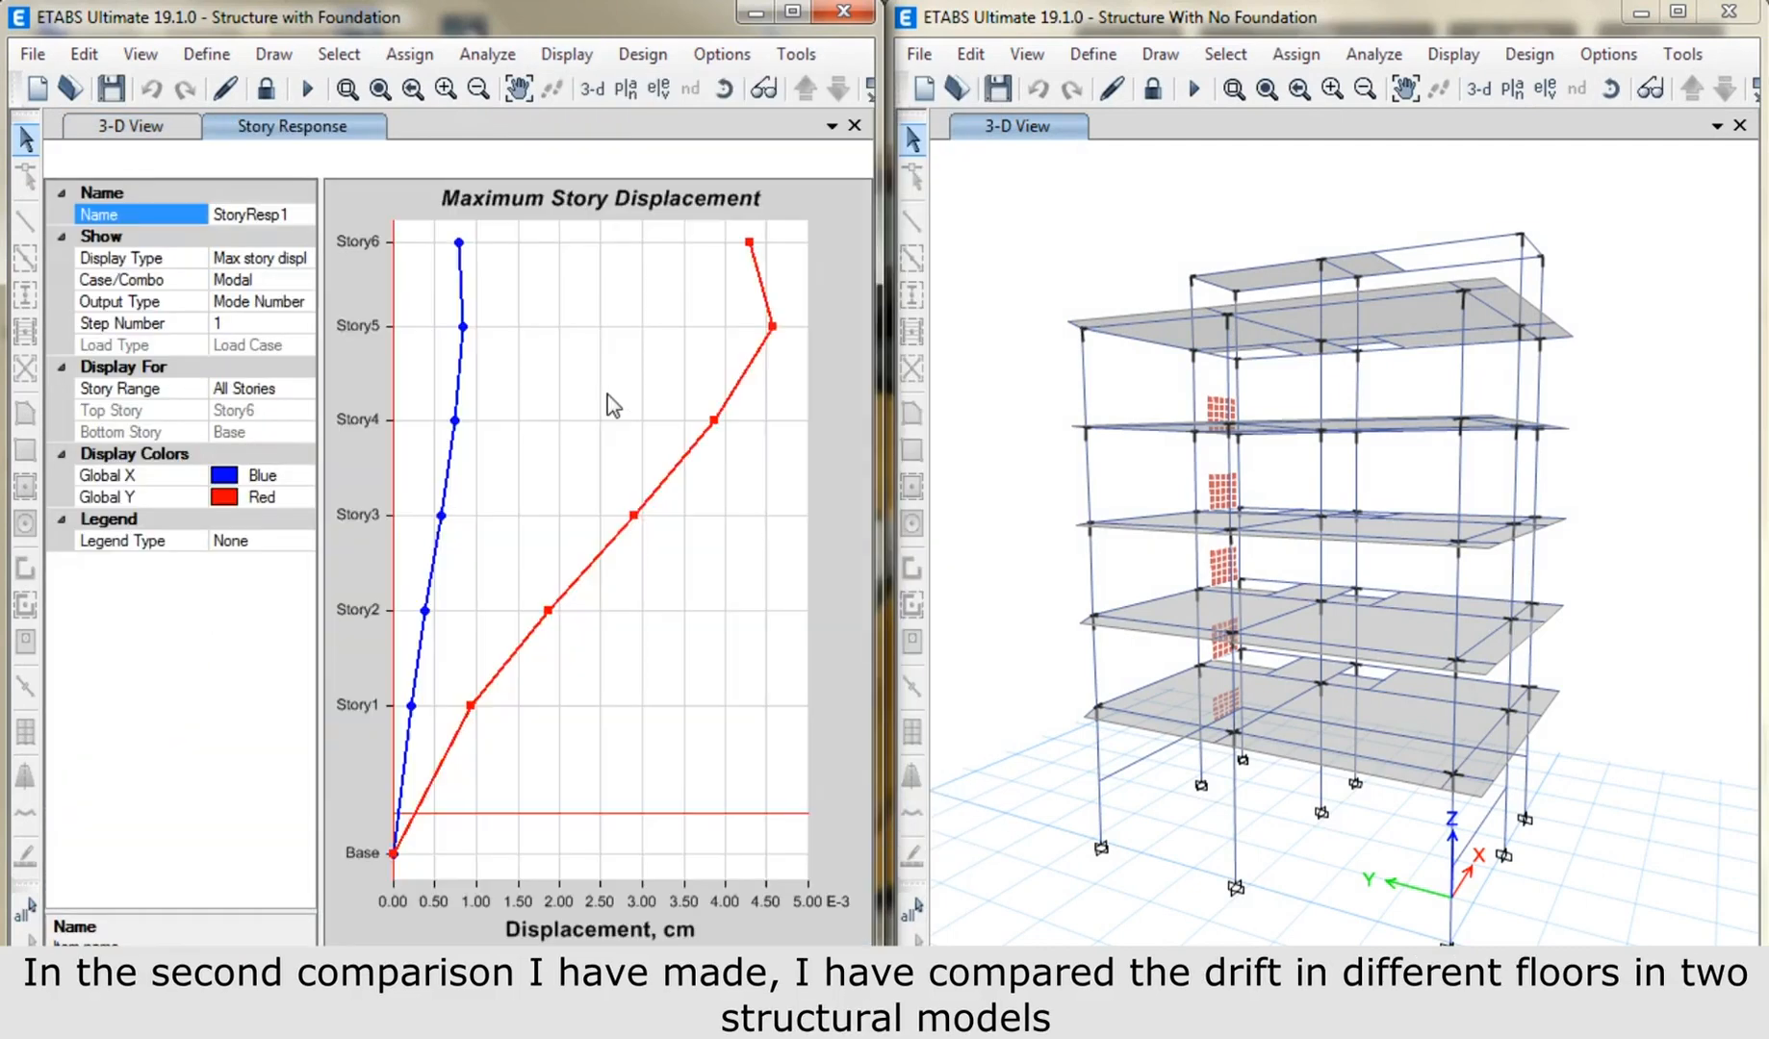
click(306, 260)
click(303, 258)
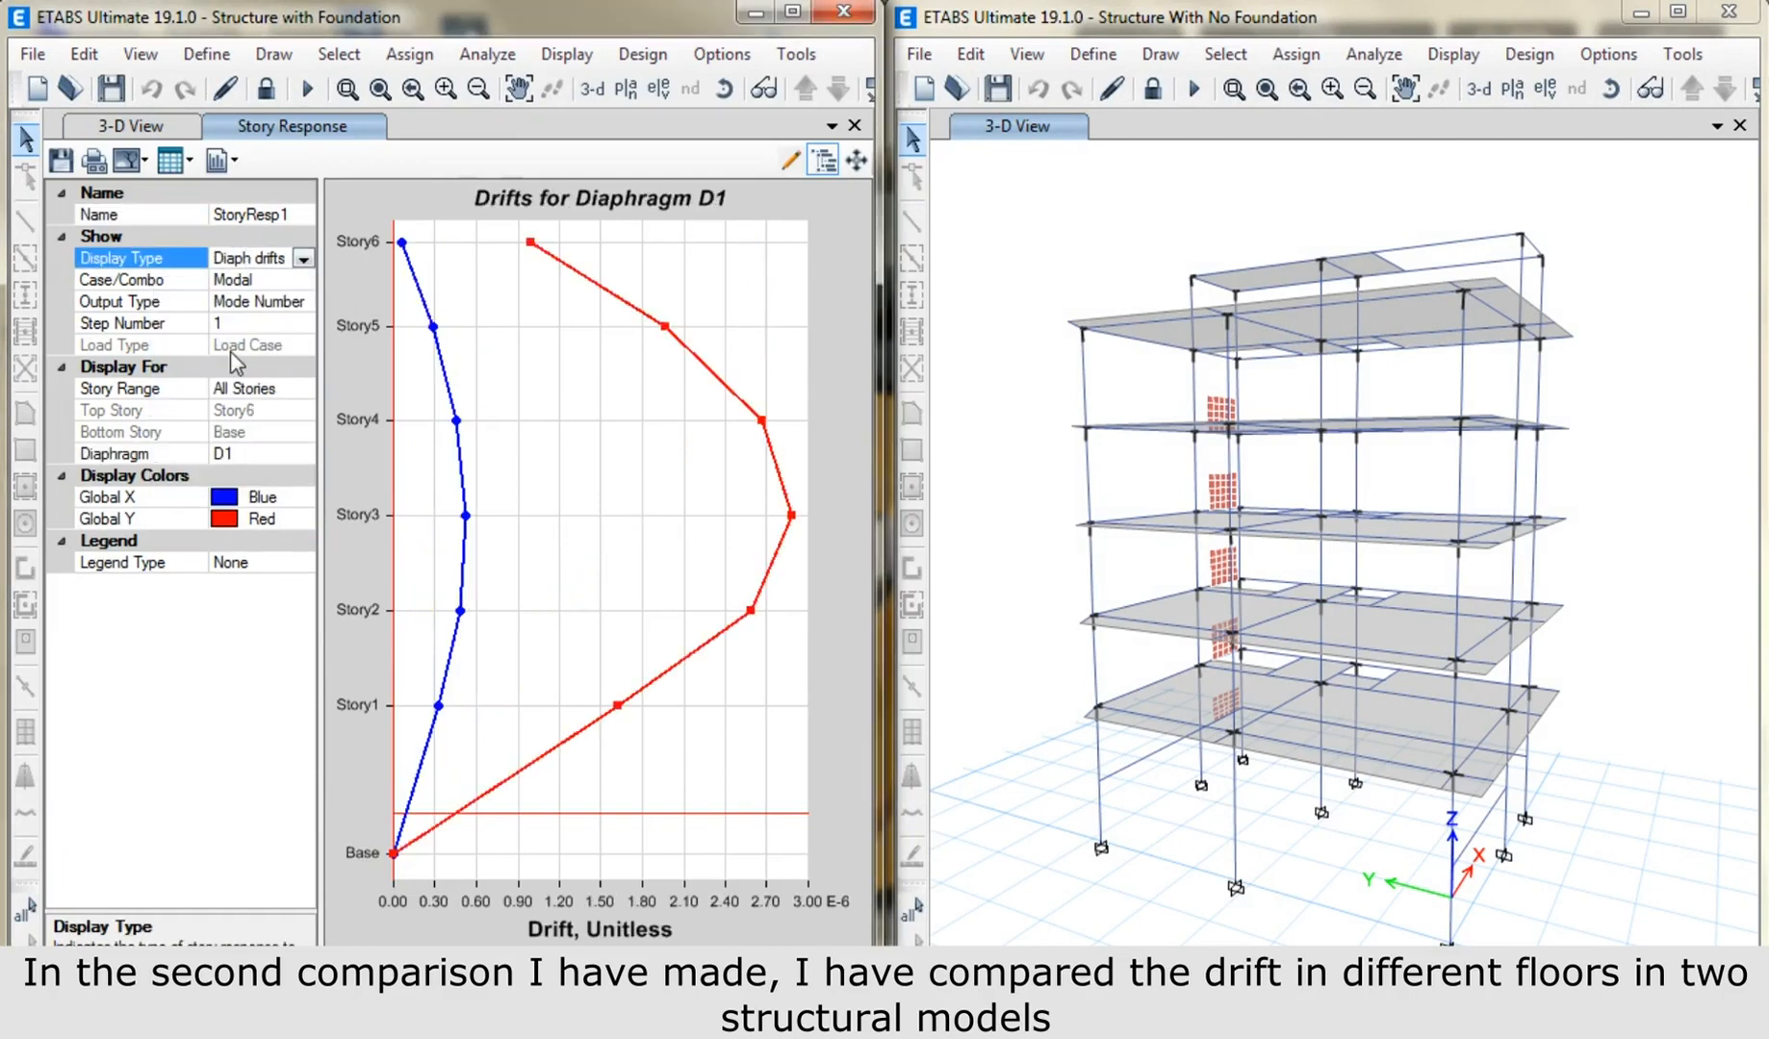
click(300, 280)
drag(300, 313, 298, 525)
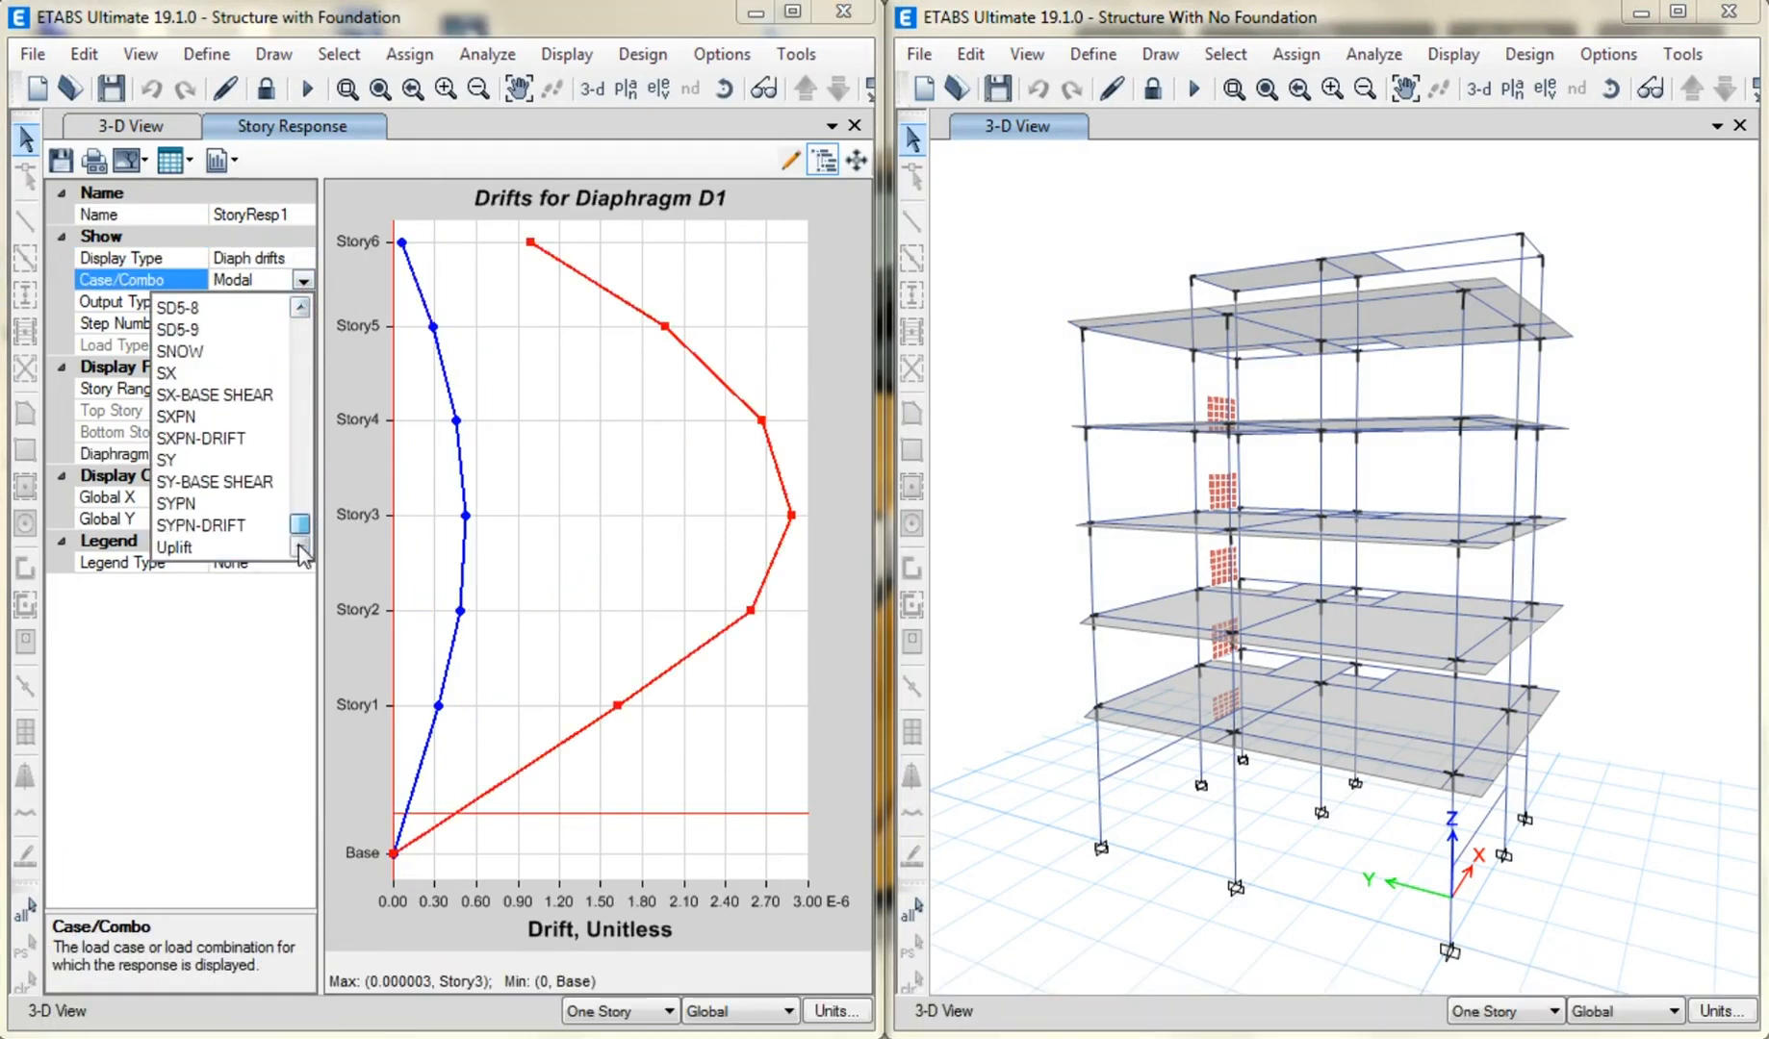
click(202, 438)
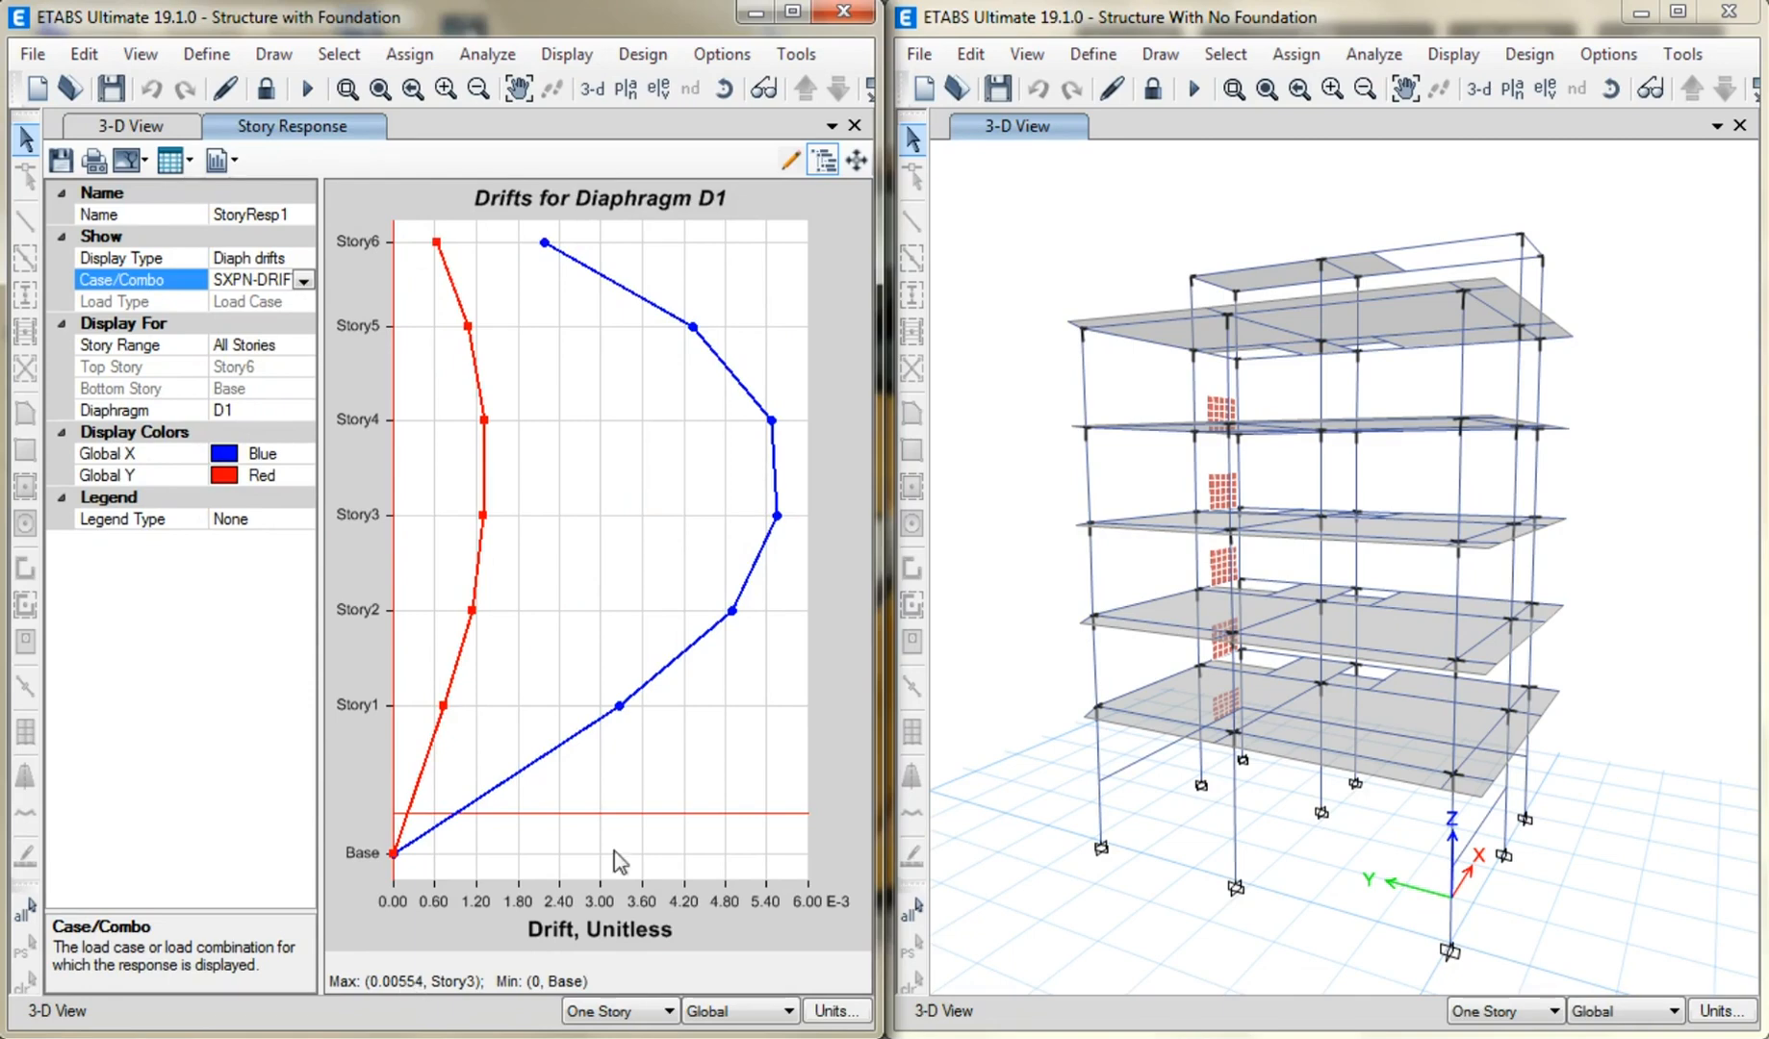
Open a story response plot for Structure With No Foundation and set its display type to diaphragm drifts.
click(1471, 62)
click(1470, 64)
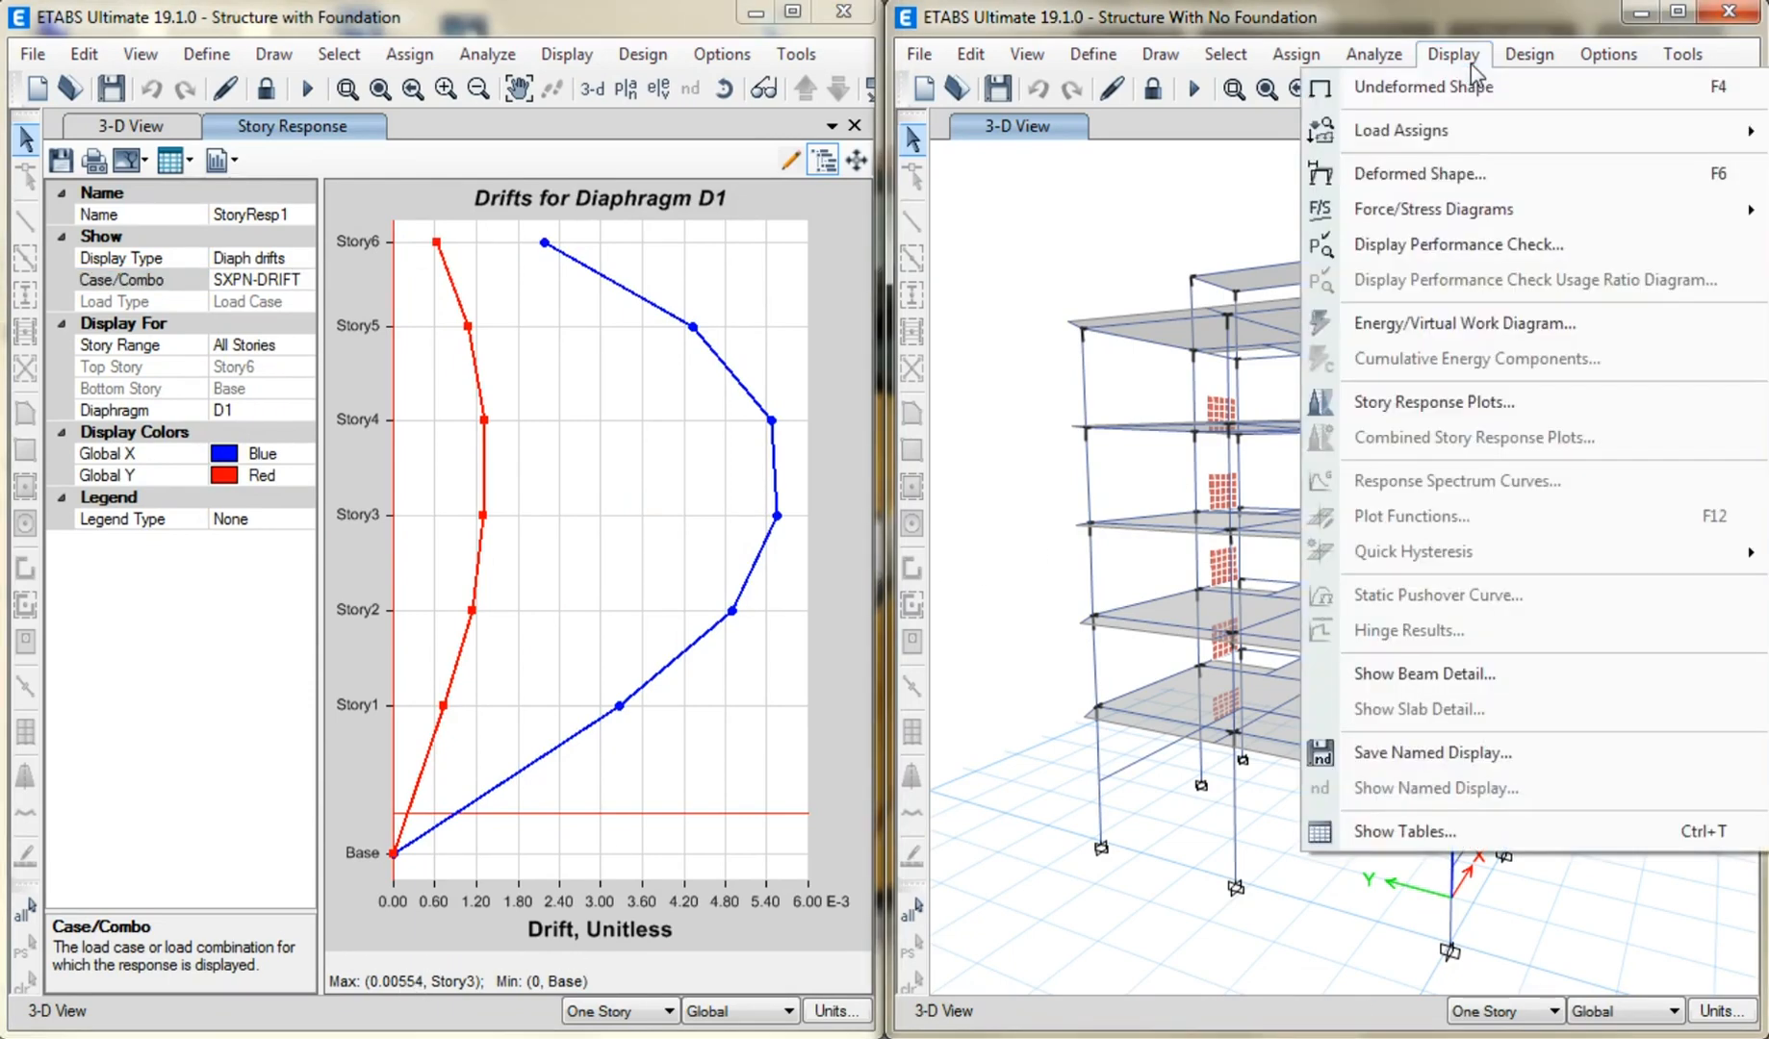
click(1402, 414)
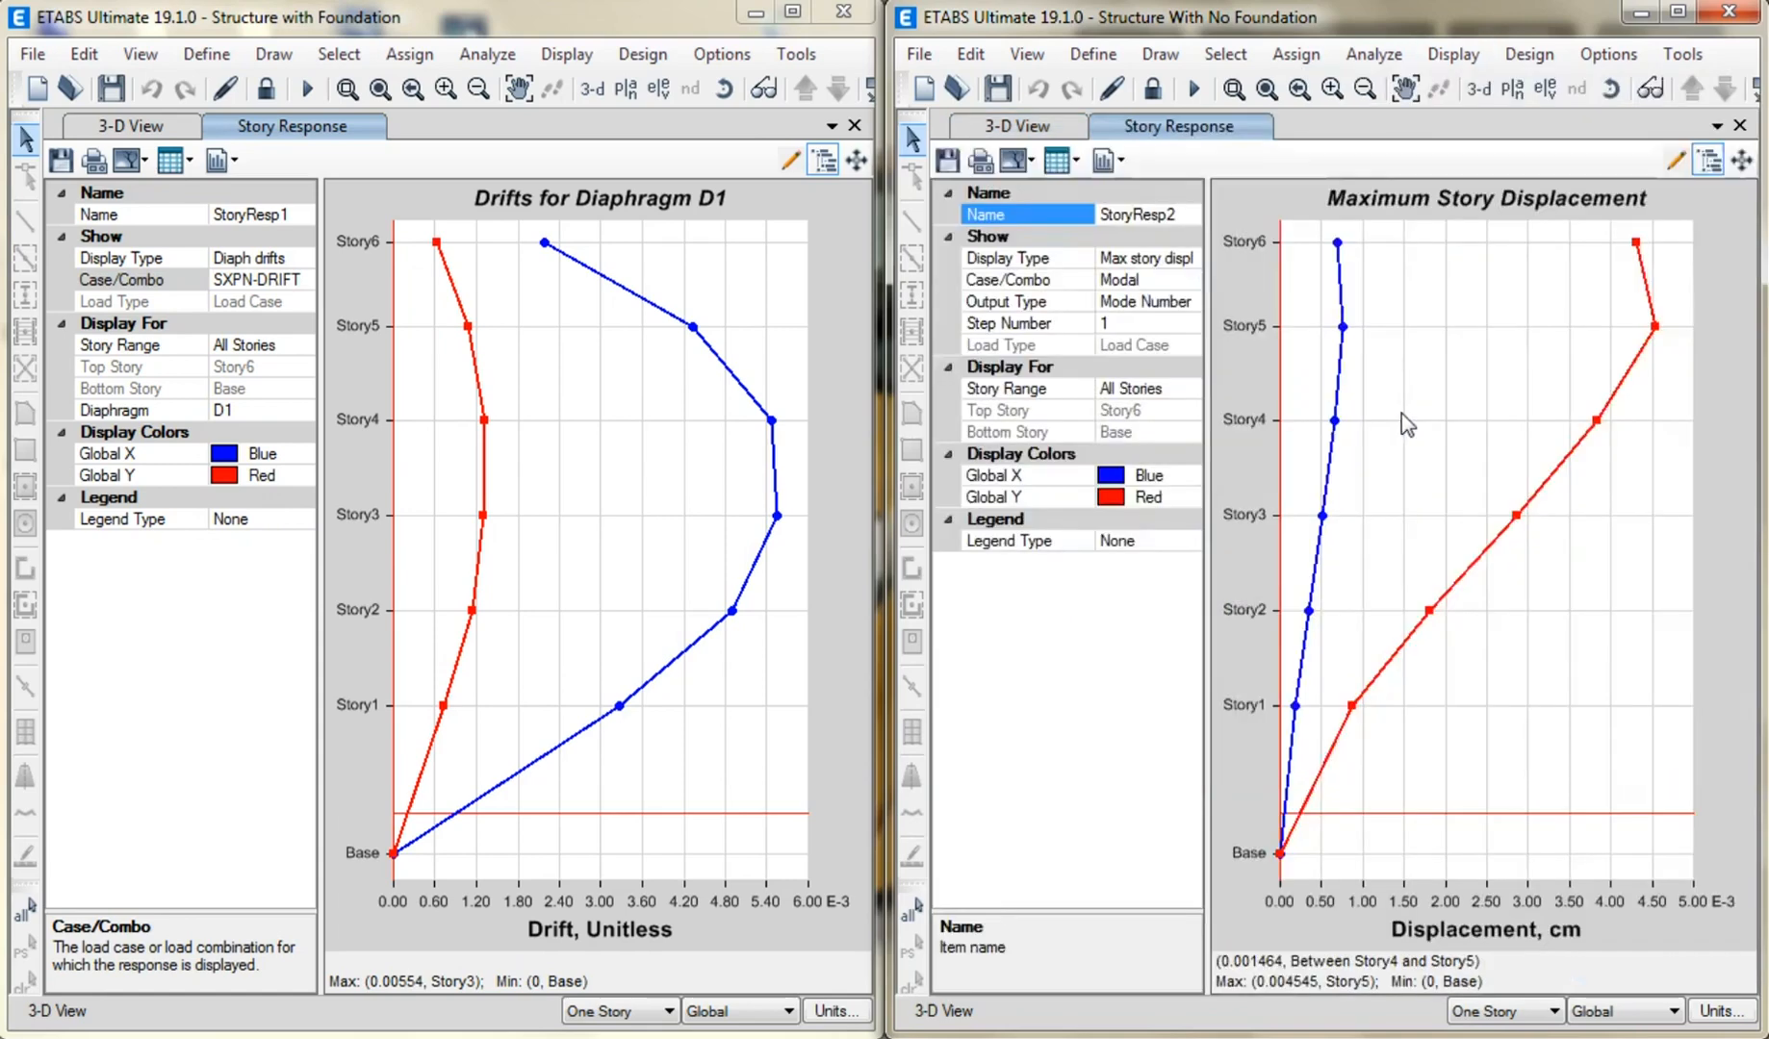
click(1176, 256)
click(1191, 277)
click(1191, 258)
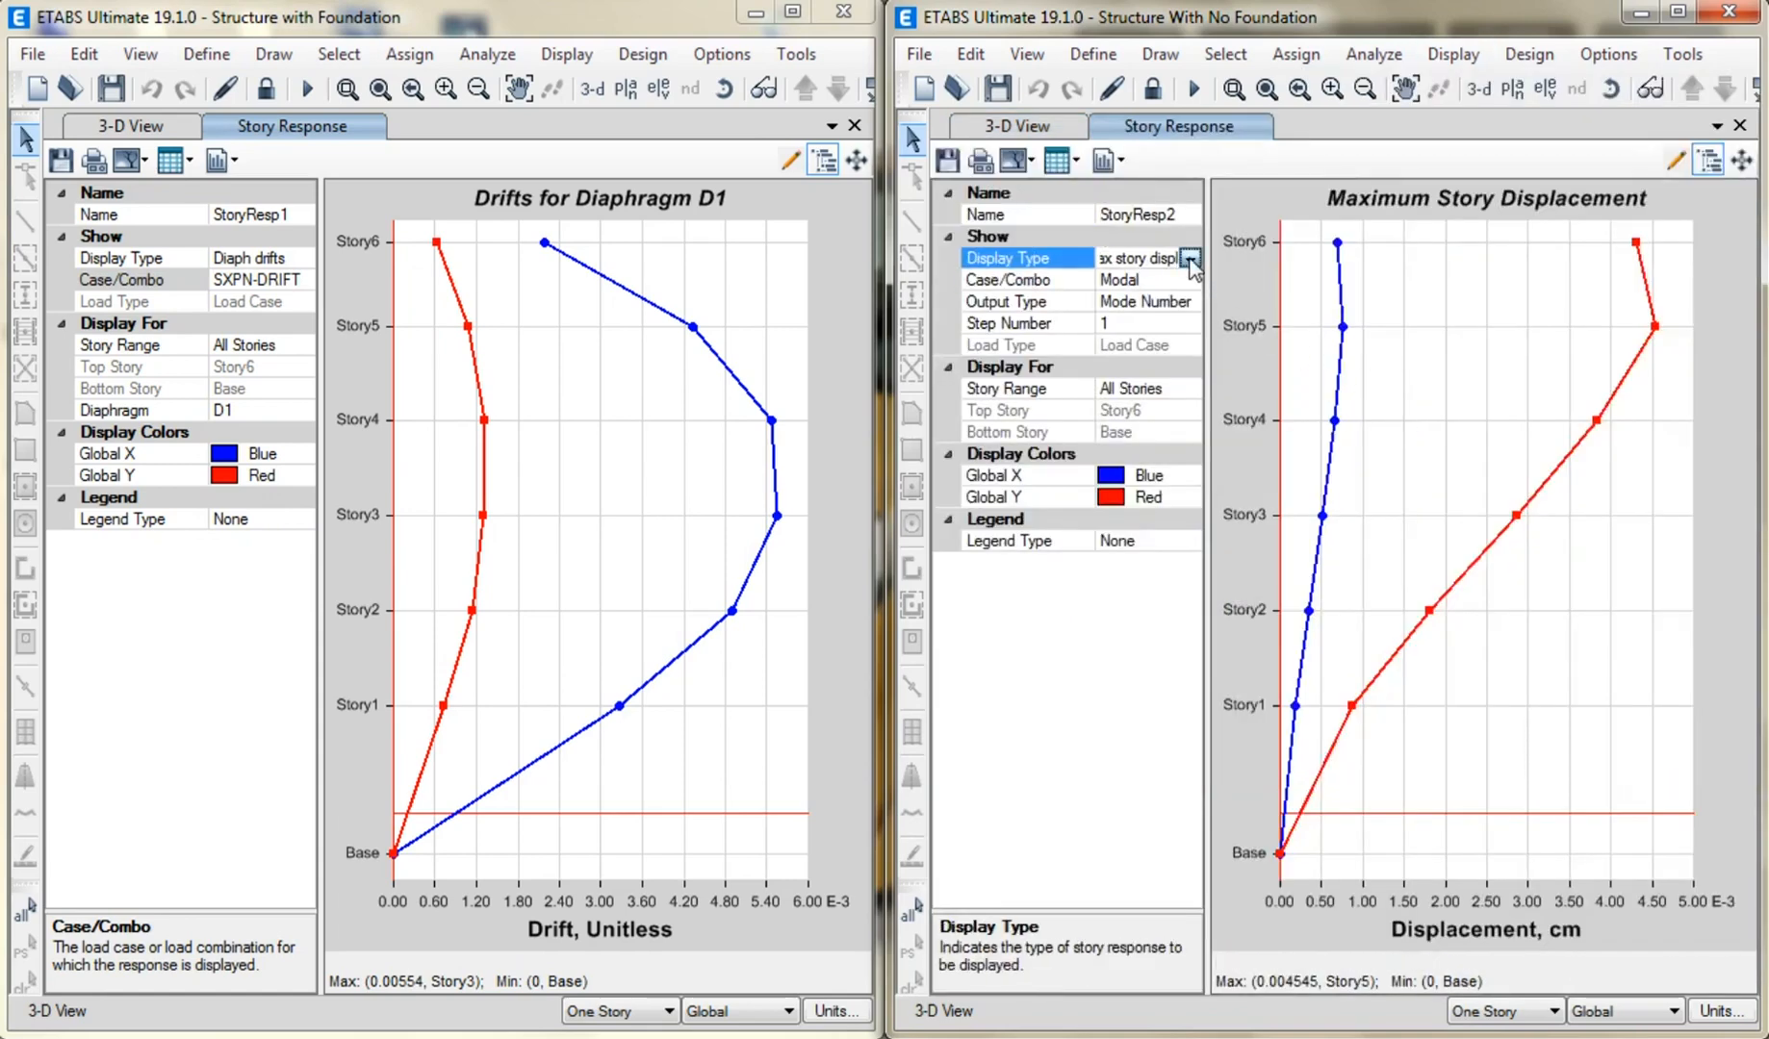
click(1191, 258)
click(1115, 348)
Set the Structure With No Foundation drift plot to load case SXPN-DRIFT.
click(1182, 280)
click(1189, 280)
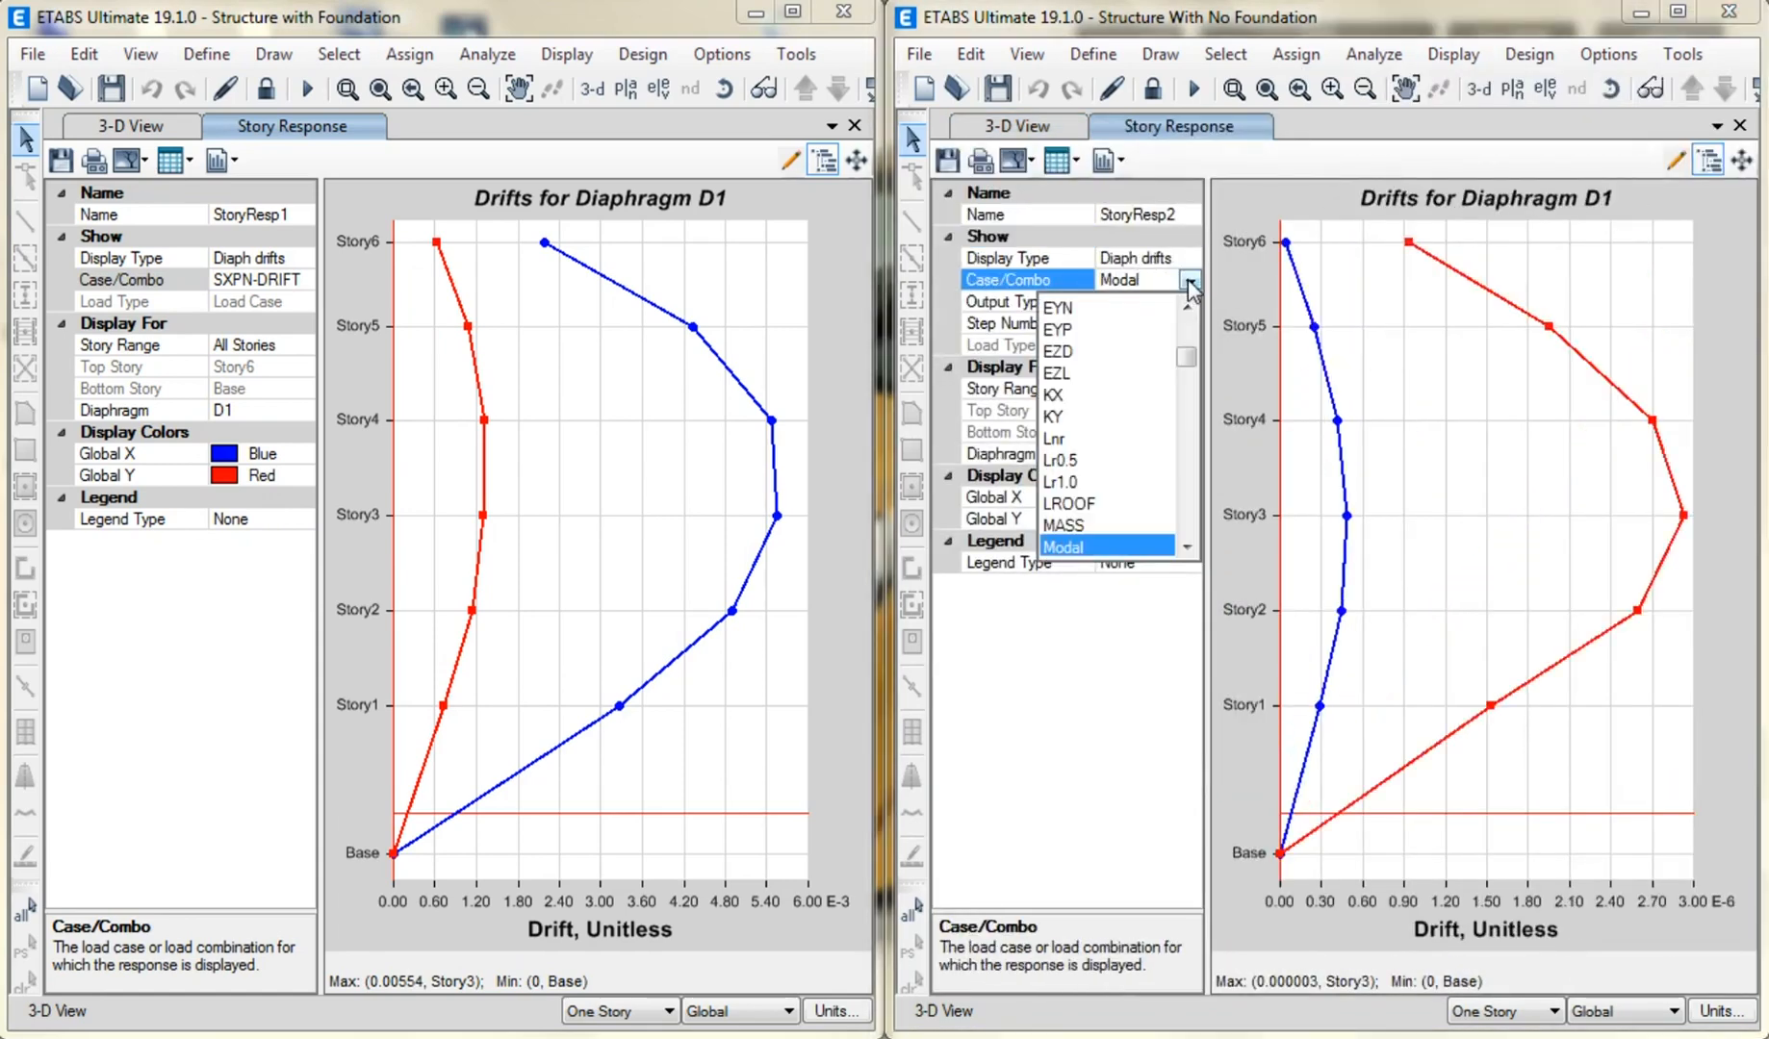
drag(1185, 358, 1185, 546)
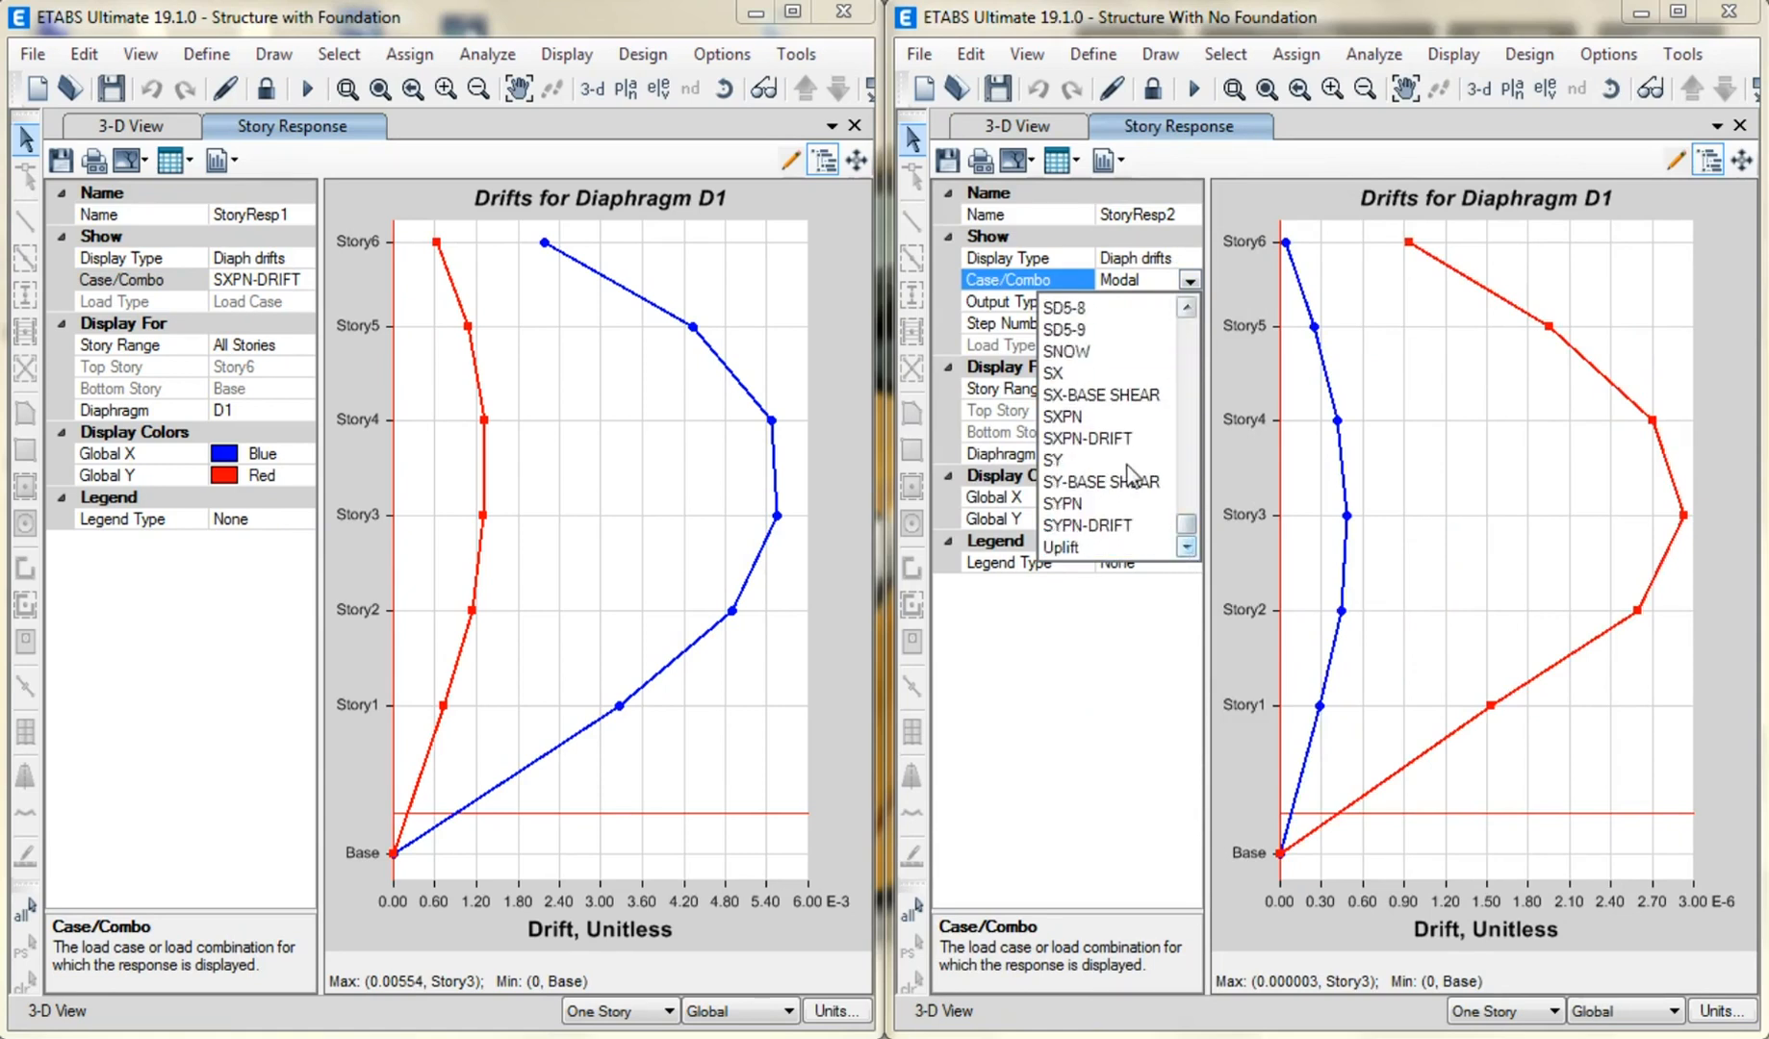
click(1107, 439)
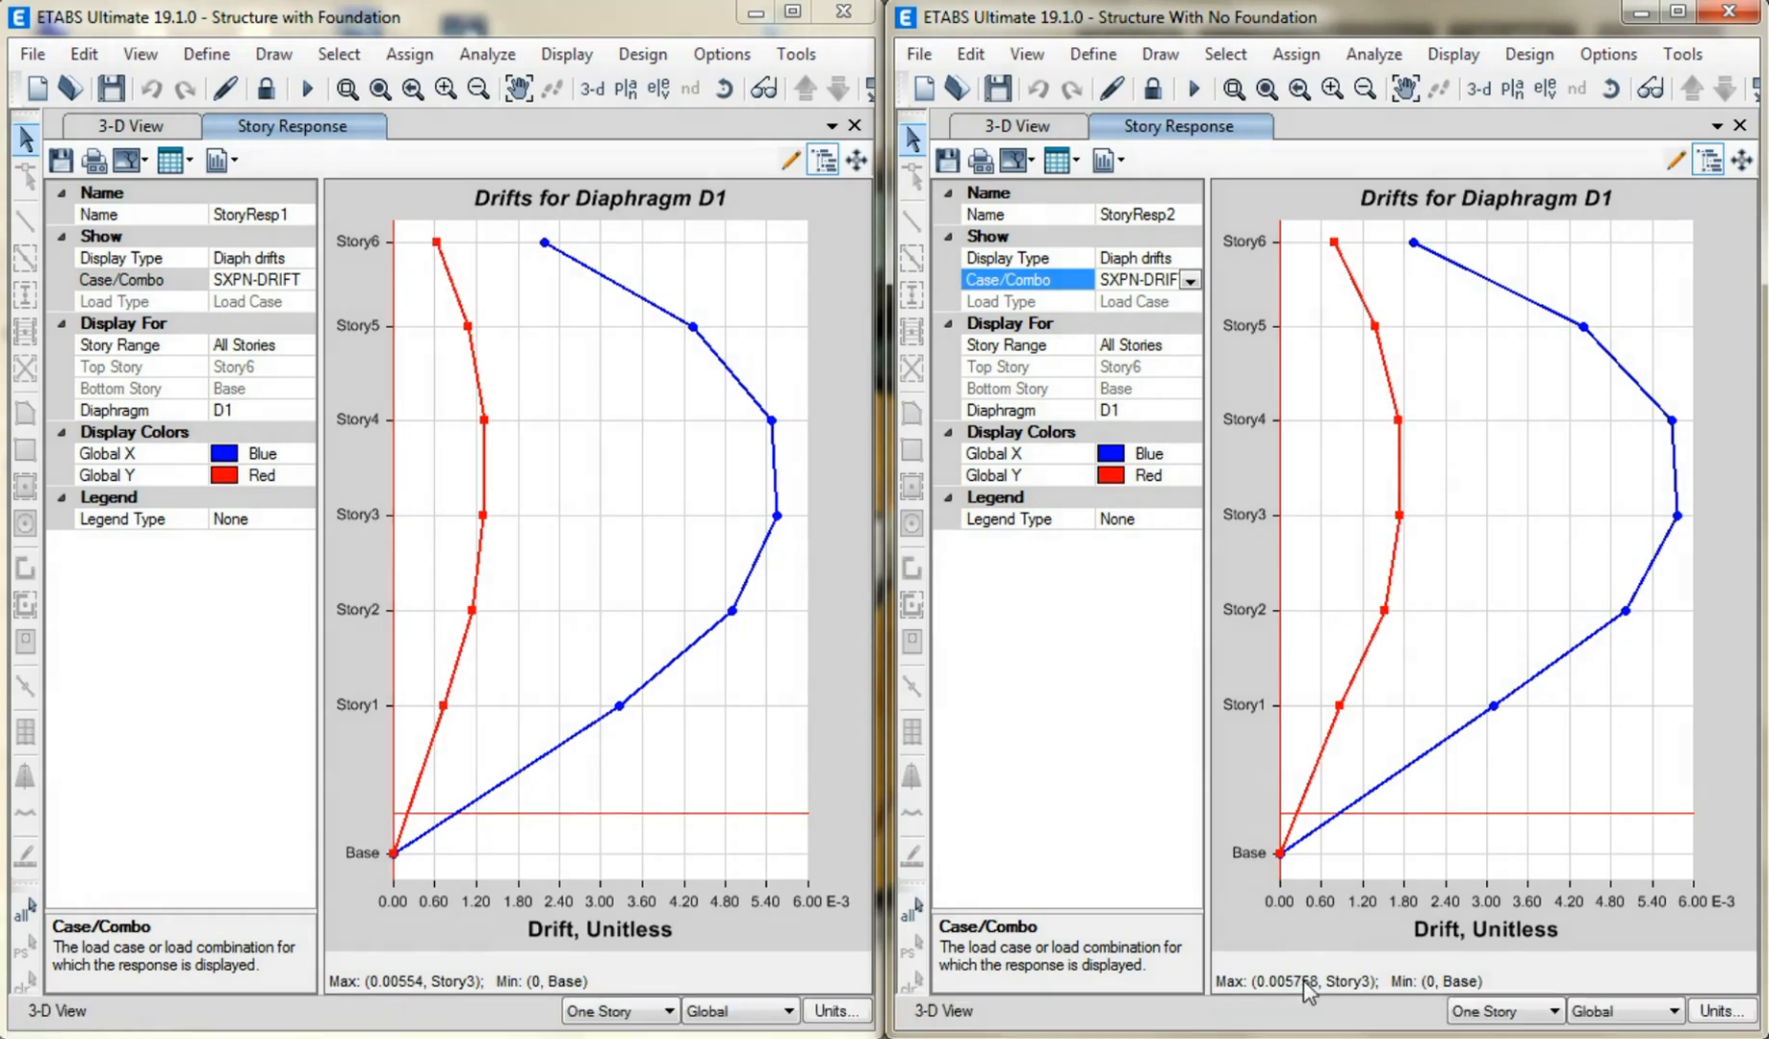
Switch the Structure with Foundation drift plot to load case SYPN-DRIFT.
click(304, 279)
click(304, 280)
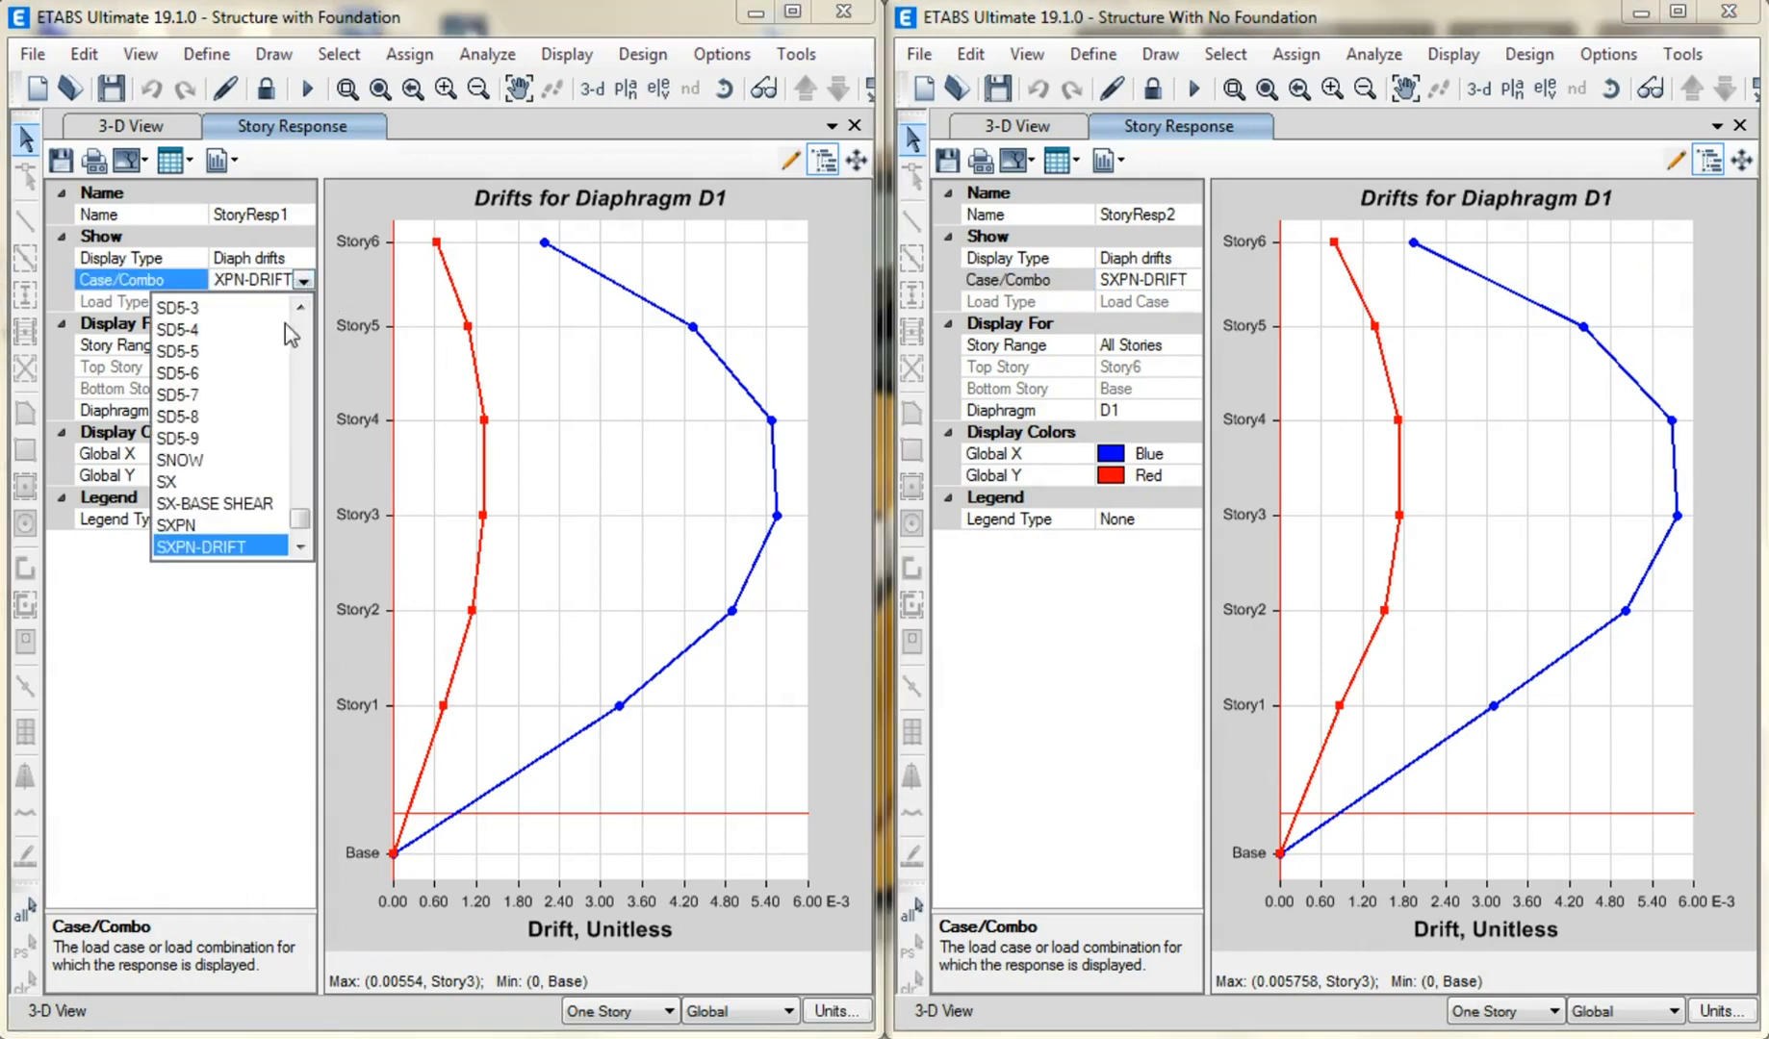
scroll(240, 411, down, 2)
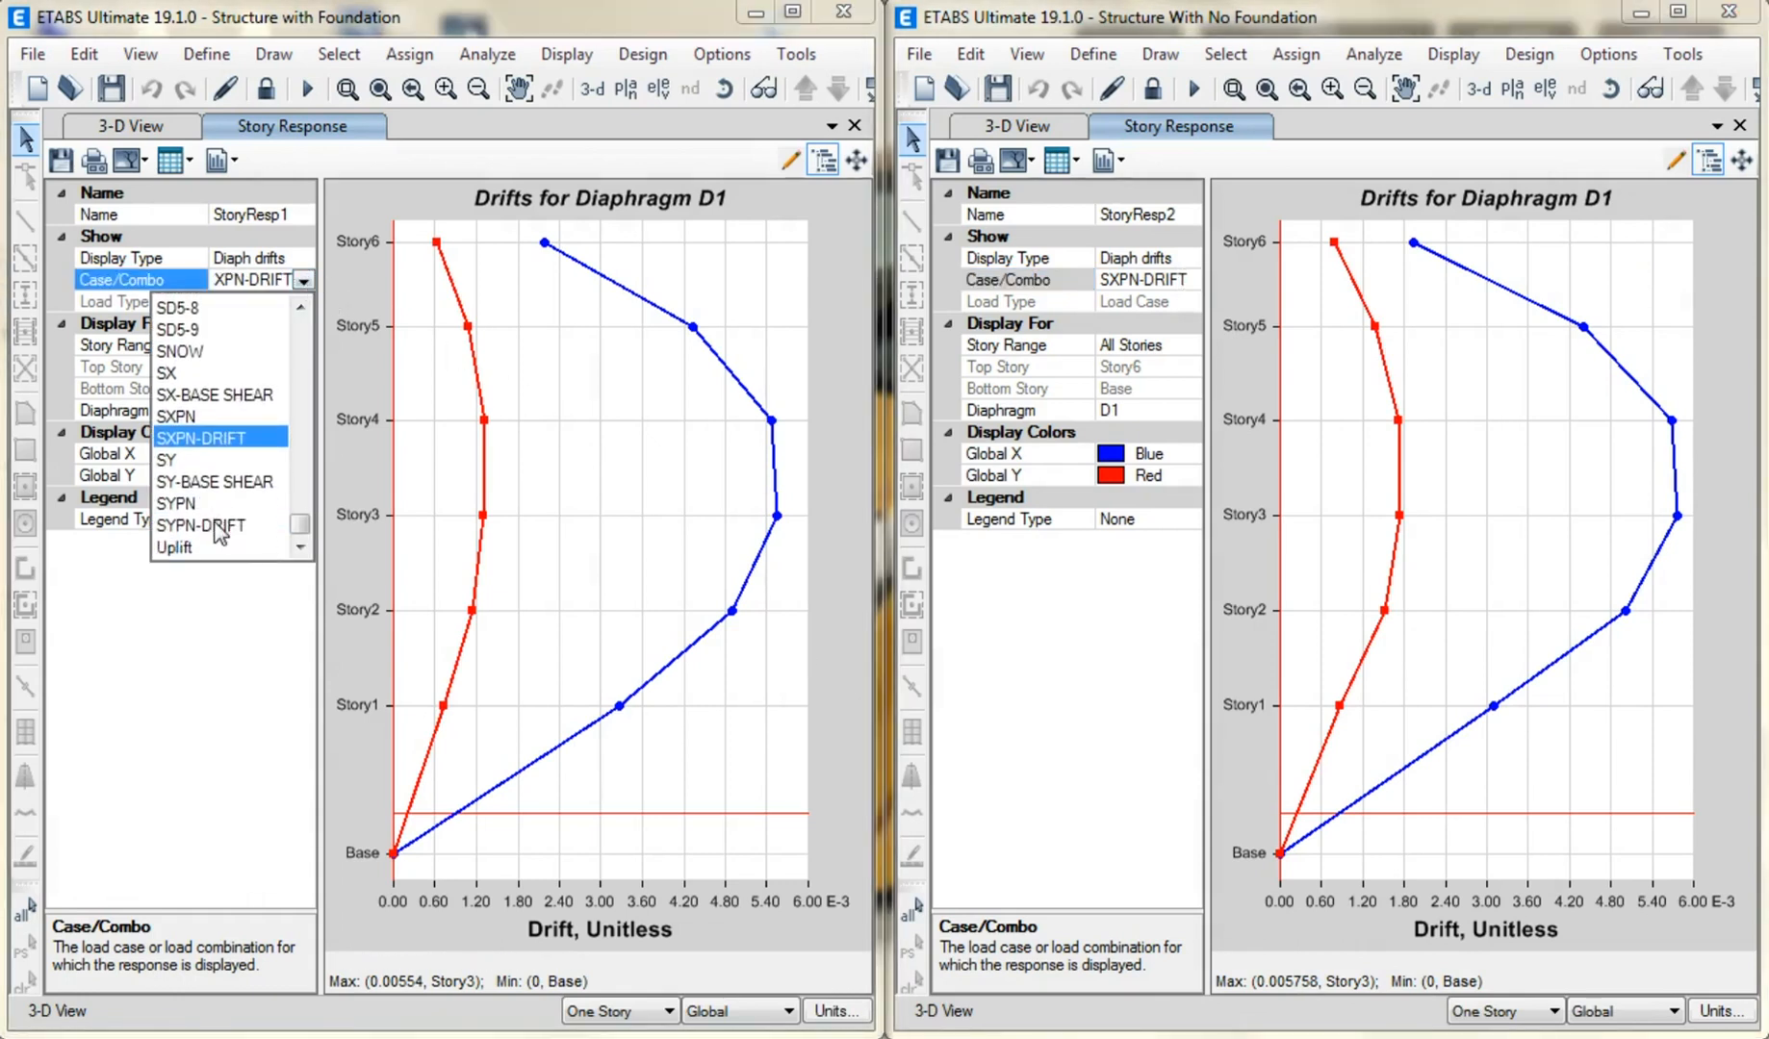
click(218, 527)
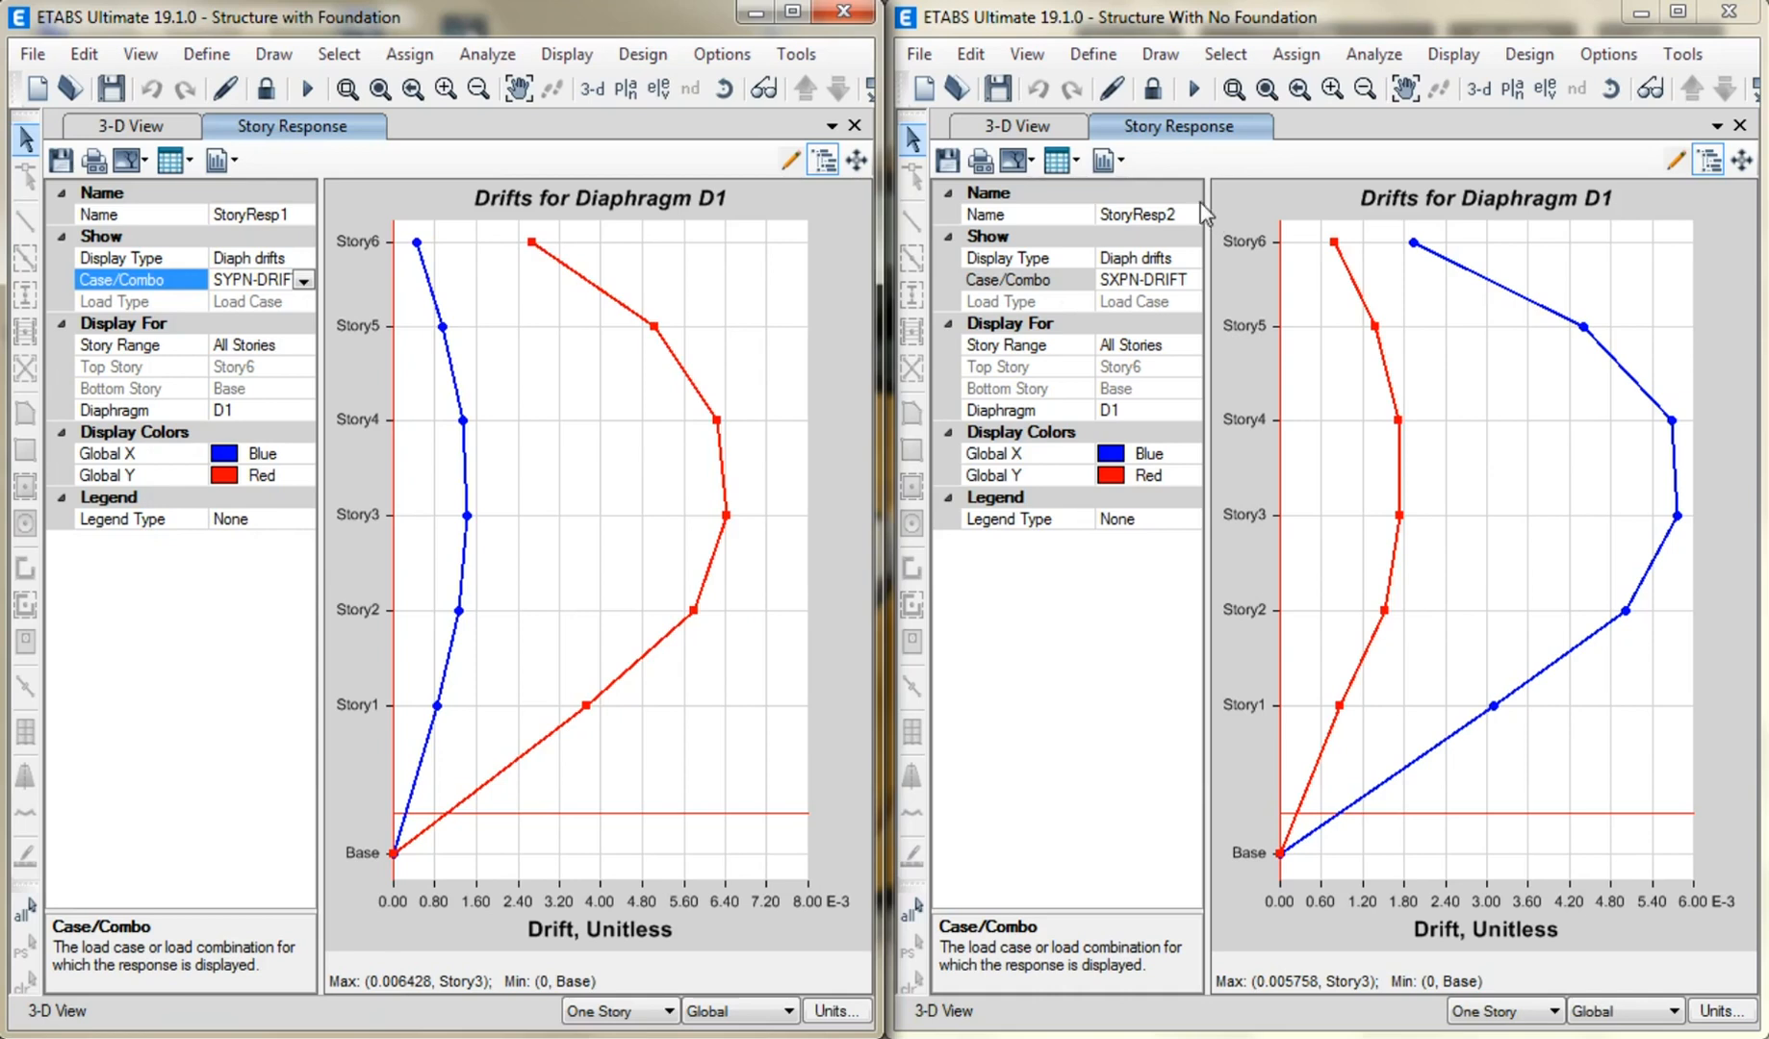
Switch the Structure With No Foundation drift plot to load case SYPN-DRIFT.
click(1180, 279)
click(1190, 280)
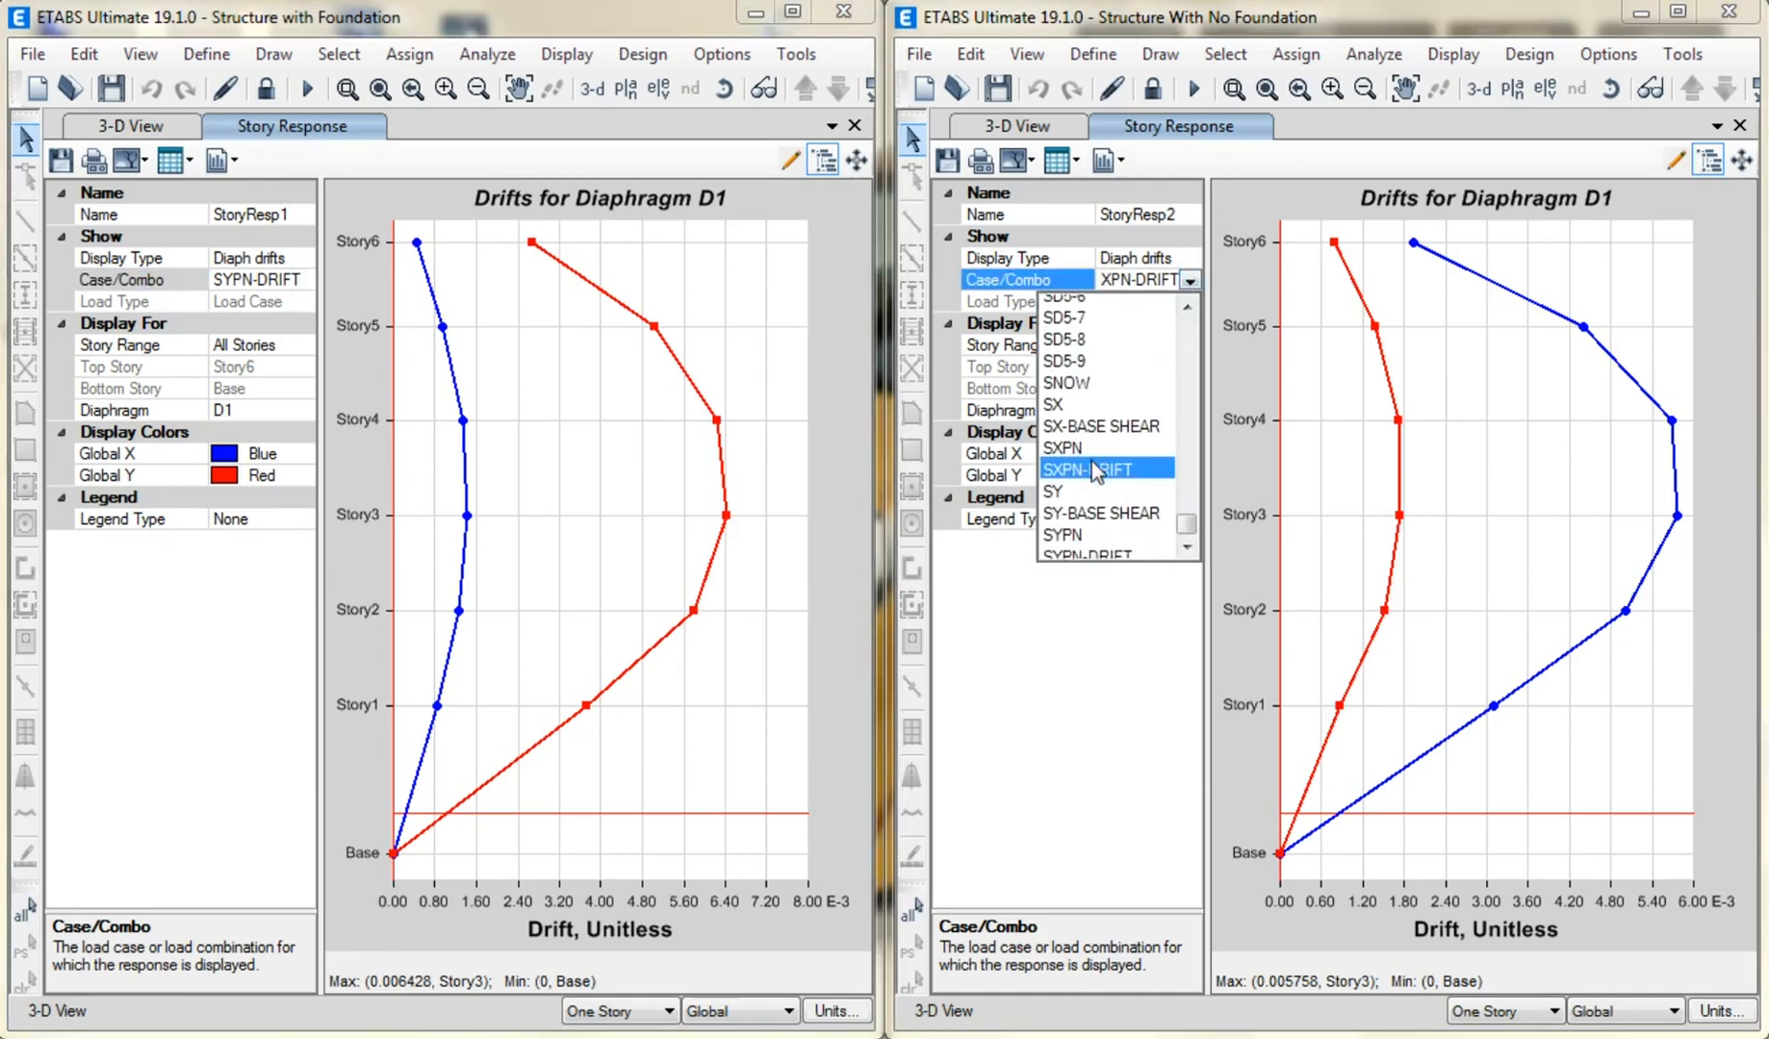
scroll(1093, 472, down, 1)
click(1090, 515)
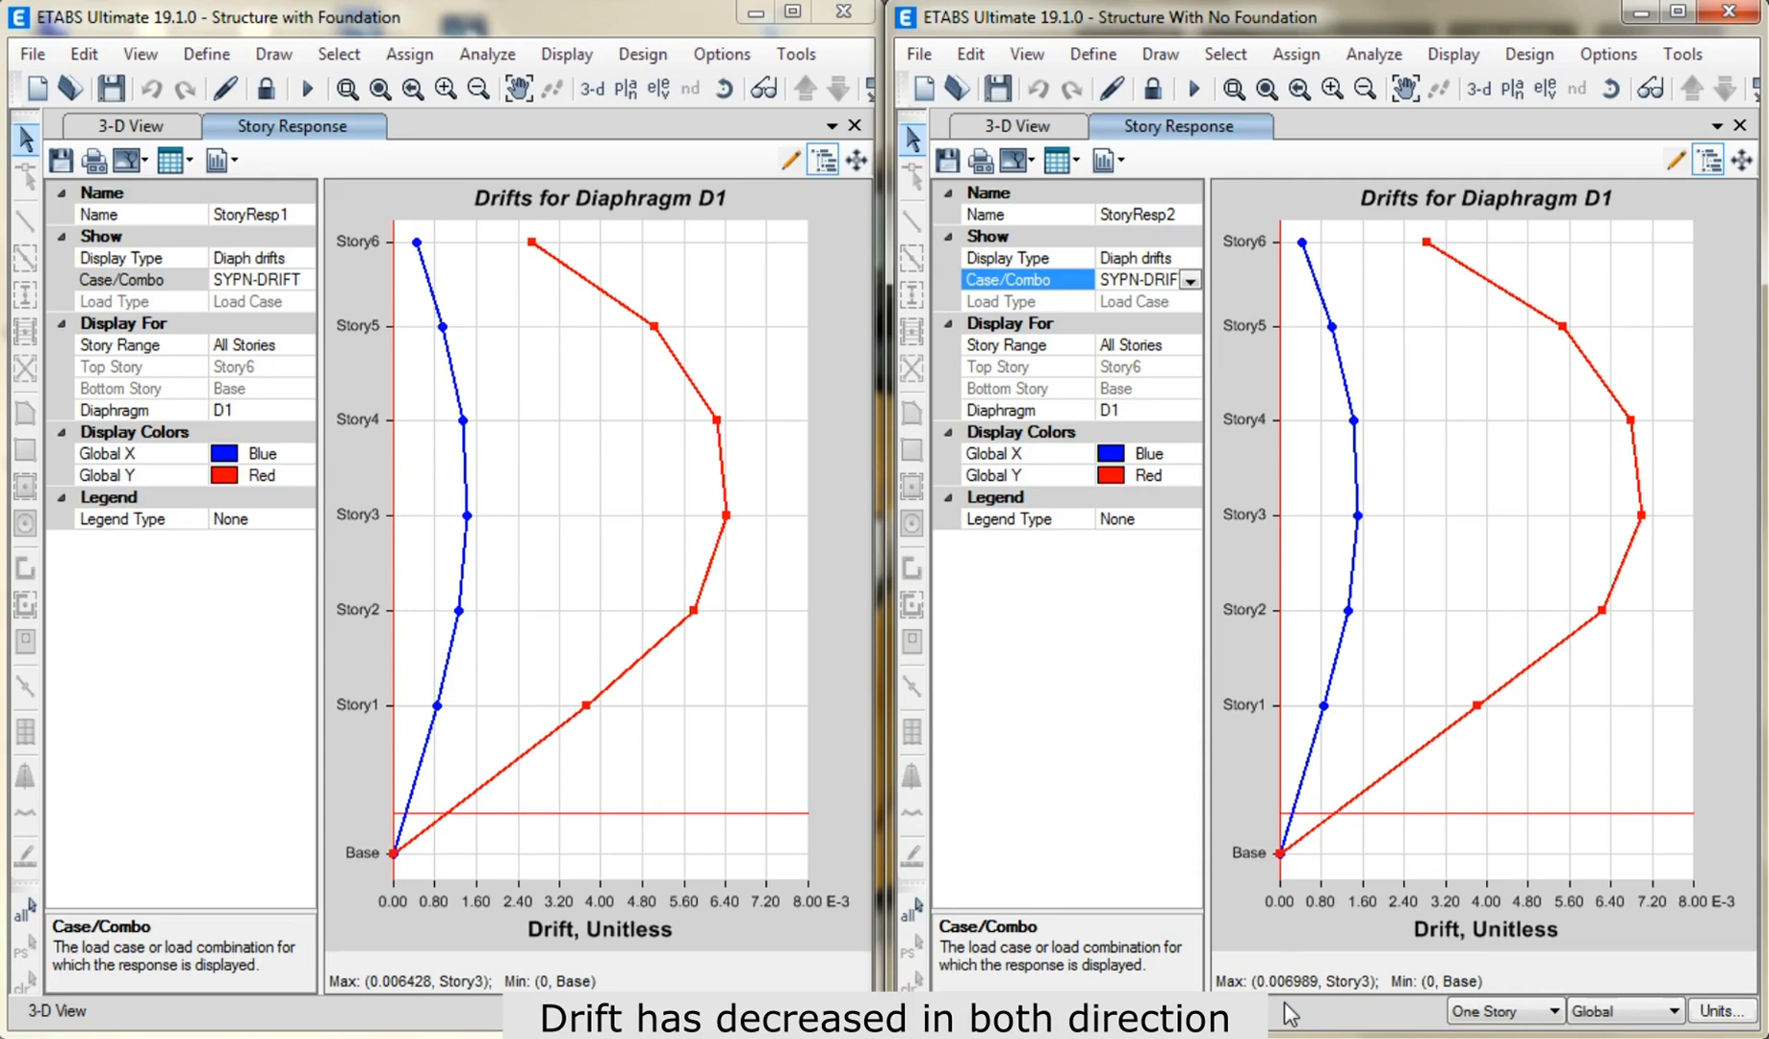
Compare the With Foundation and No Foundation curves in the Y-direction drifts chart of the drifts workbook in Excel, and minimize the workbook.
click(848, 538)
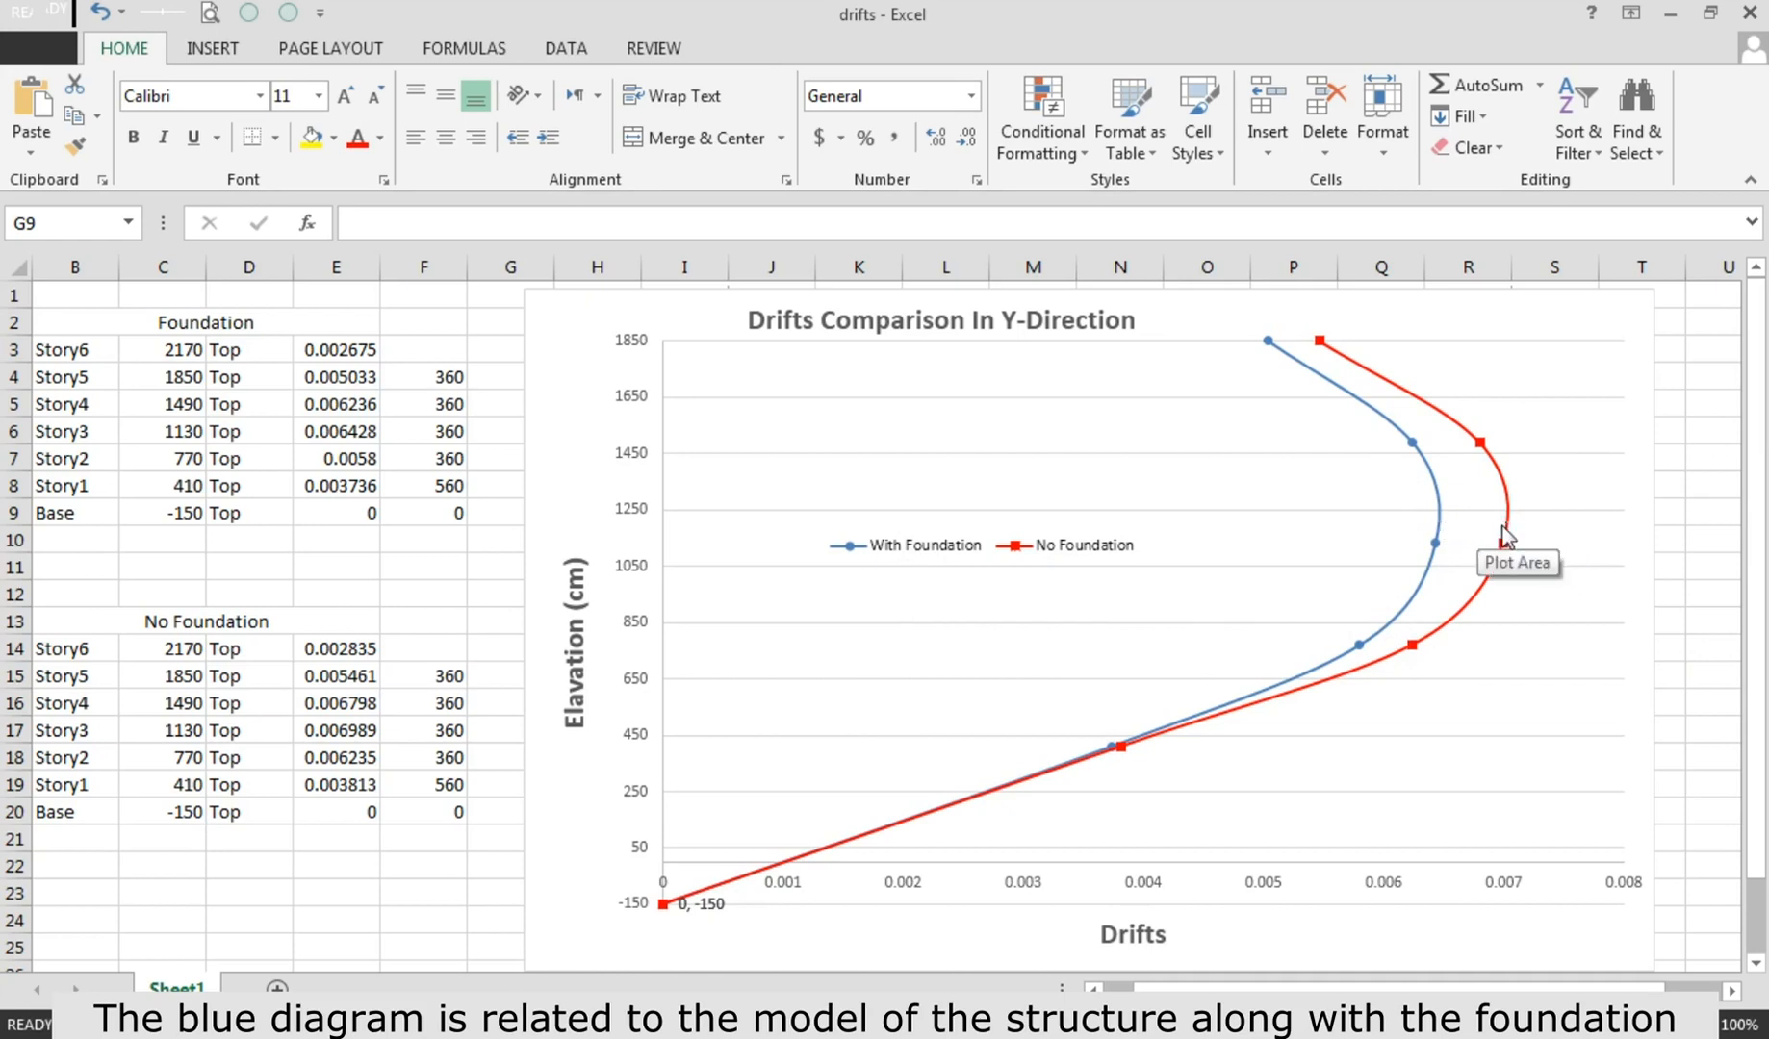
mouse_move(1438, 535)
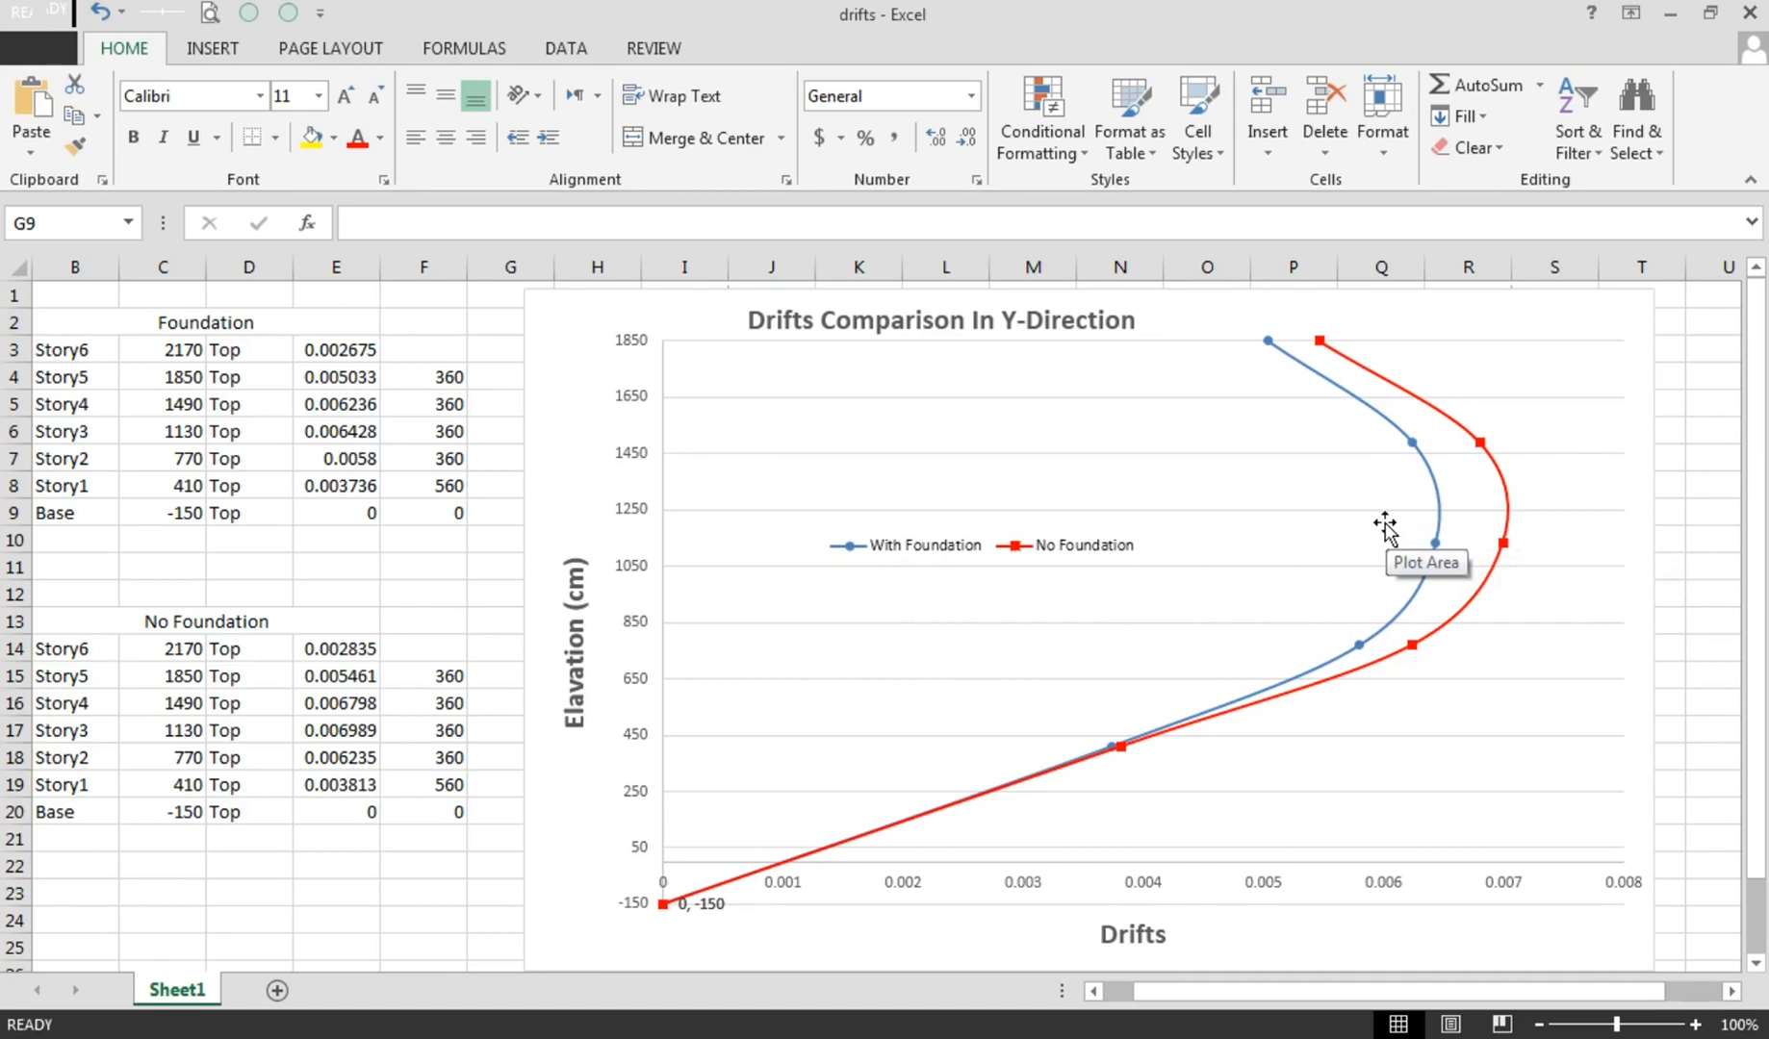
key(alt)
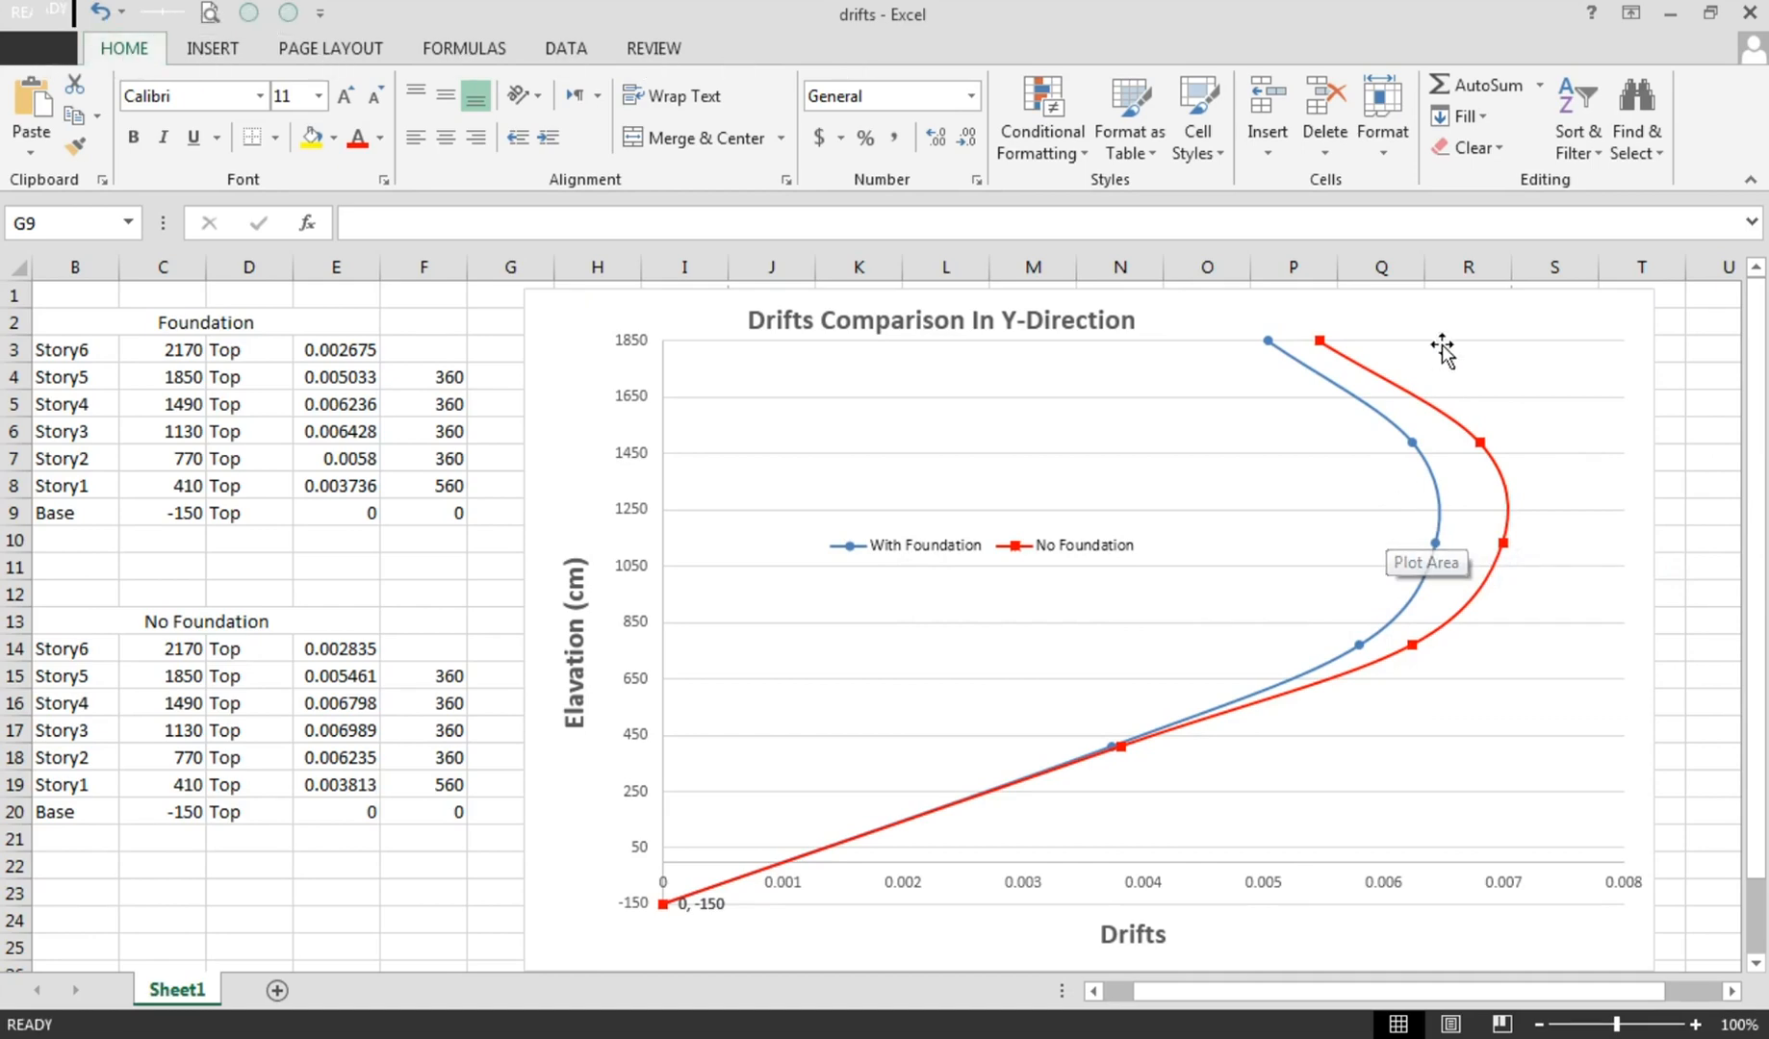
click(1670, 15)
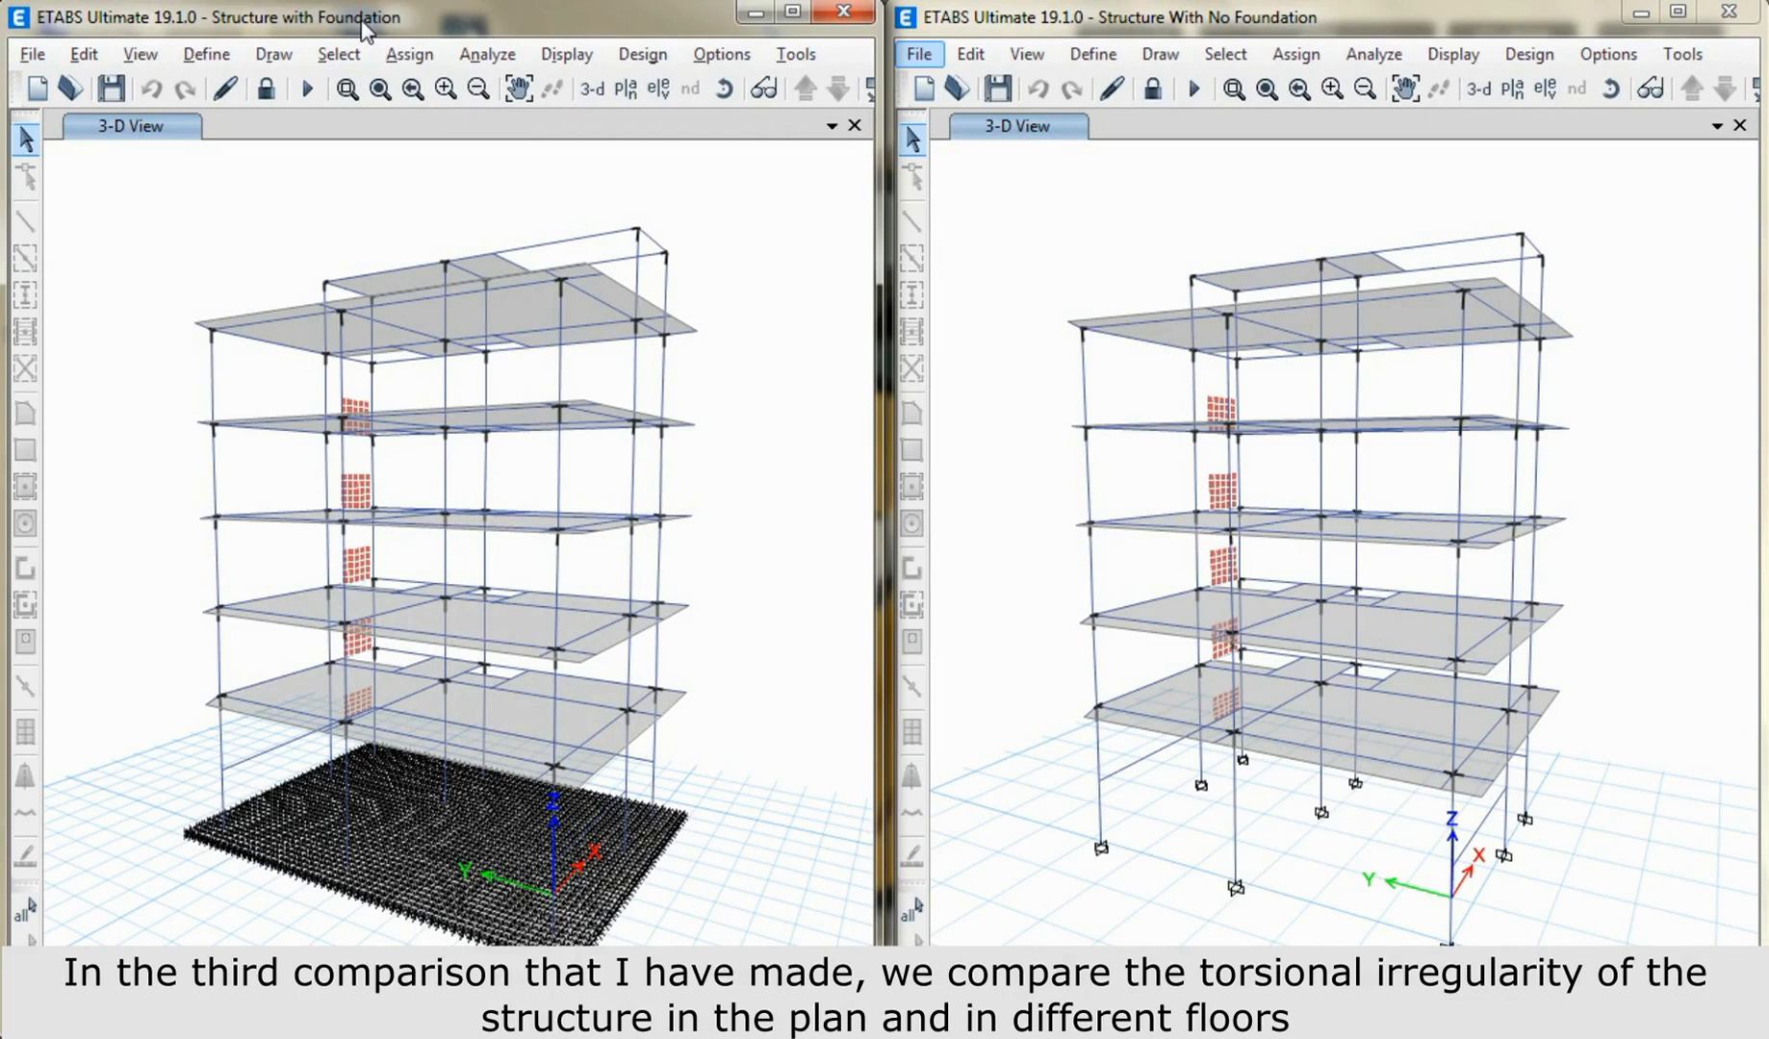
Display the Diaphragm Max Over Avg Drifts results table for the Structure with Foundation model in ETABS.
click(558, 55)
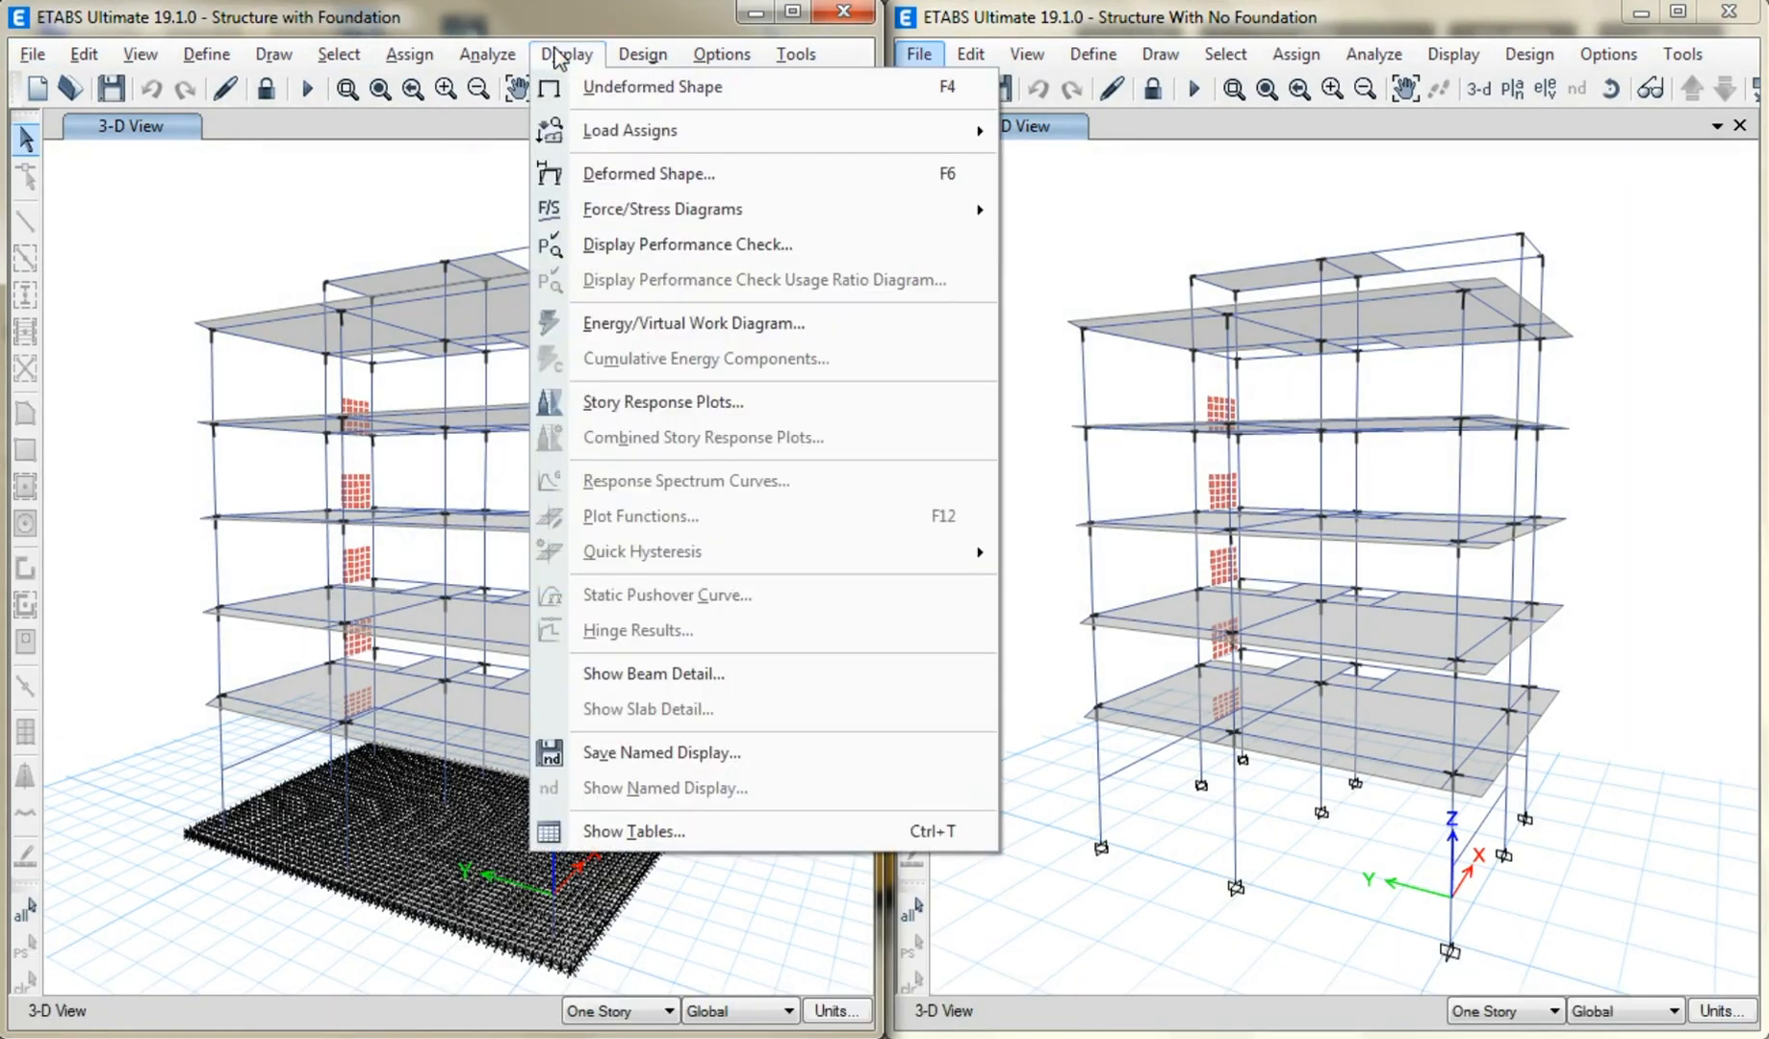
click(575, 820)
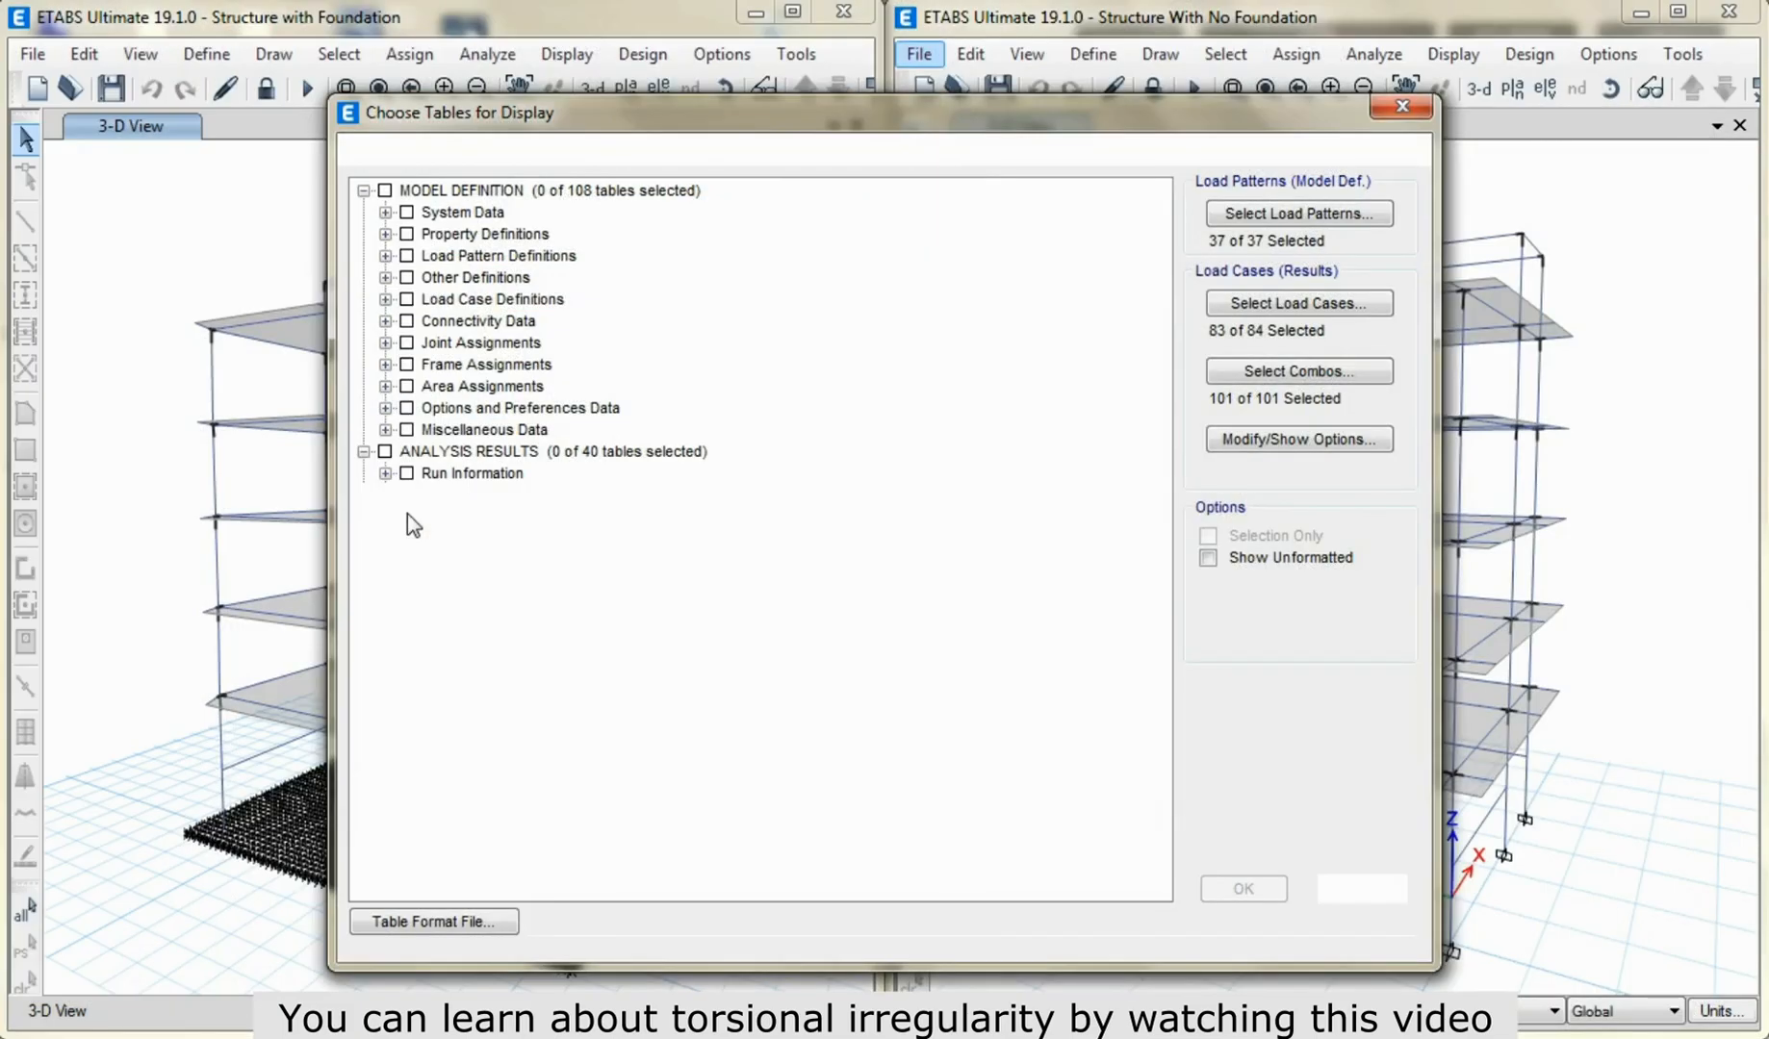
click(387, 496)
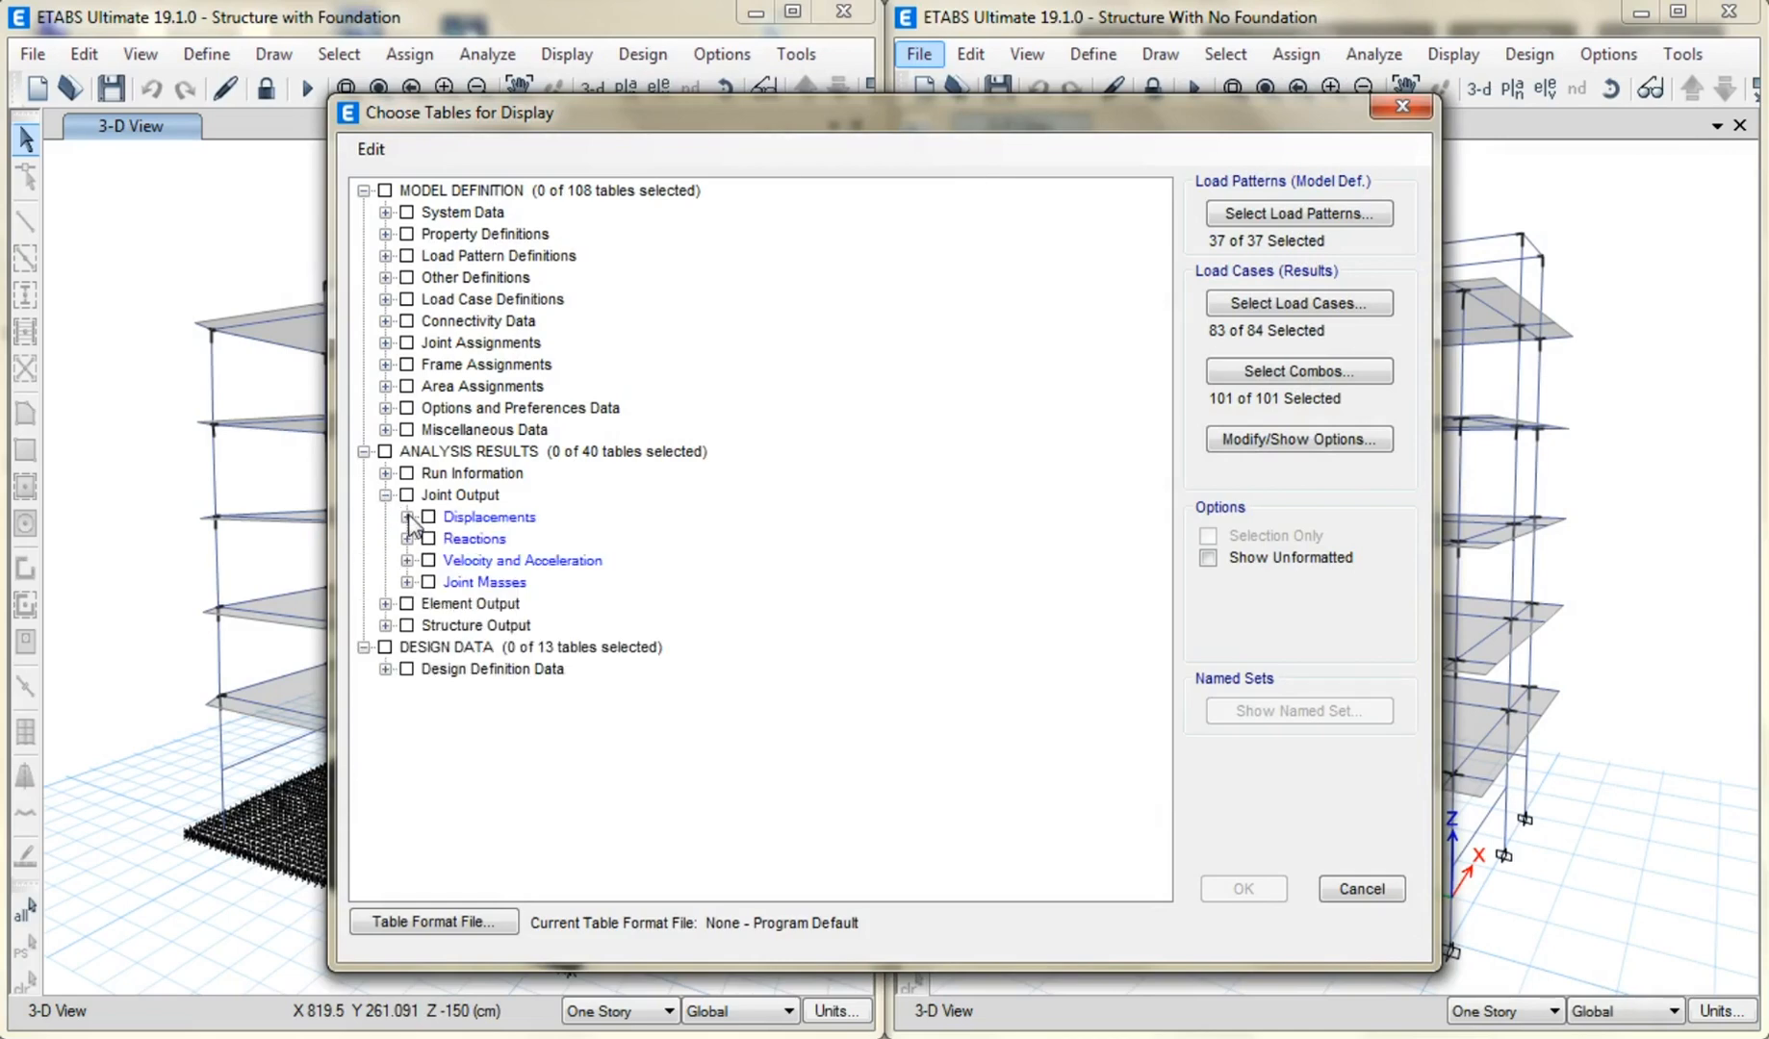
click(407, 518)
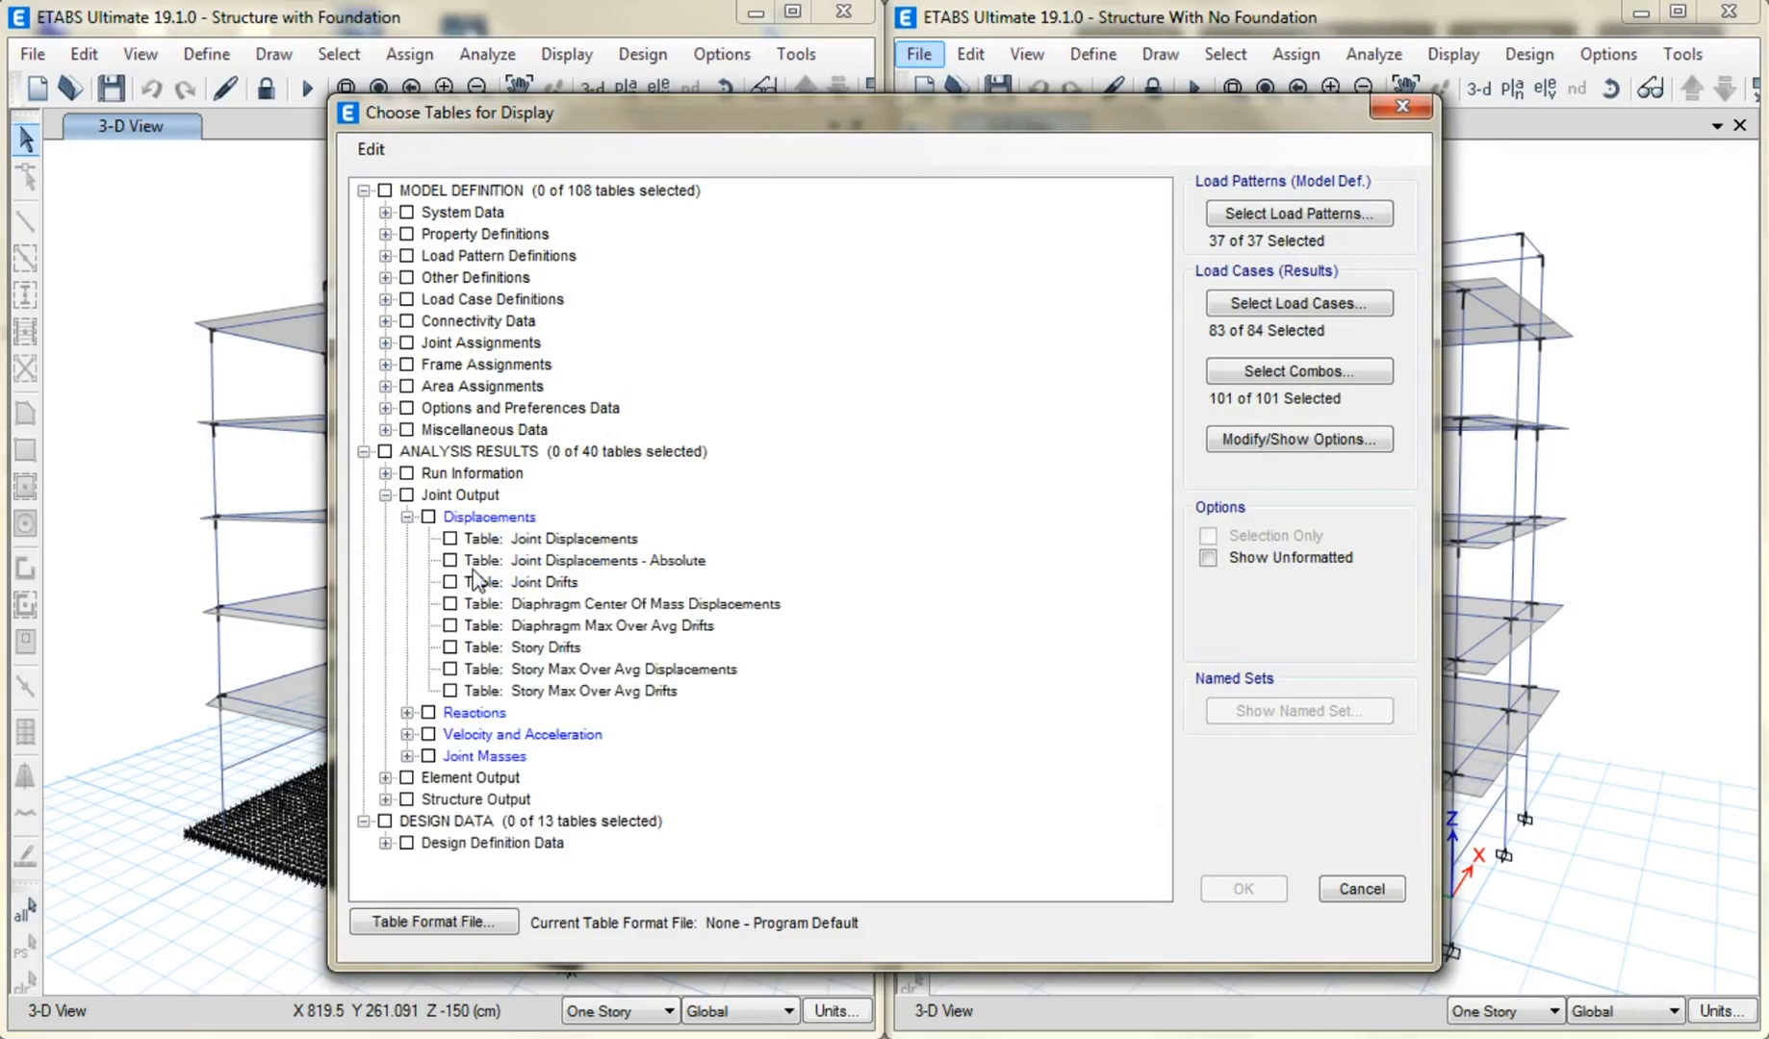
click(618, 628)
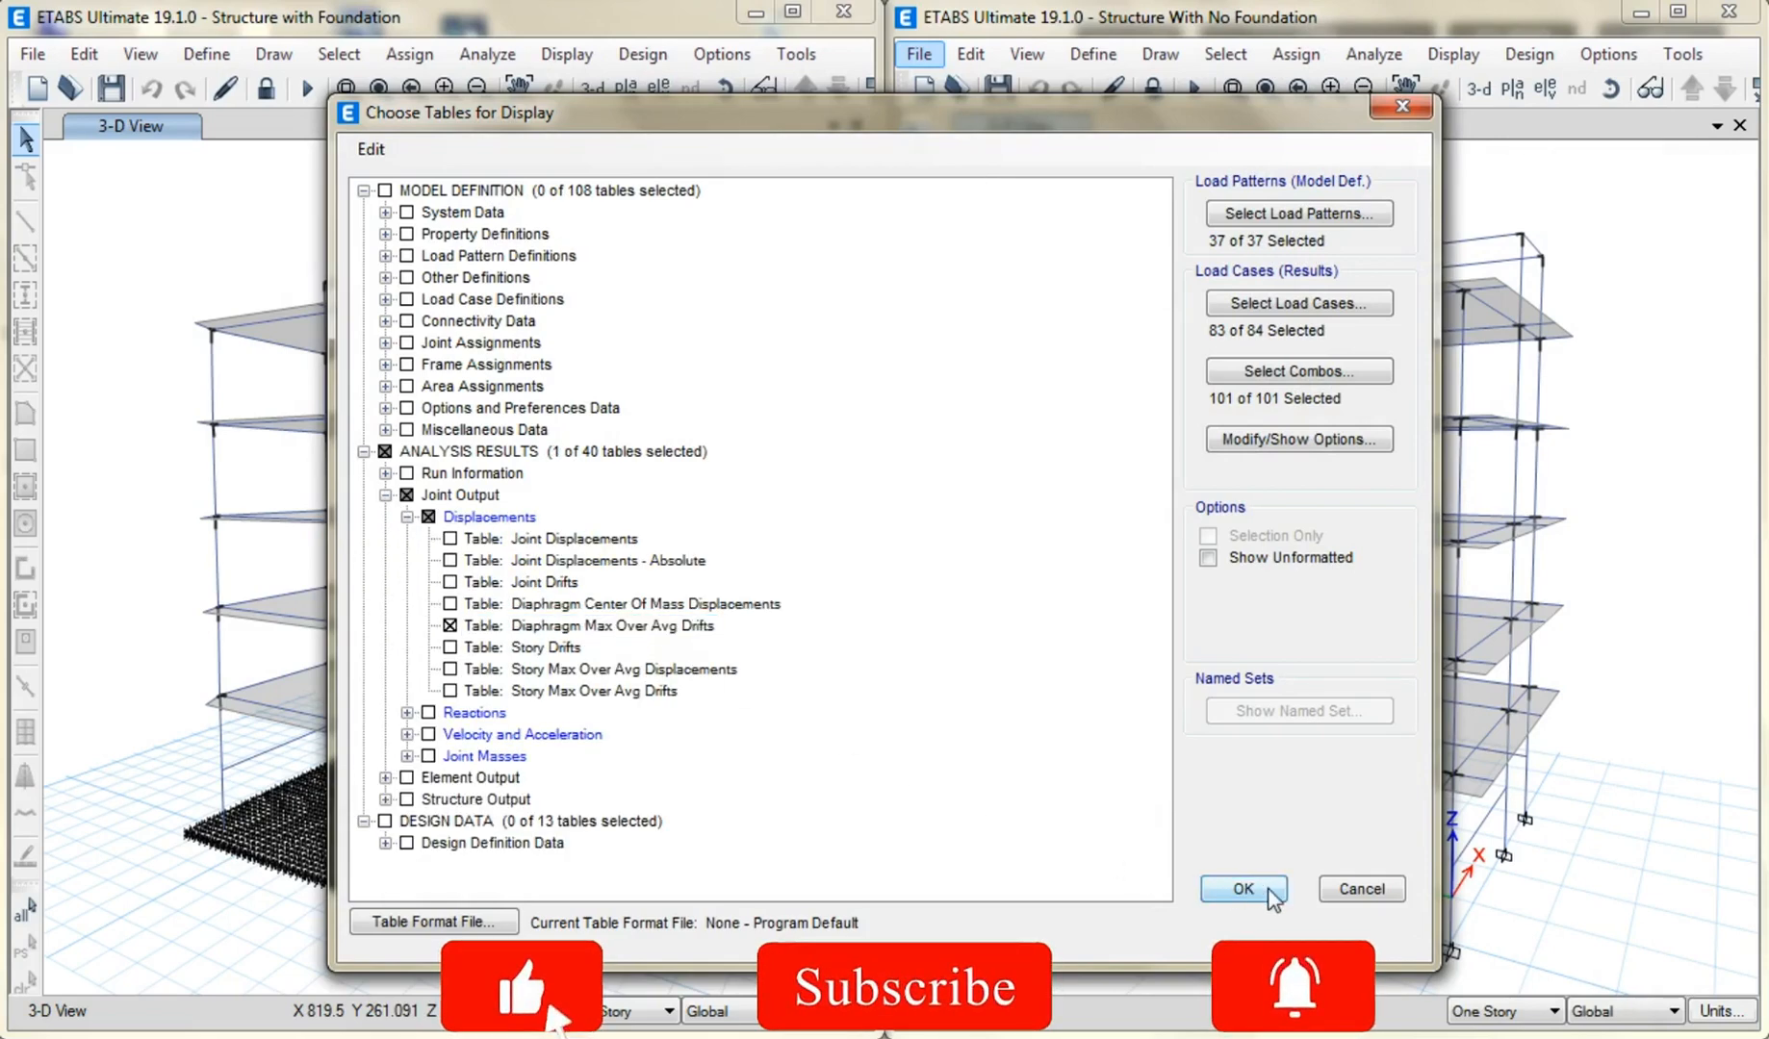
click(1268, 891)
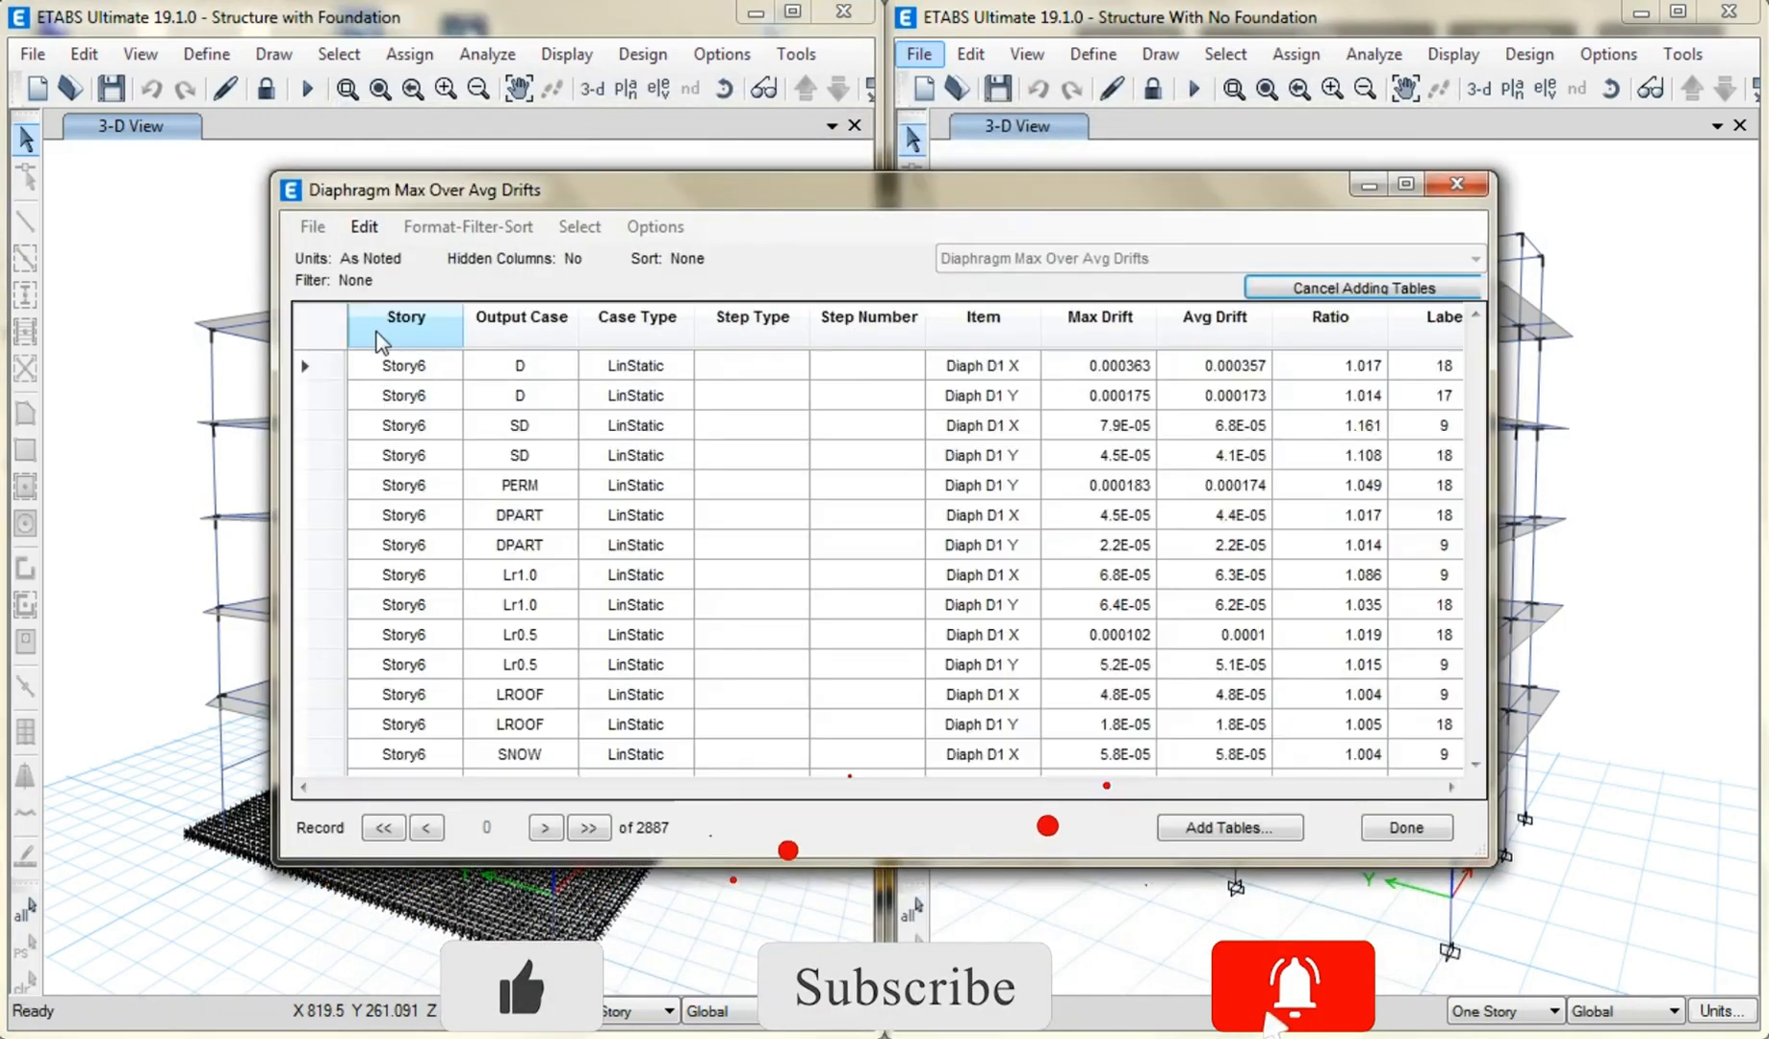
Filter the Structure with Foundation diaphragm drifts table to Story1 through Story5.
click(382, 342)
drag(500, 349, 534, 425)
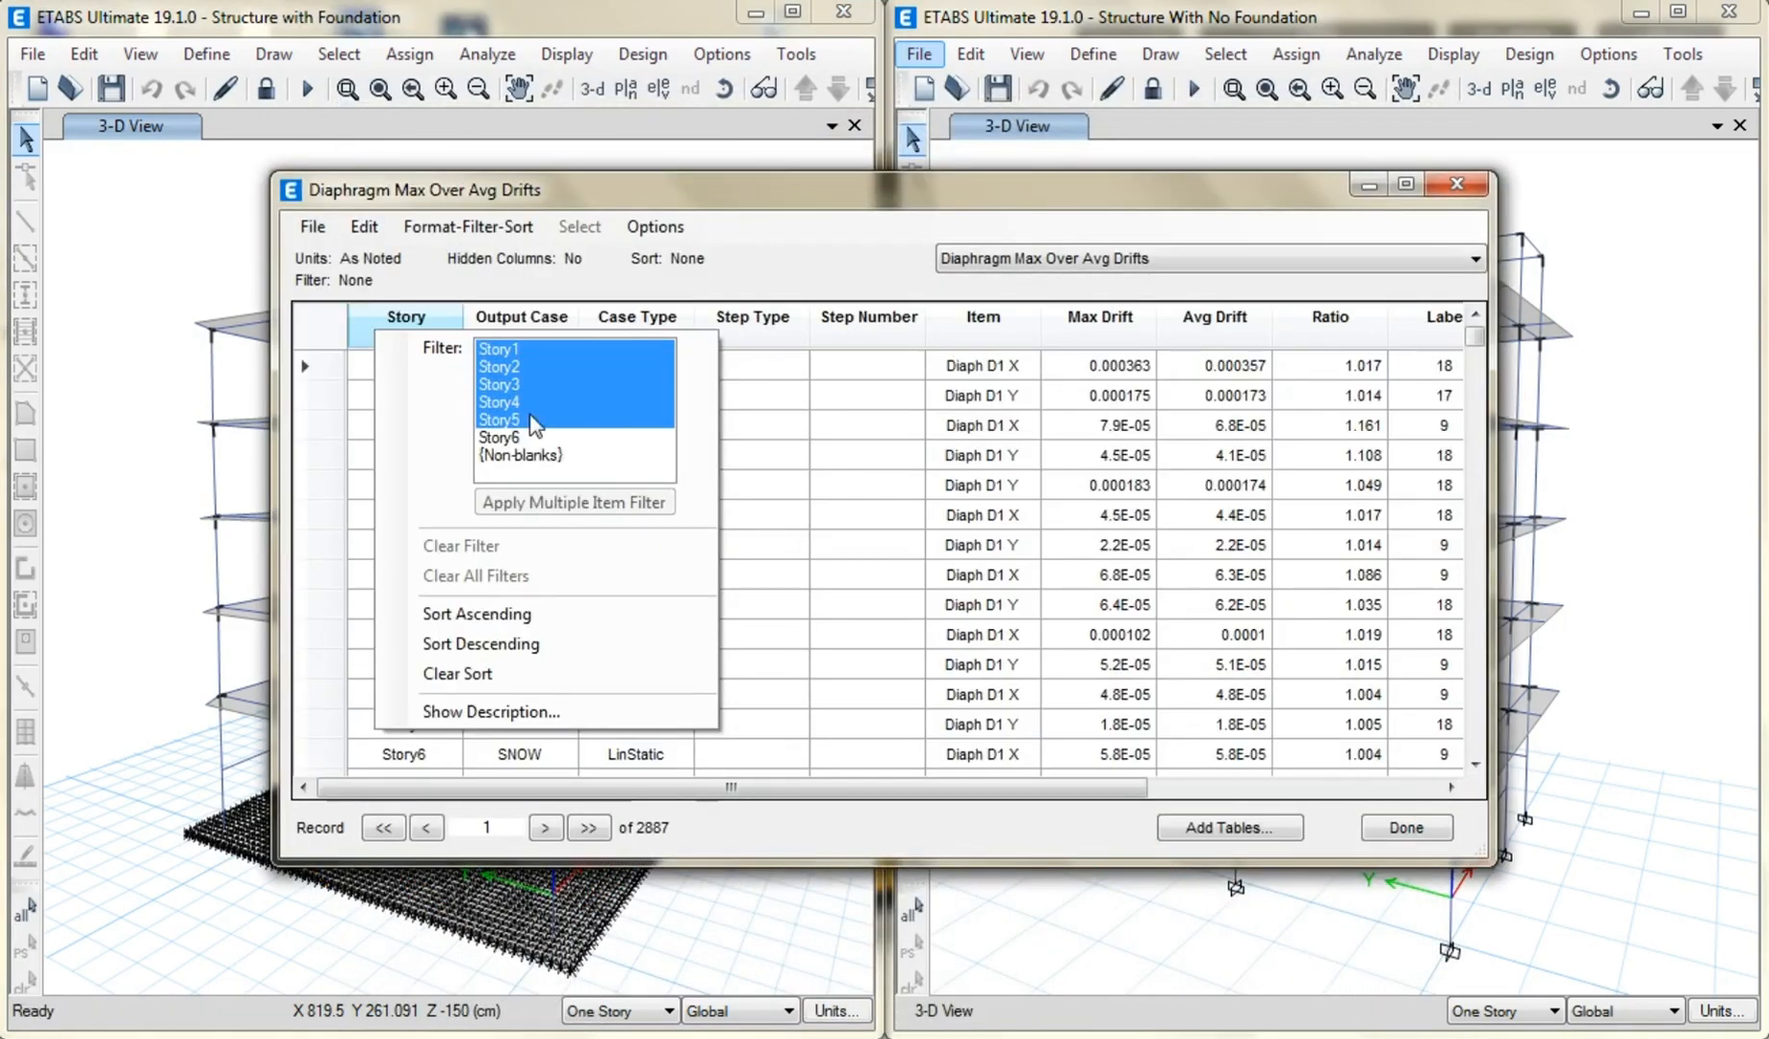
click(573, 501)
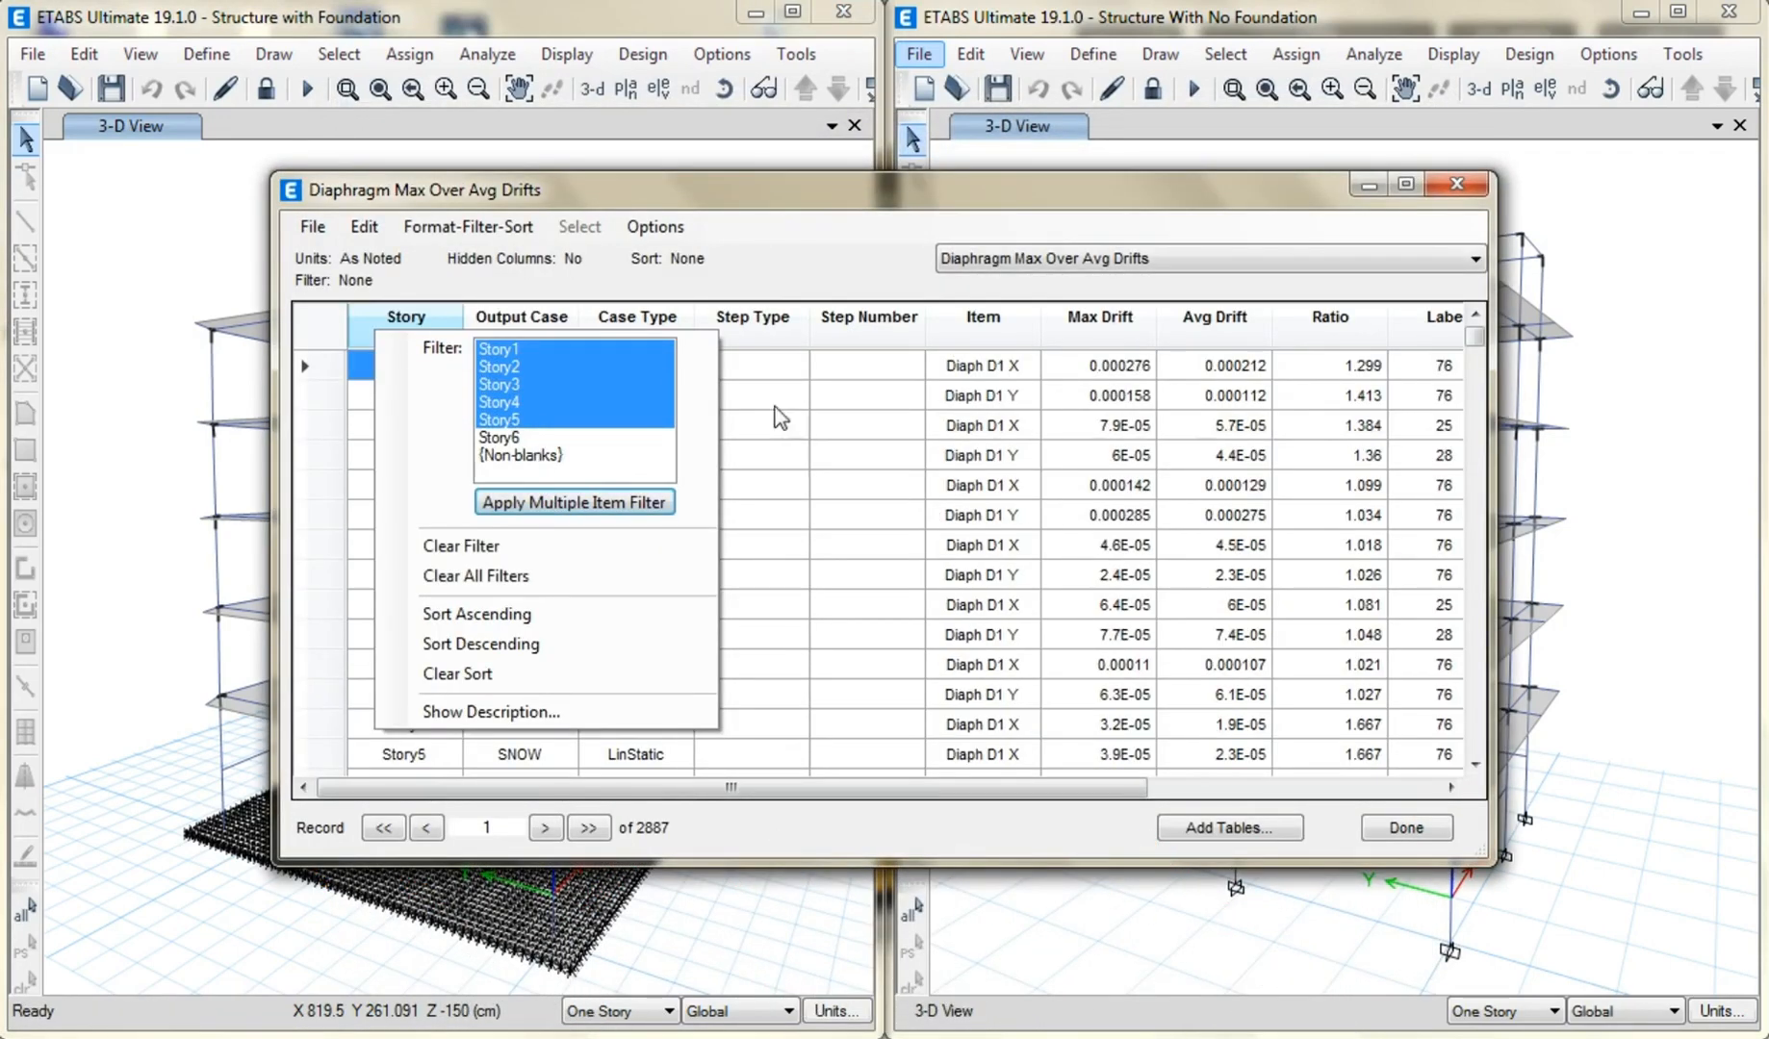
Filter the Structure with Foundation drifts table by output case EX, and switch that filter to EXN.
right_click(505, 329)
click(678, 383)
key(e)
scroll(670, 406, down, 2)
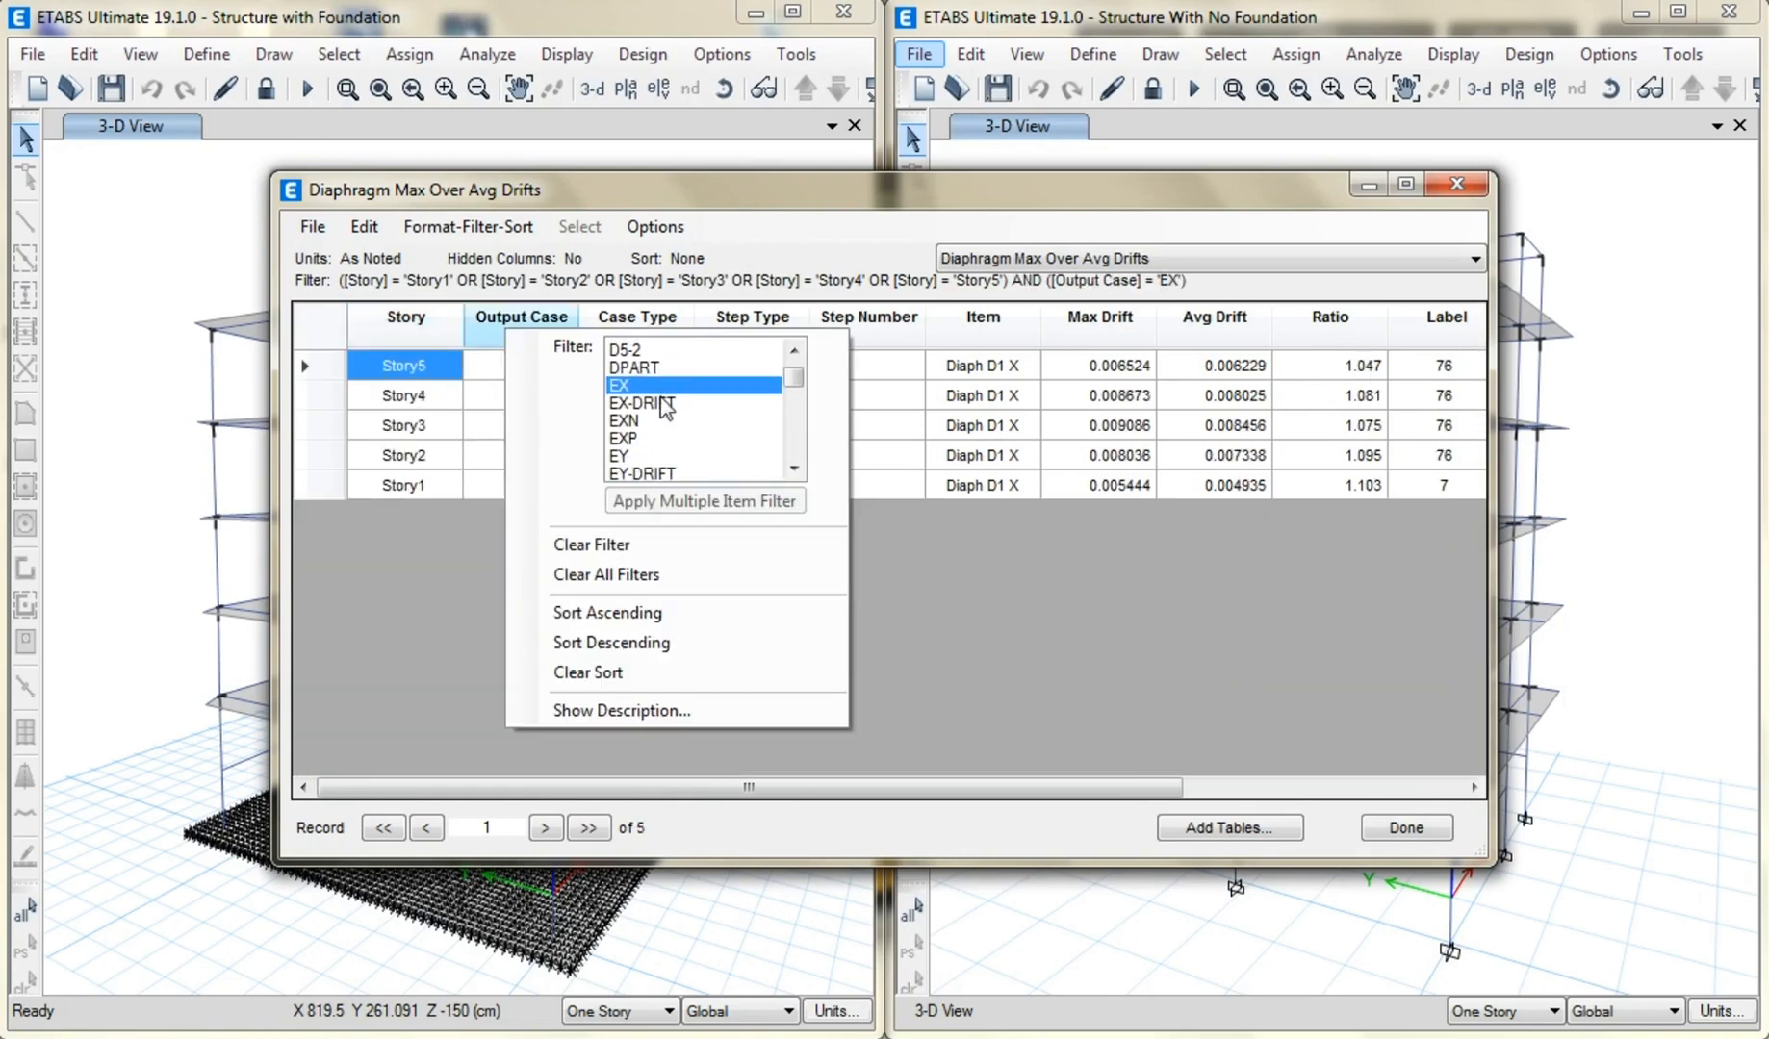
scroll(661, 398, down, 1)
click(641, 398)
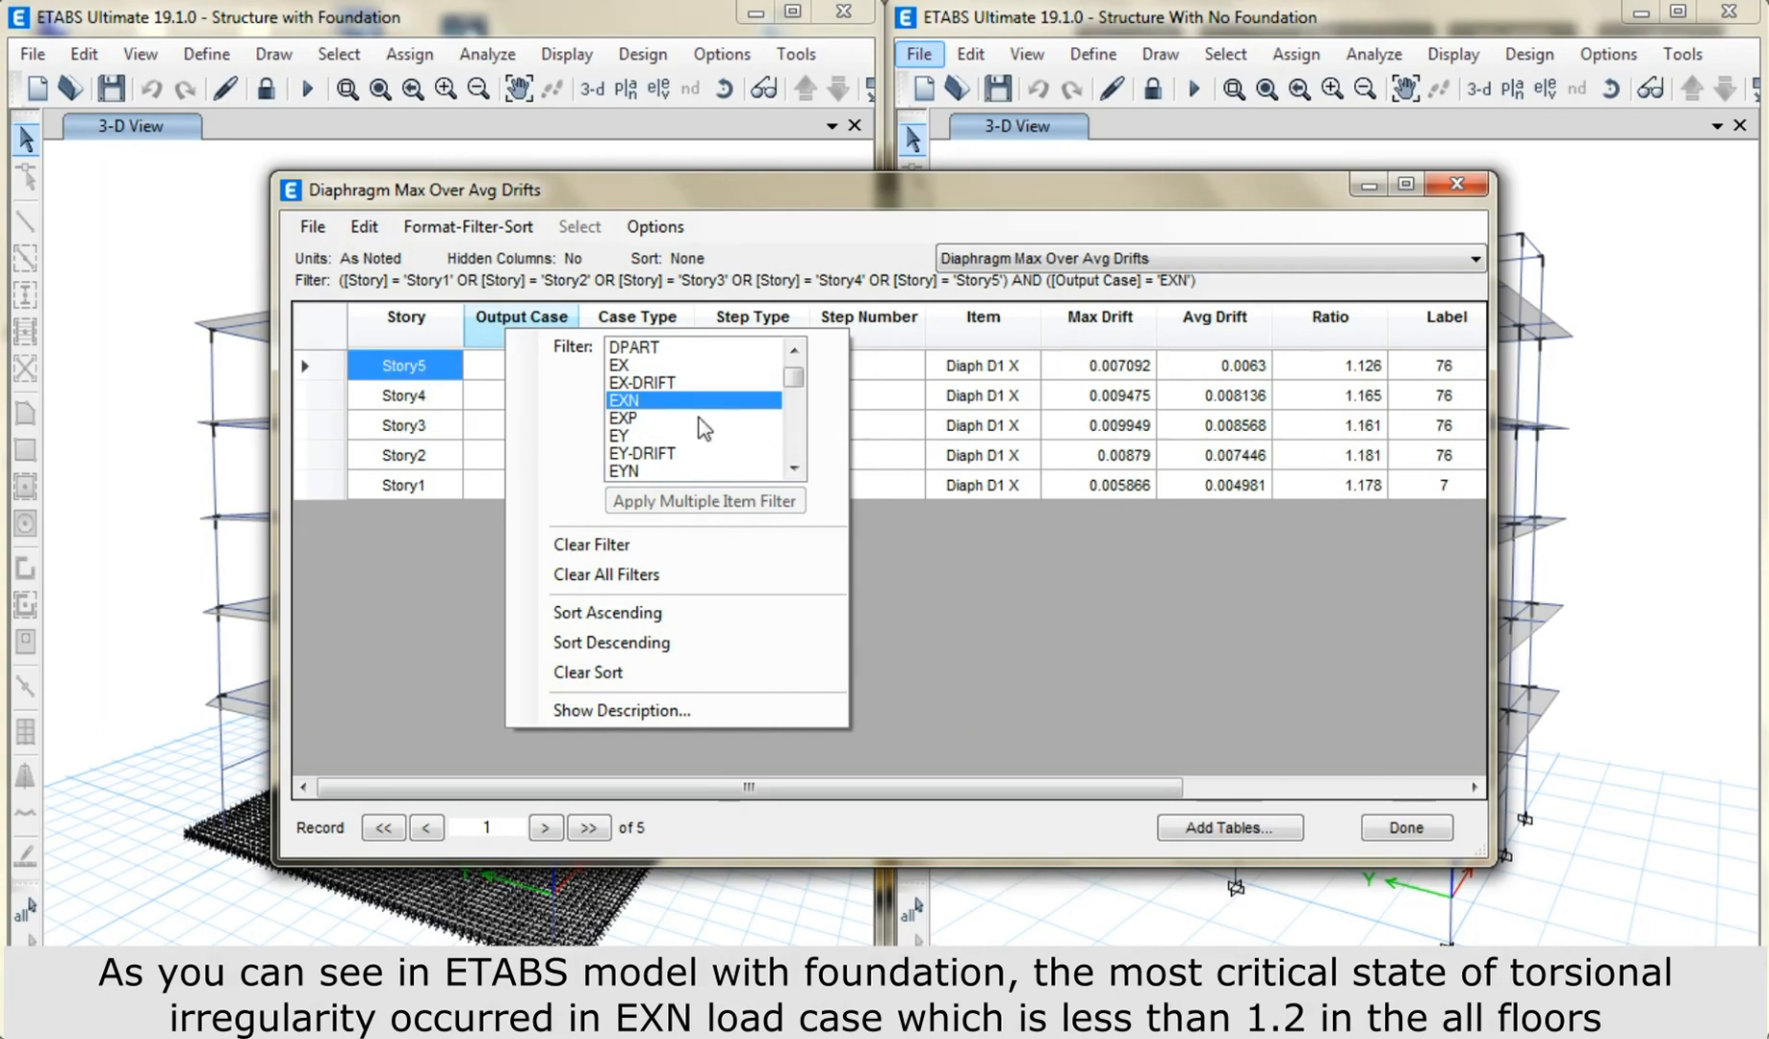
Review the drift ratios for output cases EXP, EYN and EYP with the foundation modeled, and return the filter to EXN.
click(654, 418)
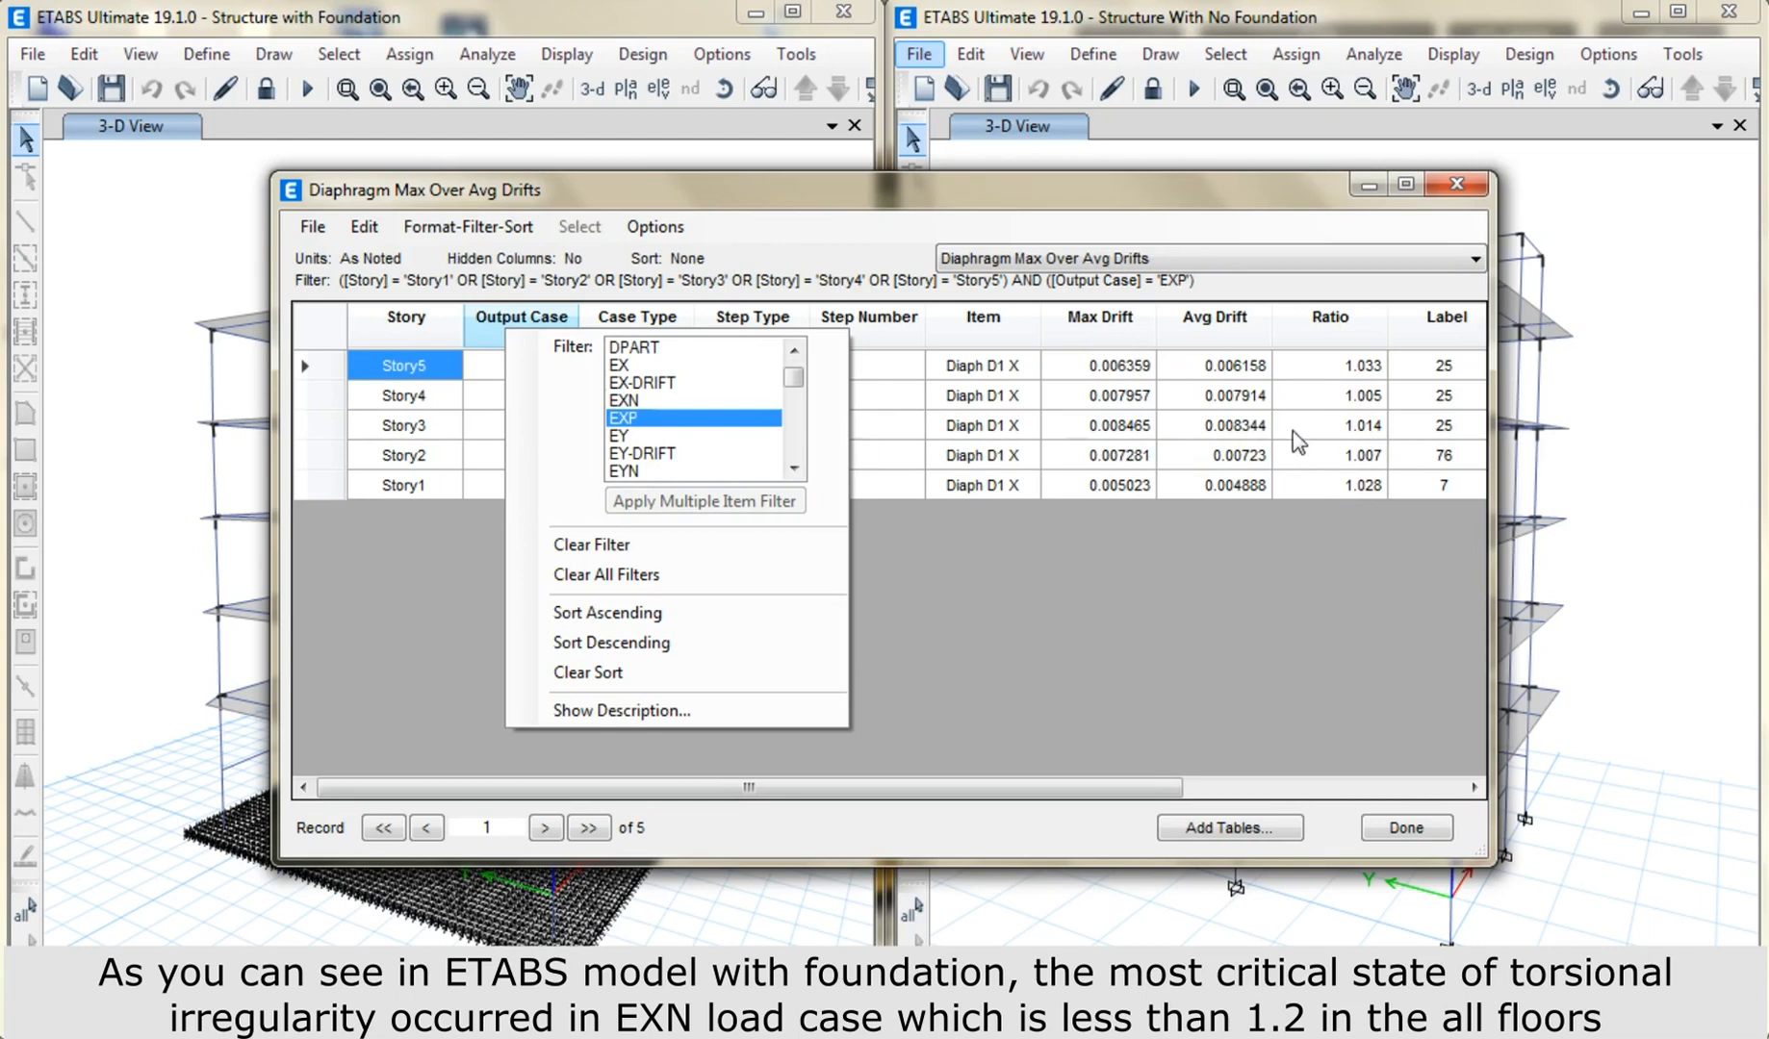
click(709, 471)
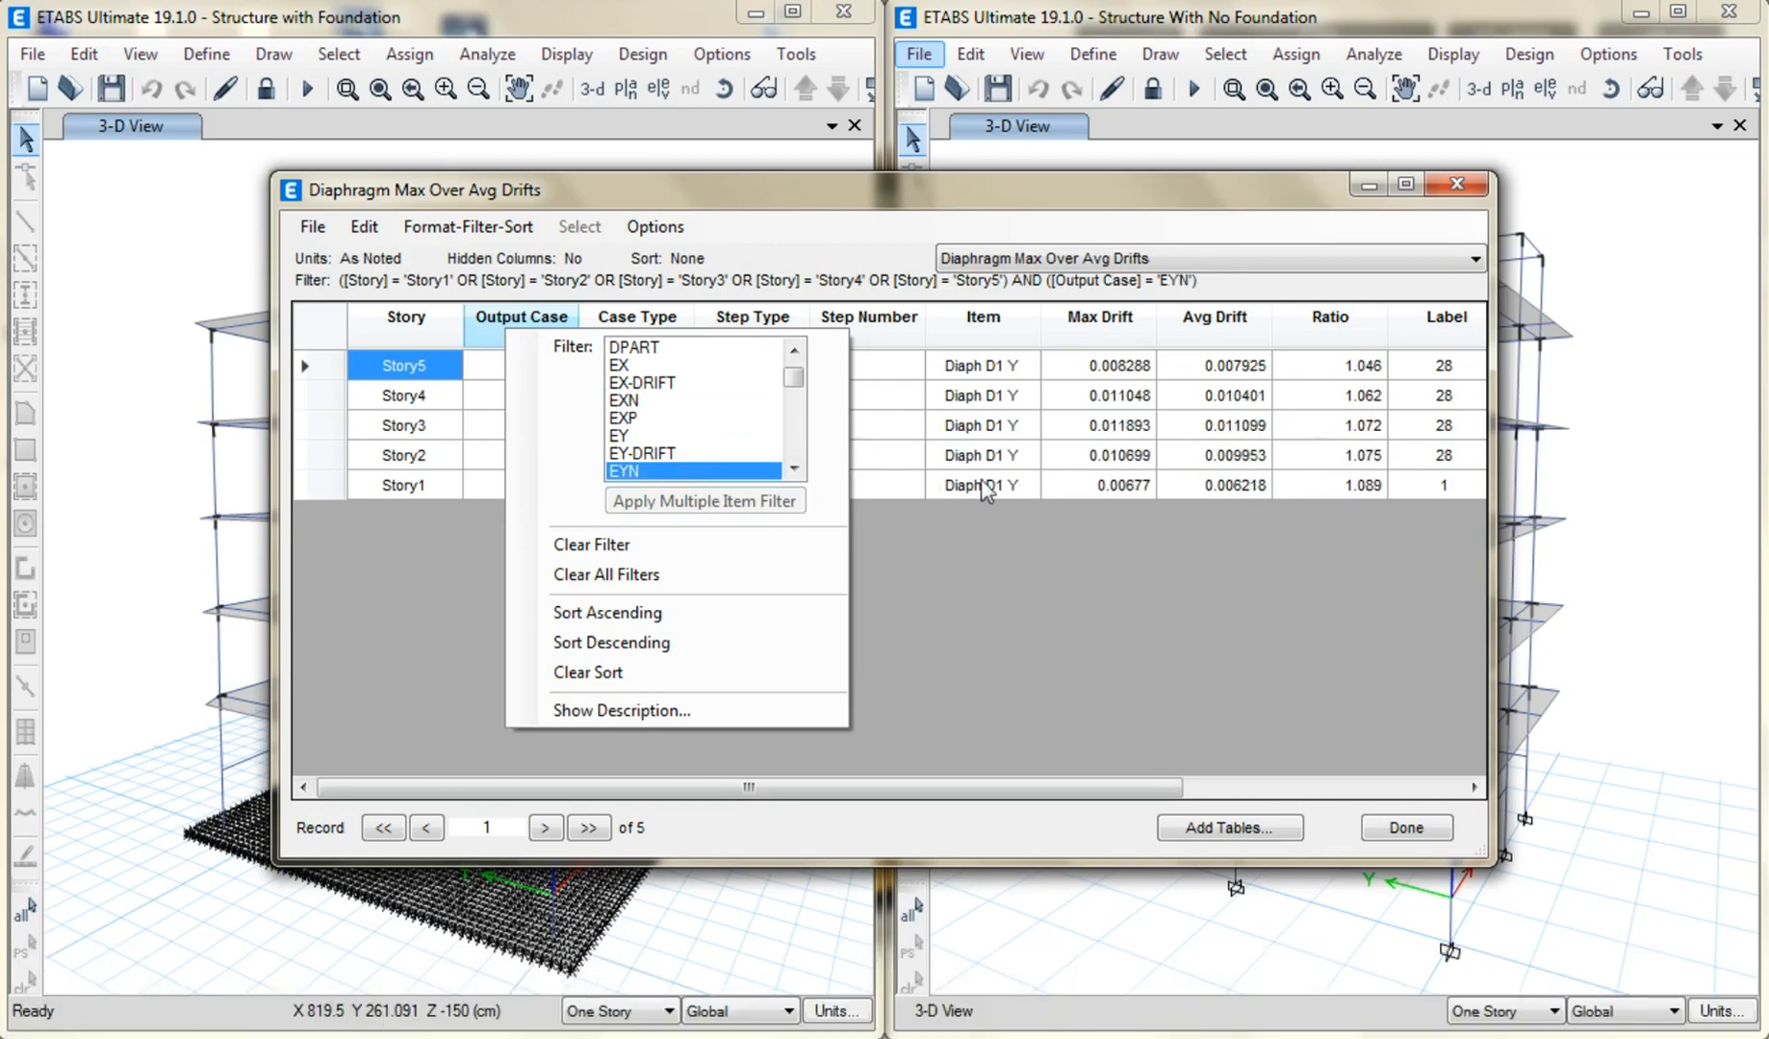
scroll(707, 468, down, 1)
click(706, 471)
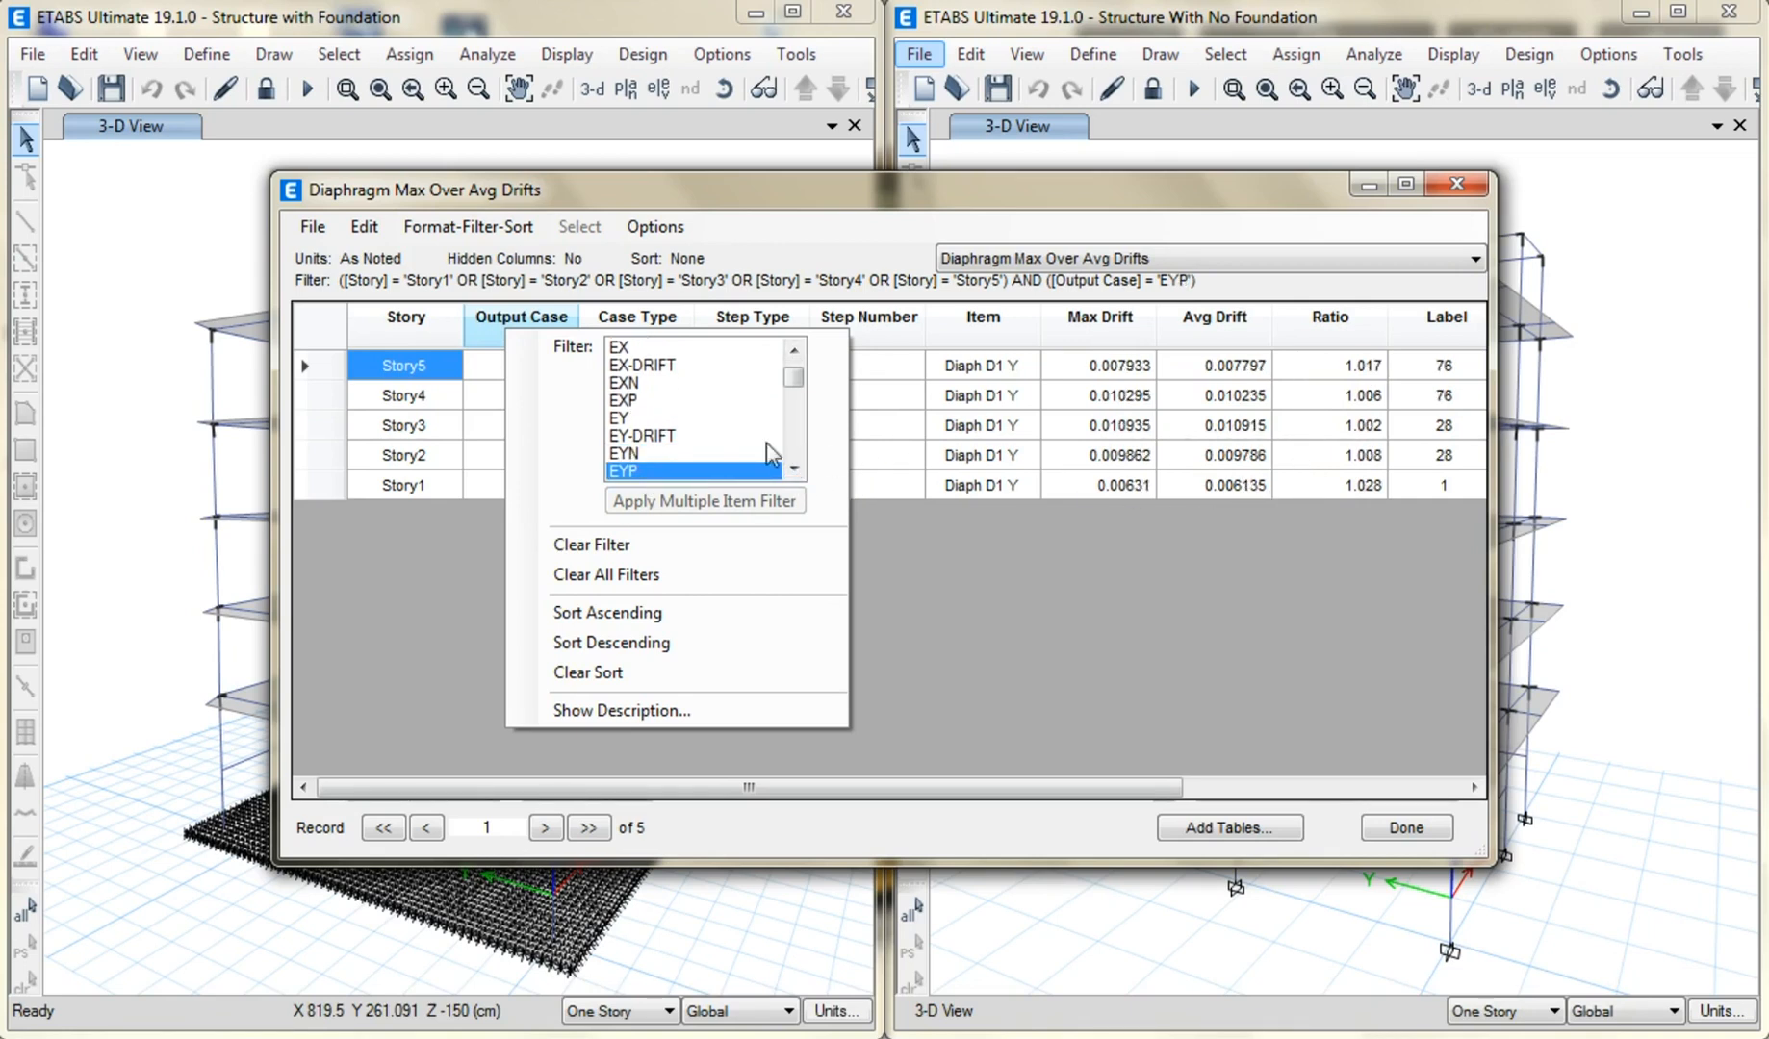
click(635, 383)
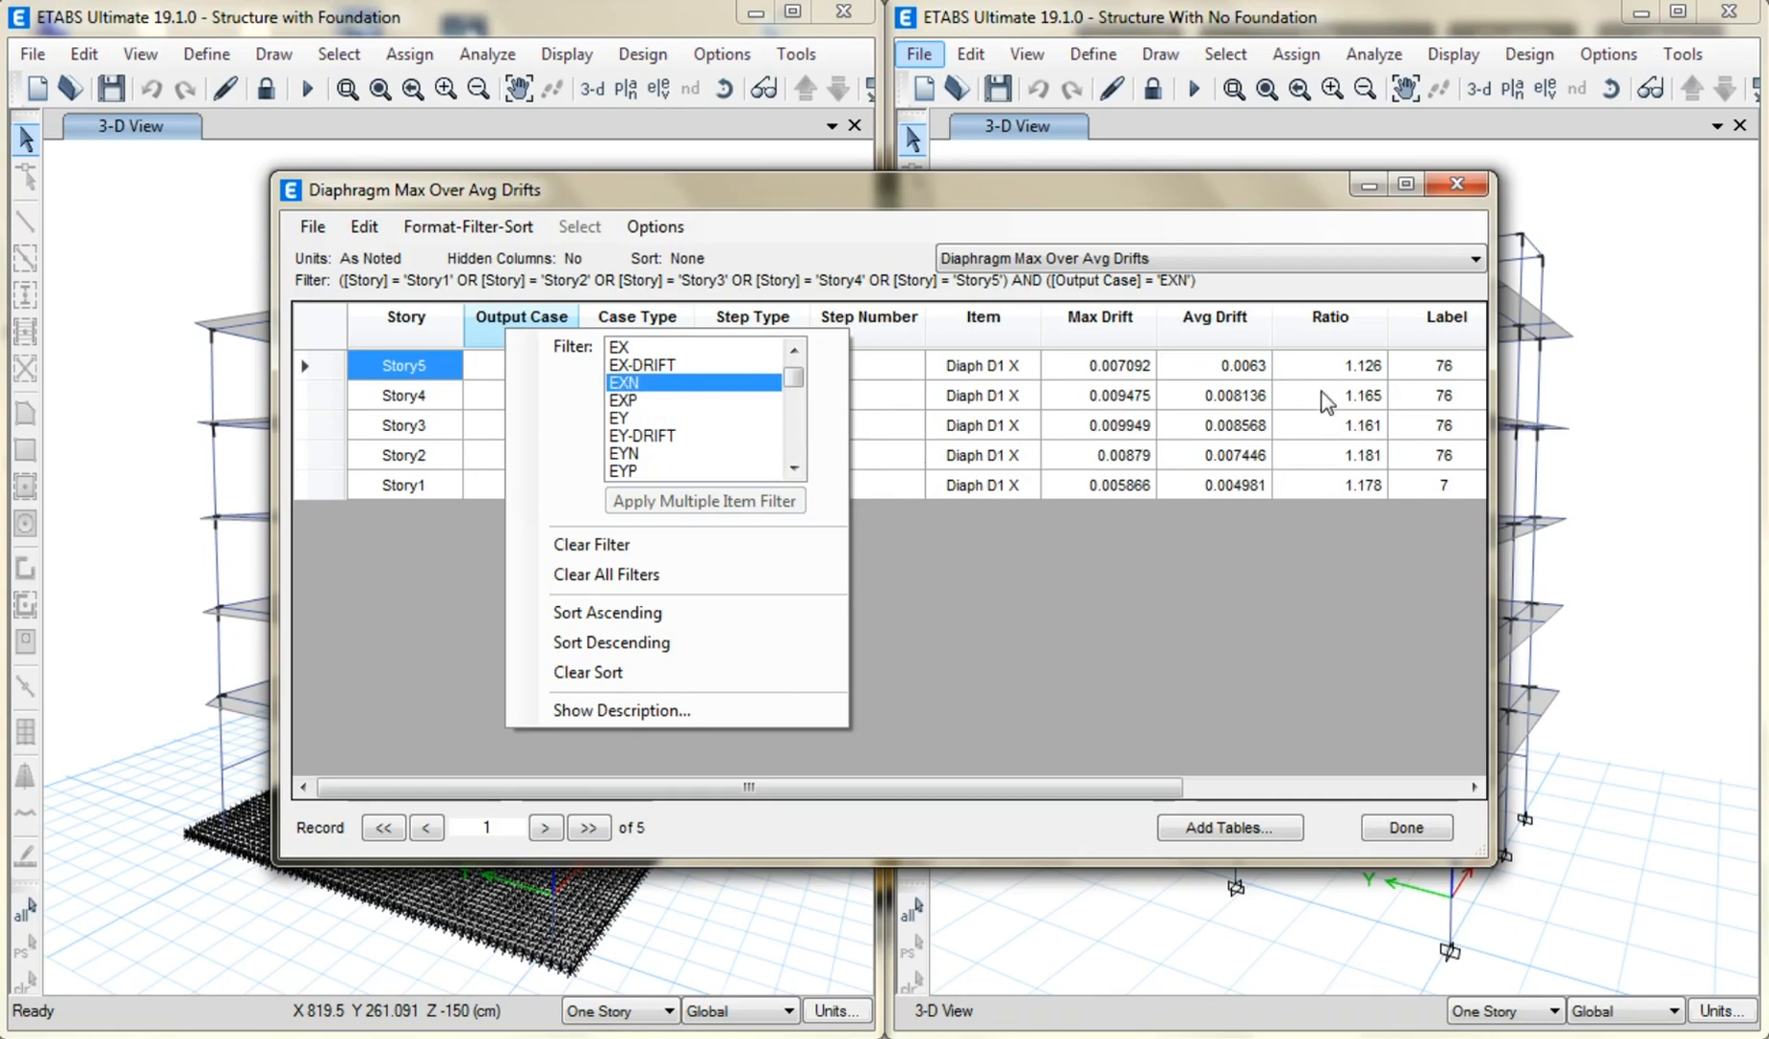
Shrink the Structure with Foundation drifts table, bring its Ratio column into view and place it over its own model window.
click(1308, 609)
drag(1482, 854, 982, 822)
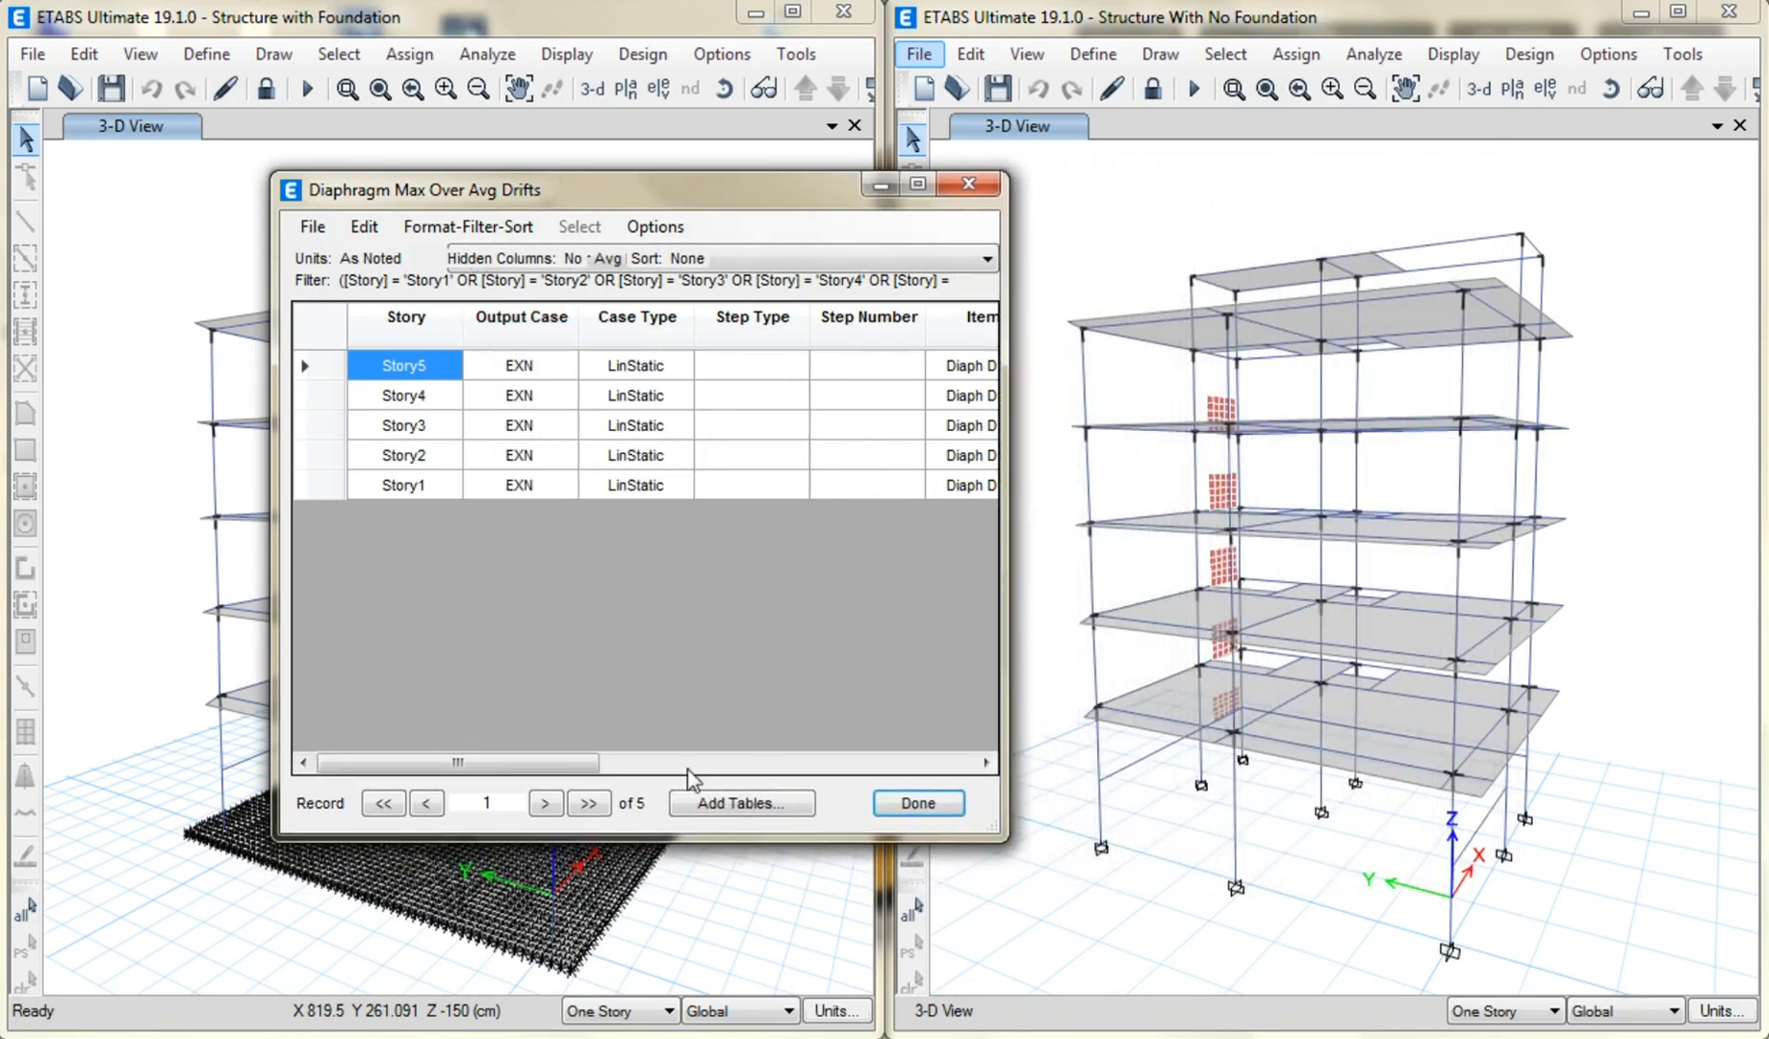
drag(532, 765, 726, 765)
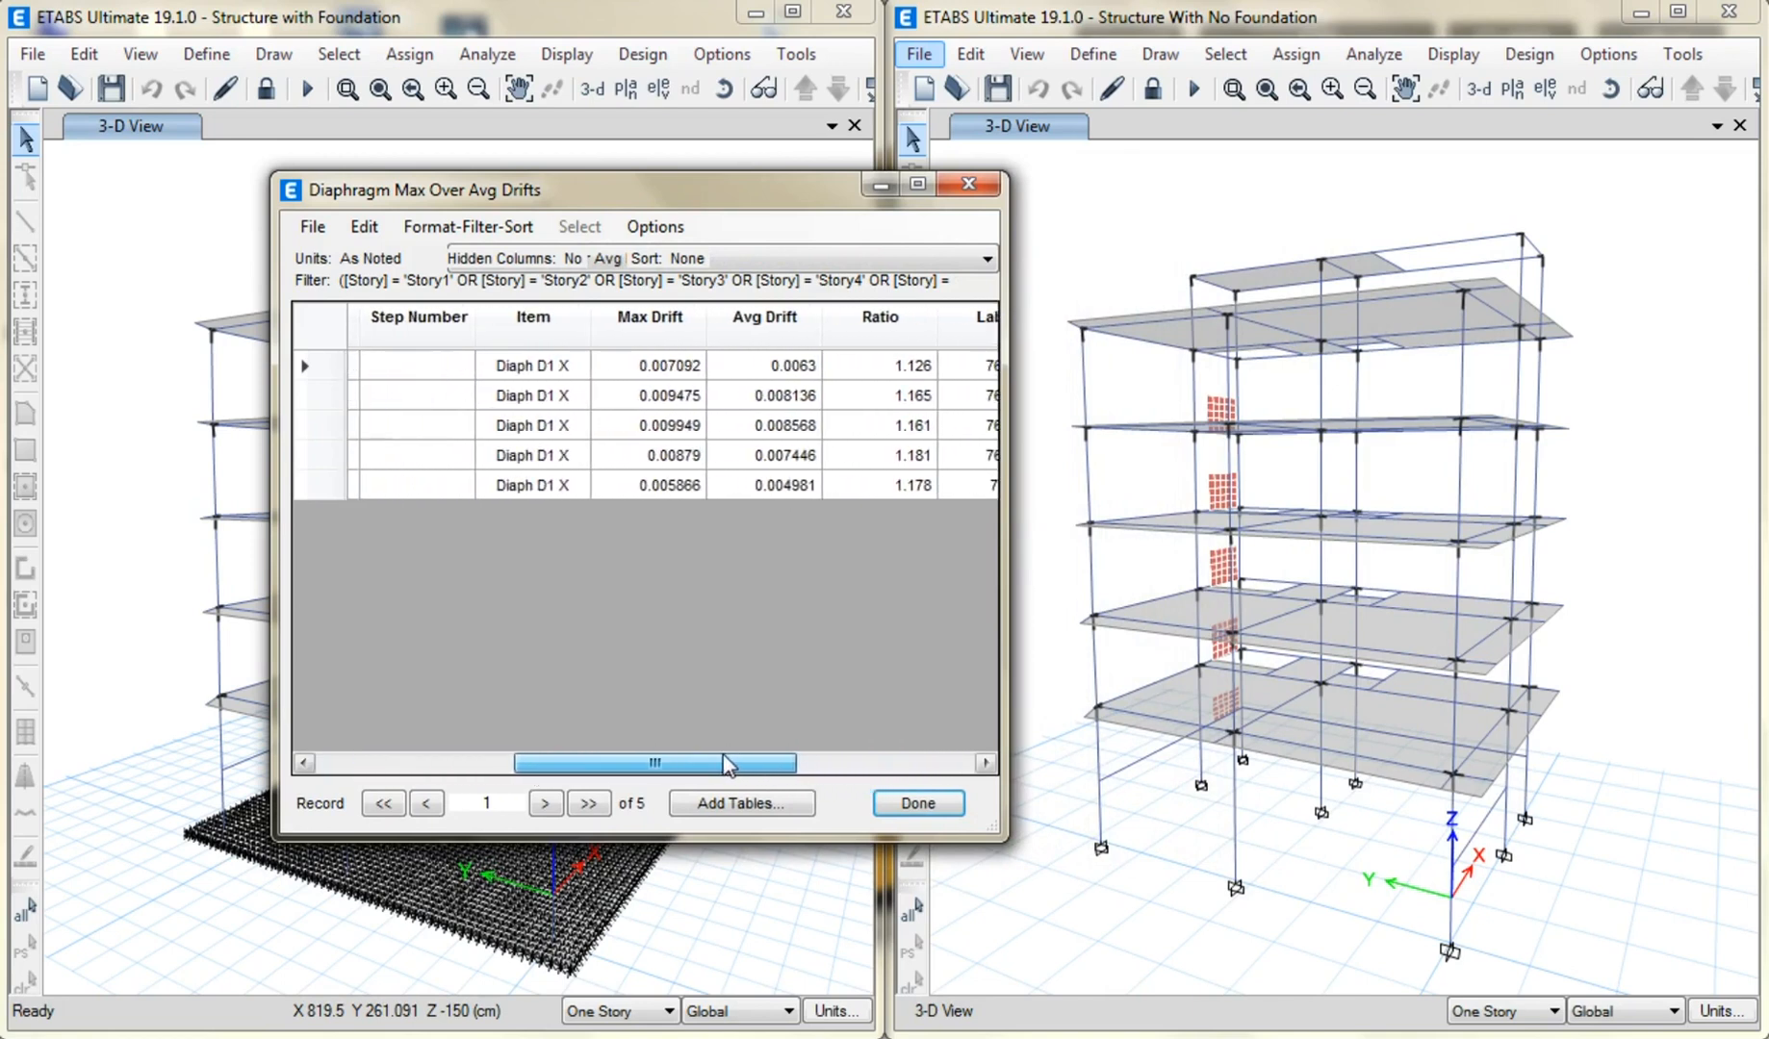
drag(742, 201, 539, 215)
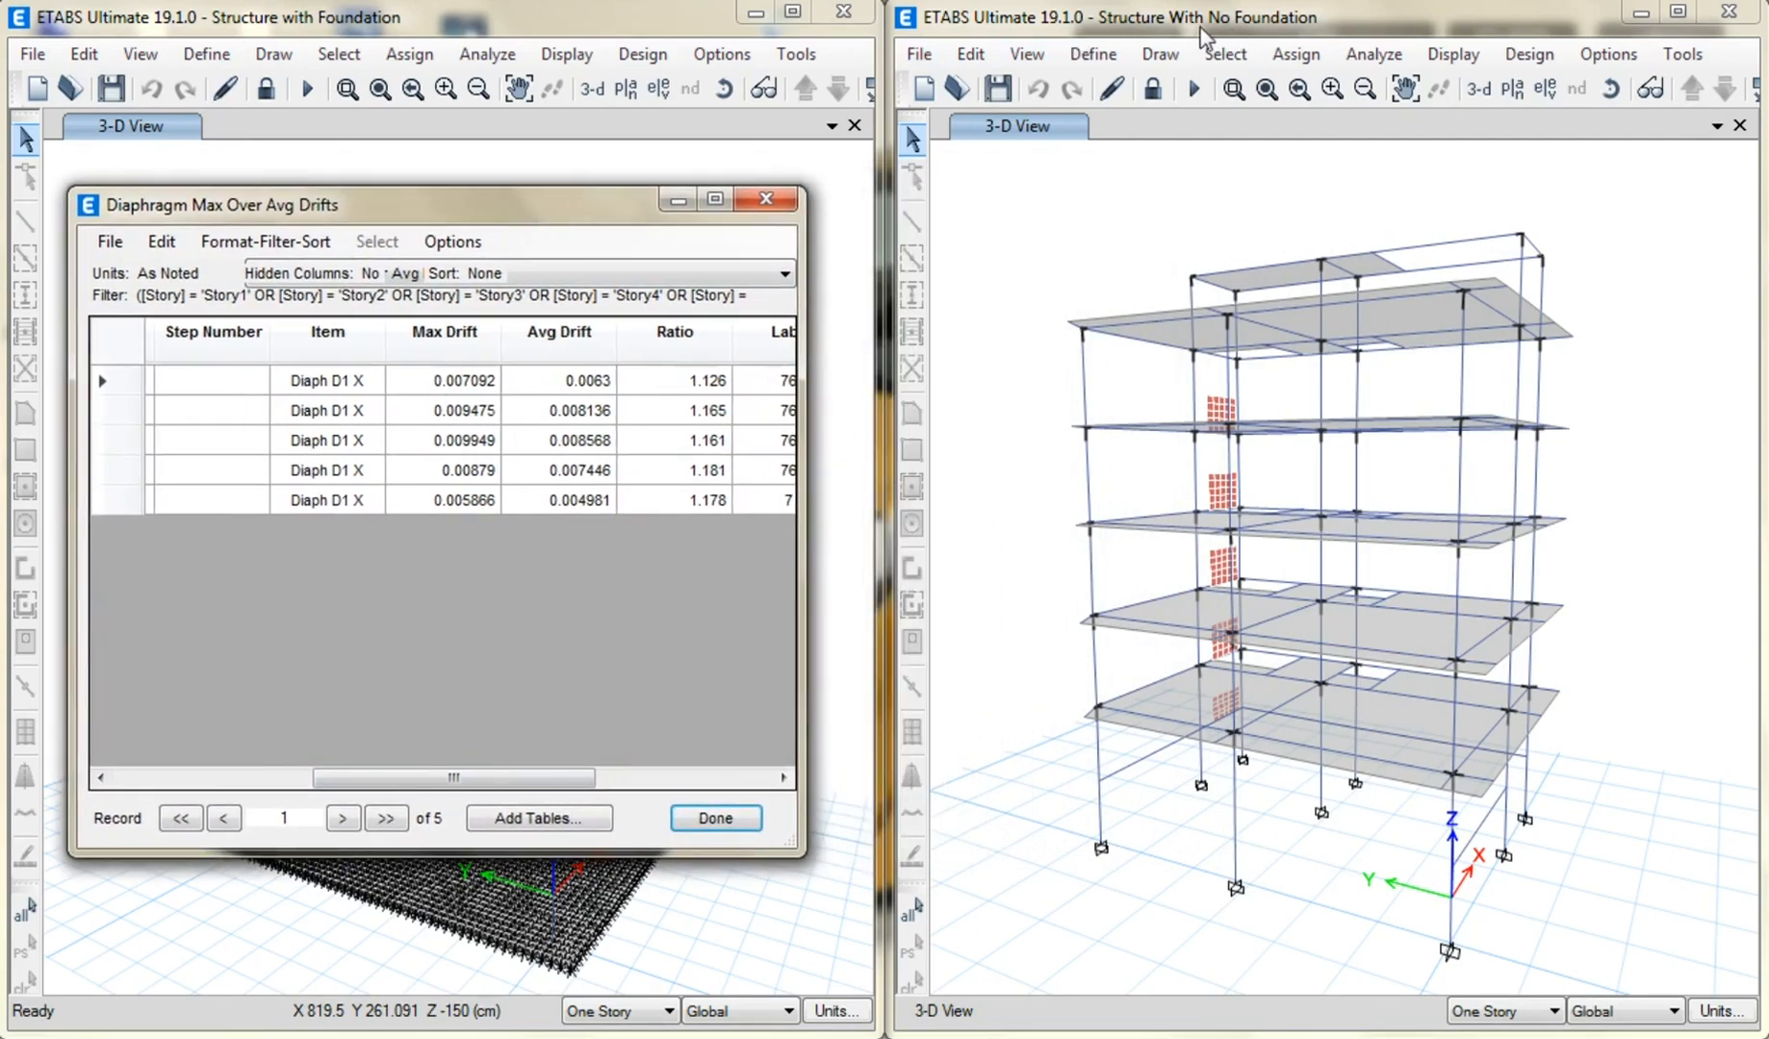
Open the table selection for the Structure With No Foundation model and deselect the Structure Output tables.
click(1235, 25)
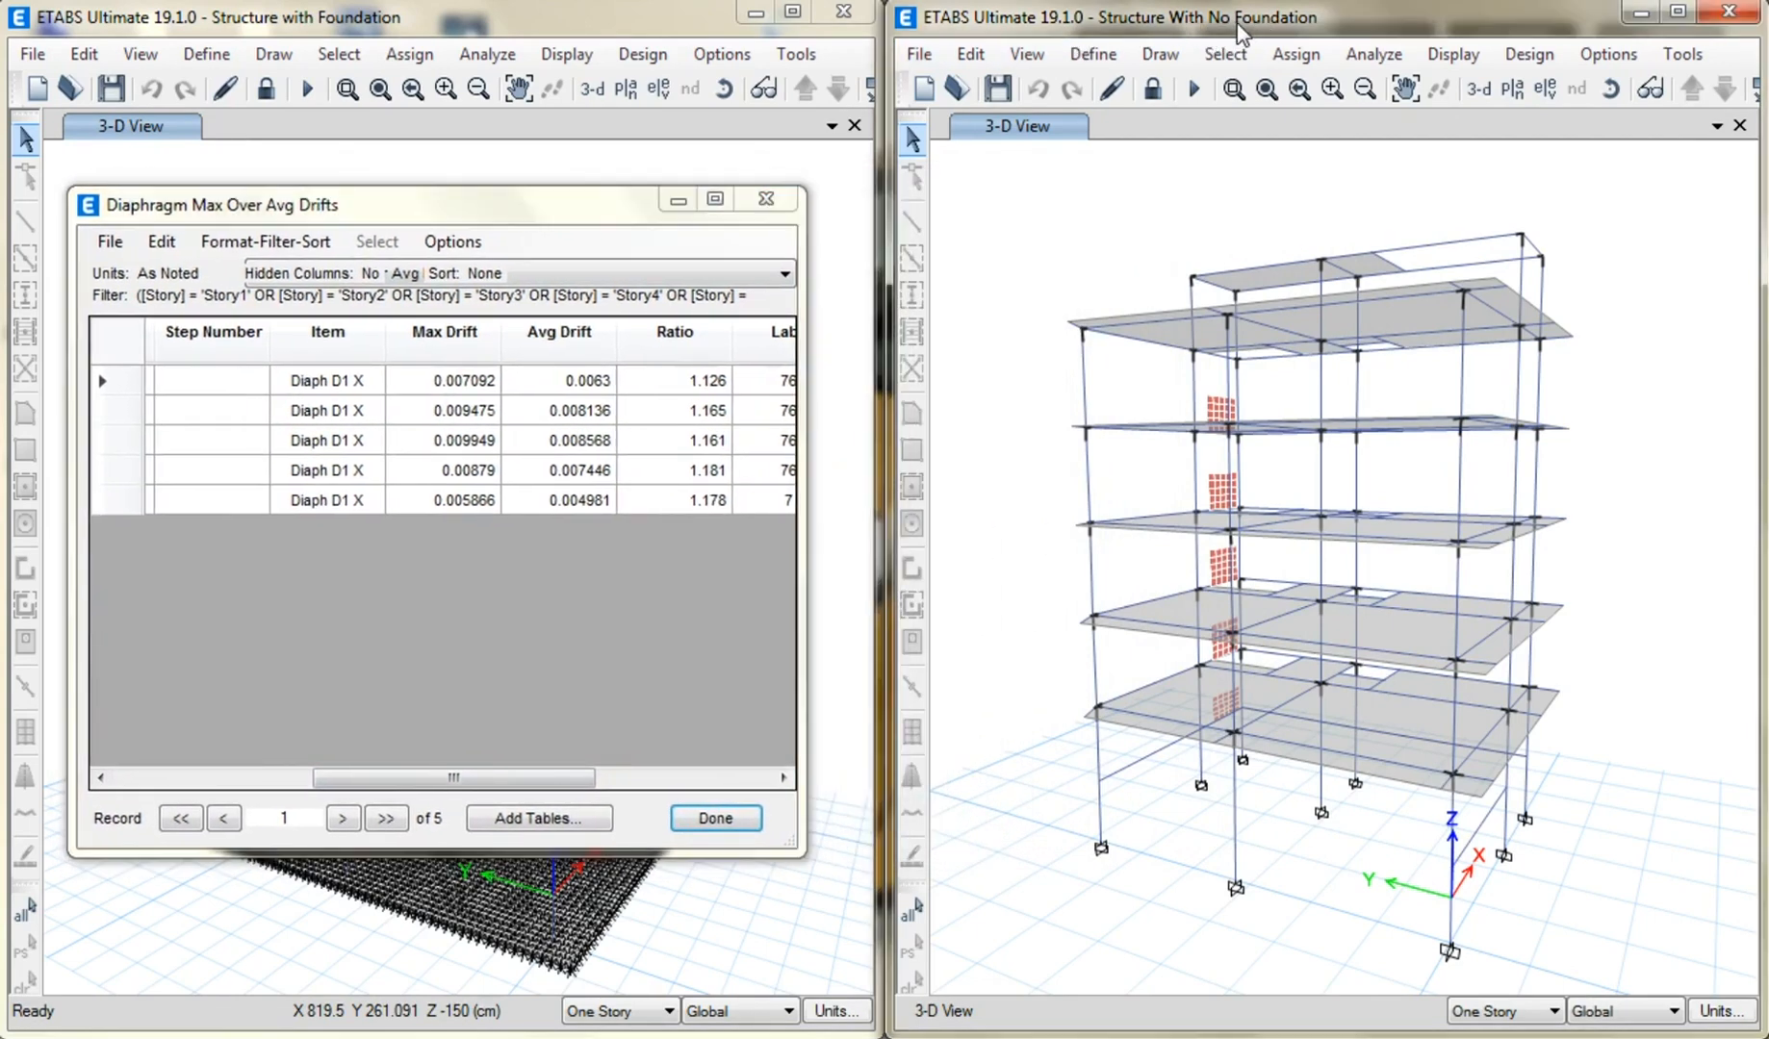
click(1424, 55)
click(1368, 935)
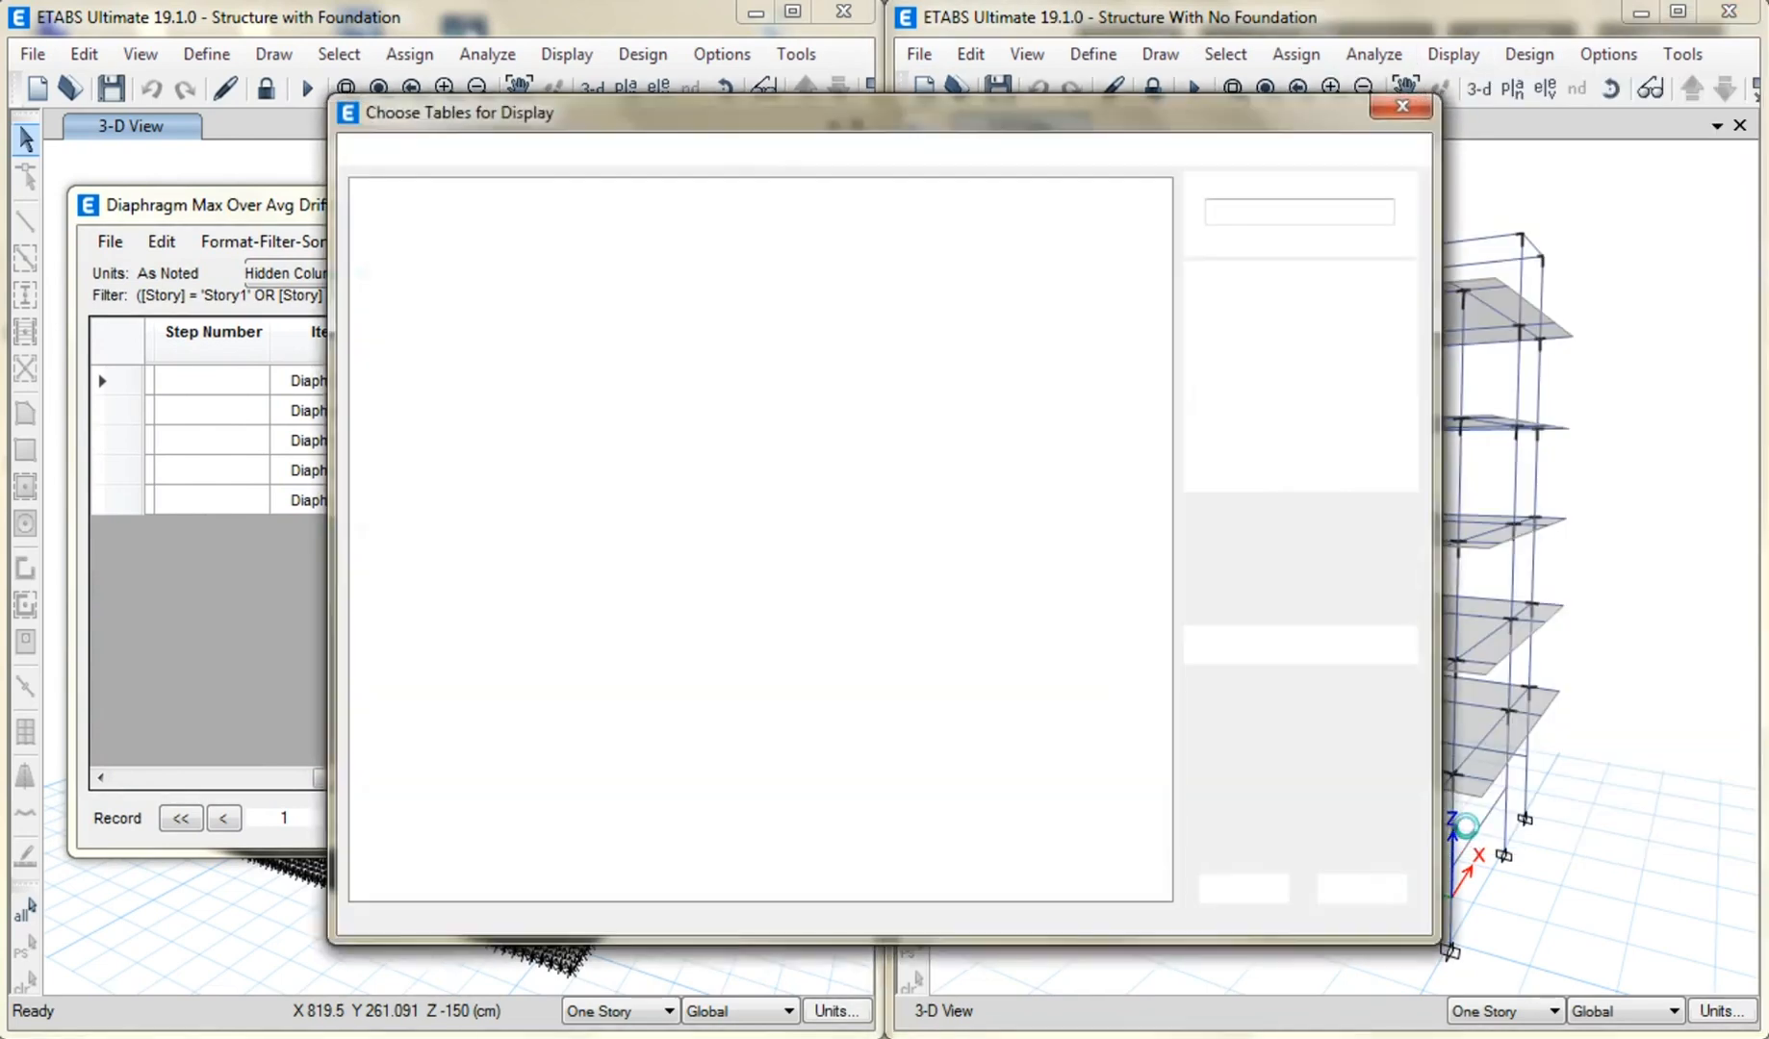
click(407, 539)
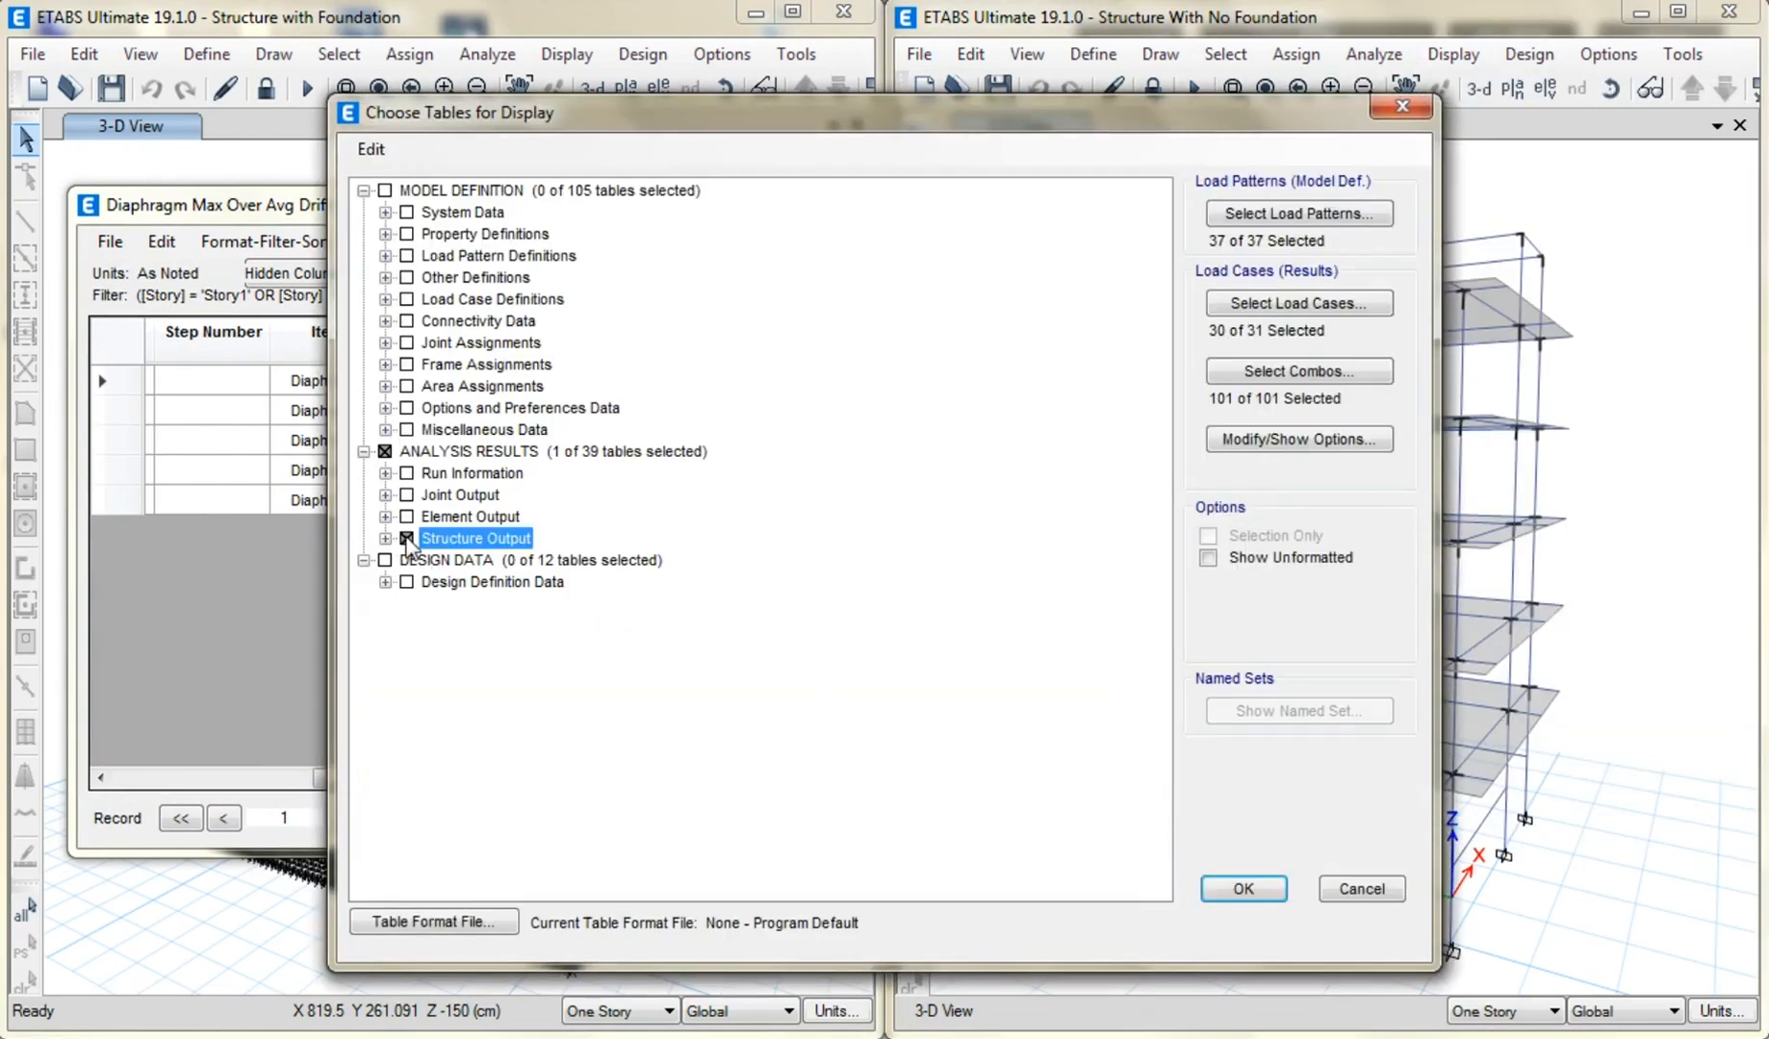
click(407, 539)
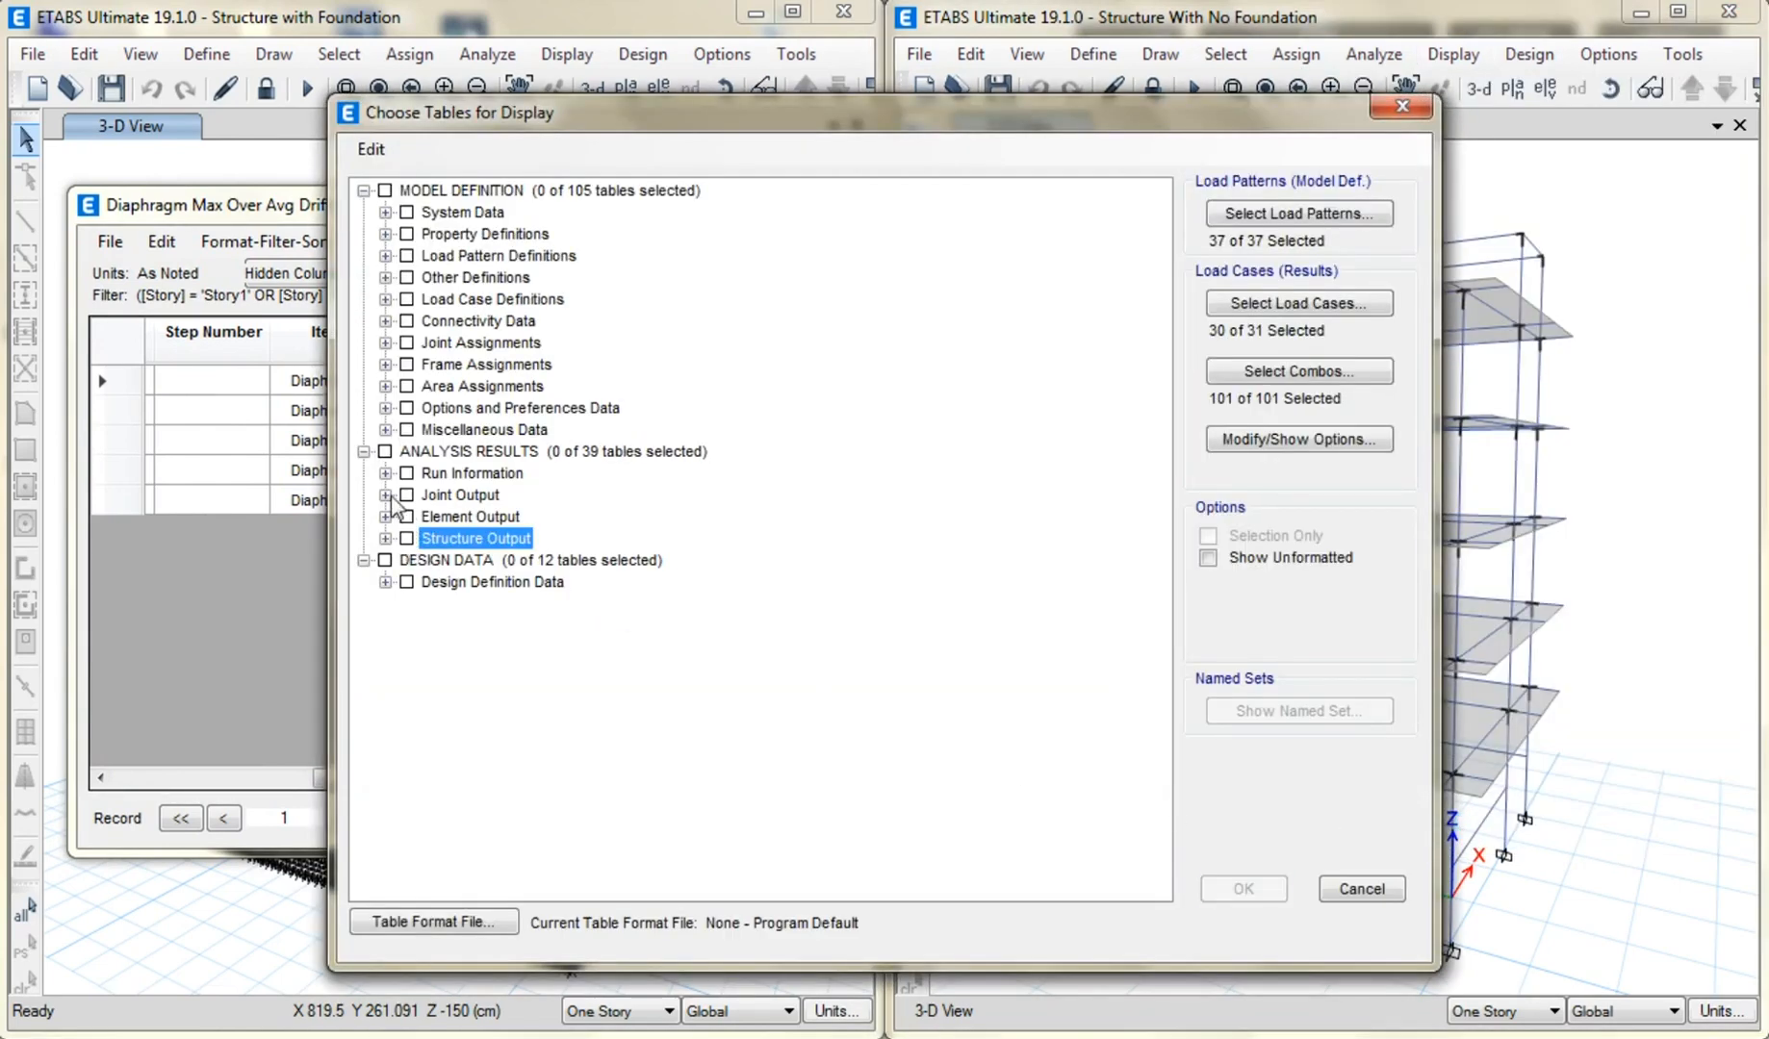
Display the Diaphragm Max Over Avg Drifts table from the joint displacement results of the Structure With No Foundation model.
click(385, 496)
click(407, 517)
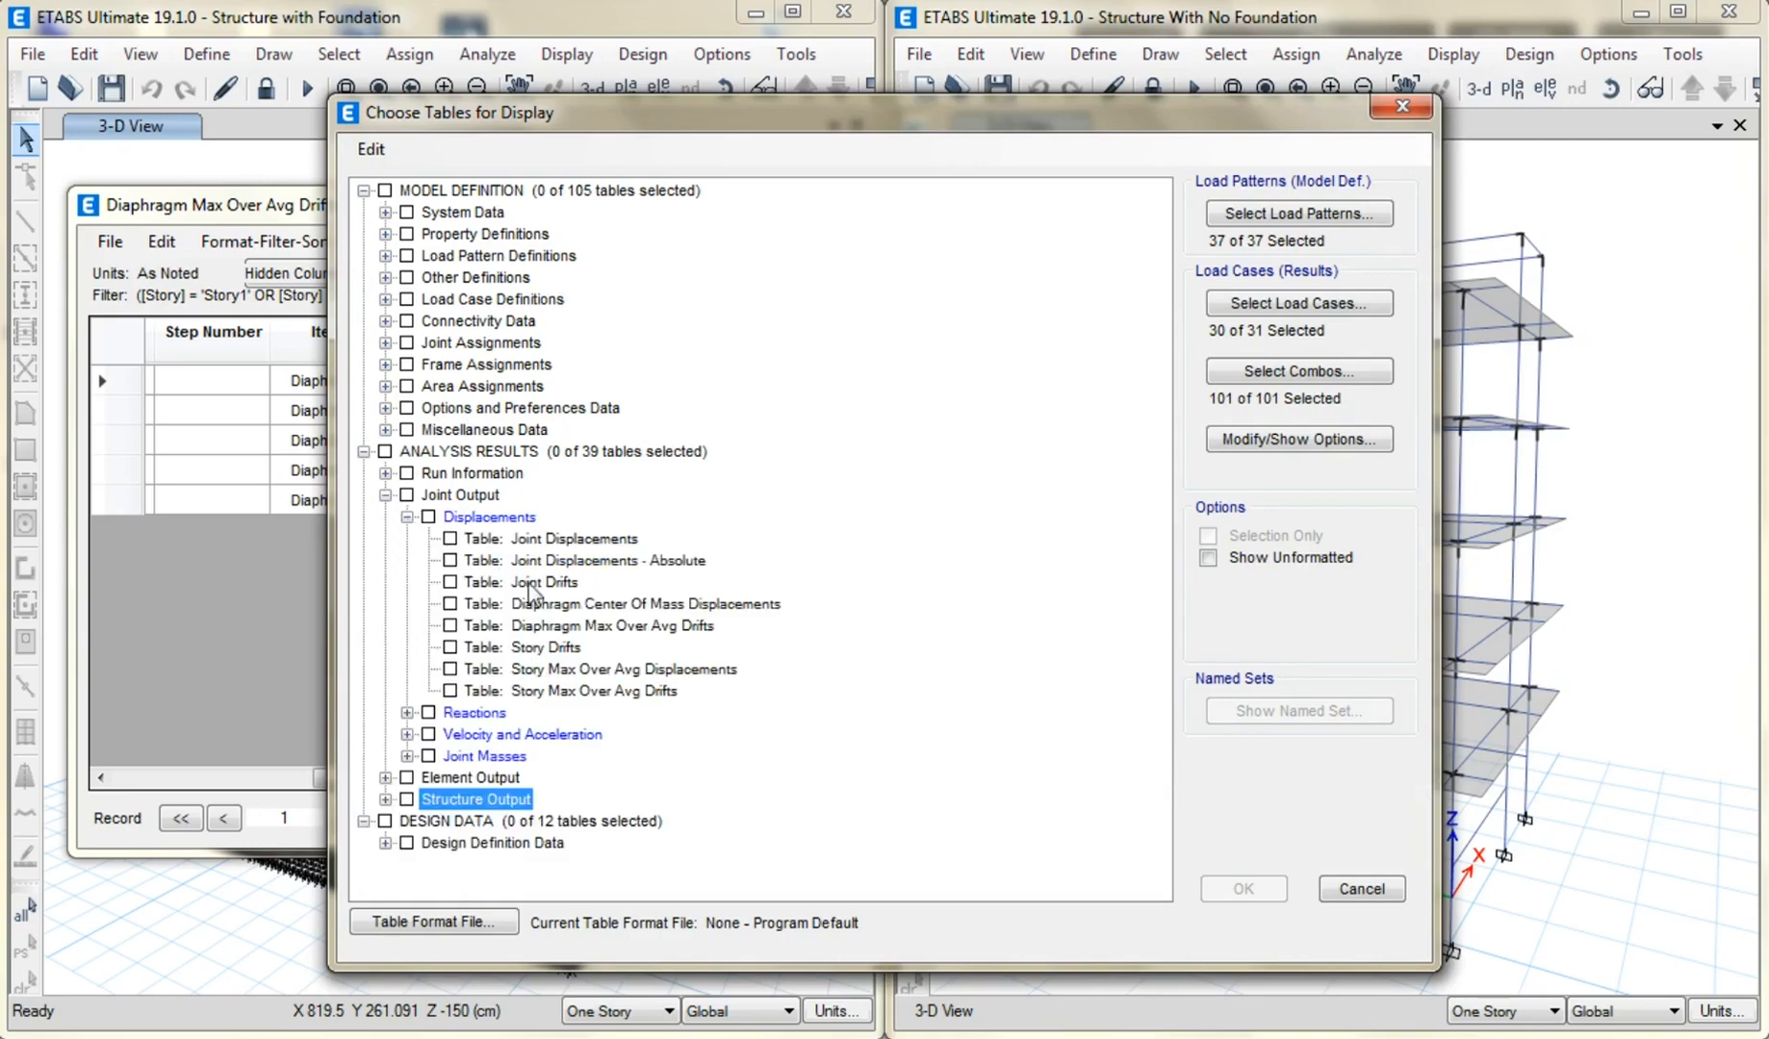
click(650, 626)
double_click(650, 626)
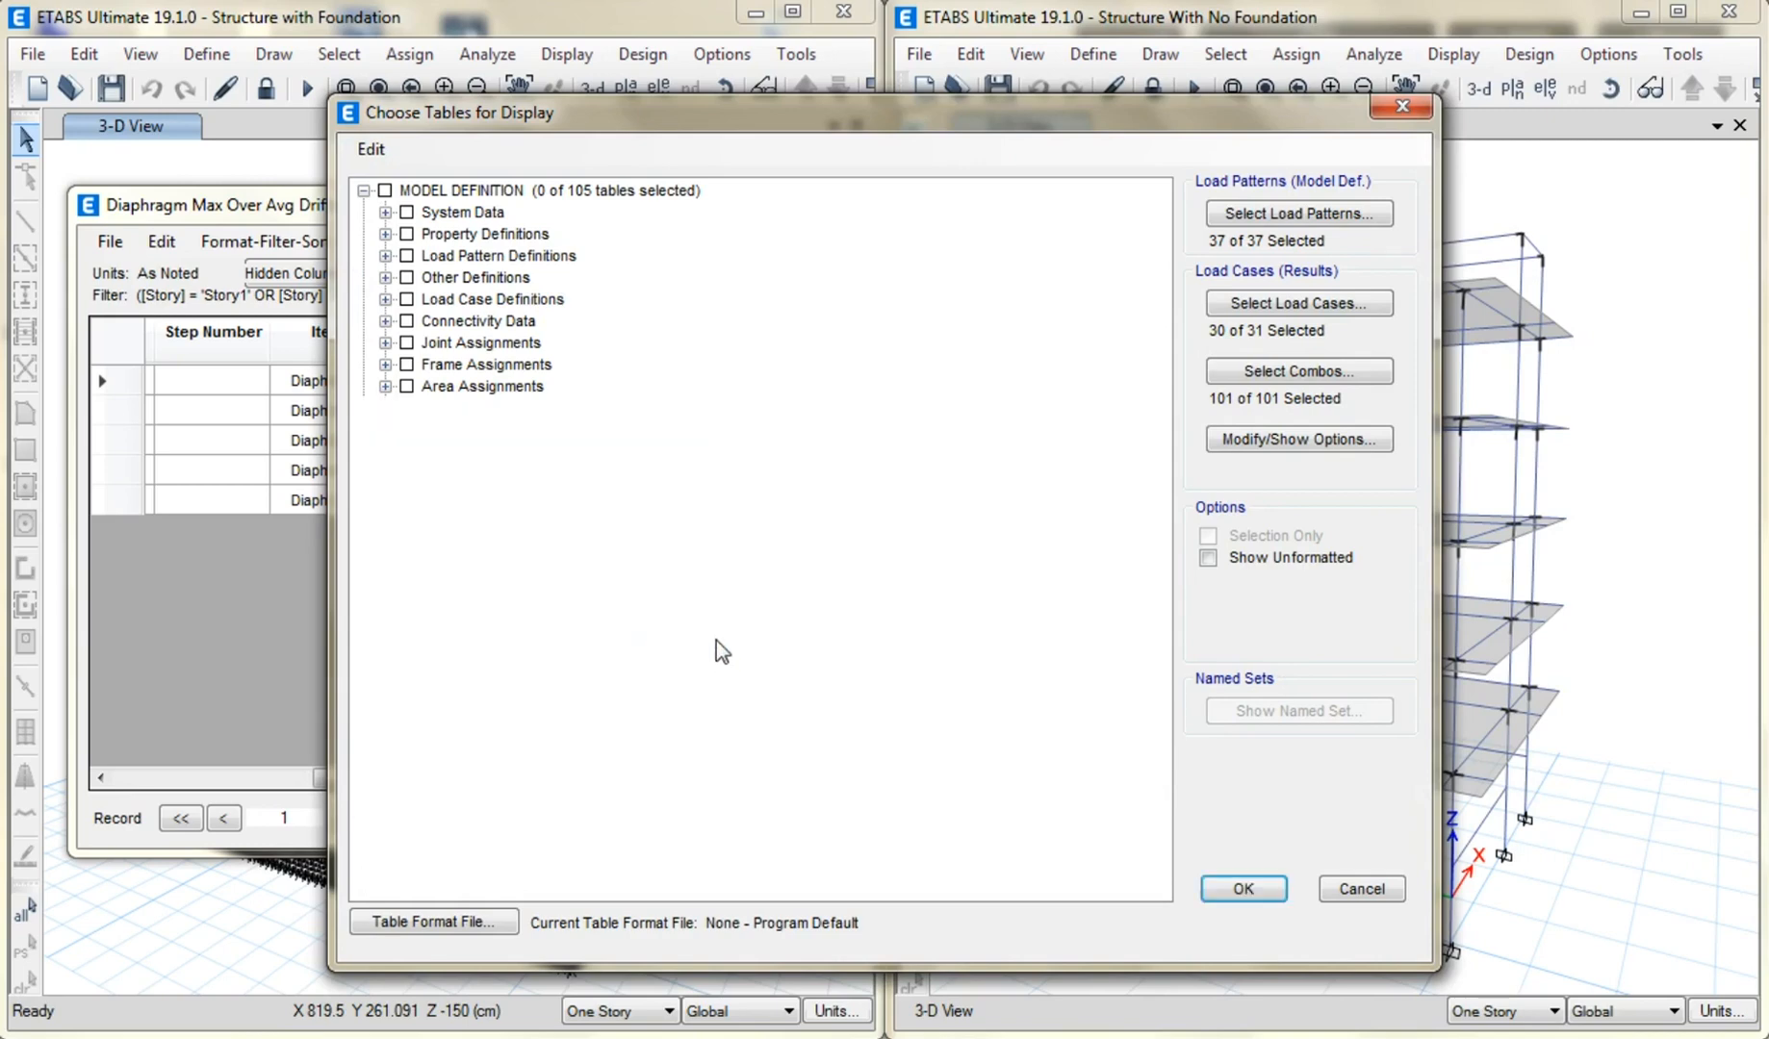
click(1241, 888)
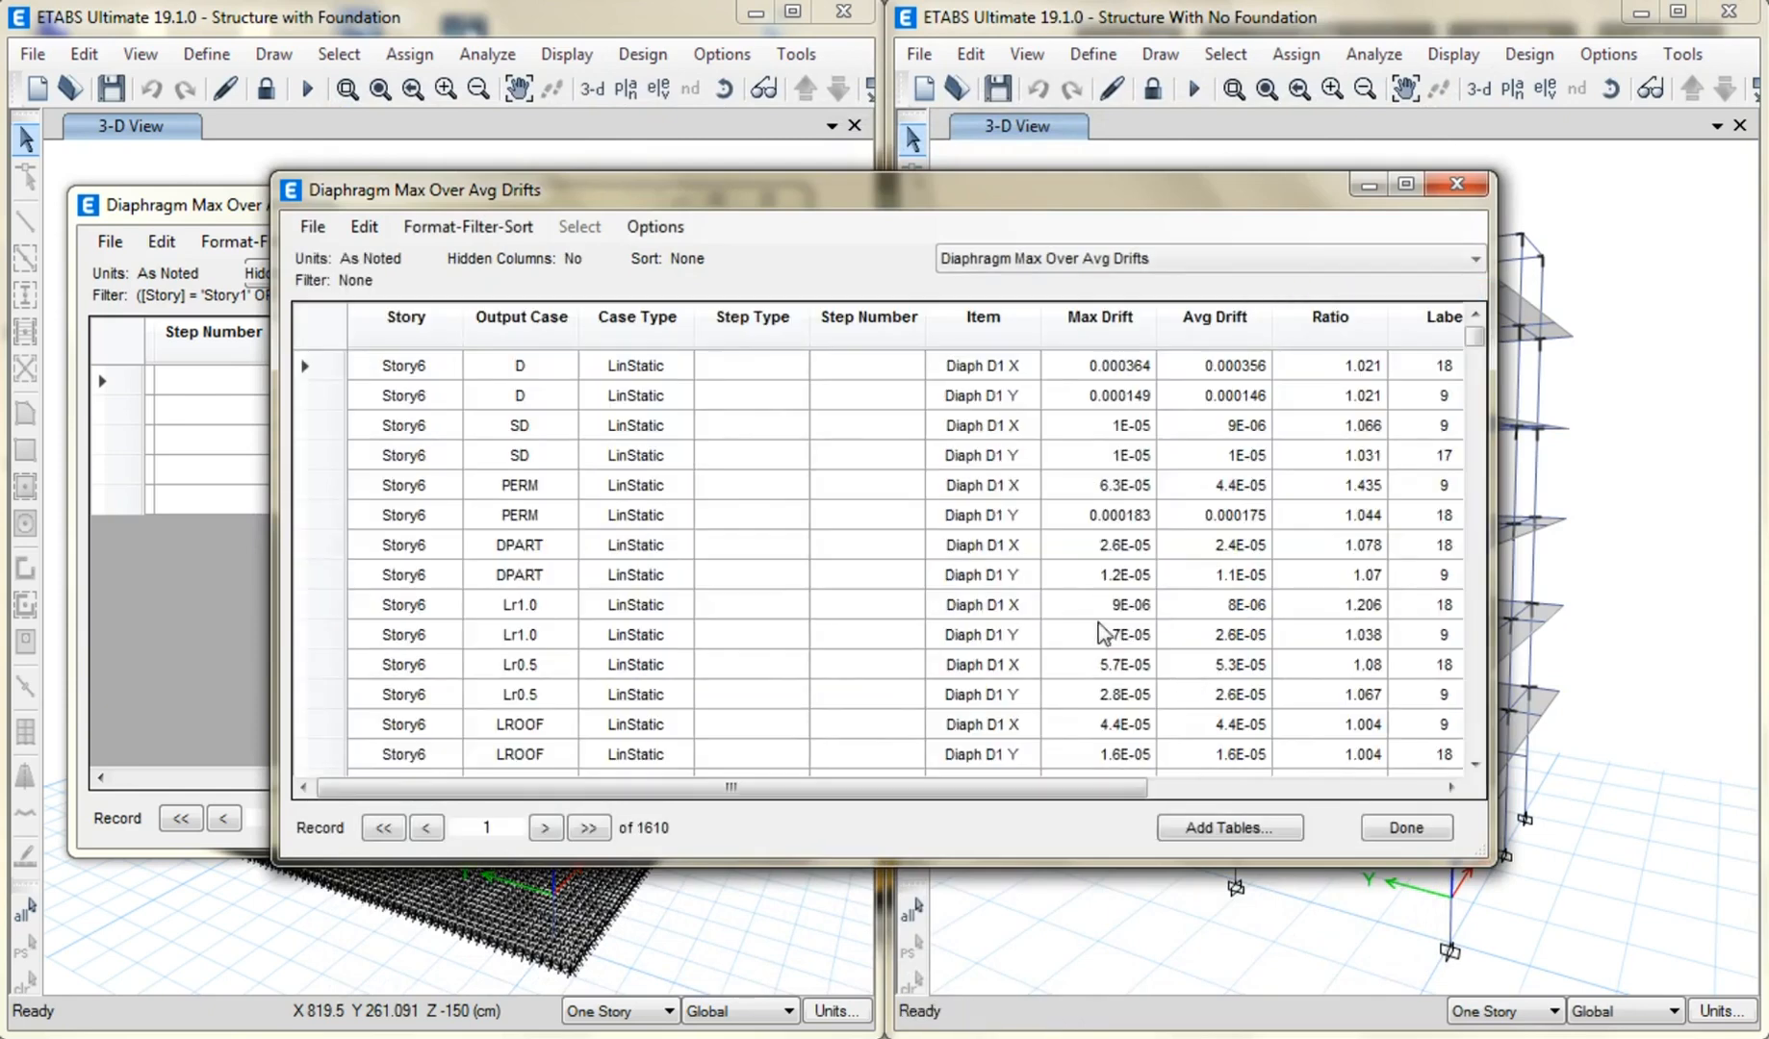
Filter the Structure With No Foundation diaphragm drifts table to Story1 through Story5.
click(406, 319)
click(555, 364)
drag(558, 370, 548, 435)
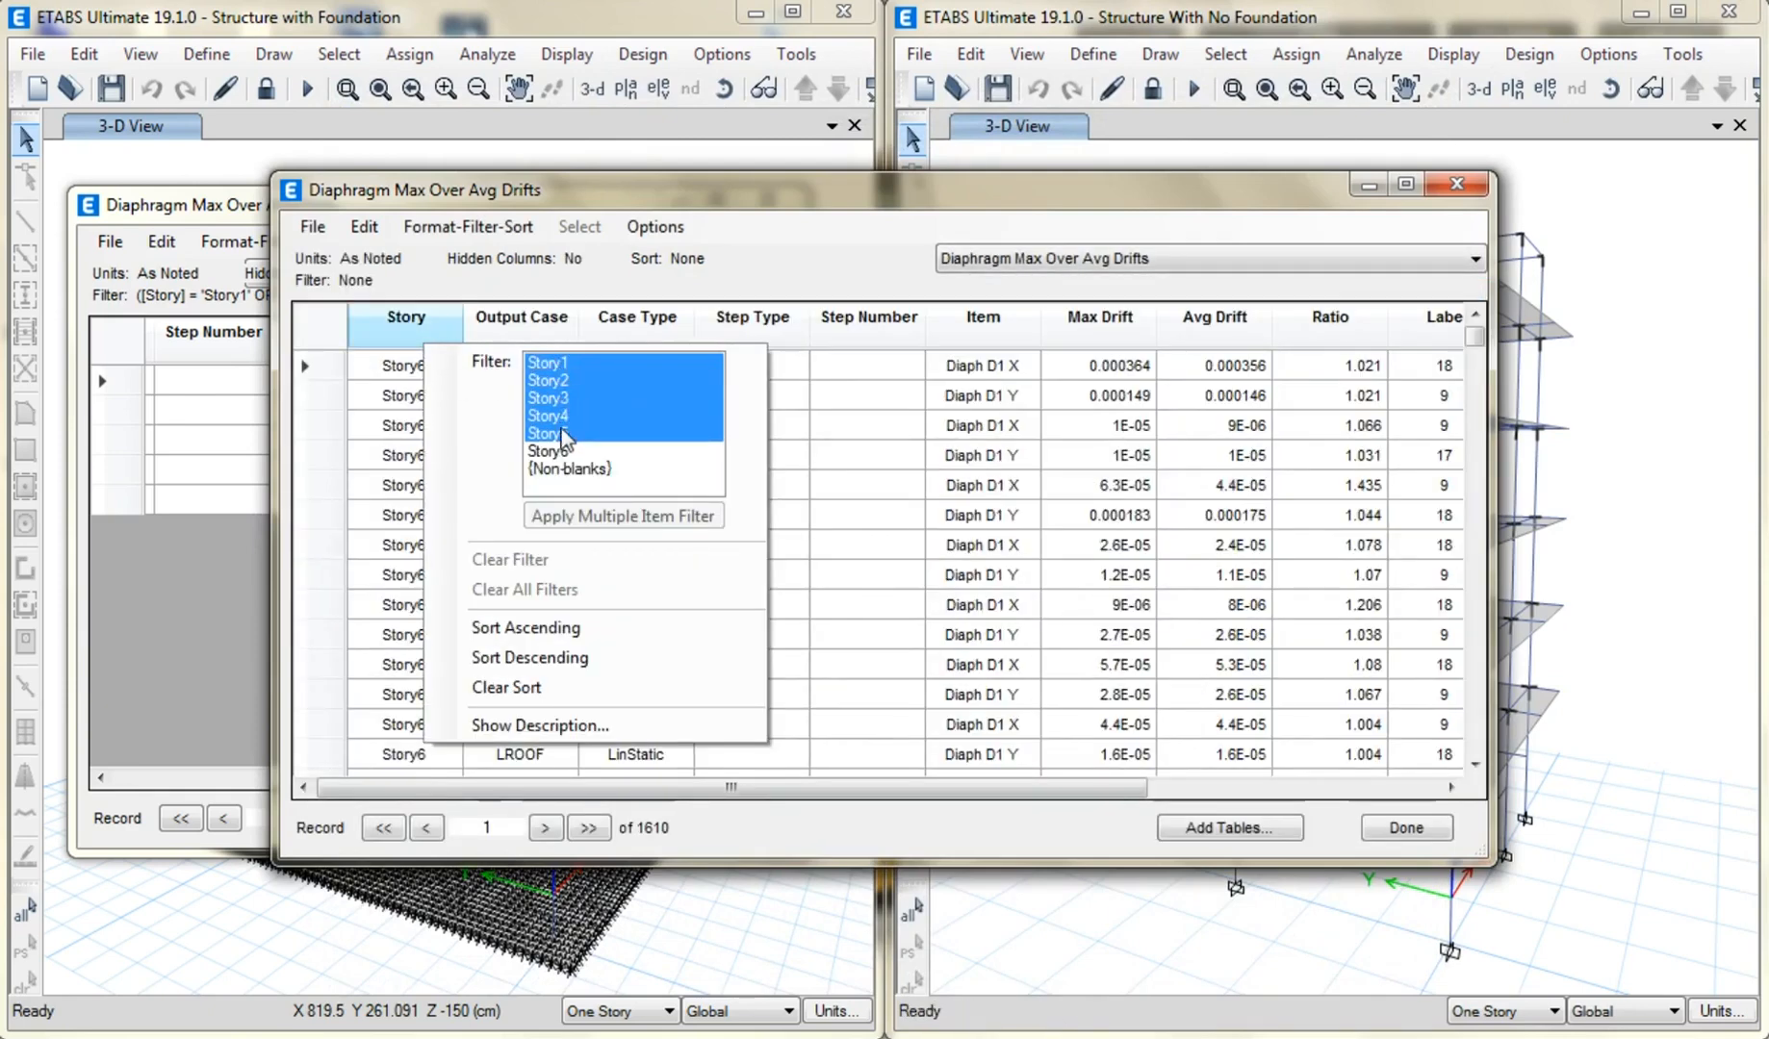
click(577, 517)
Filter the Structure With No Foundation drifts table by output case EX, and switch that filter to EXN.
click(695, 399)
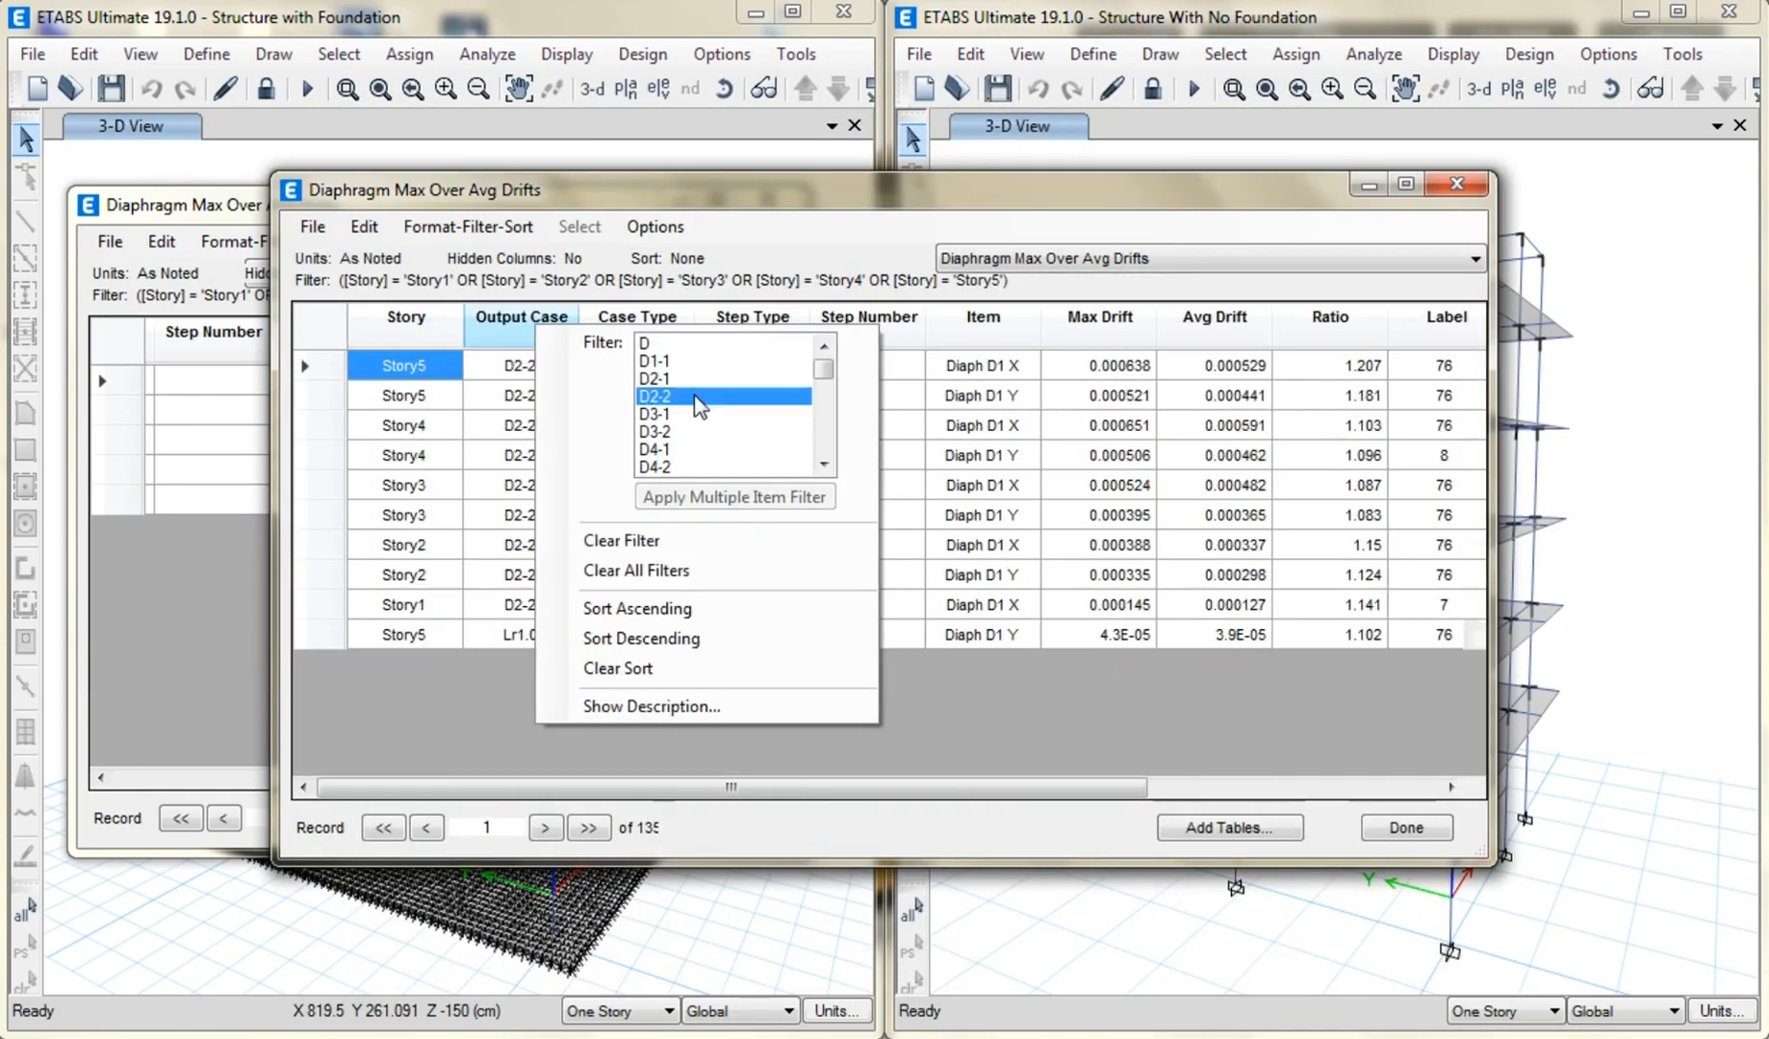
scroll(693, 403, down, 2)
click(693, 415)
scroll(692, 408, down, 1)
scroll(697, 417, down, 1)
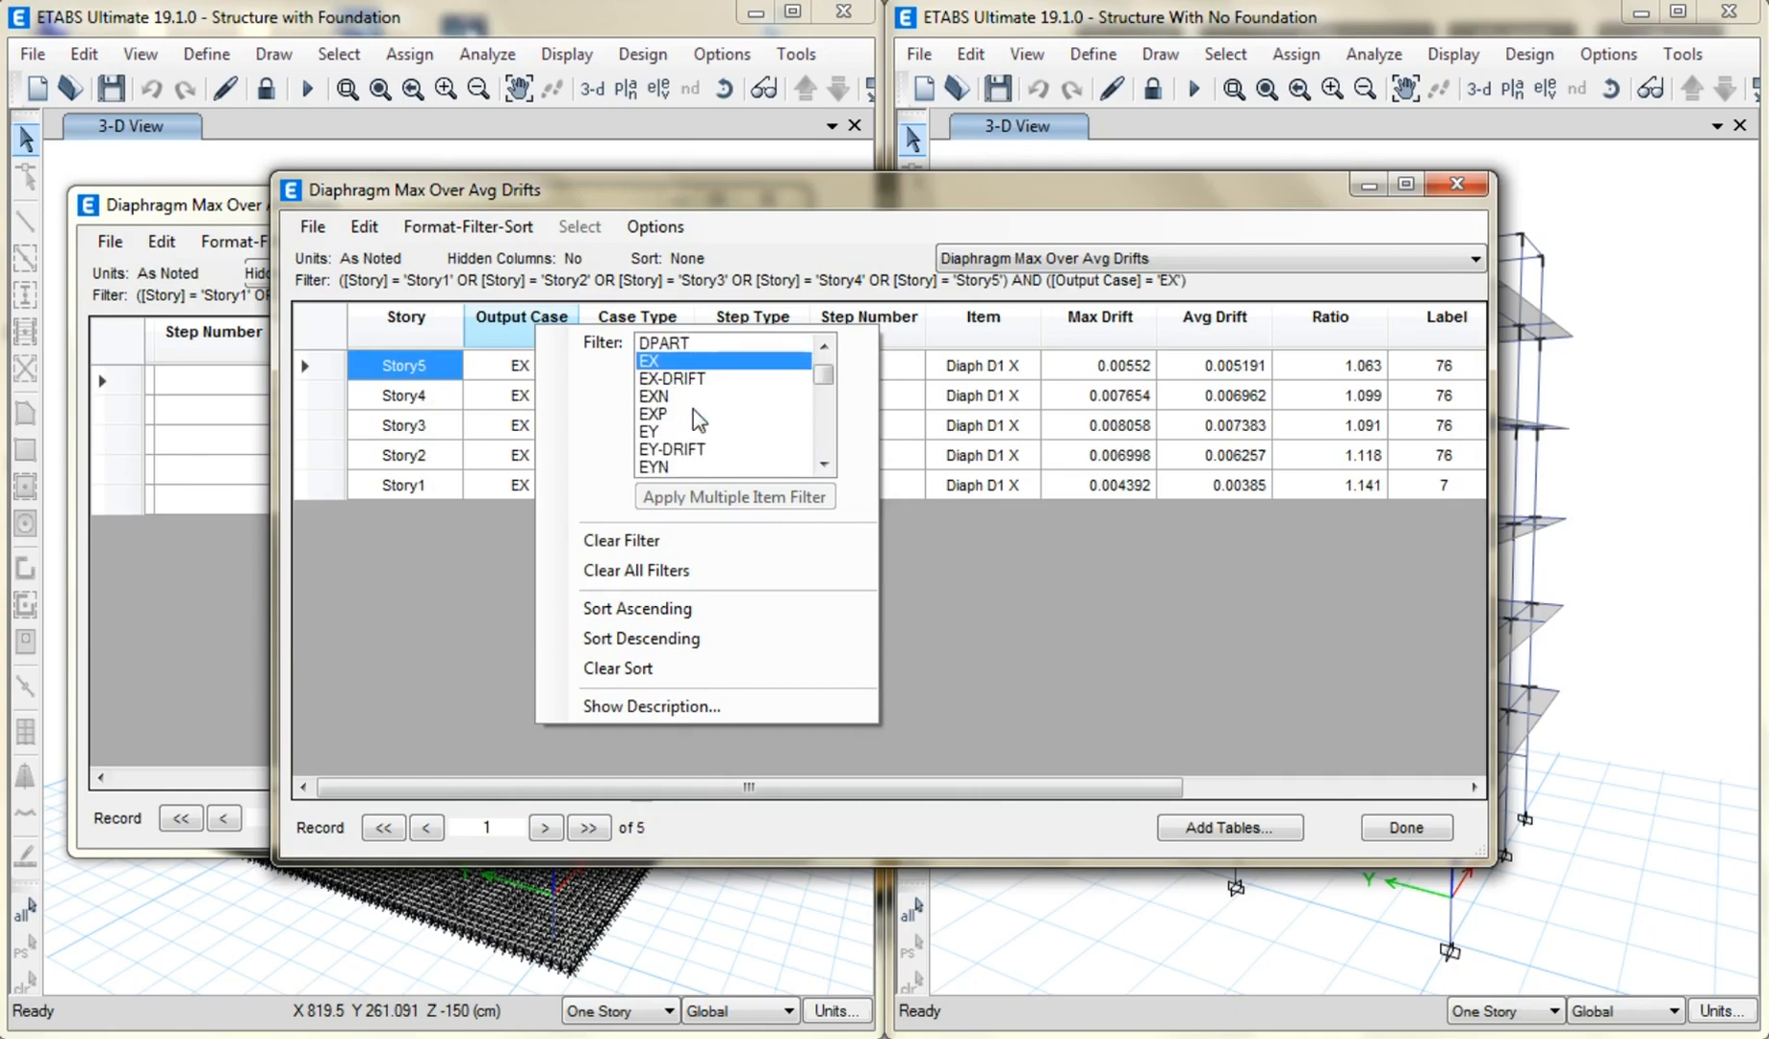
click(673, 398)
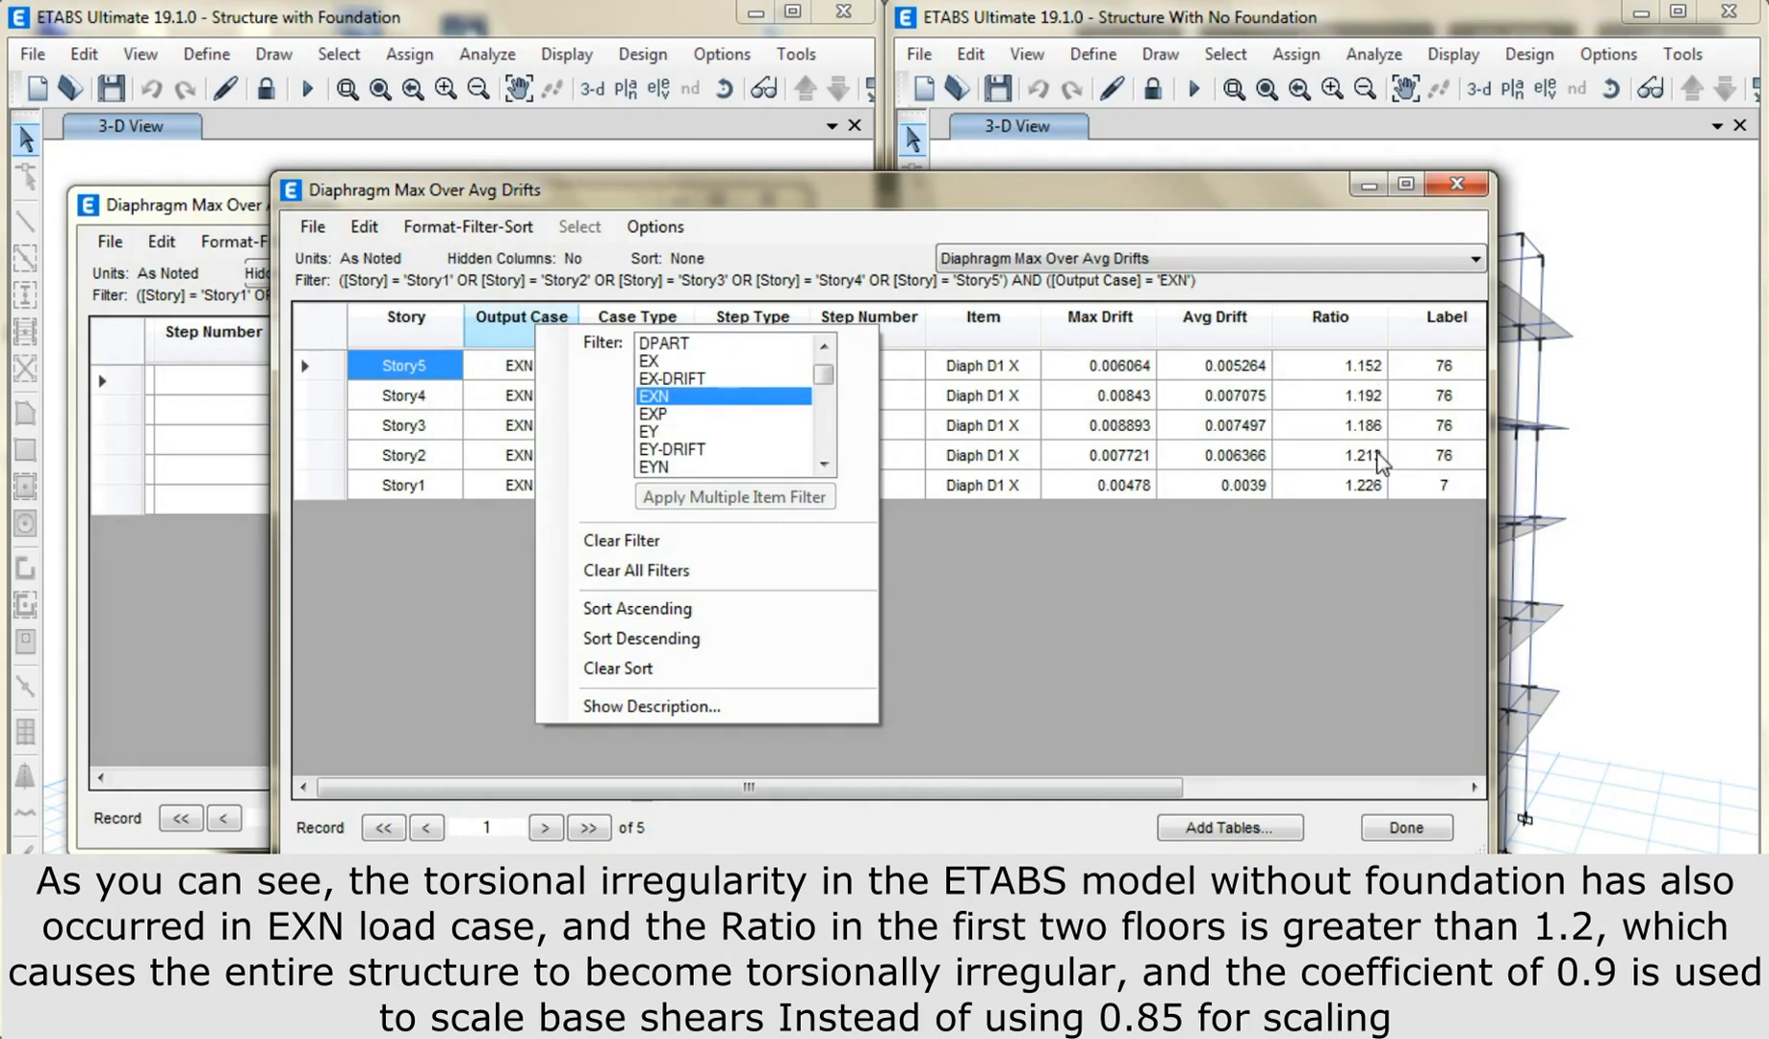
Review the drift ratios for output cases EXP, EYN and EYP without the foundation, and return the filter to EXN.
click(664, 415)
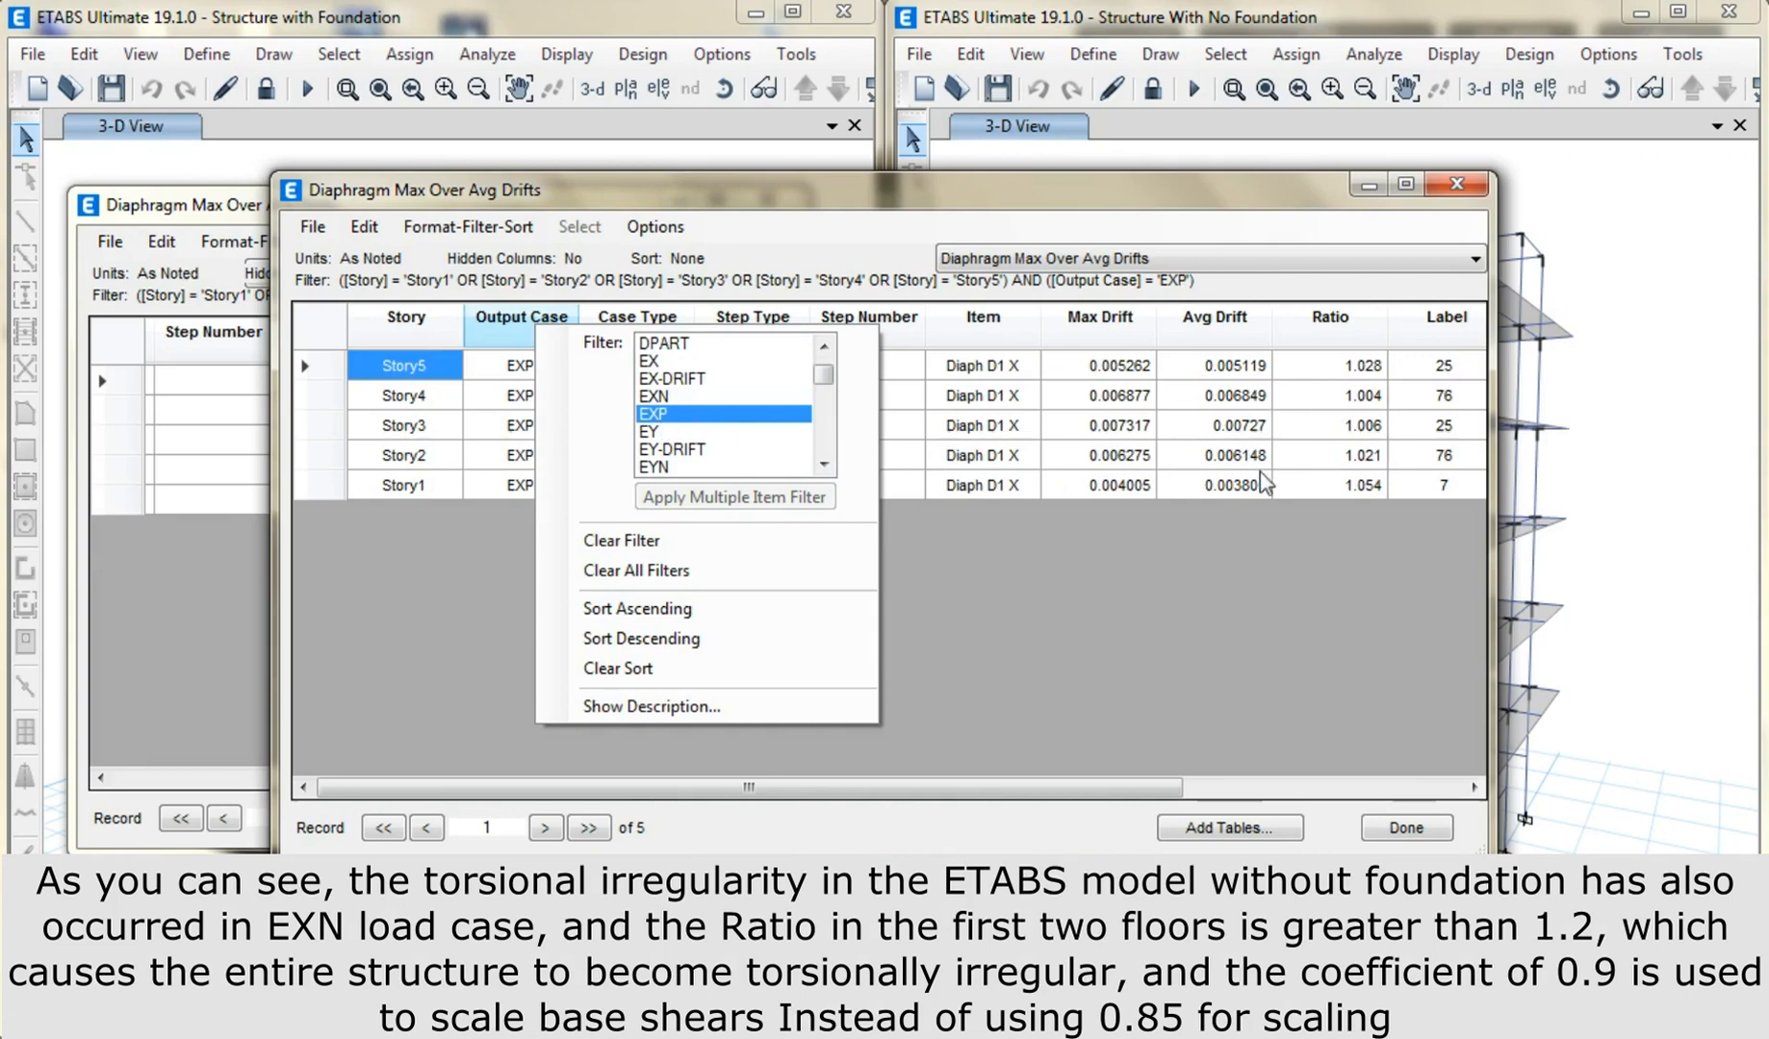
click(823, 463)
click(822, 464)
click(656, 431)
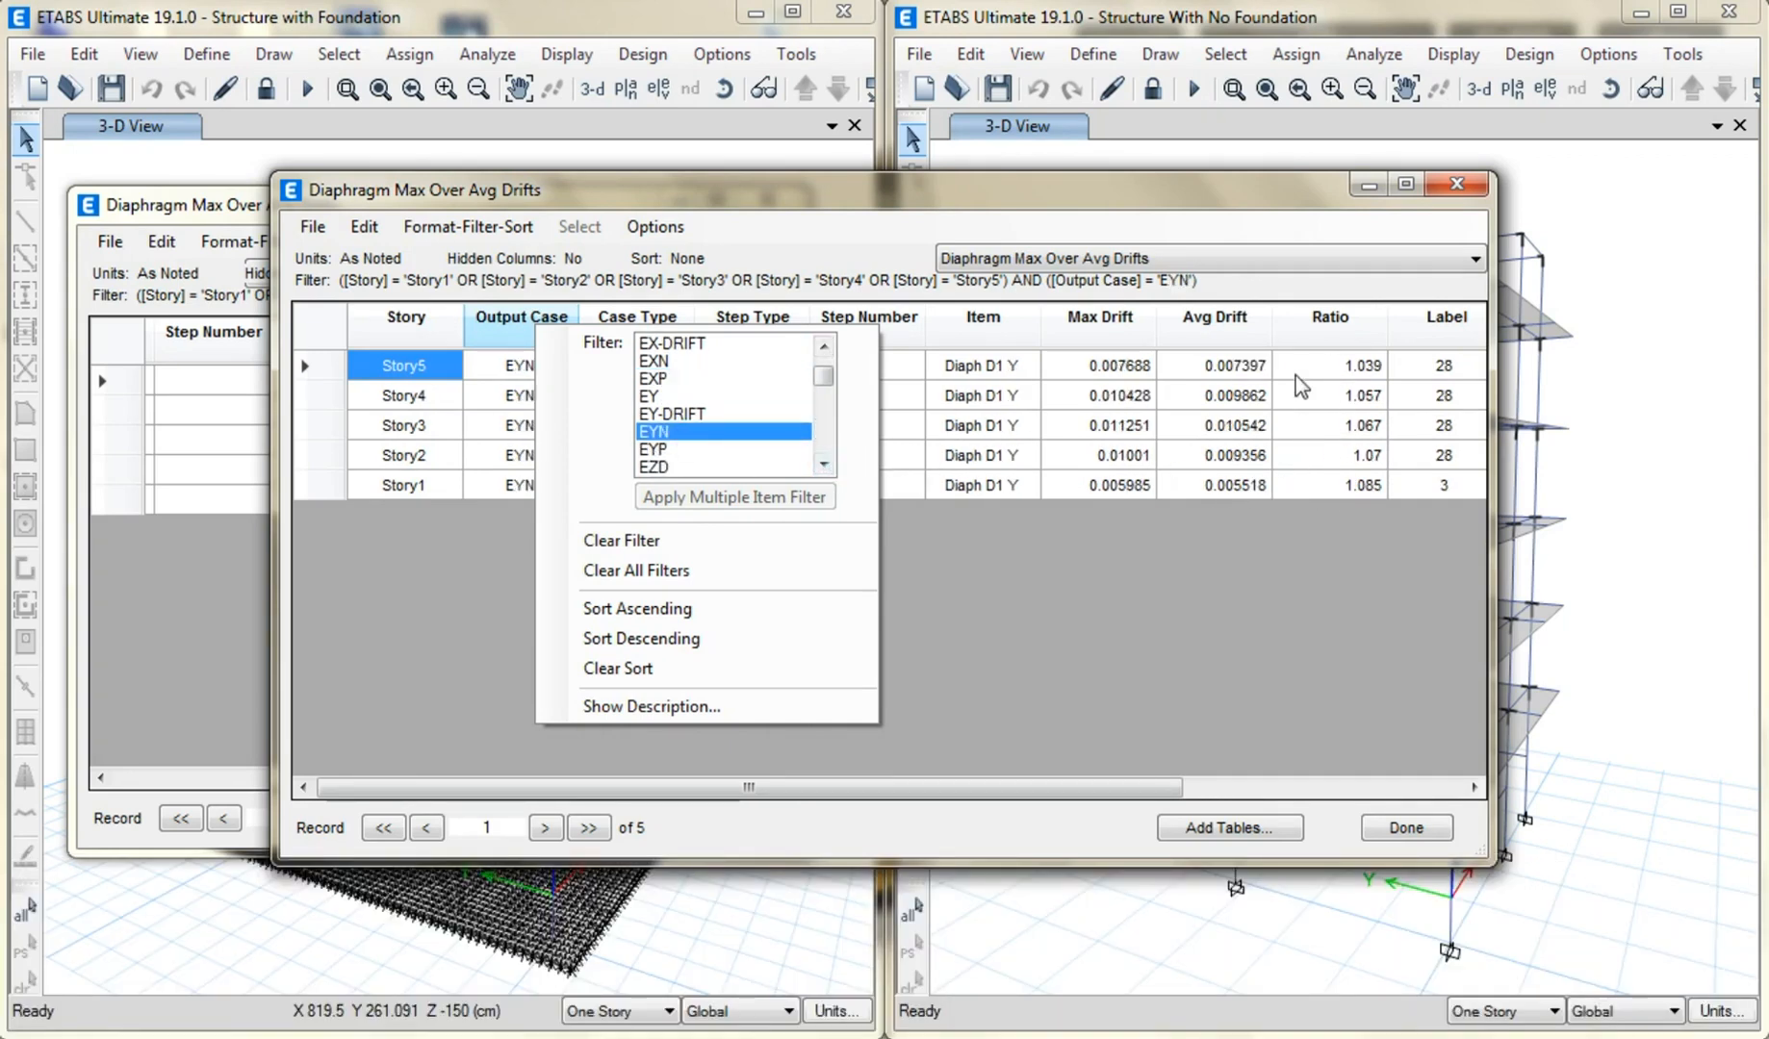
click(693, 448)
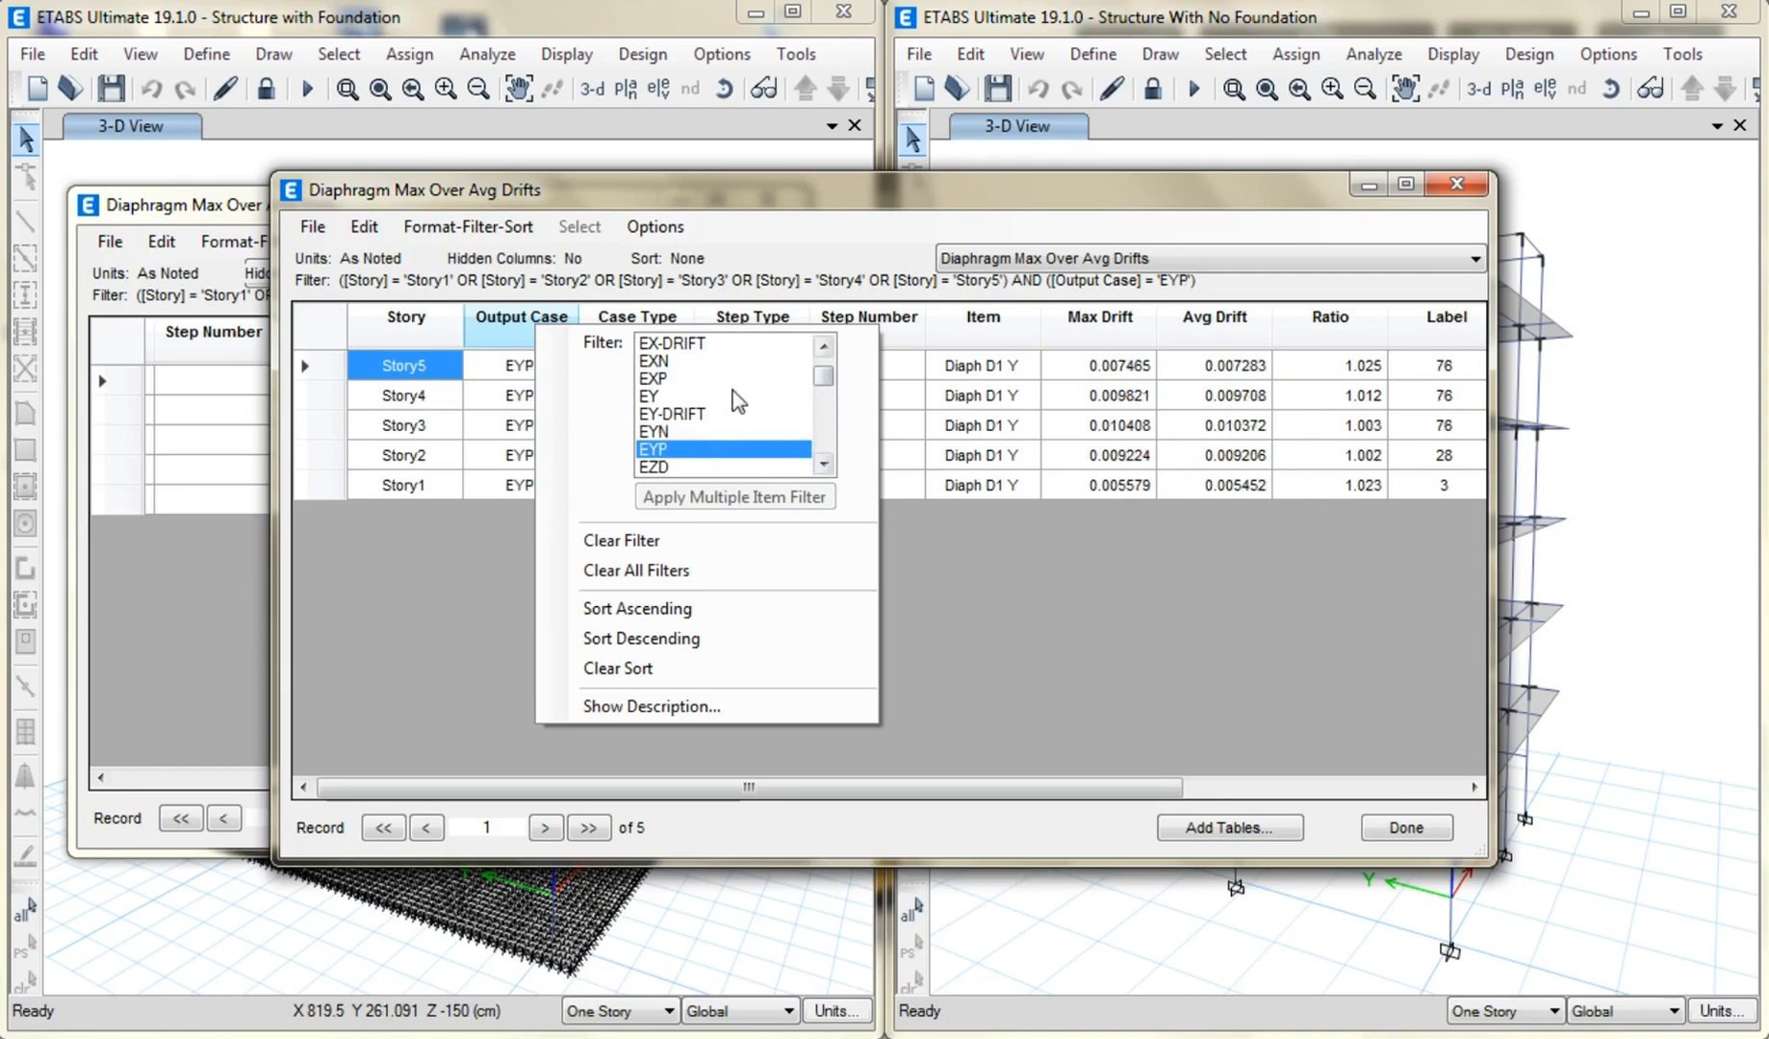
click(654, 362)
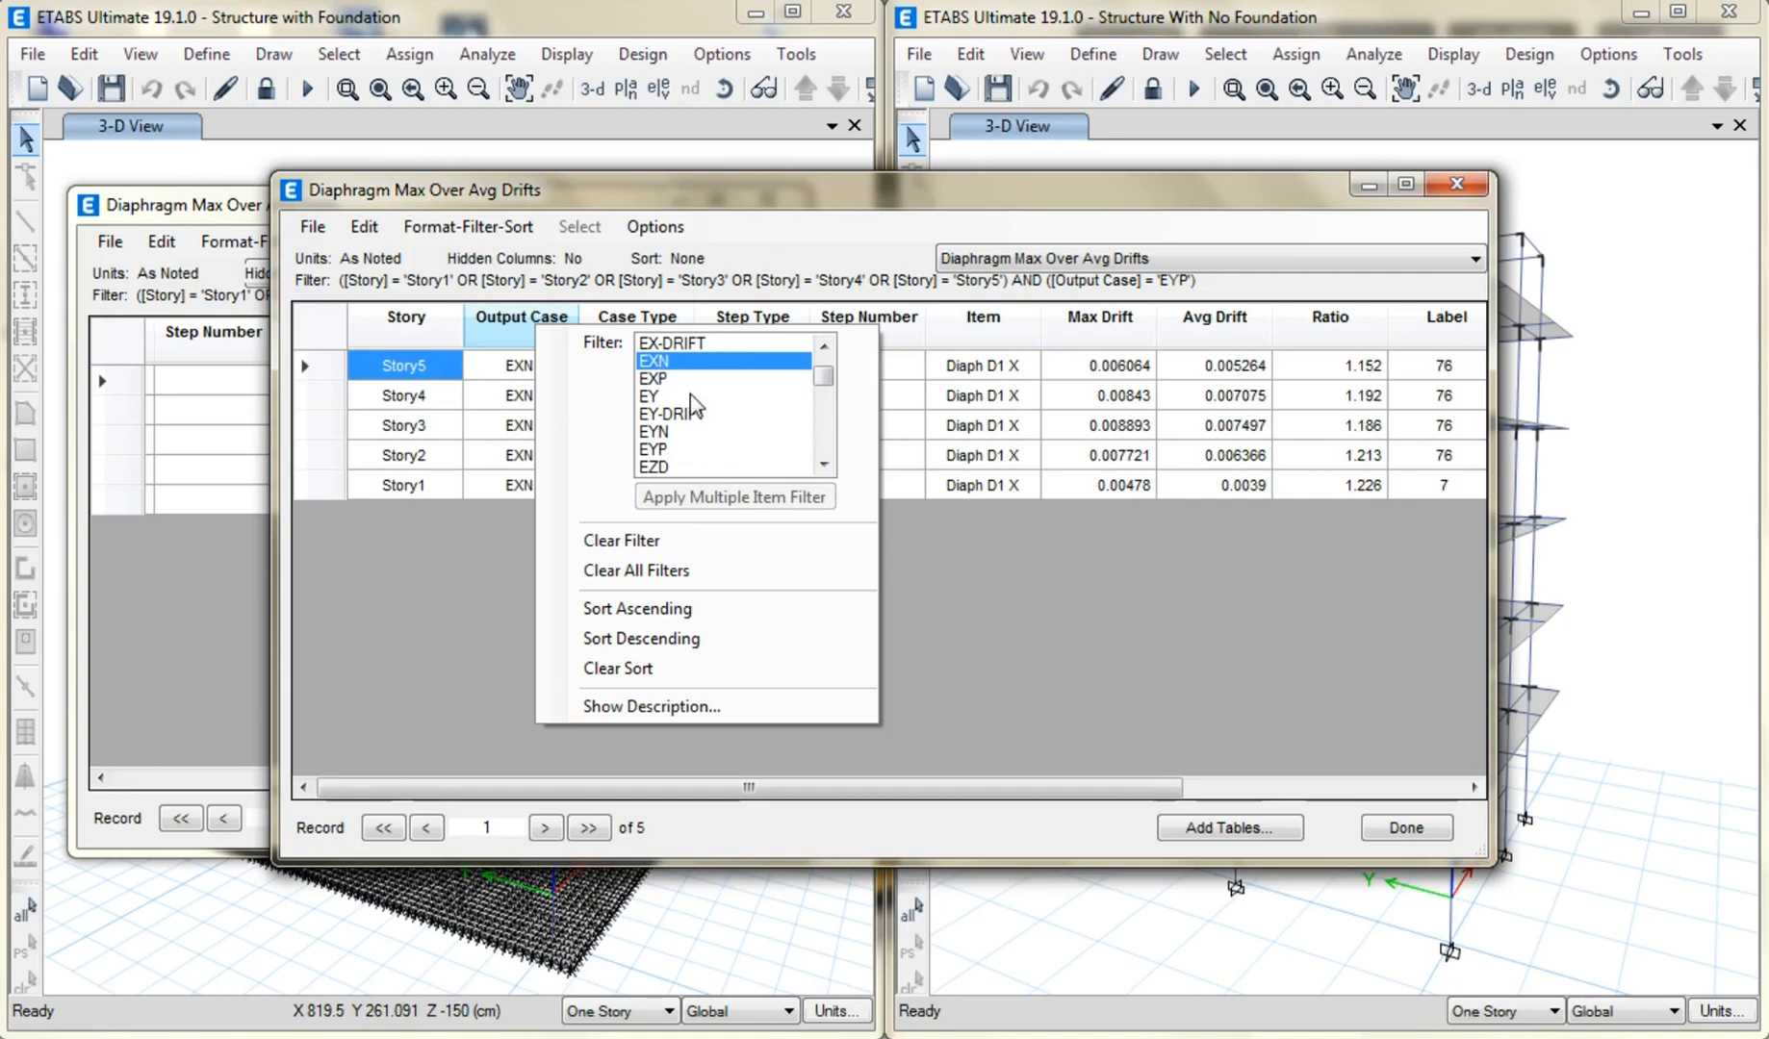
Shrink the Structure With No Foundation drifts table, place it over its own model window and bring its Ratio column into view.
click(1004, 577)
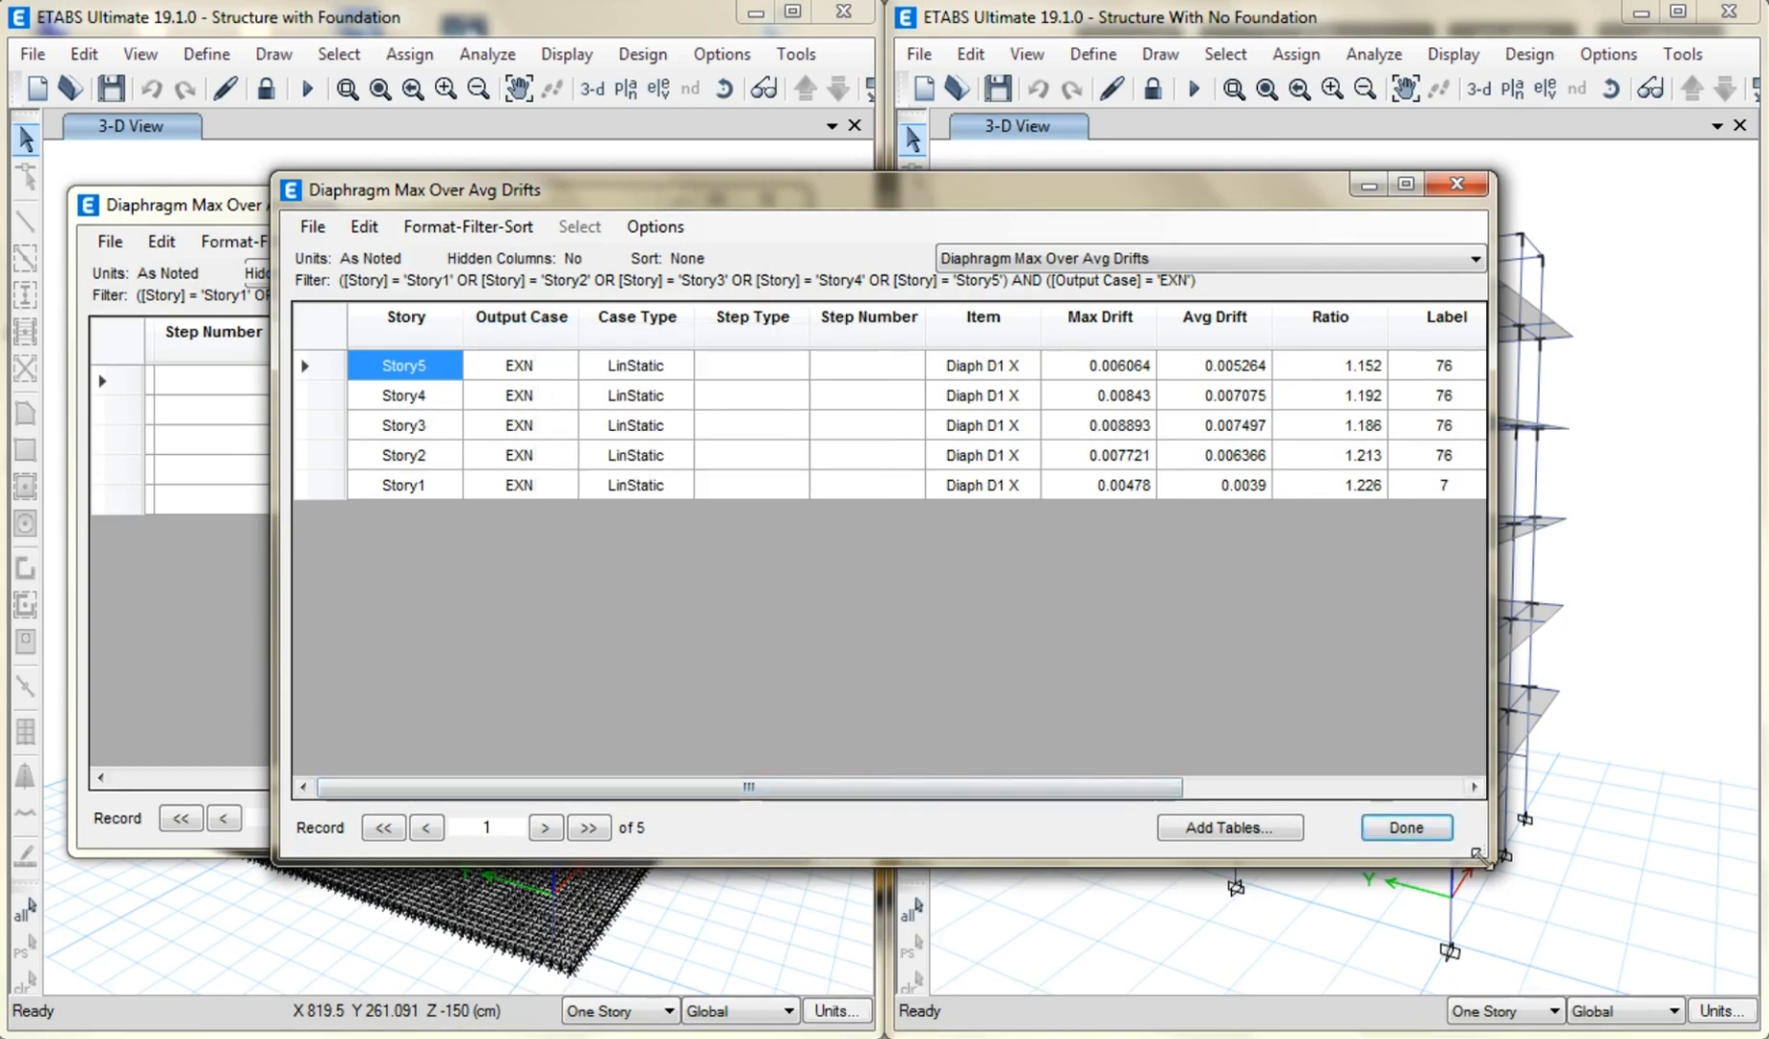
drag(1487, 857, 1030, 820)
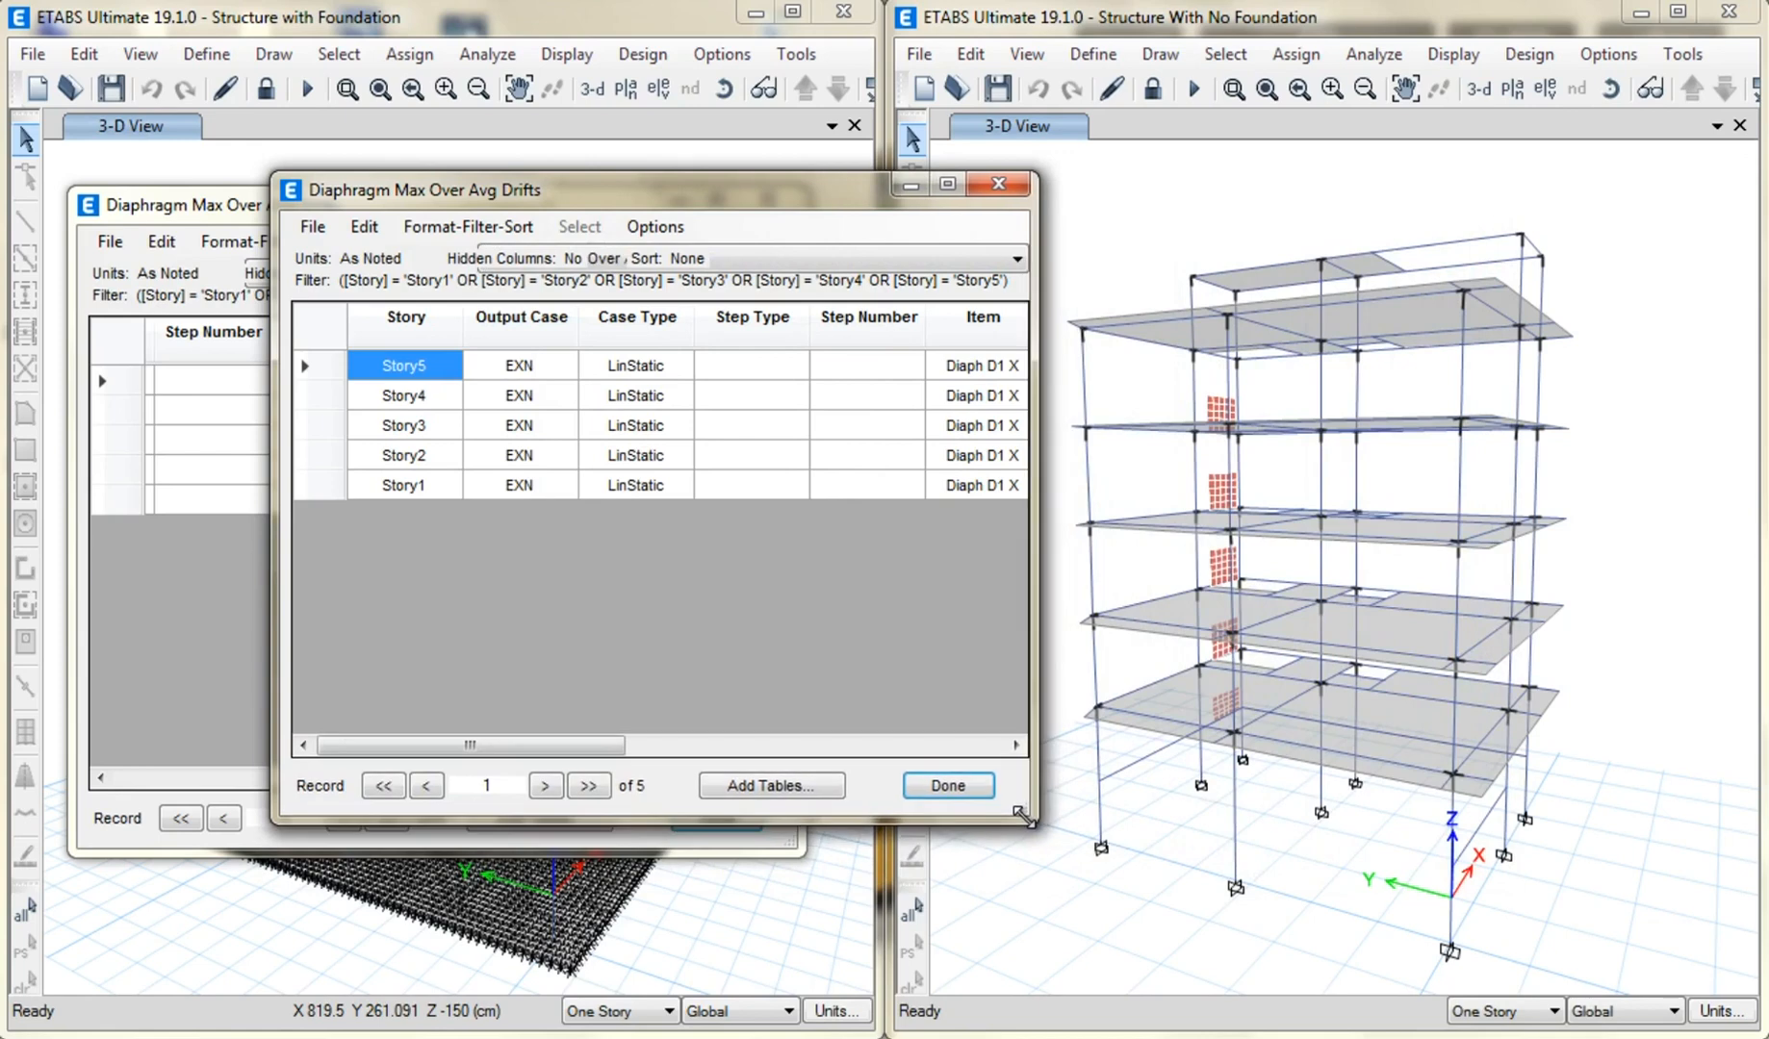
drag(813, 197, 1499, 236)
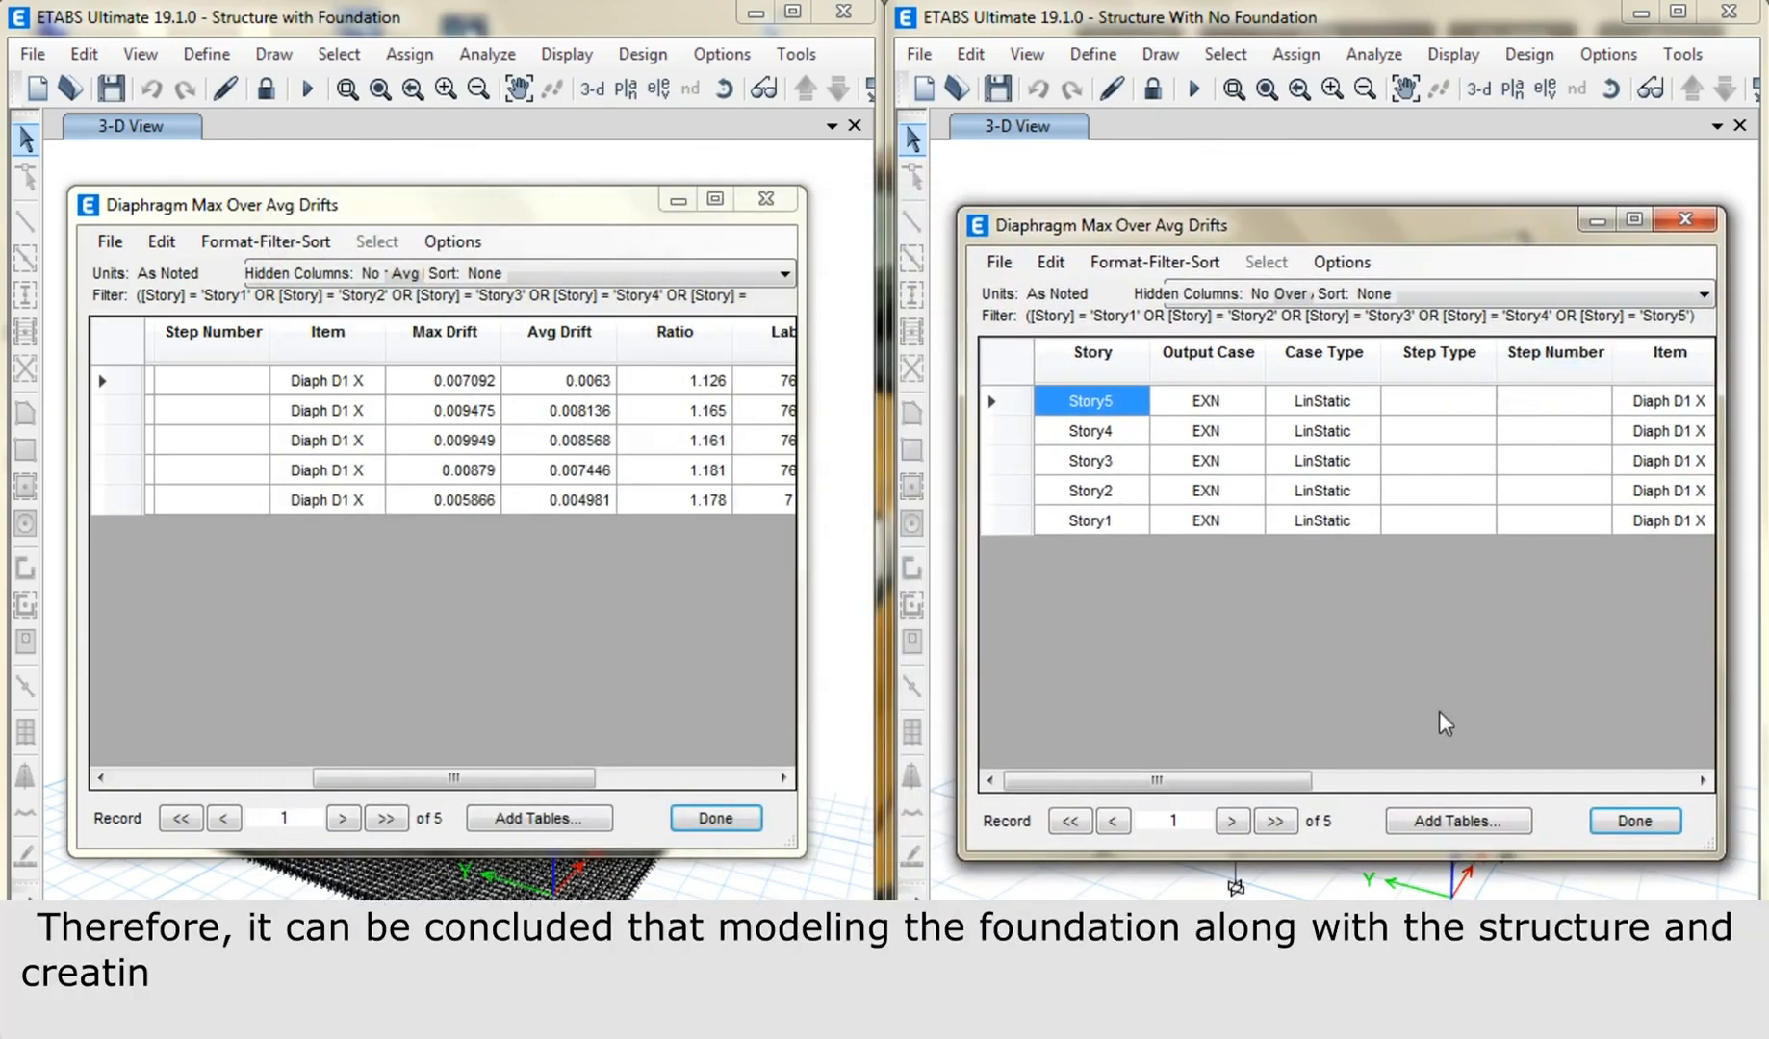
drag(1263, 791, 1462, 784)
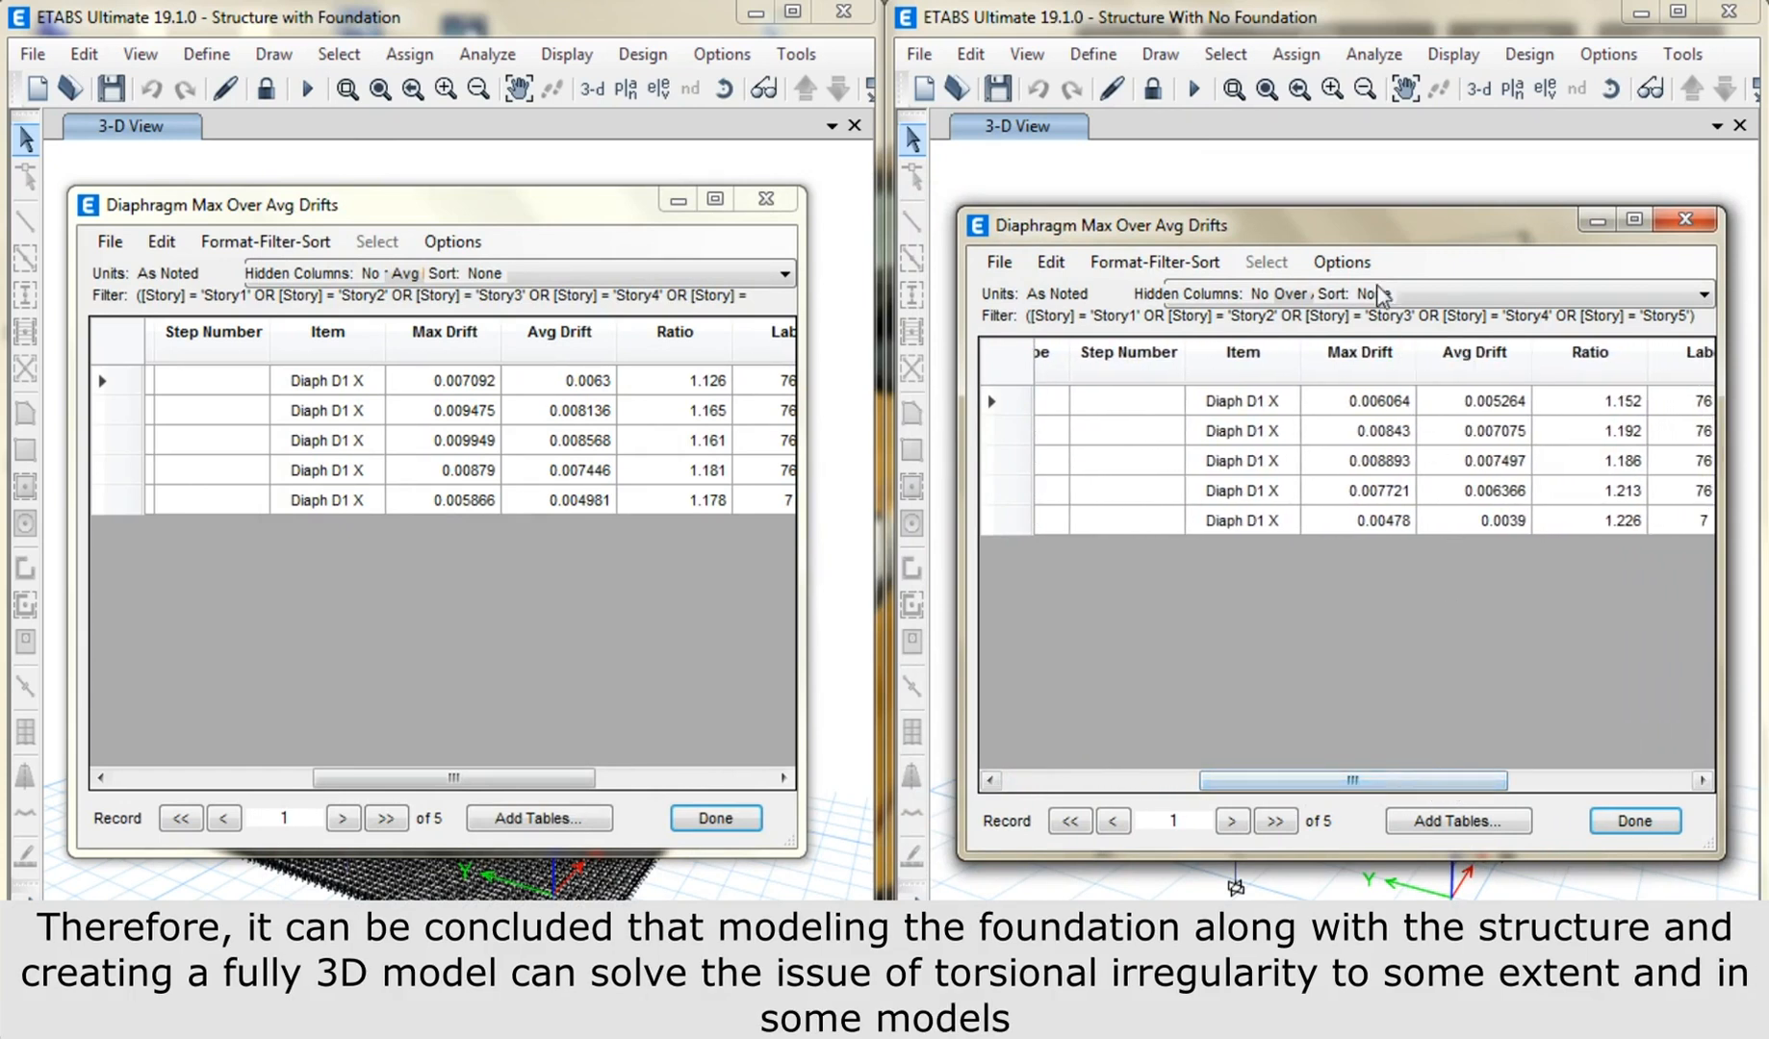
Align the two EXN drift tables side by side and compare their max-over-average ratios story by story.
drag(1374, 236, 1306, 220)
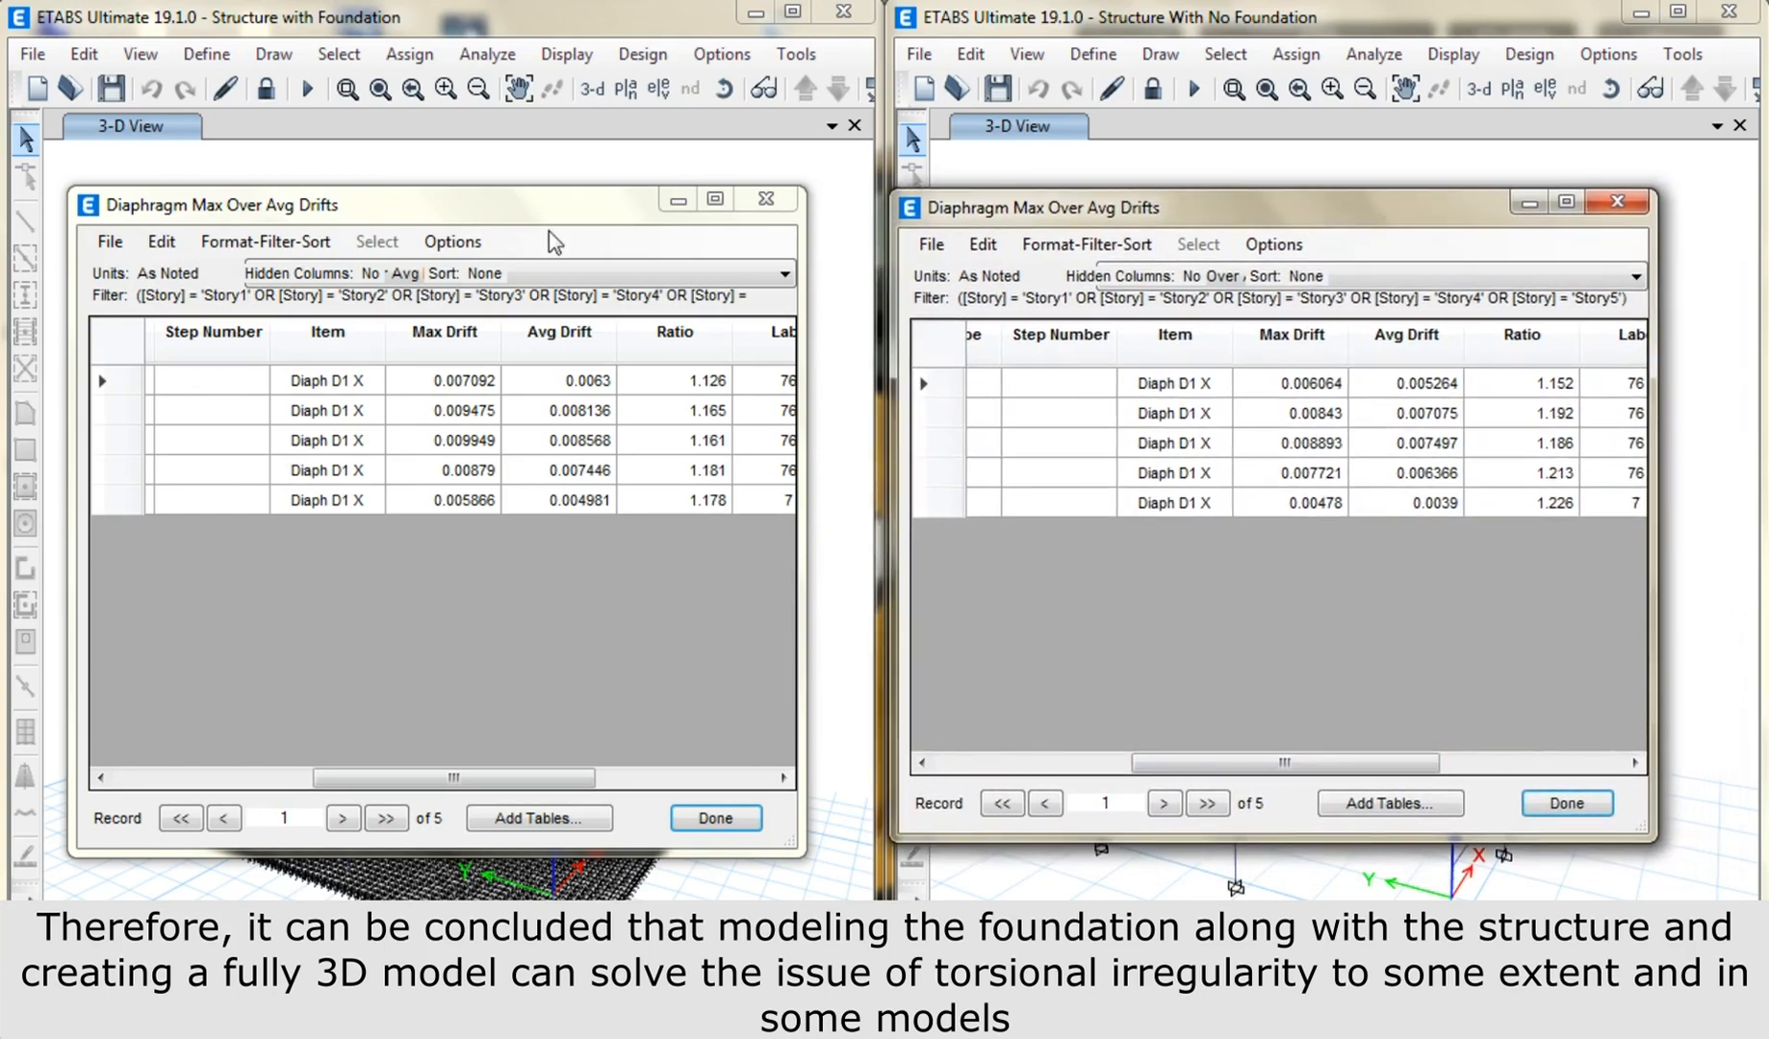
drag(549, 231, 640, 231)
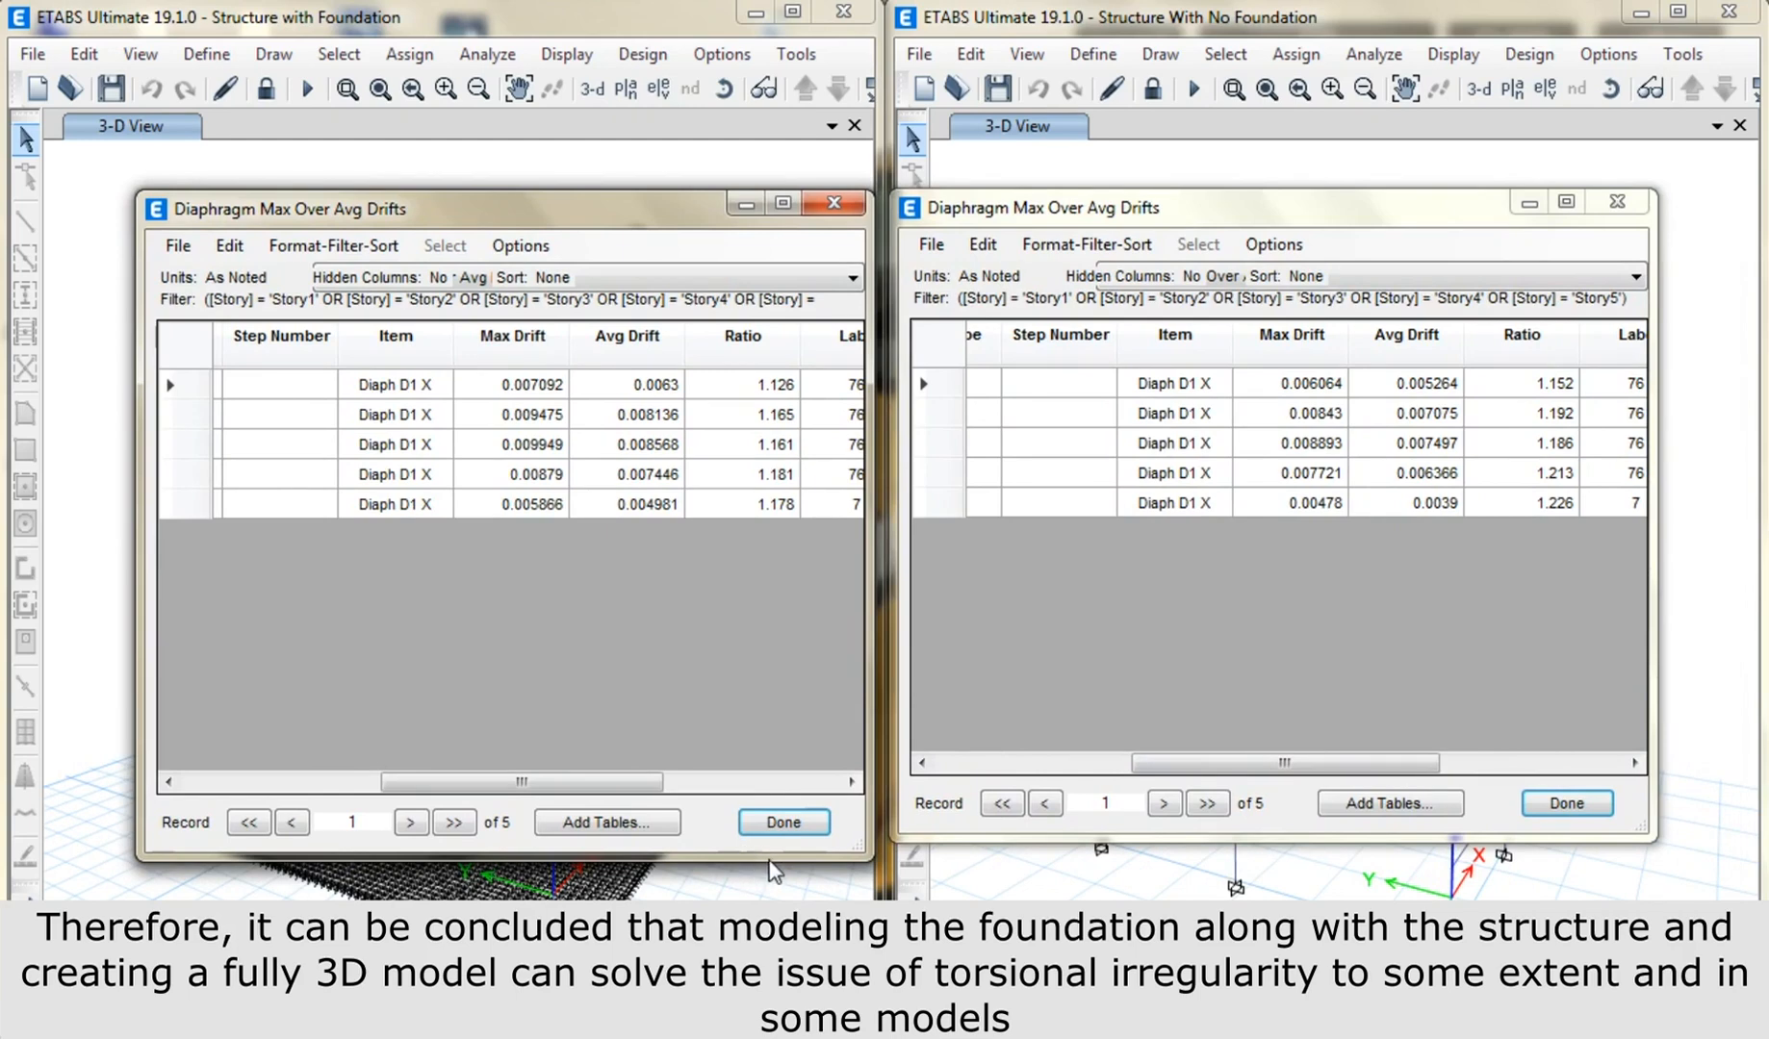
drag(861, 854, 861, 838)
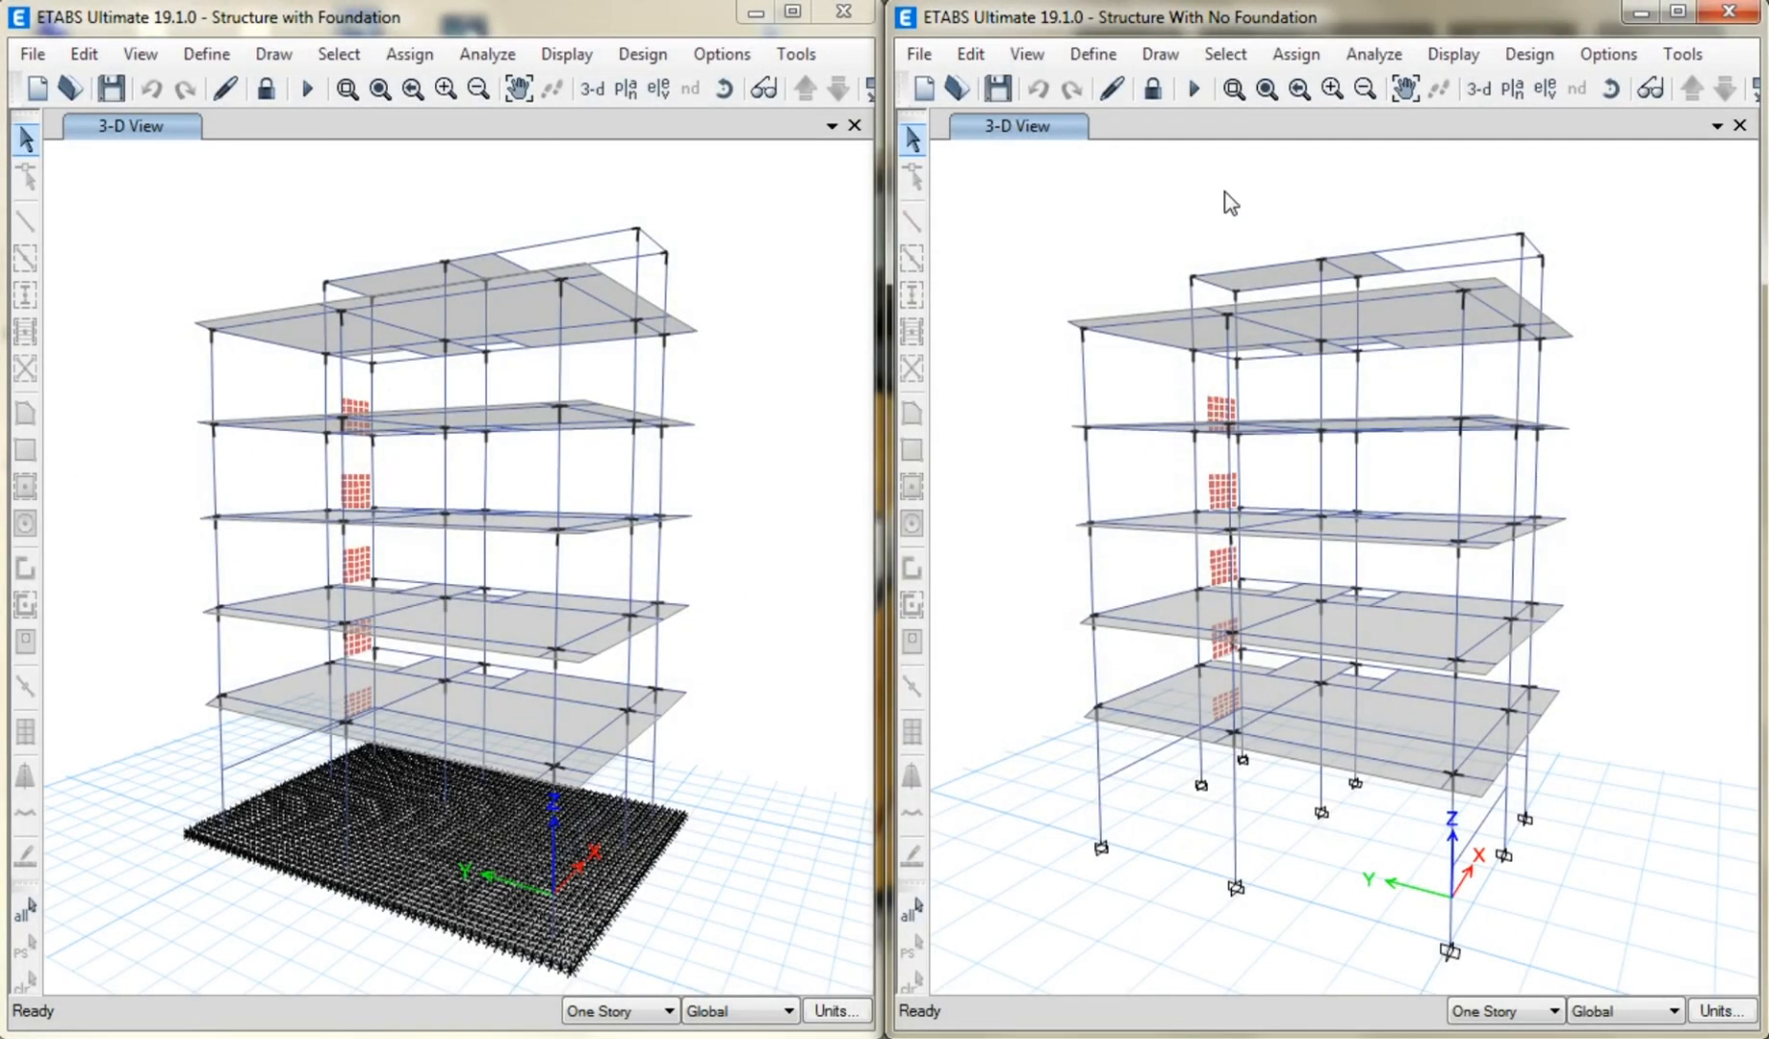
Show elevation 1 in the Structure With No Foundation model window.
click(1544, 88)
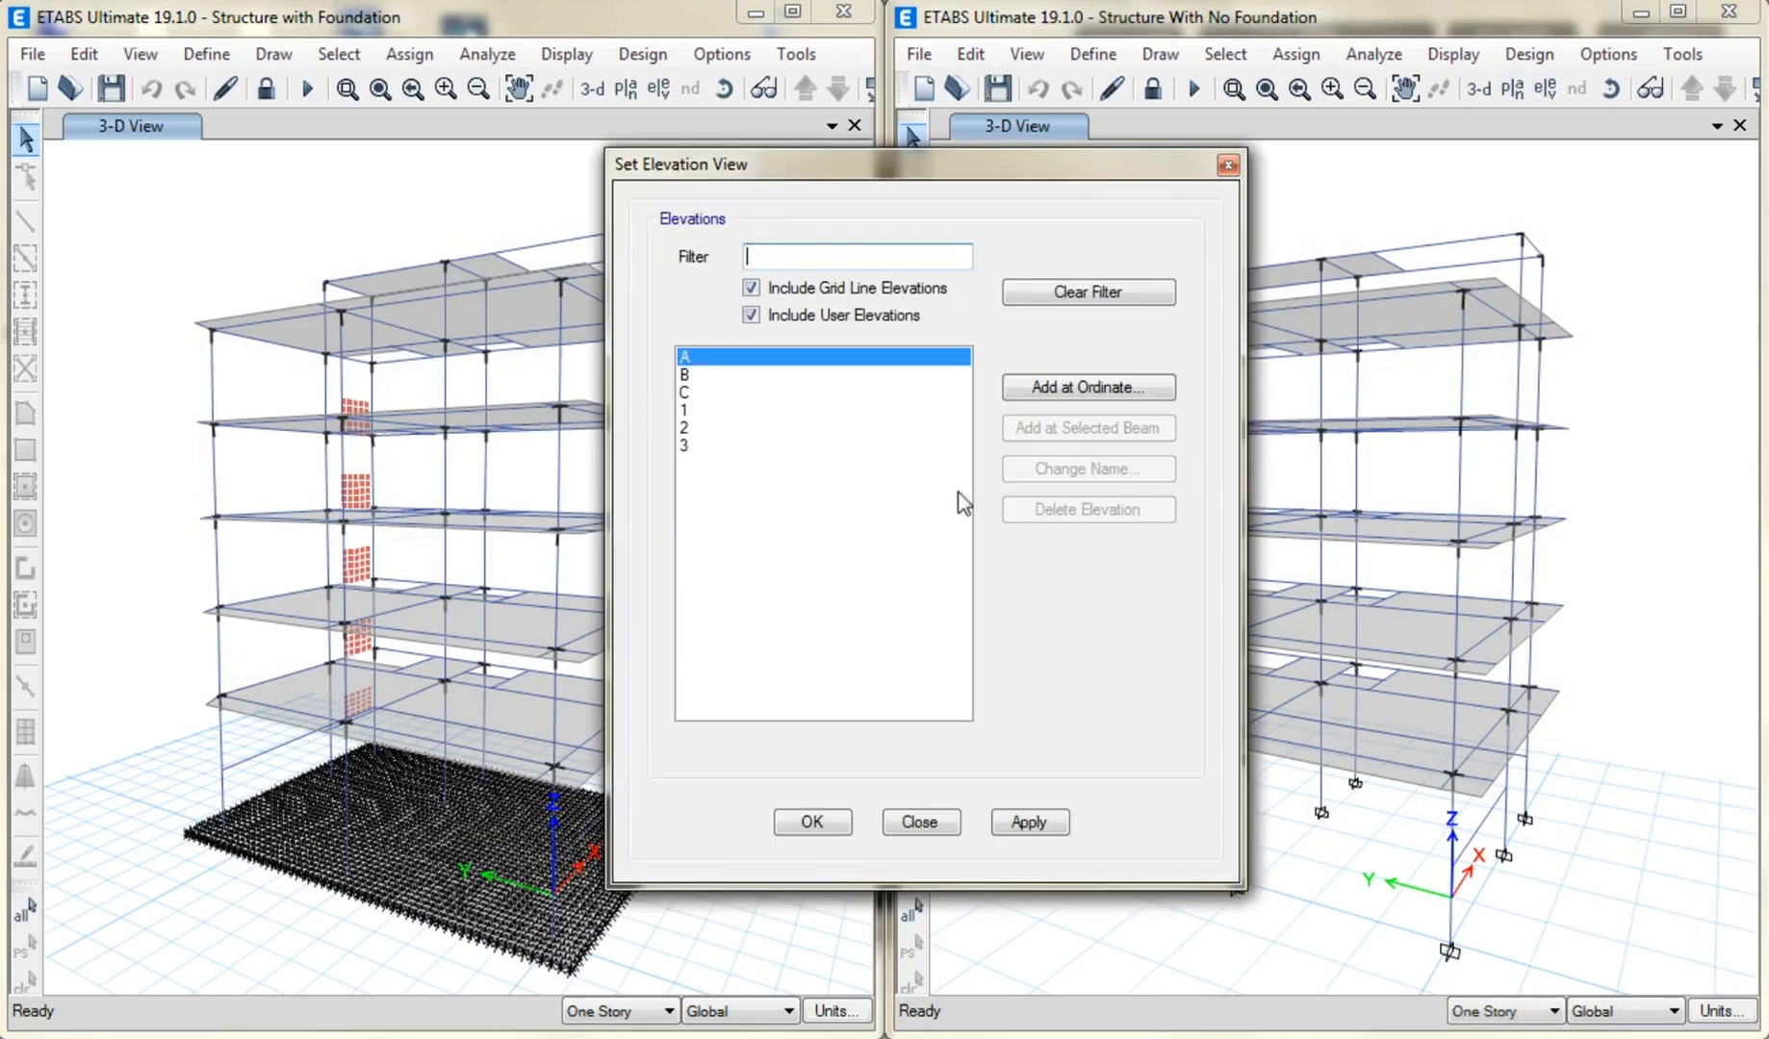
click(755, 410)
click(811, 824)
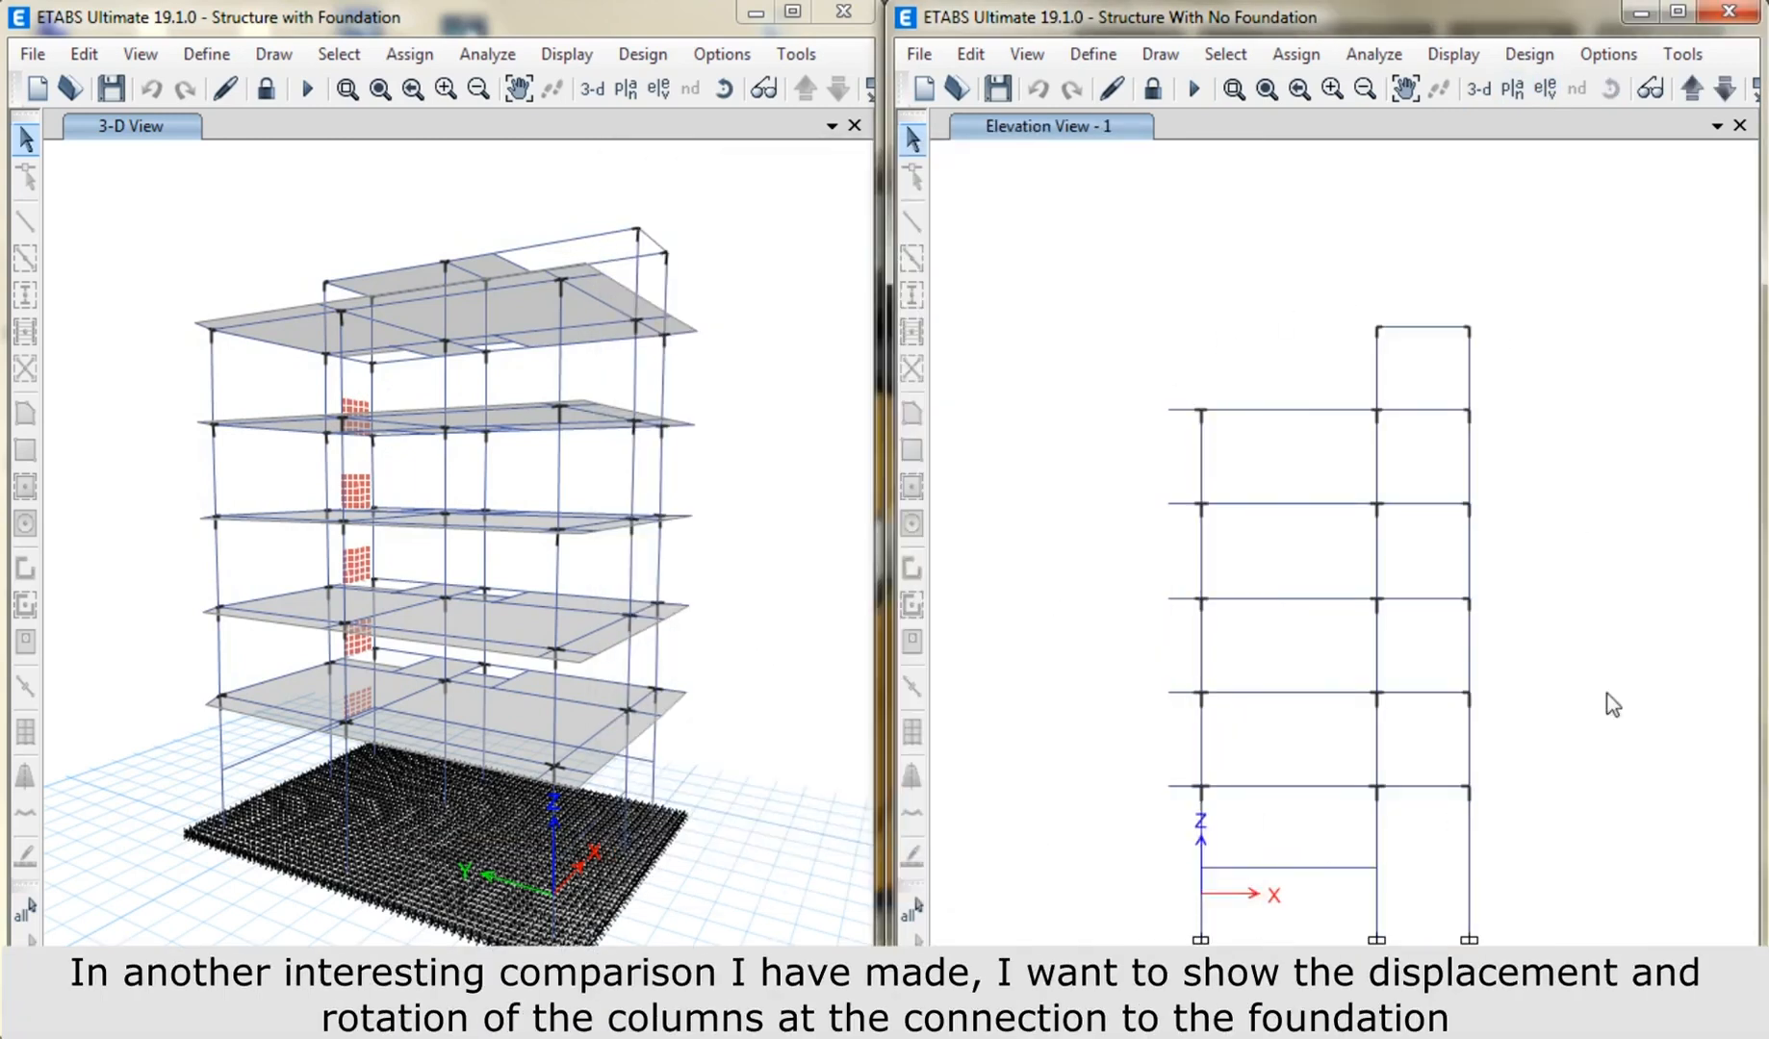
Show elevation 1 in the Structure with Foundation model window.
click(712, 434)
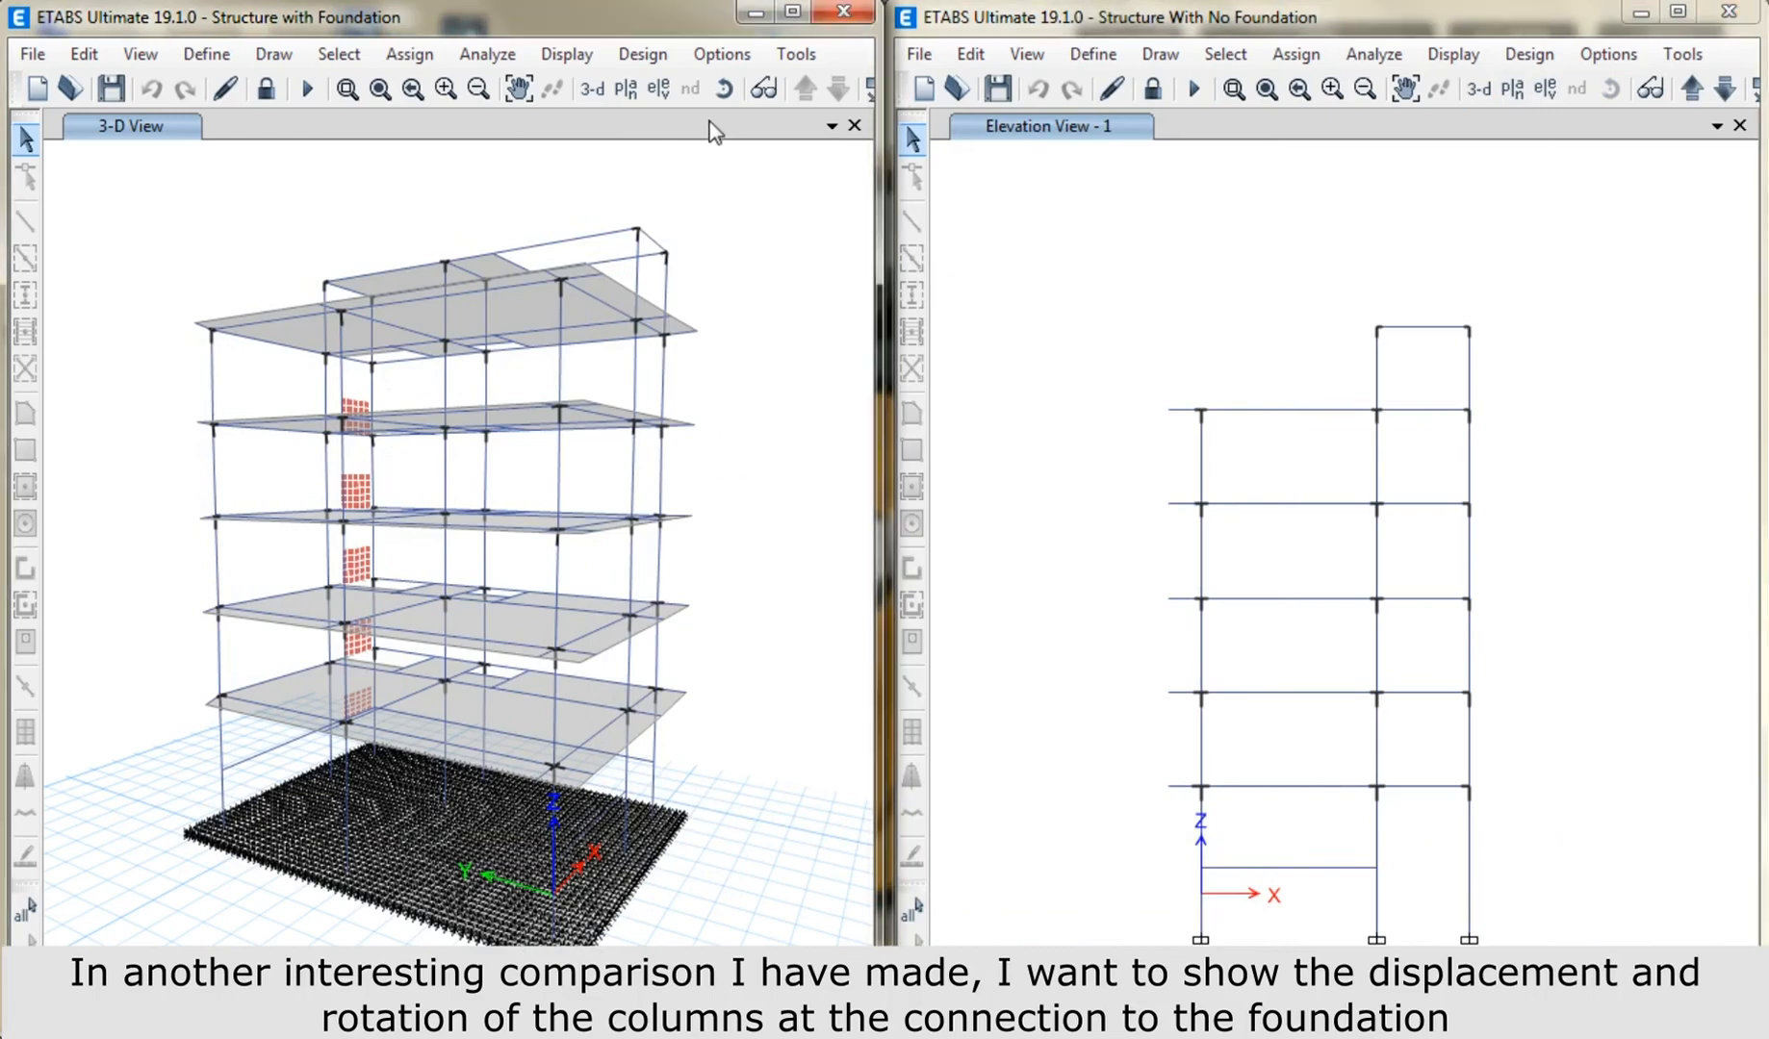
click(661, 89)
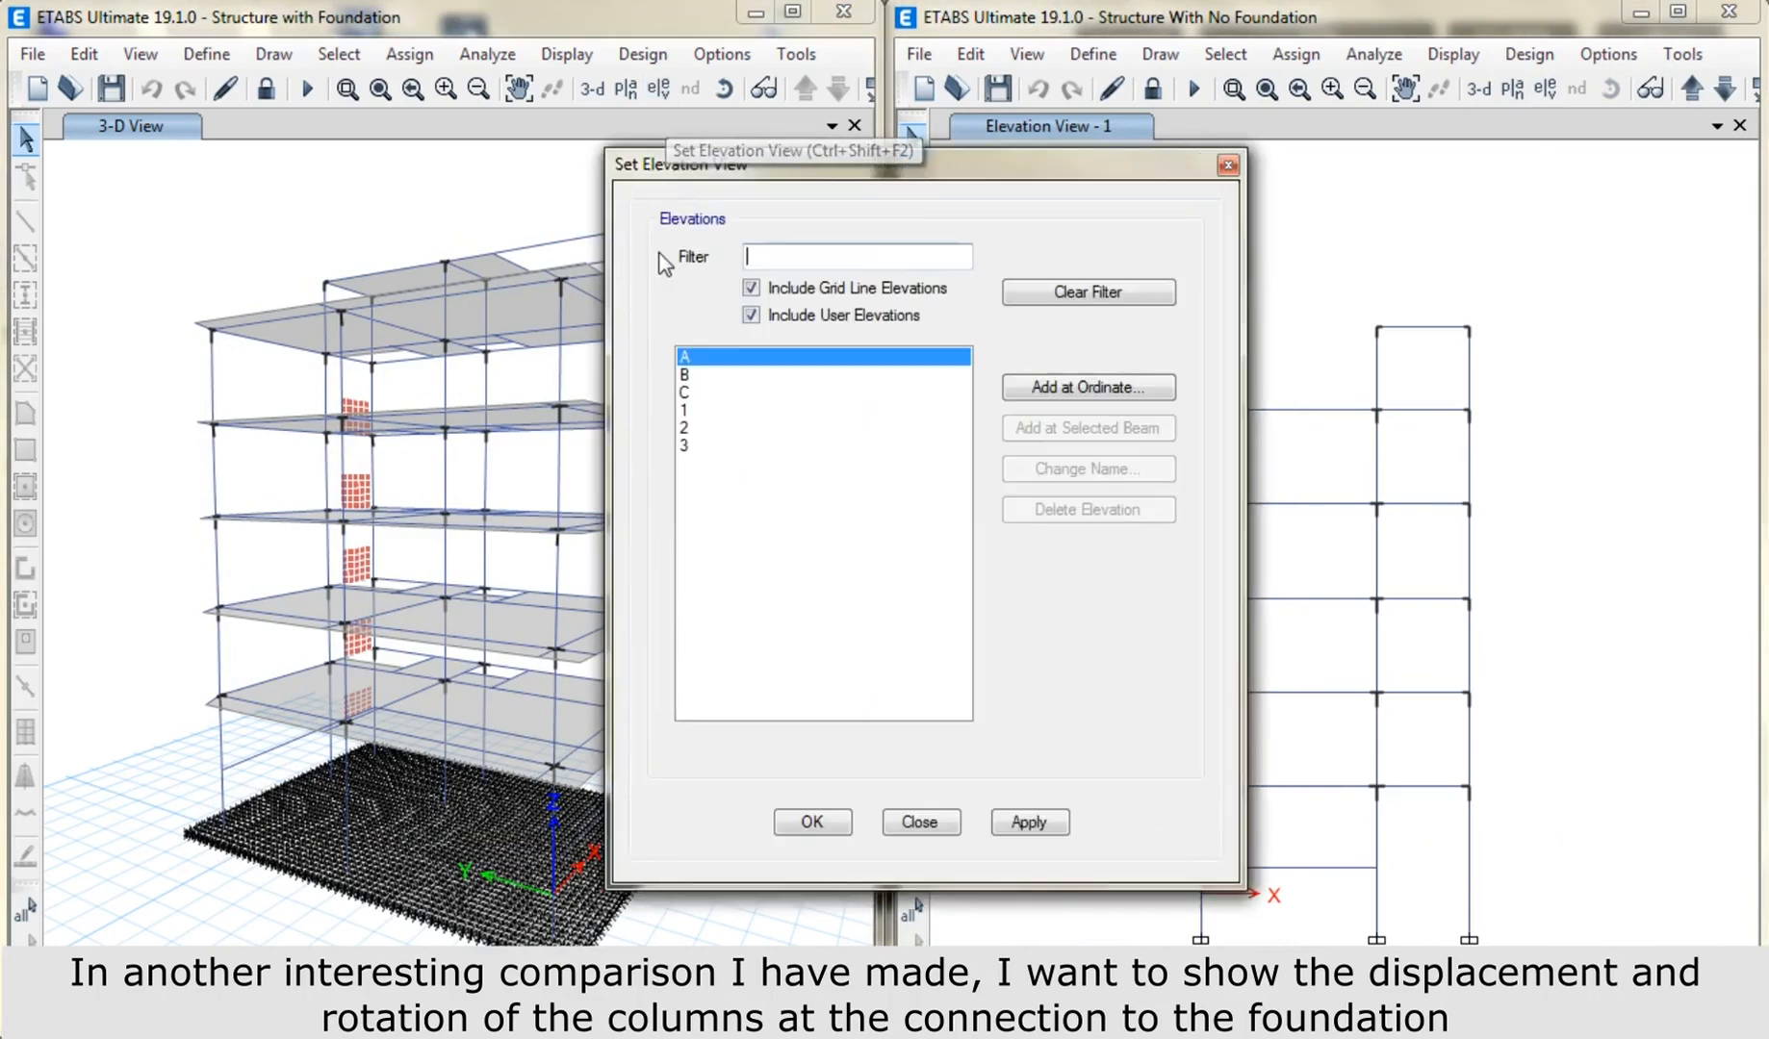
click(685, 411)
click(799, 826)
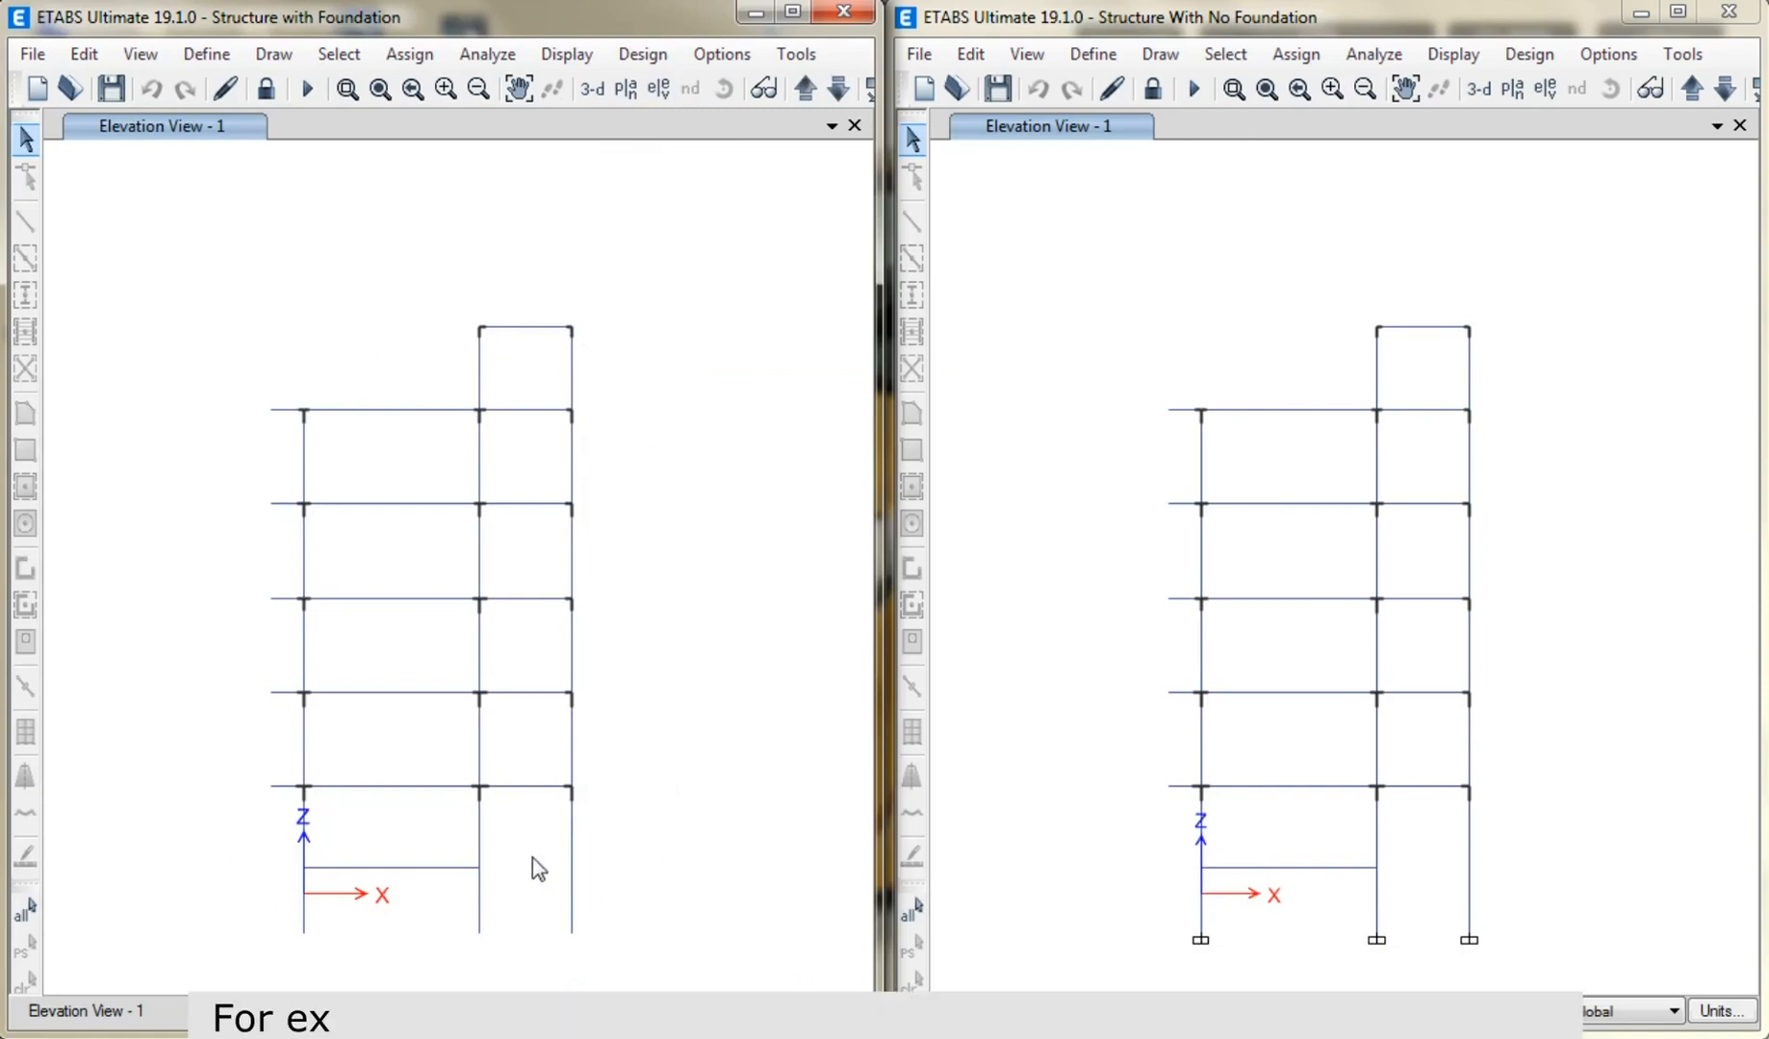
Display the deformed shape for load case EX with automatic scaling in the Structure with Foundation model.
click(588, 58)
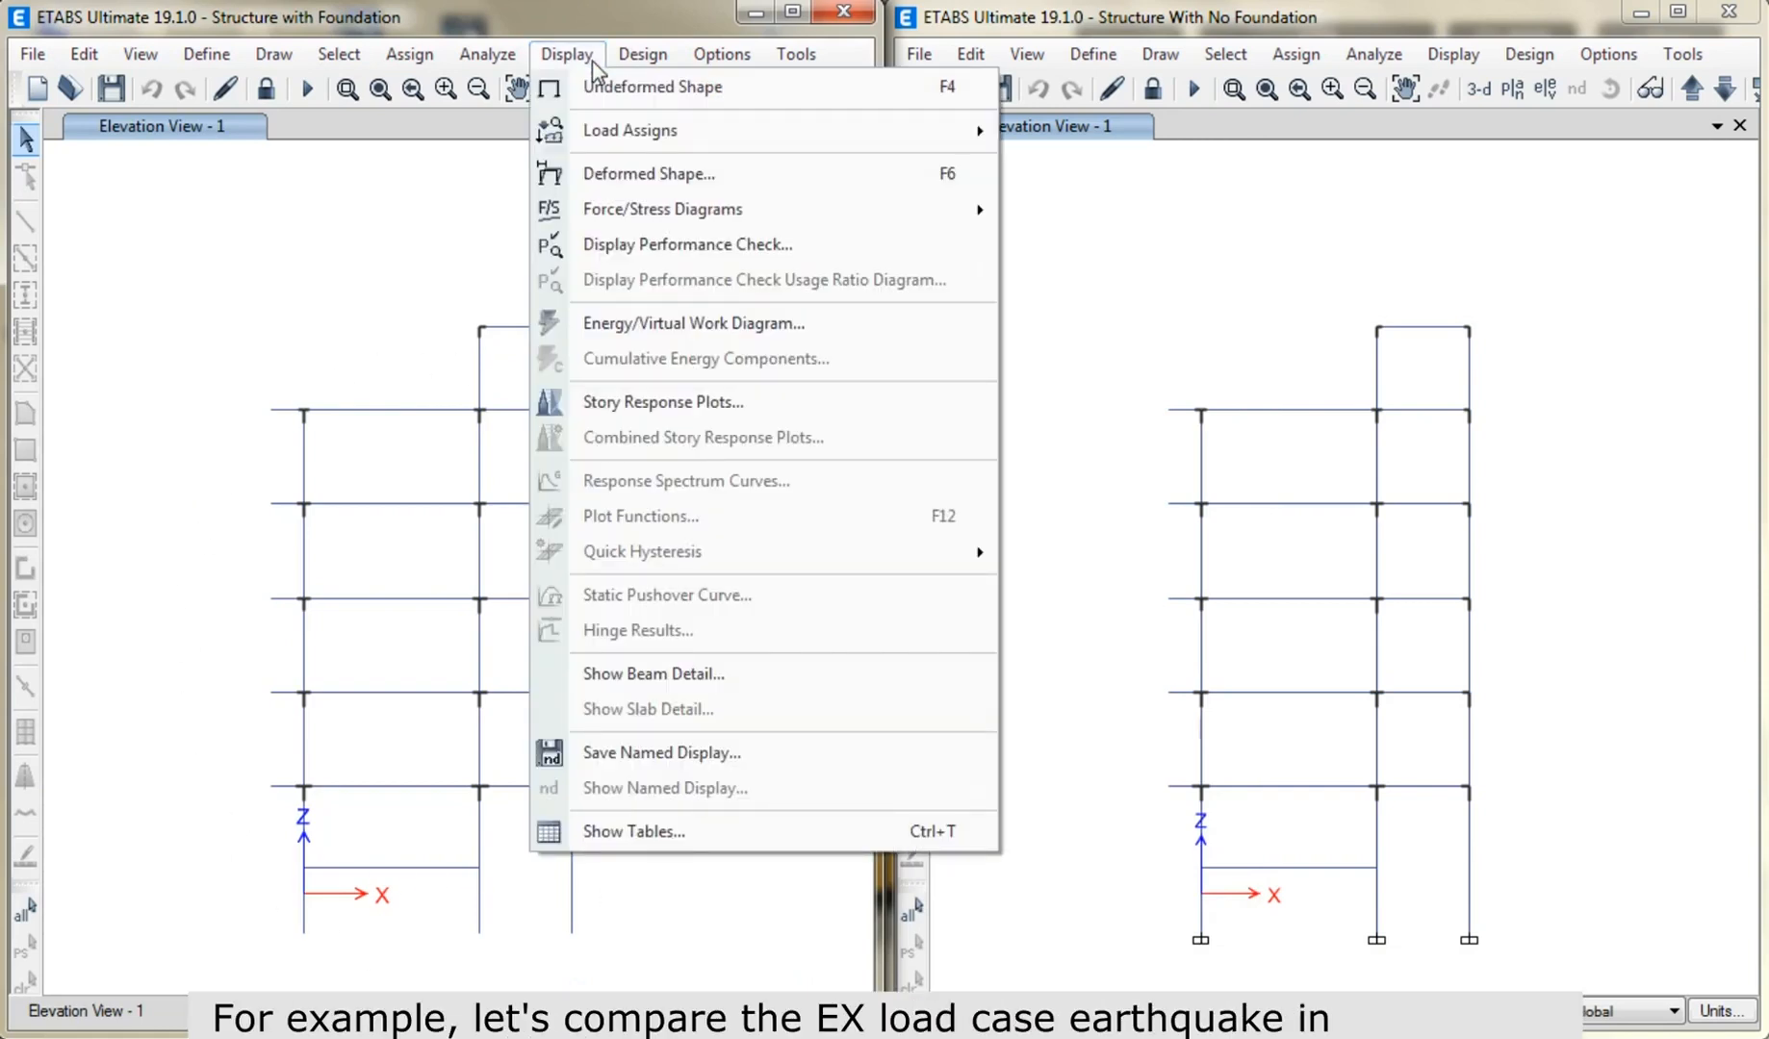
click(604, 183)
click(679, 180)
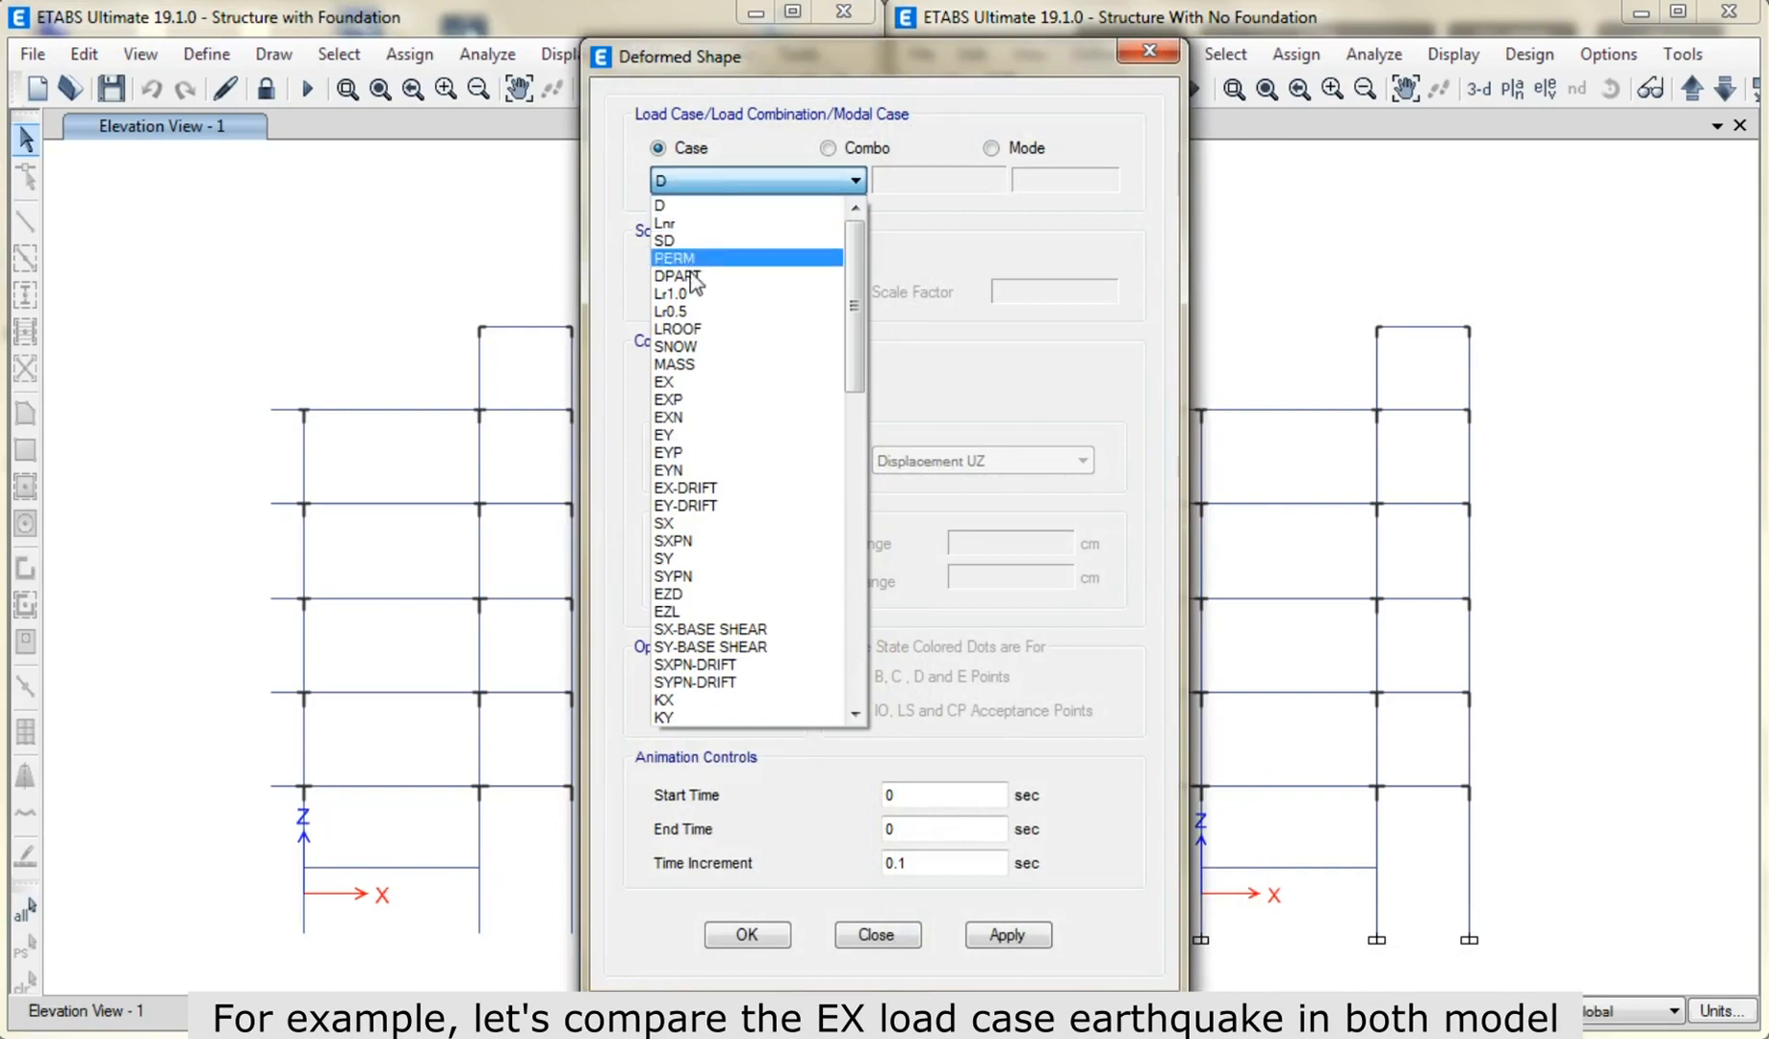
click(701, 382)
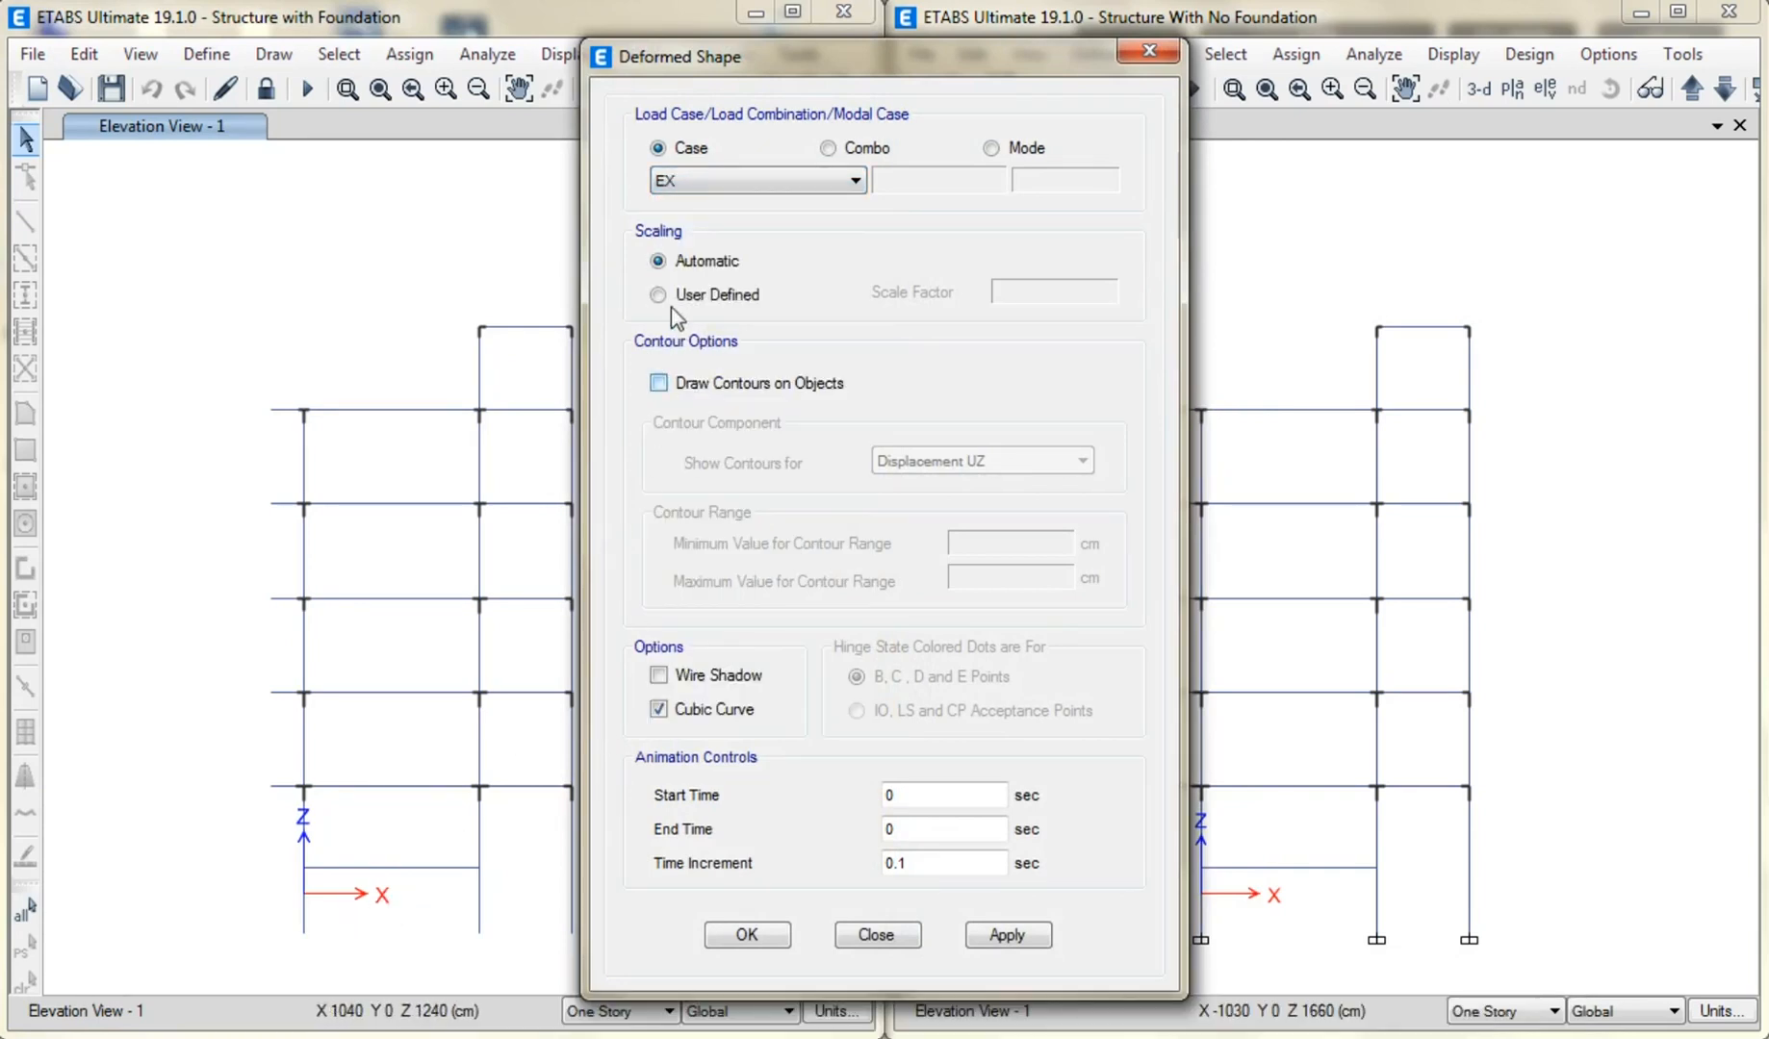
click(1006, 934)
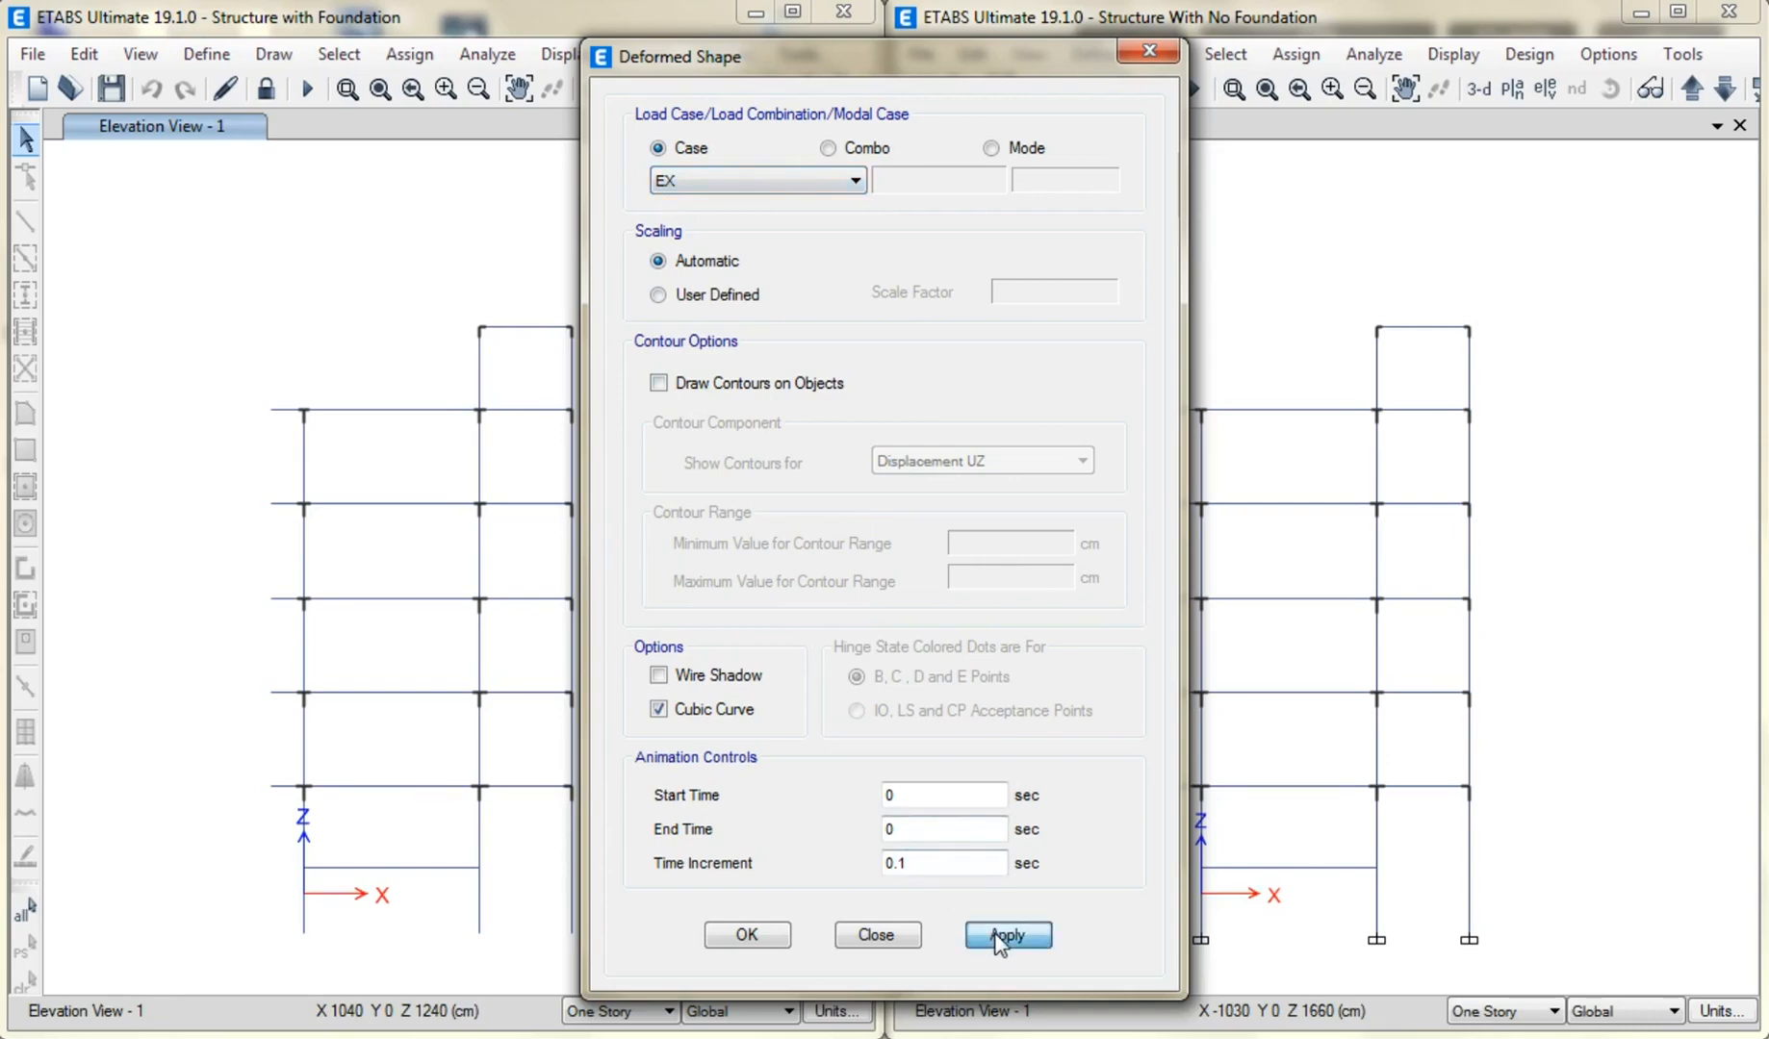
click(908, 938)
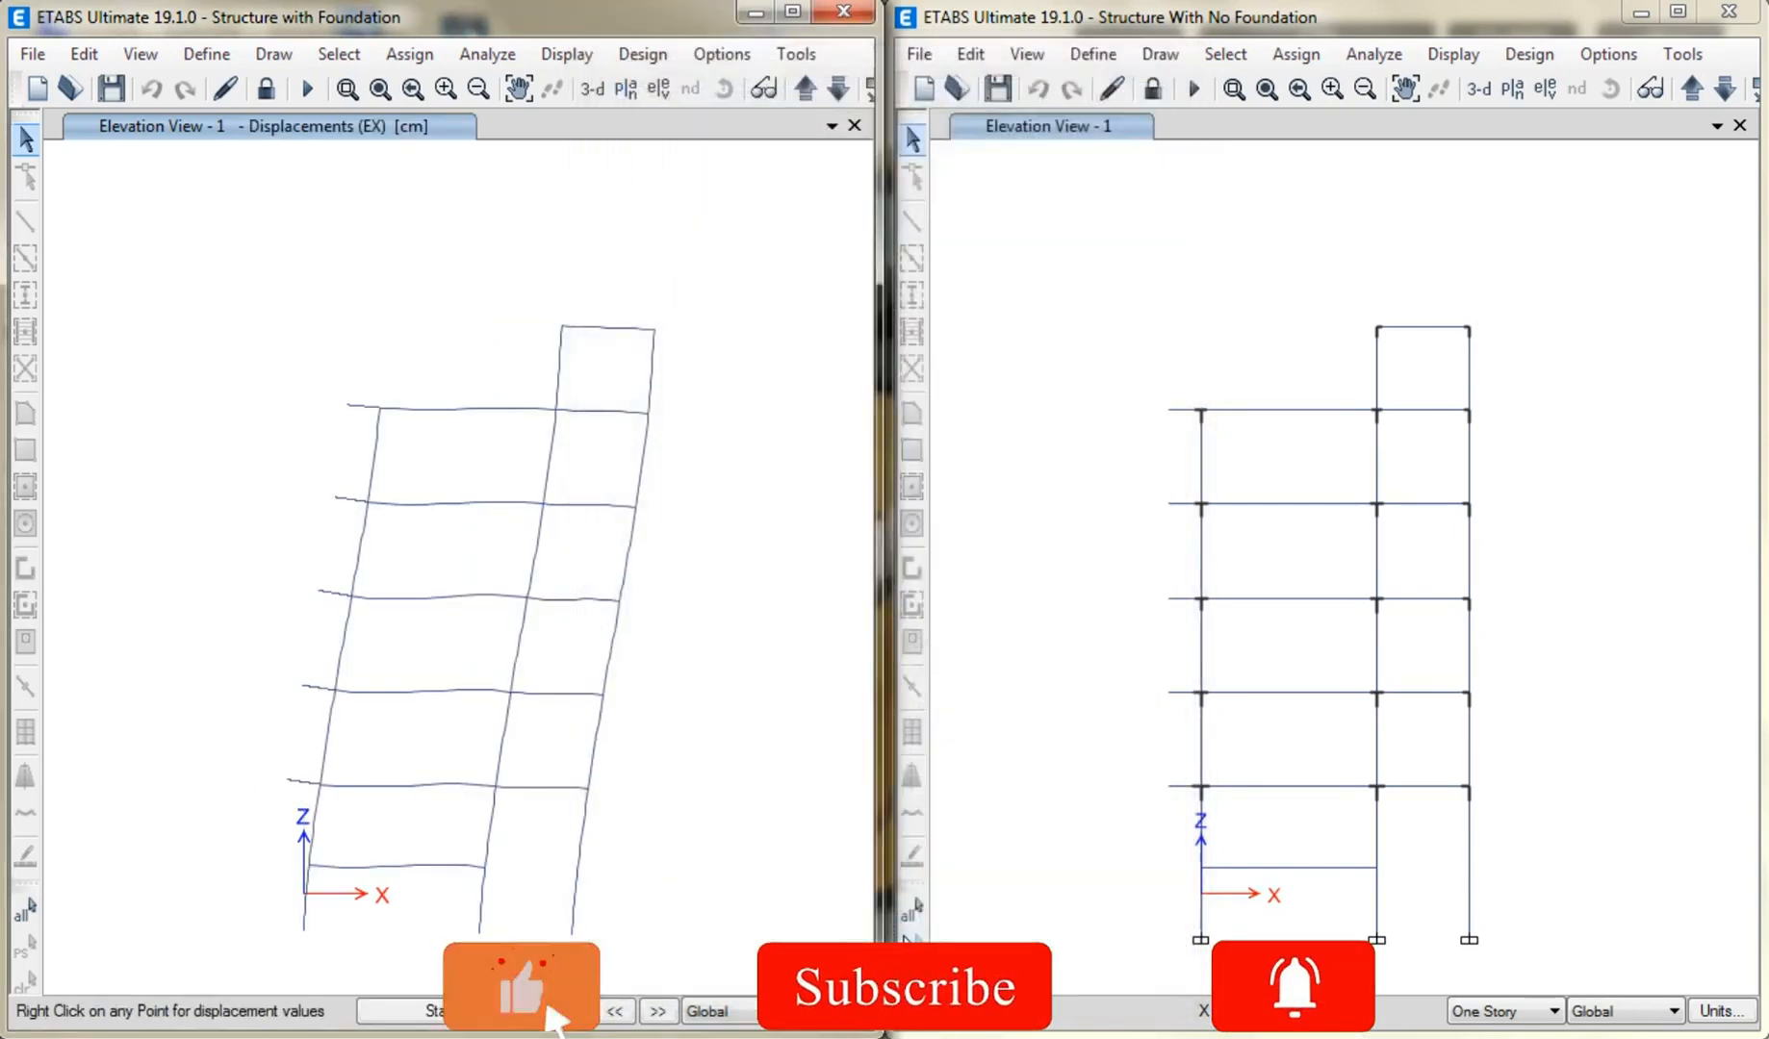
Display the deformed shape for load case EX with automatic scaling in the Structure With No Foundation model.
click(1453, 54)
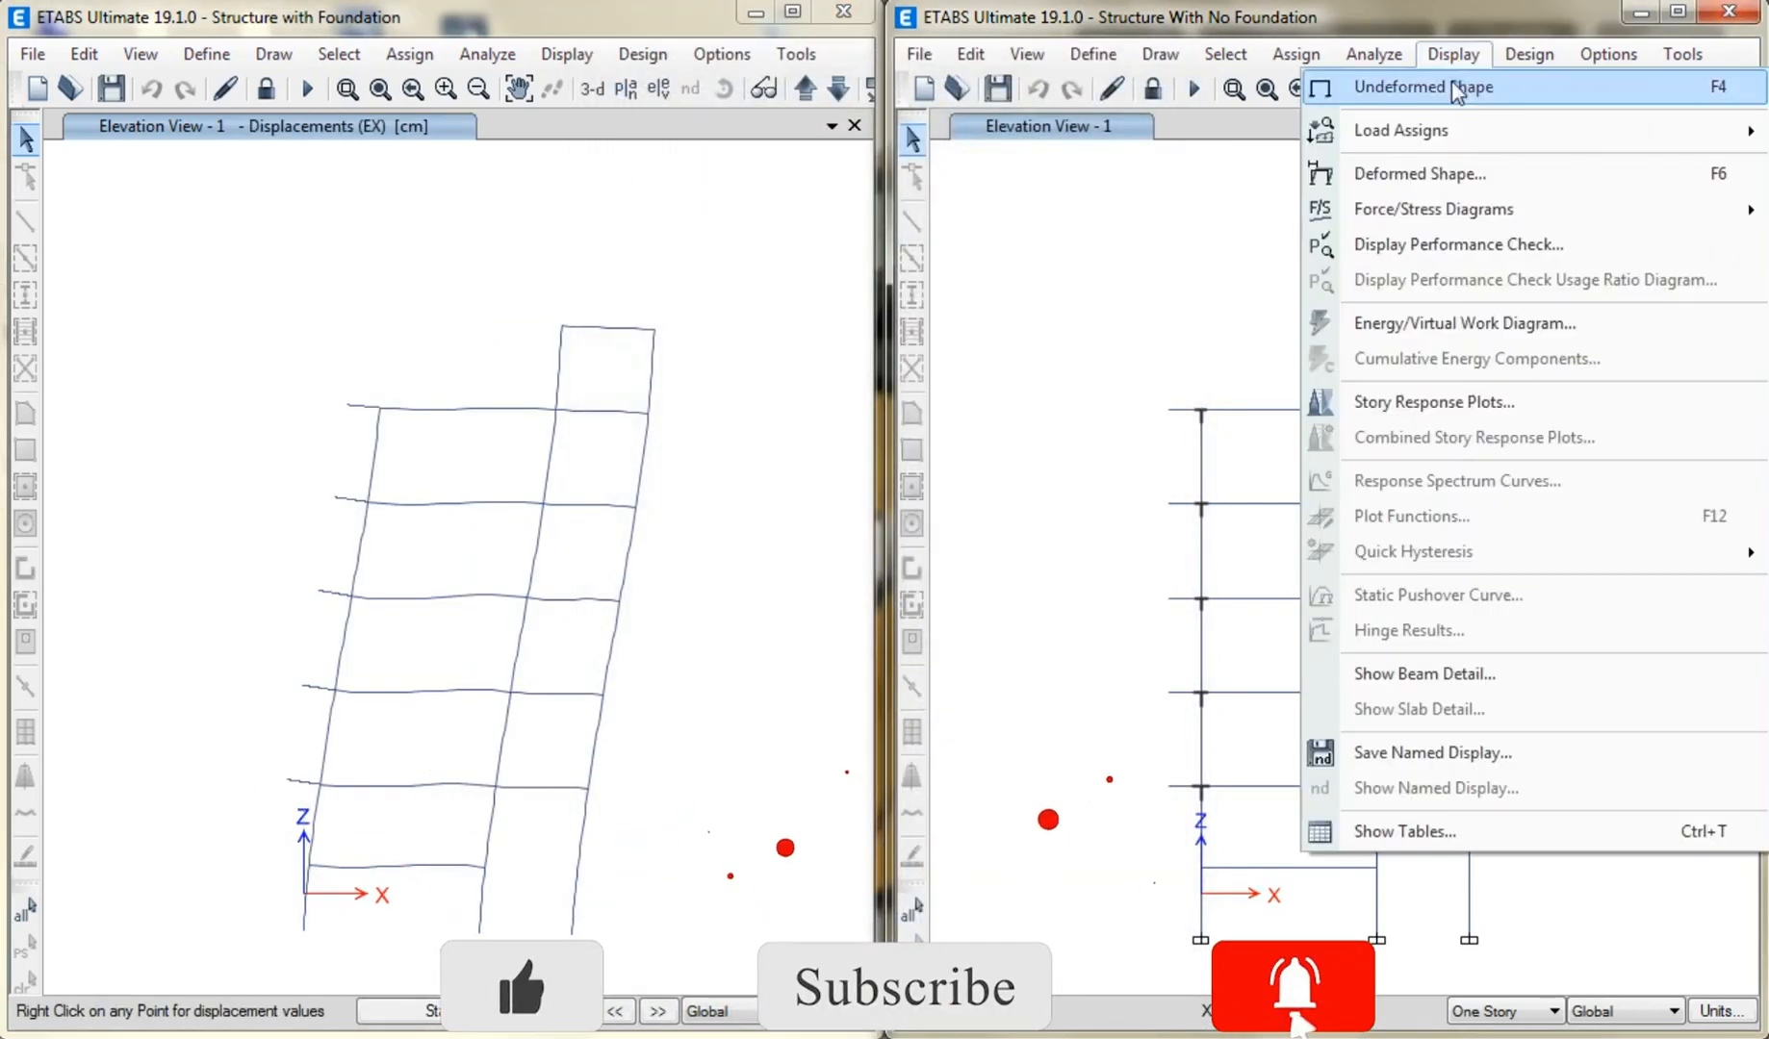
click(1438, 175)
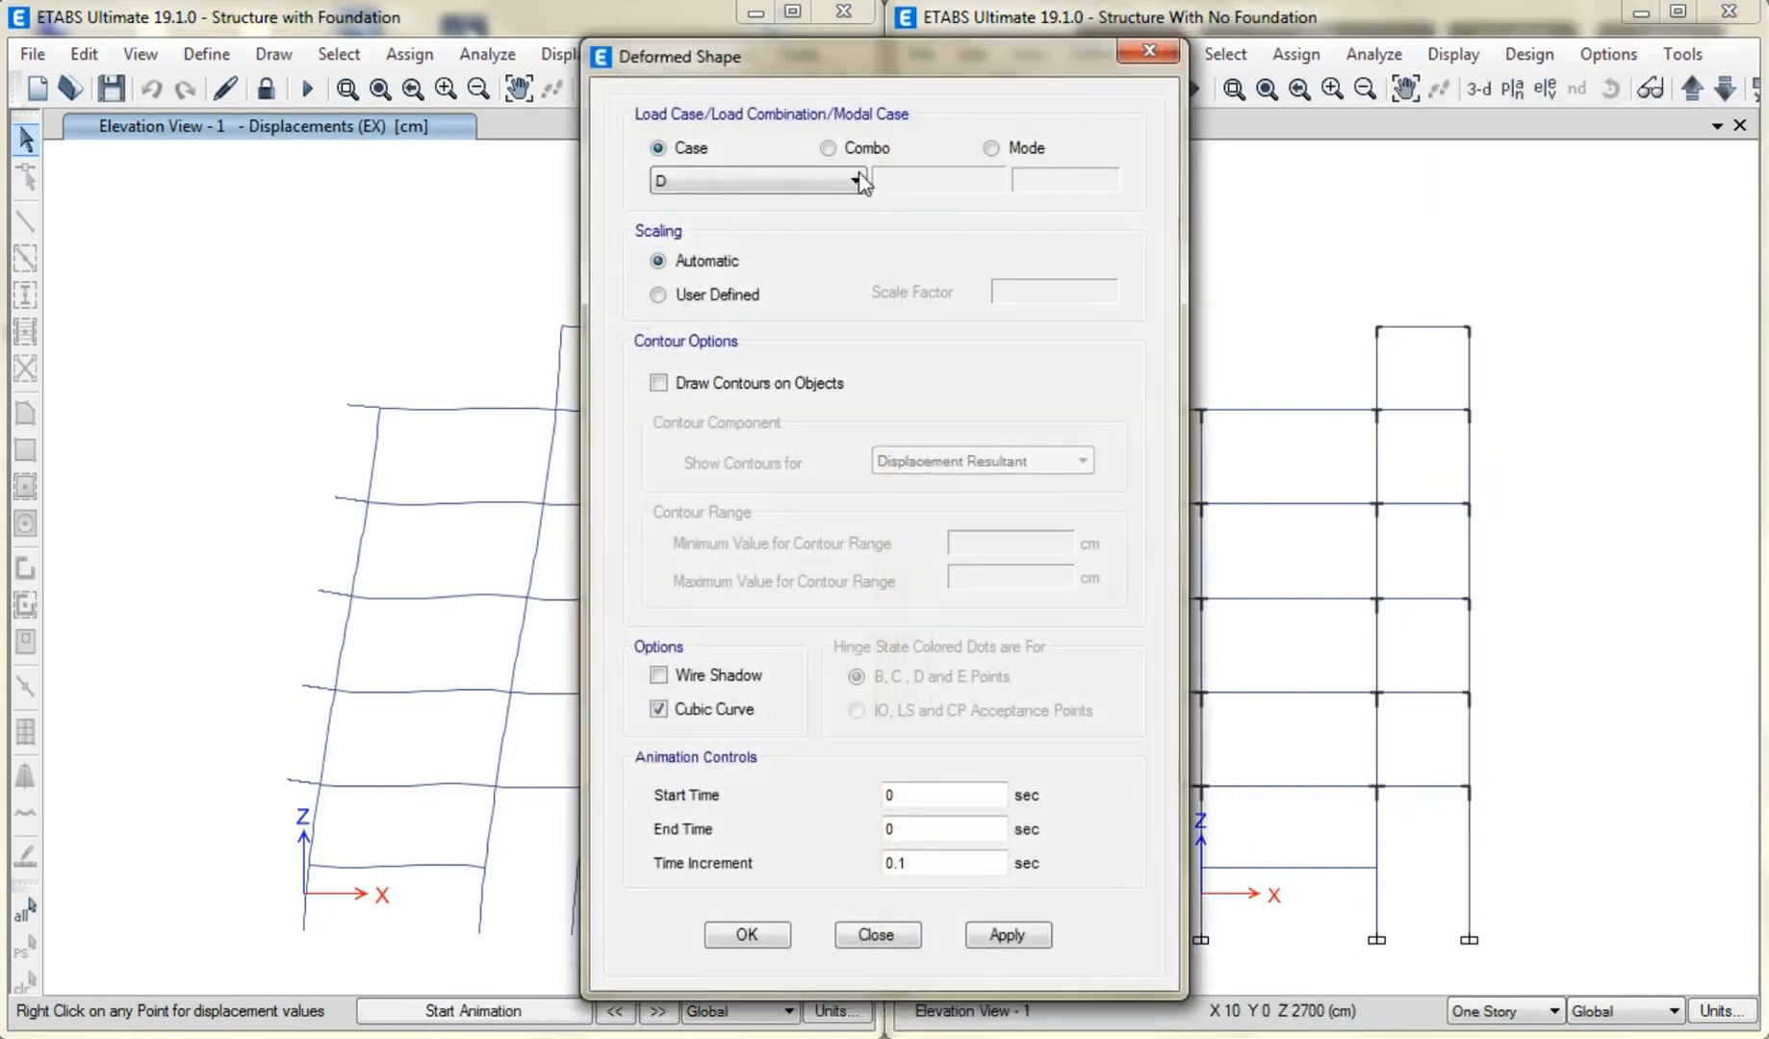
click(793, 180)
click(712, 382)
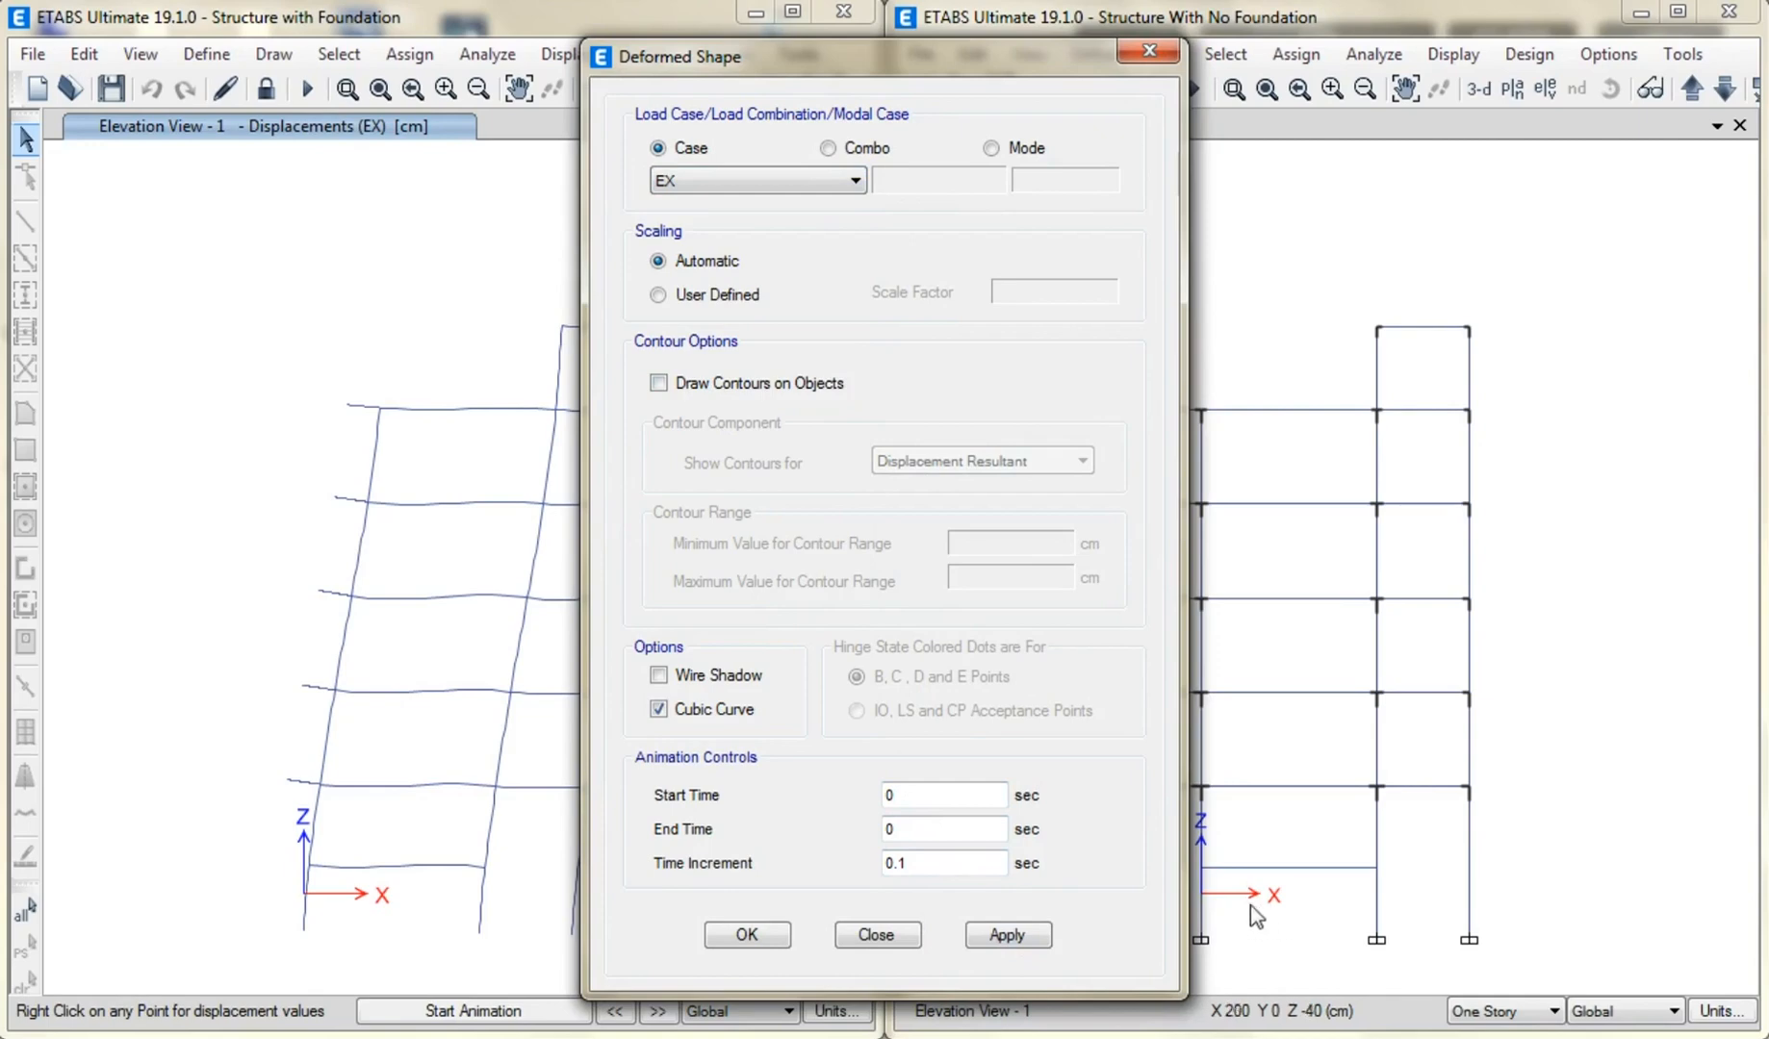
click(1018, 935)
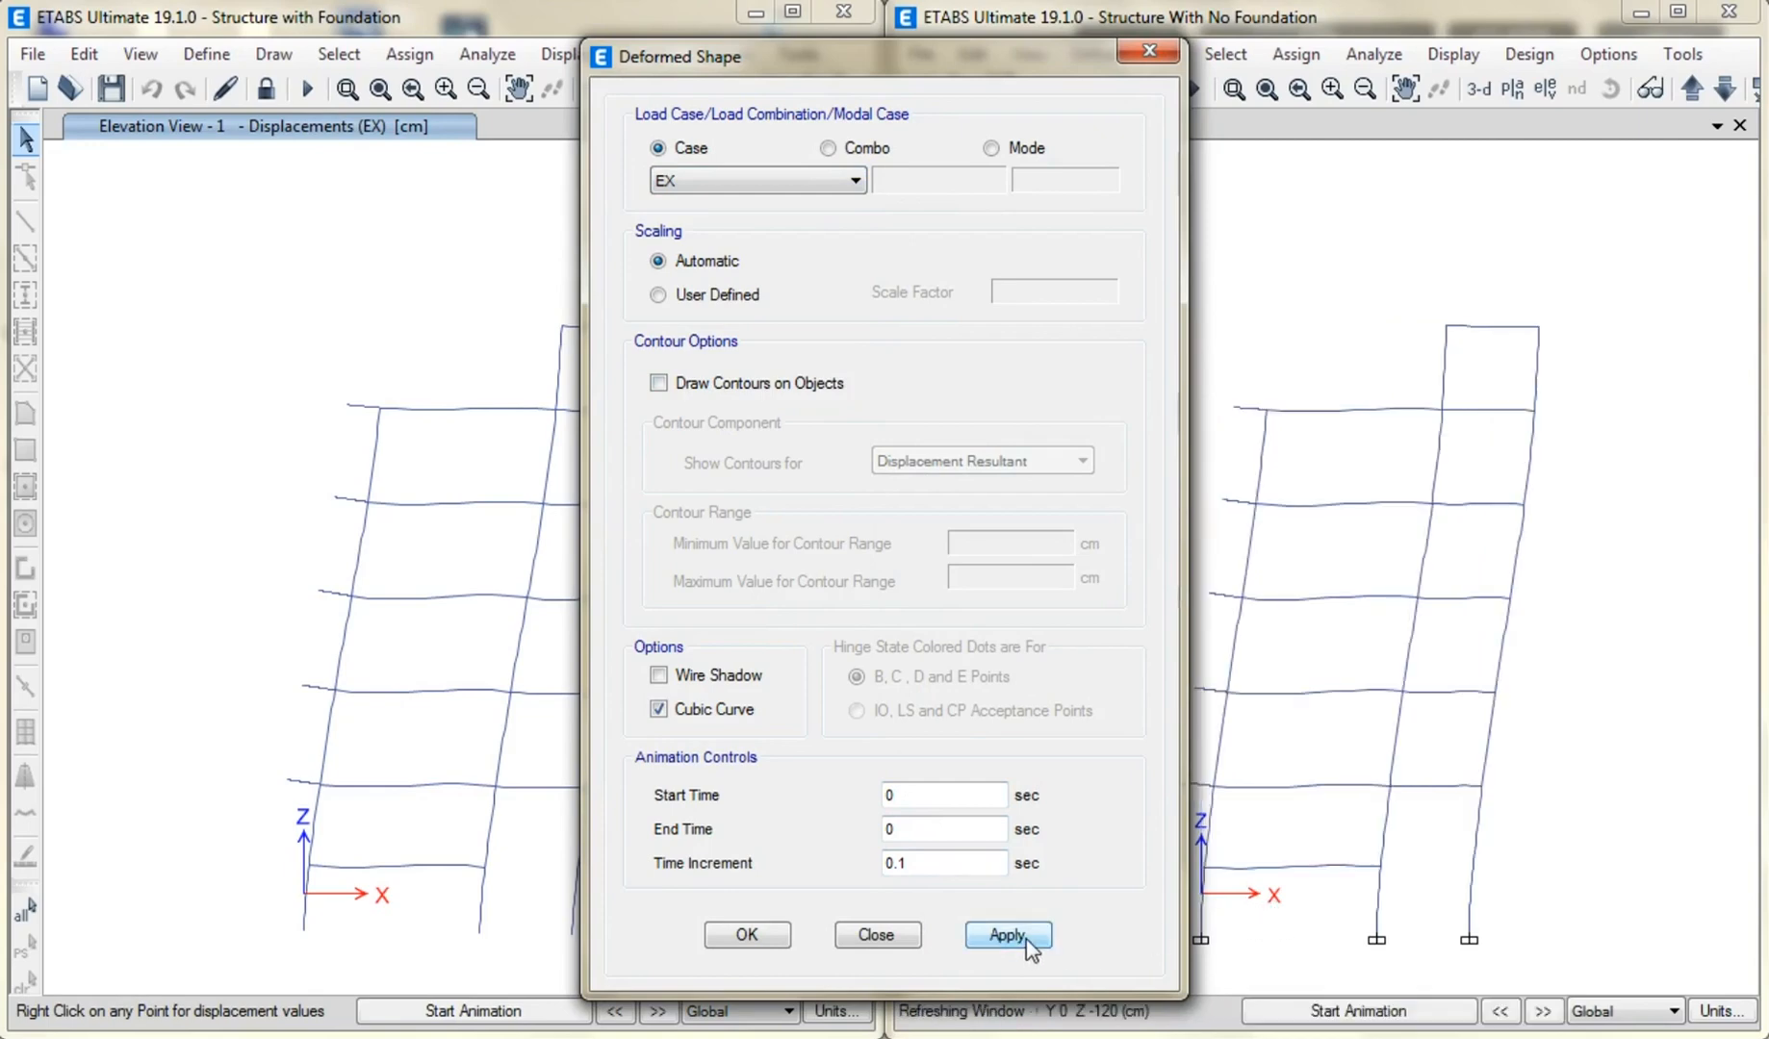
click(875, 931)
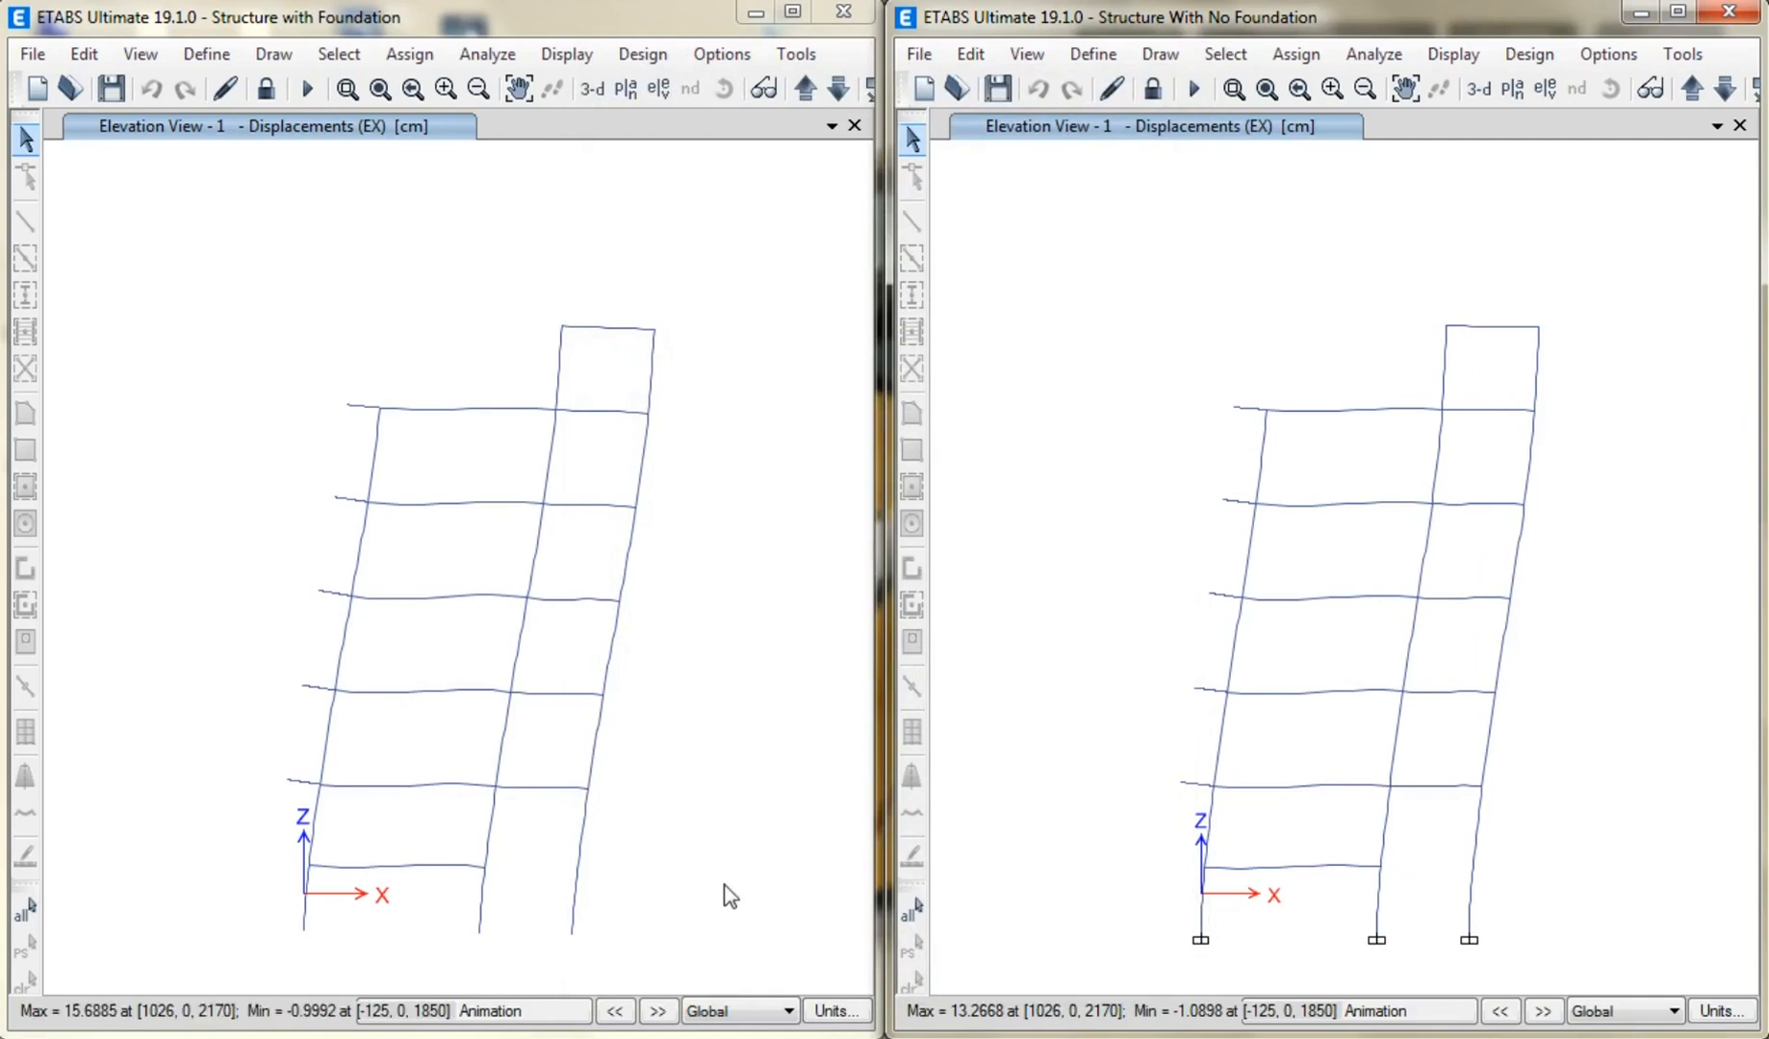
Read the displacements and rotations at the base joint of the outer column furthest along X in the foundation model.
right_click(574, 933)
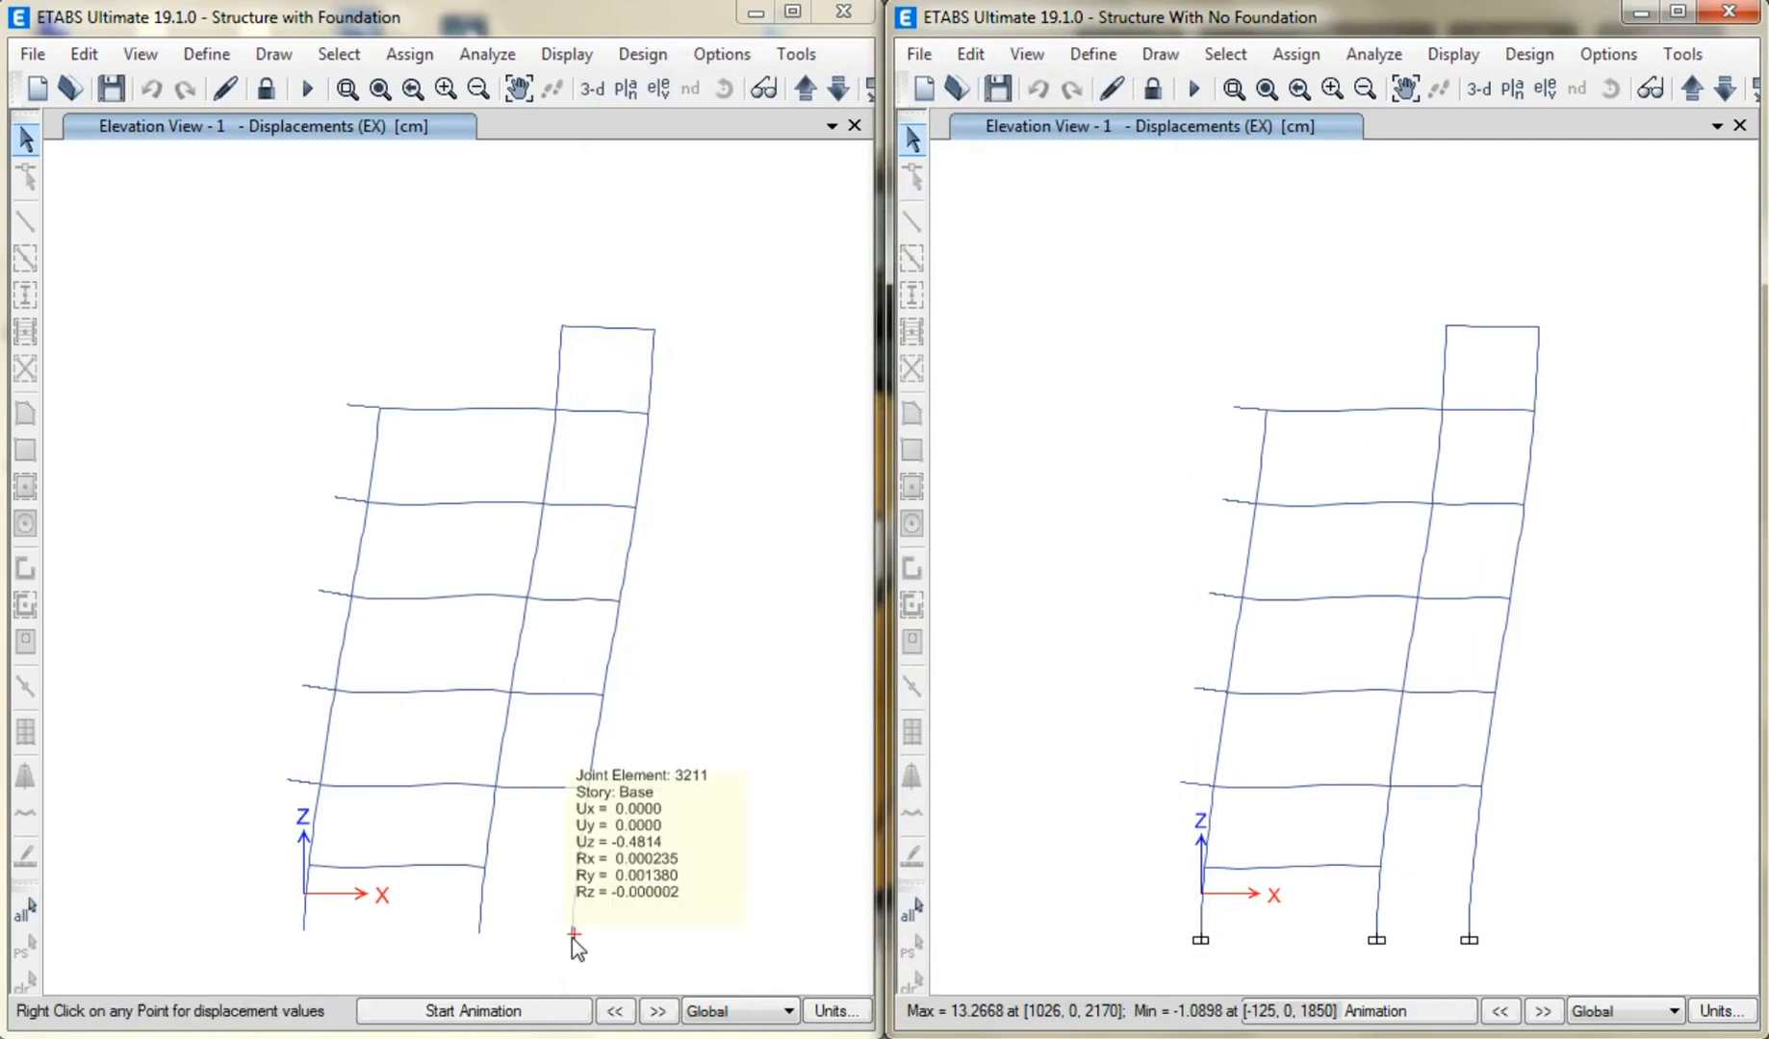
click(577, 938)
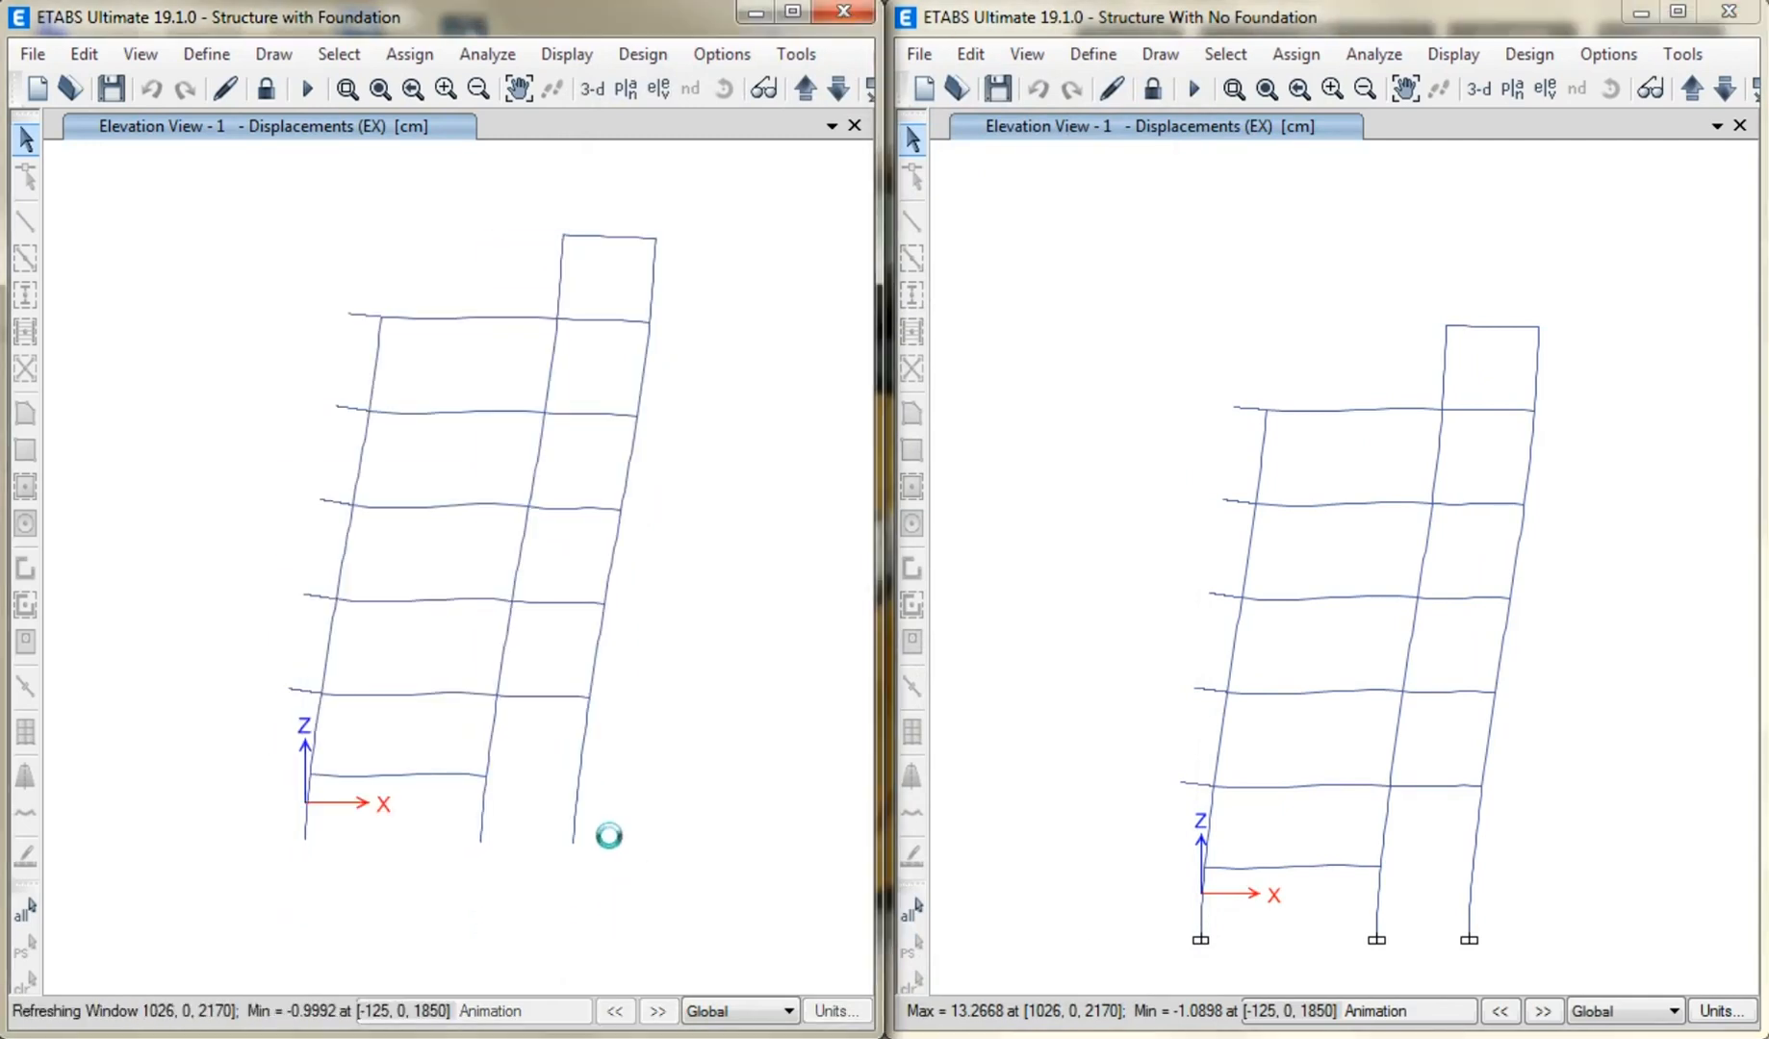
click(347, 88)
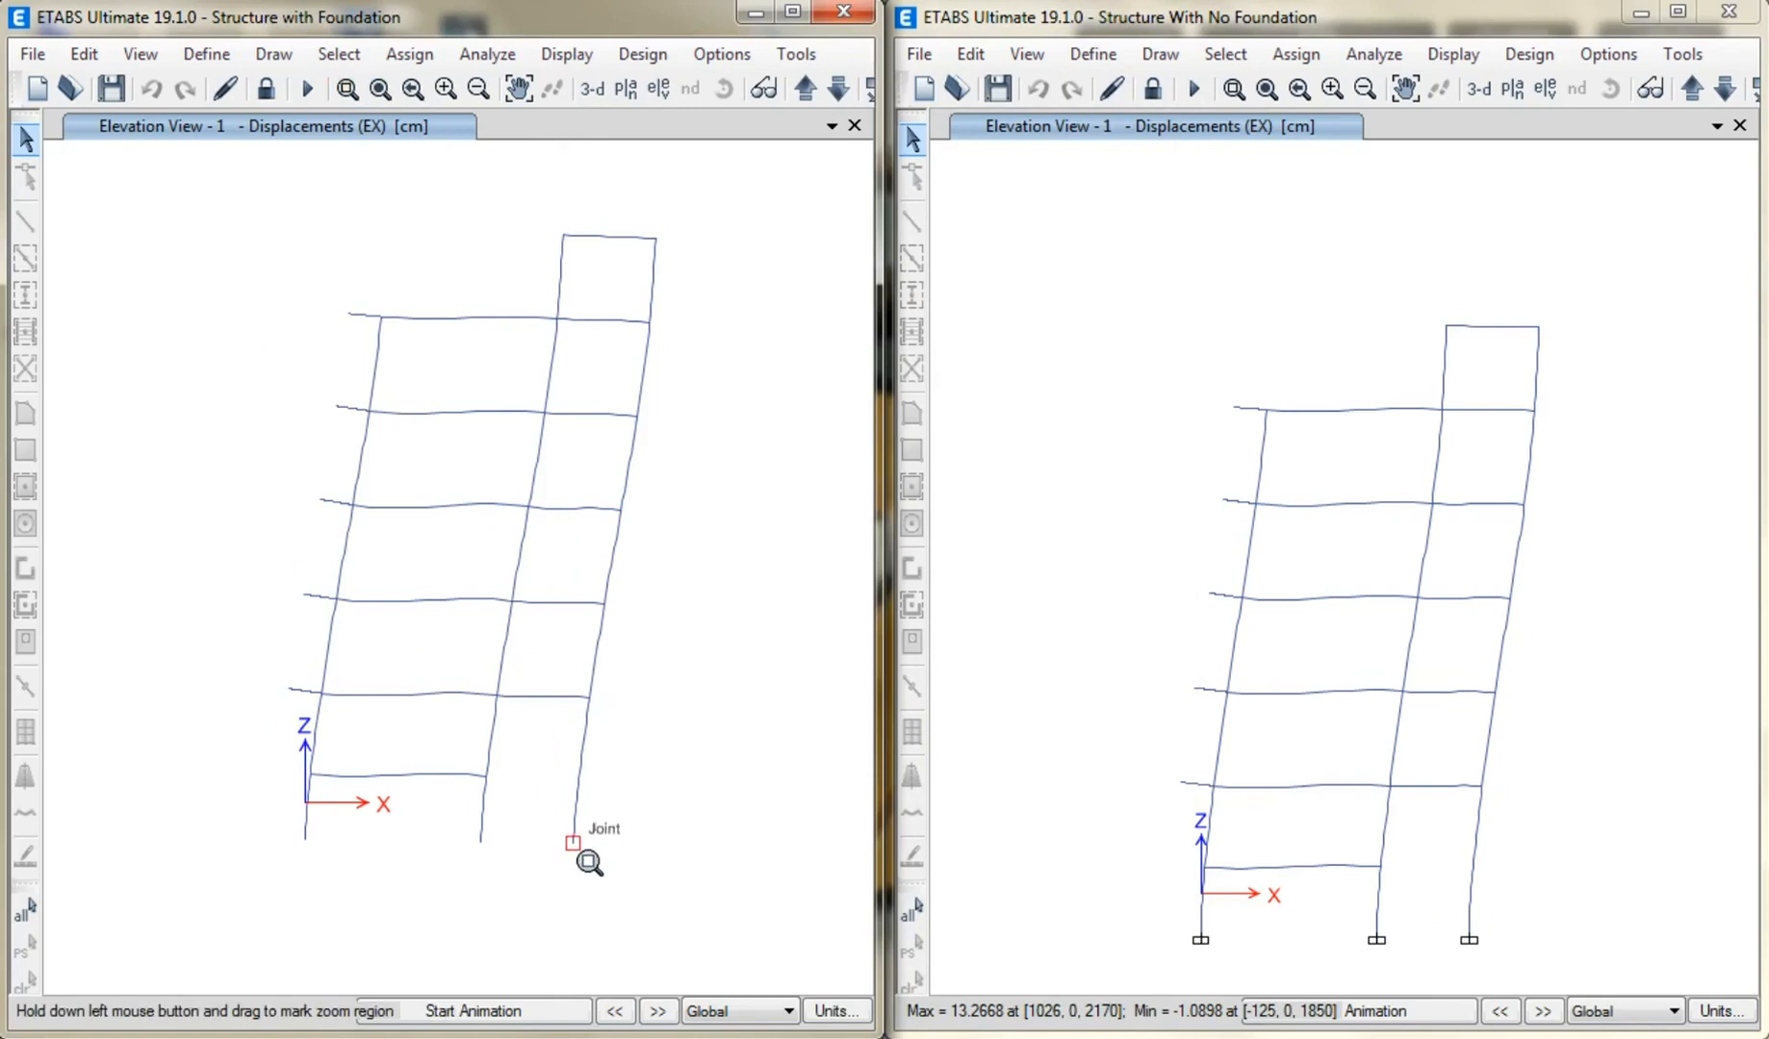
drag(273, 806, 620, 858)
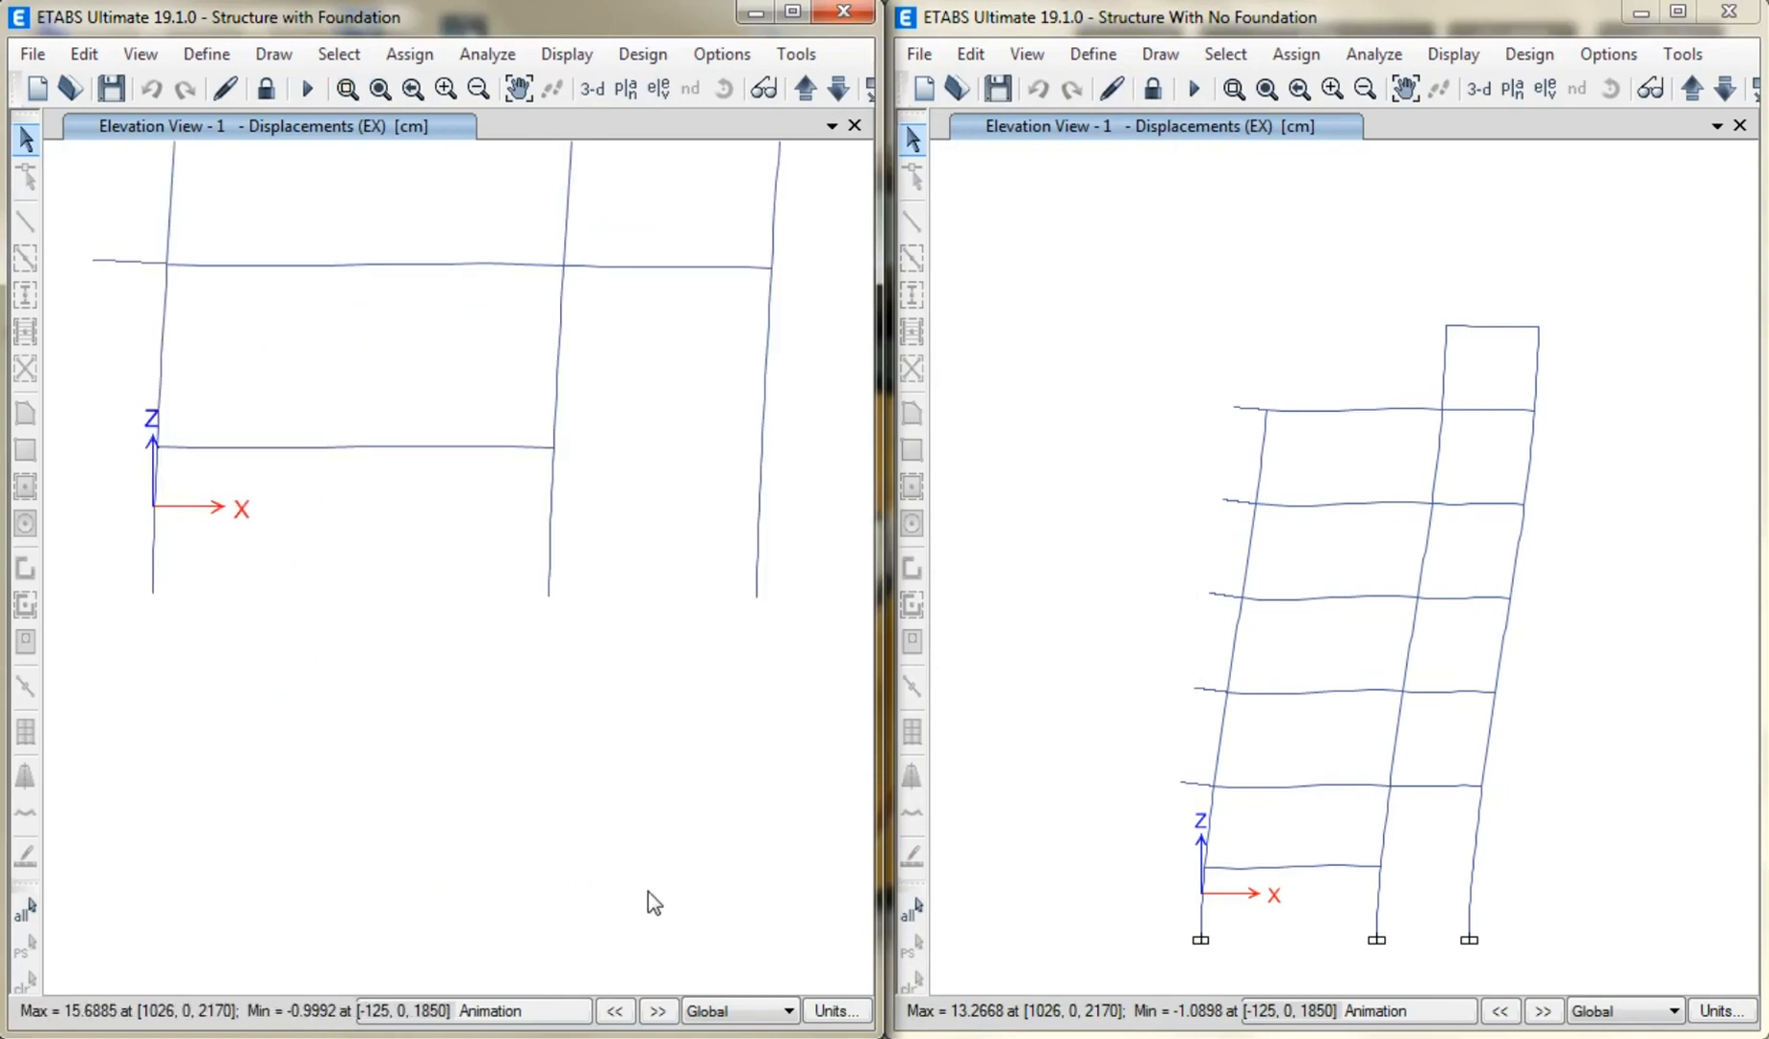
right_click(756, 597)
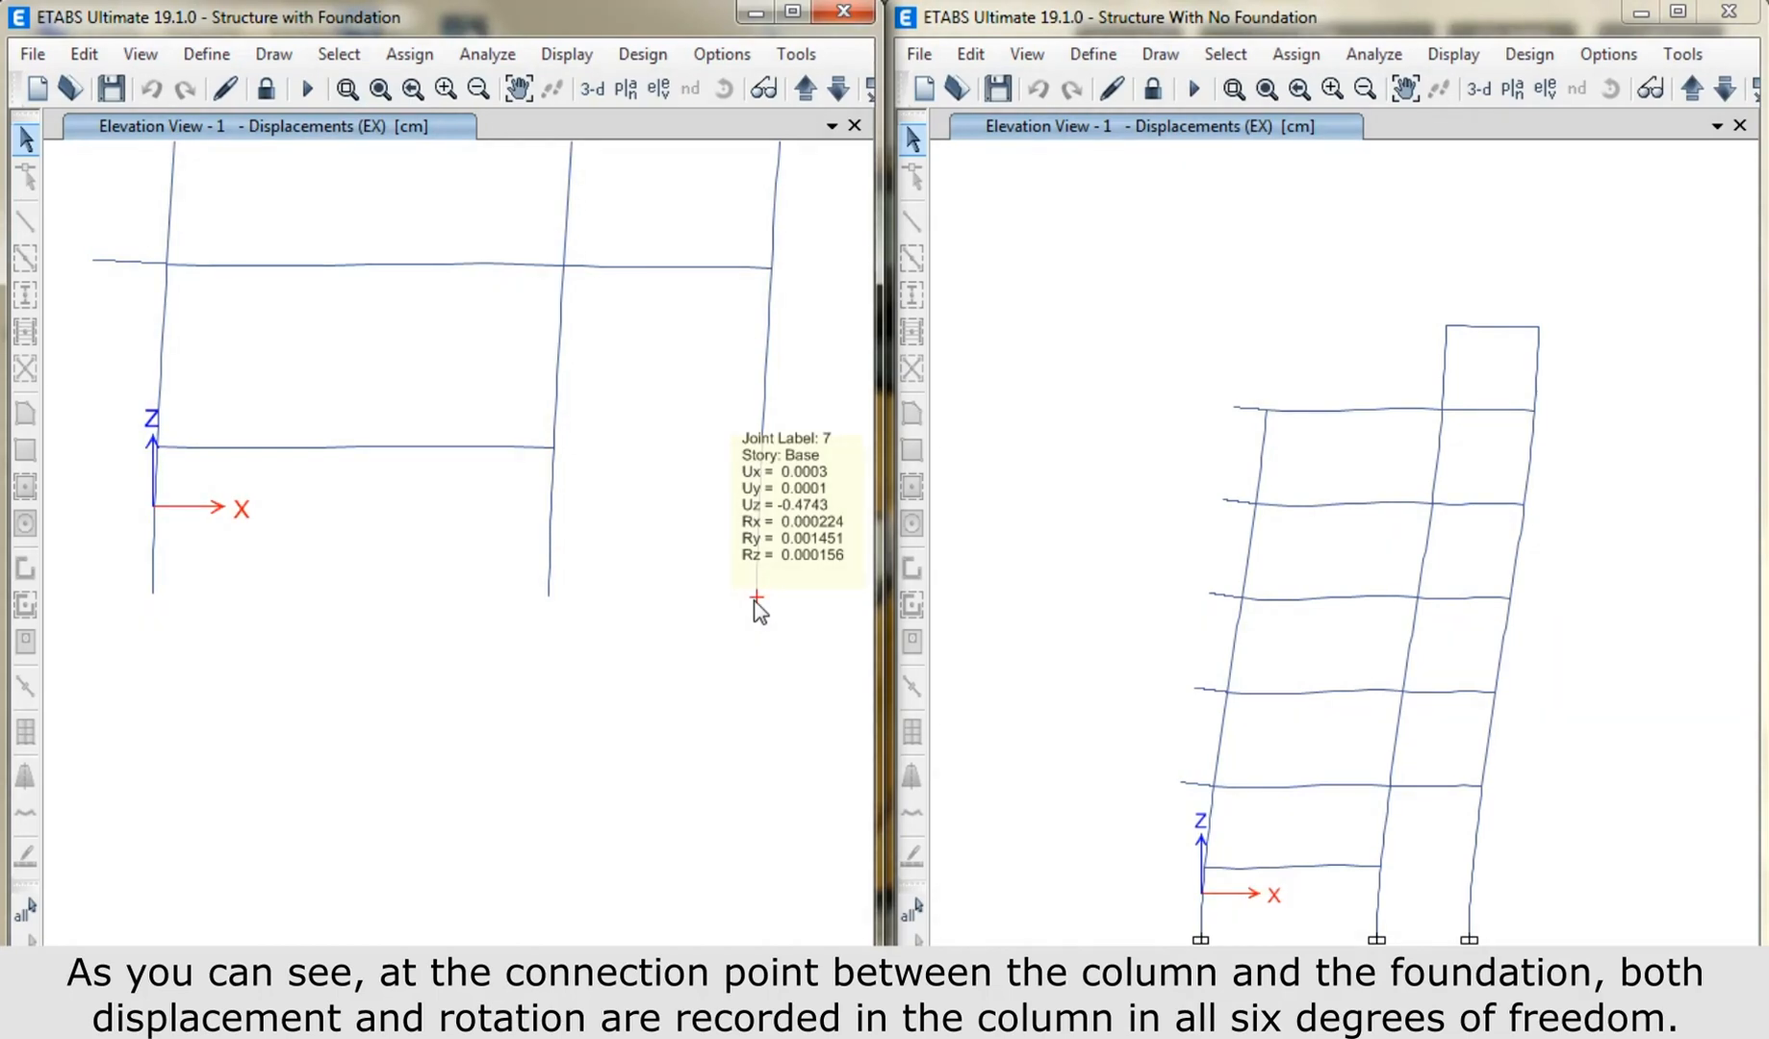
middle_drag(755, 602, 747, 851)
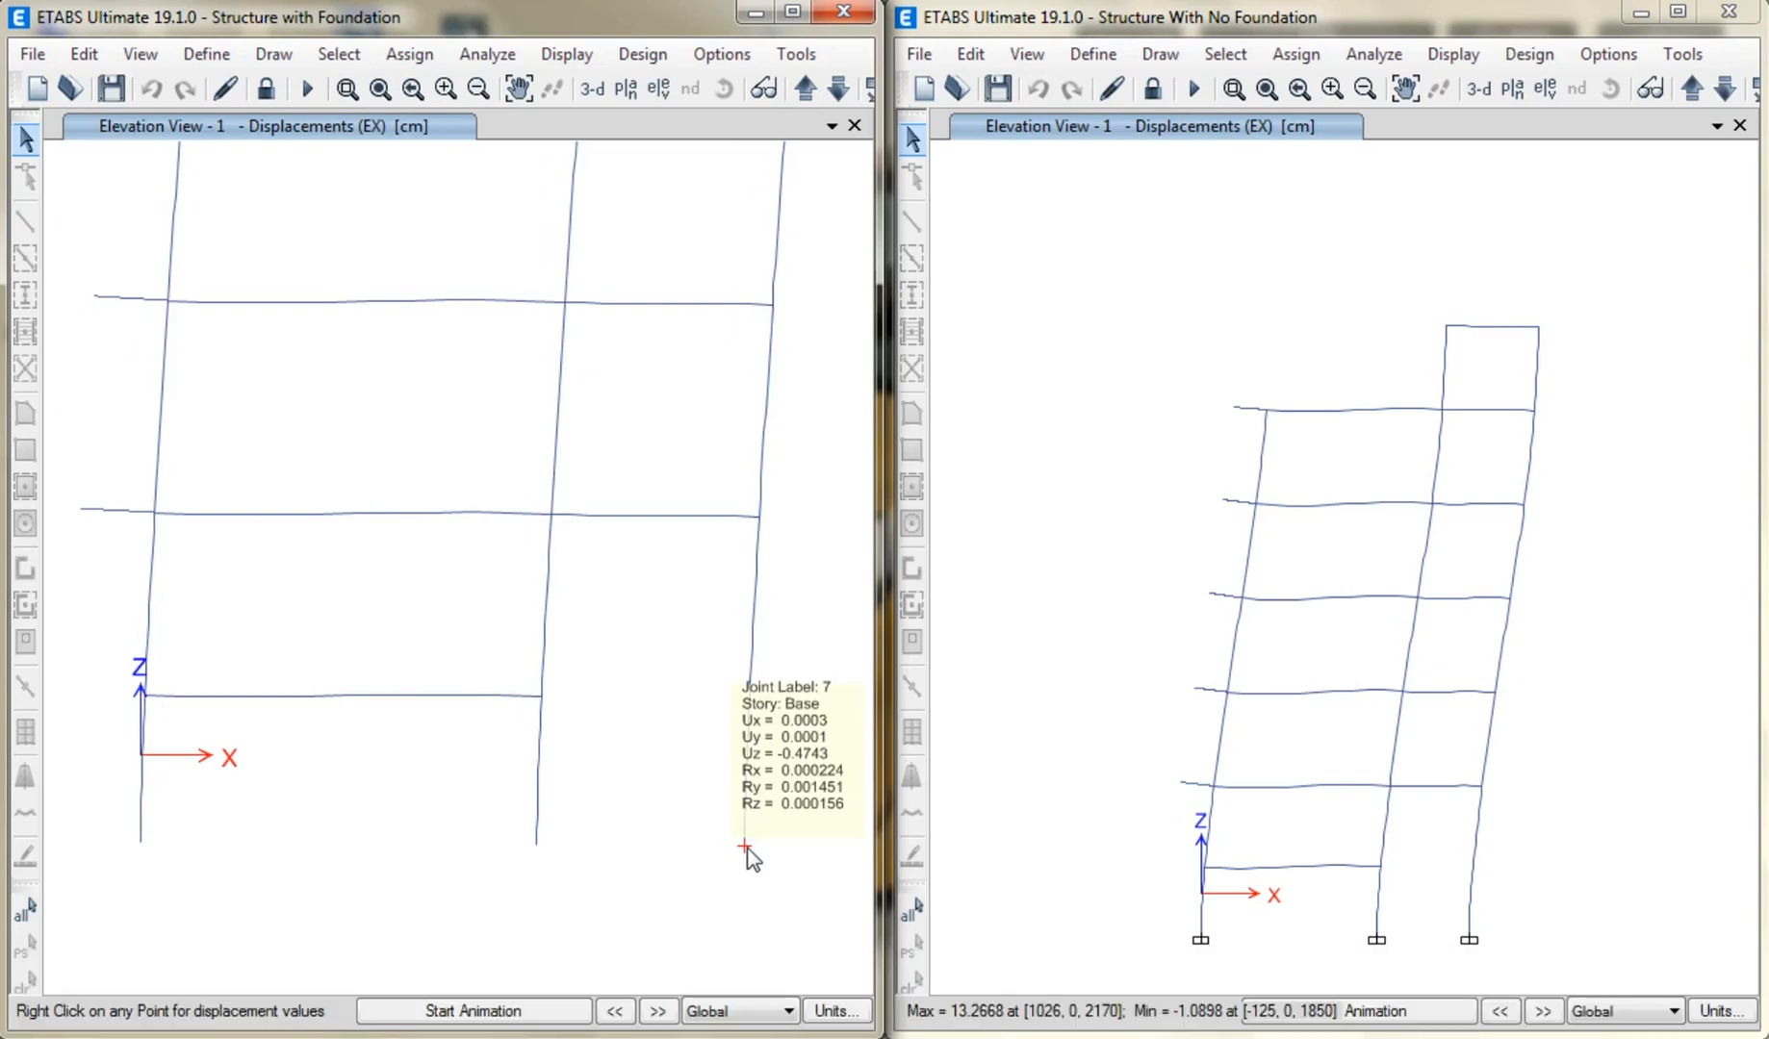
Examine the supports at the bases of the three columns in the Structure With No Foundation elevation.
middle_drag(1438, 947, 1508, 884)
scroll(1444, 806, up, 2)
scroll(1445, 805, up, 2)
mouse_move(1620, 860)
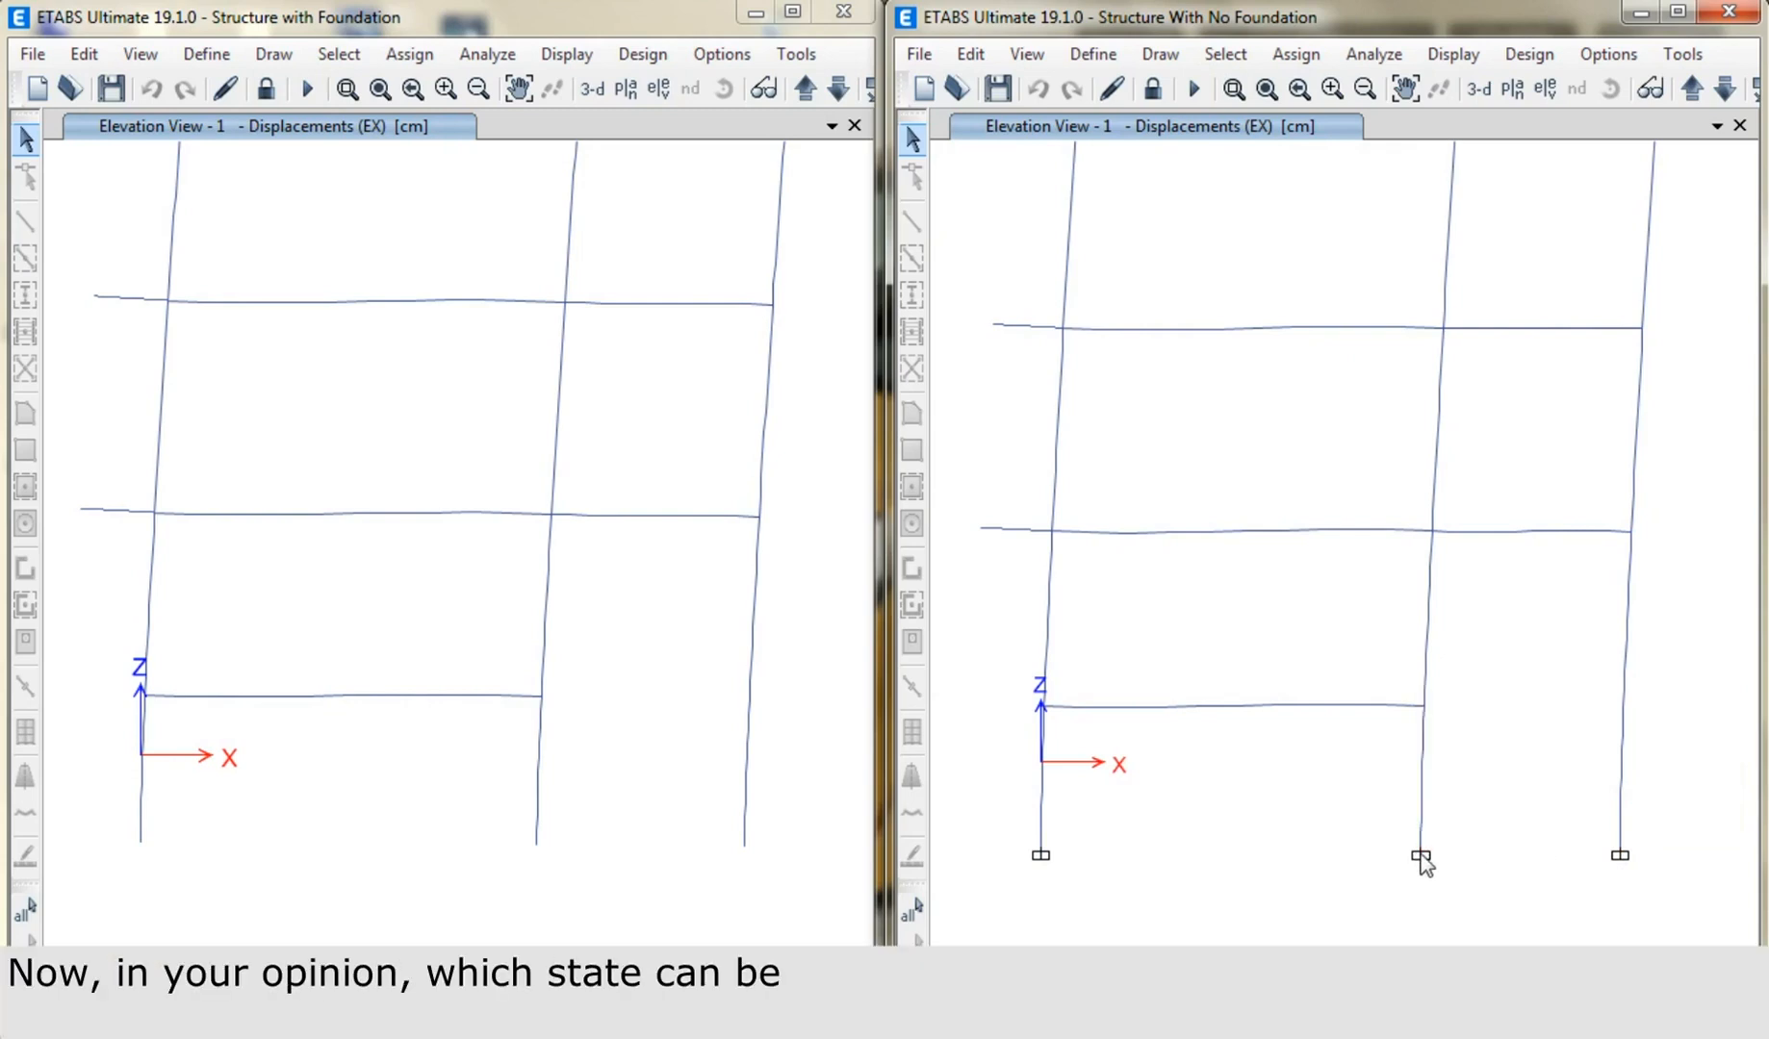
mouse_move(1421, 857)
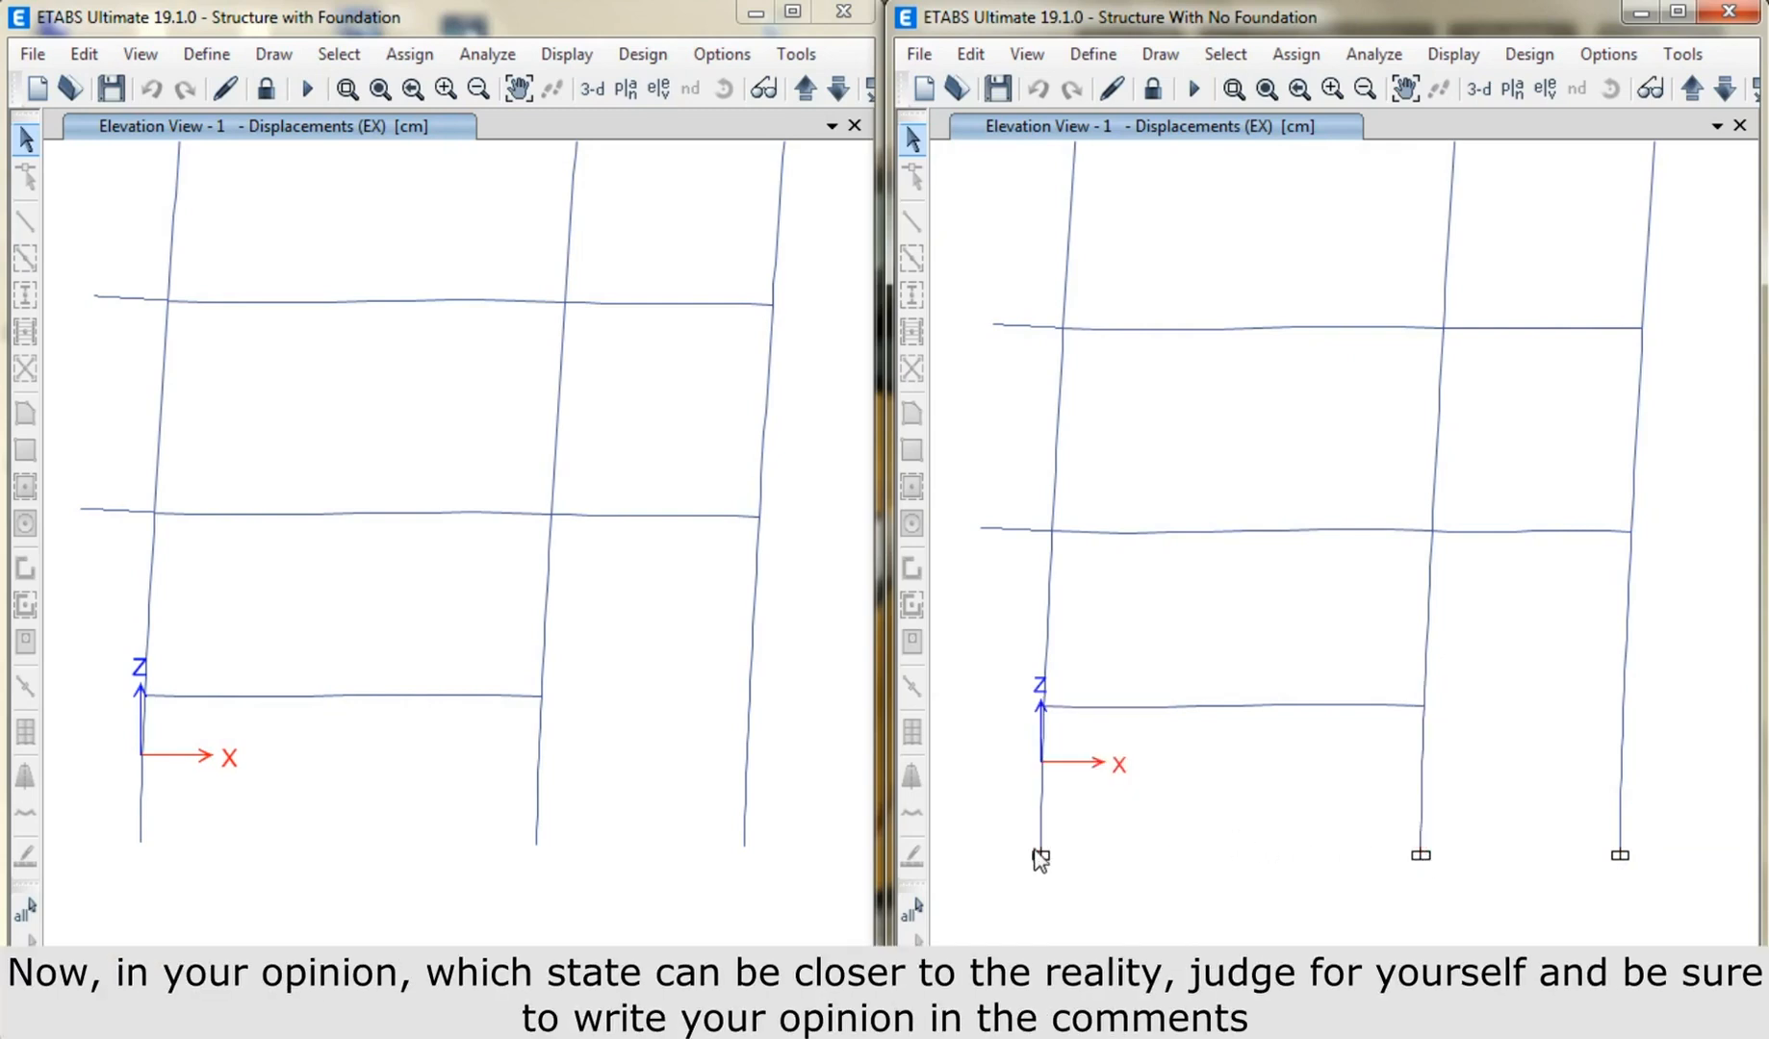
mouse_move(1041, 854)
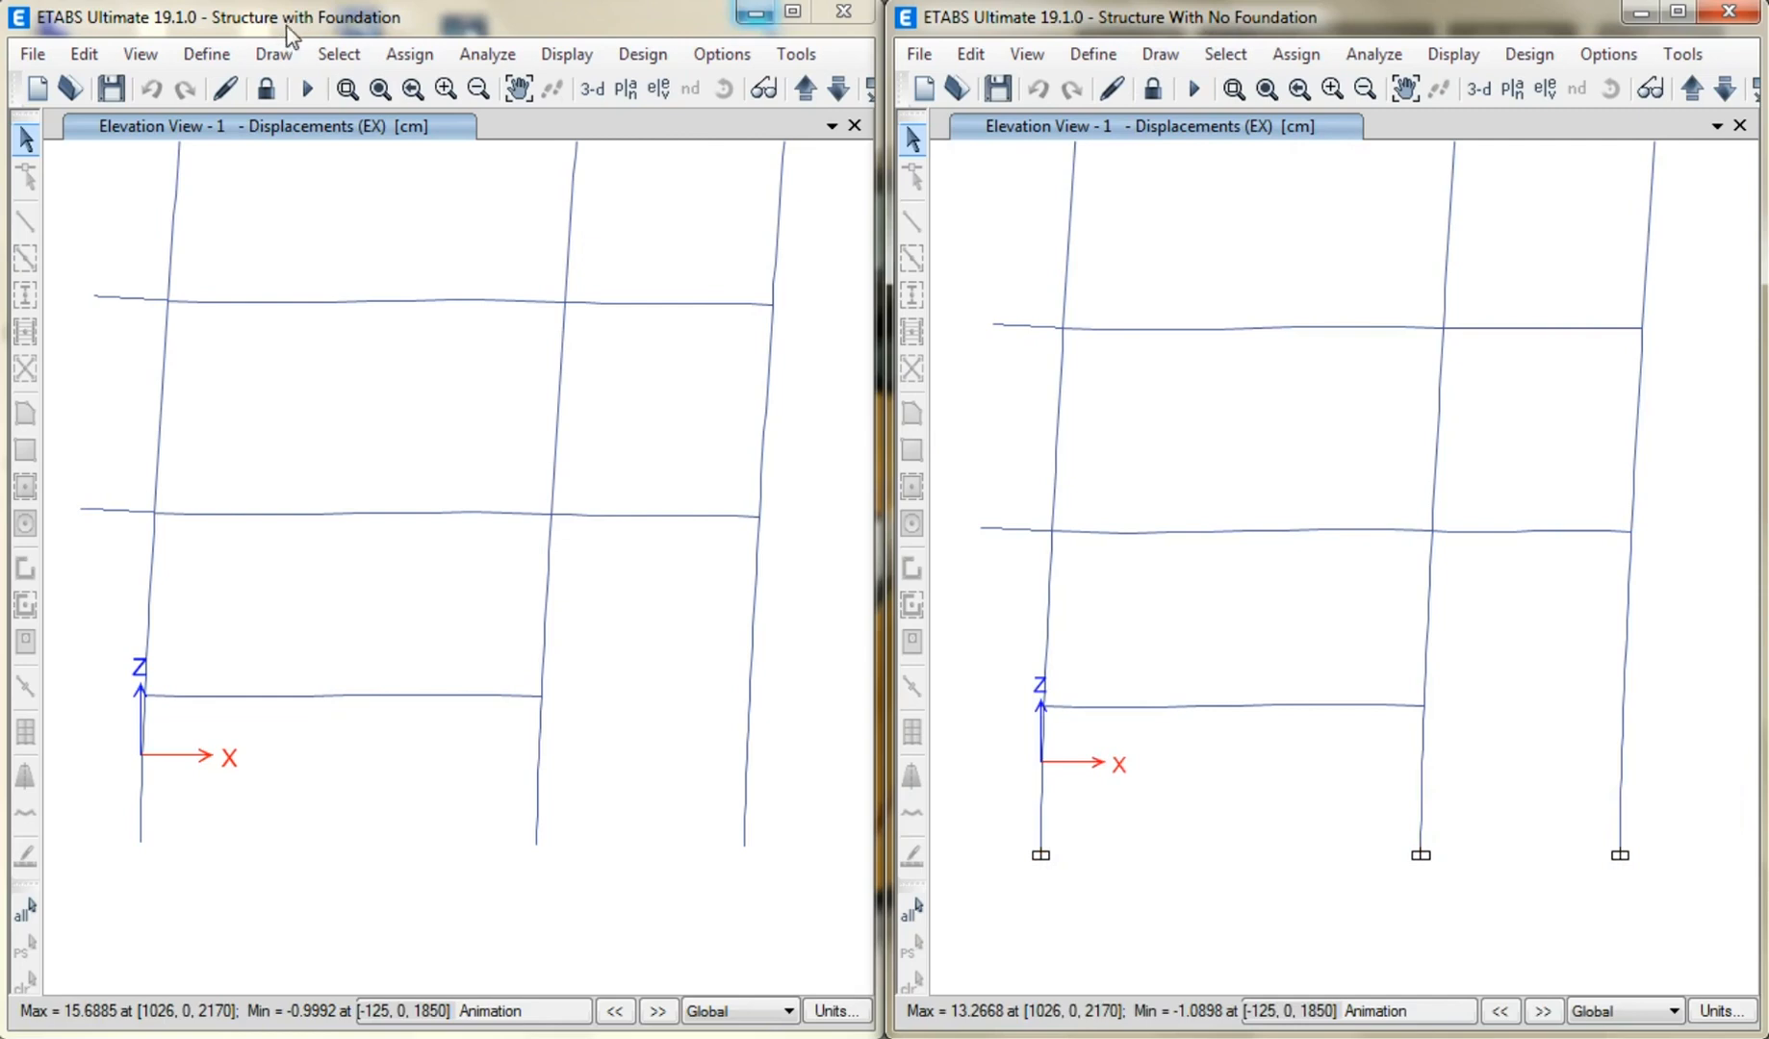
Check the displacements and rotations at all three column bases in the Structure with Foundation elevation.
mouse_move(141, 845)
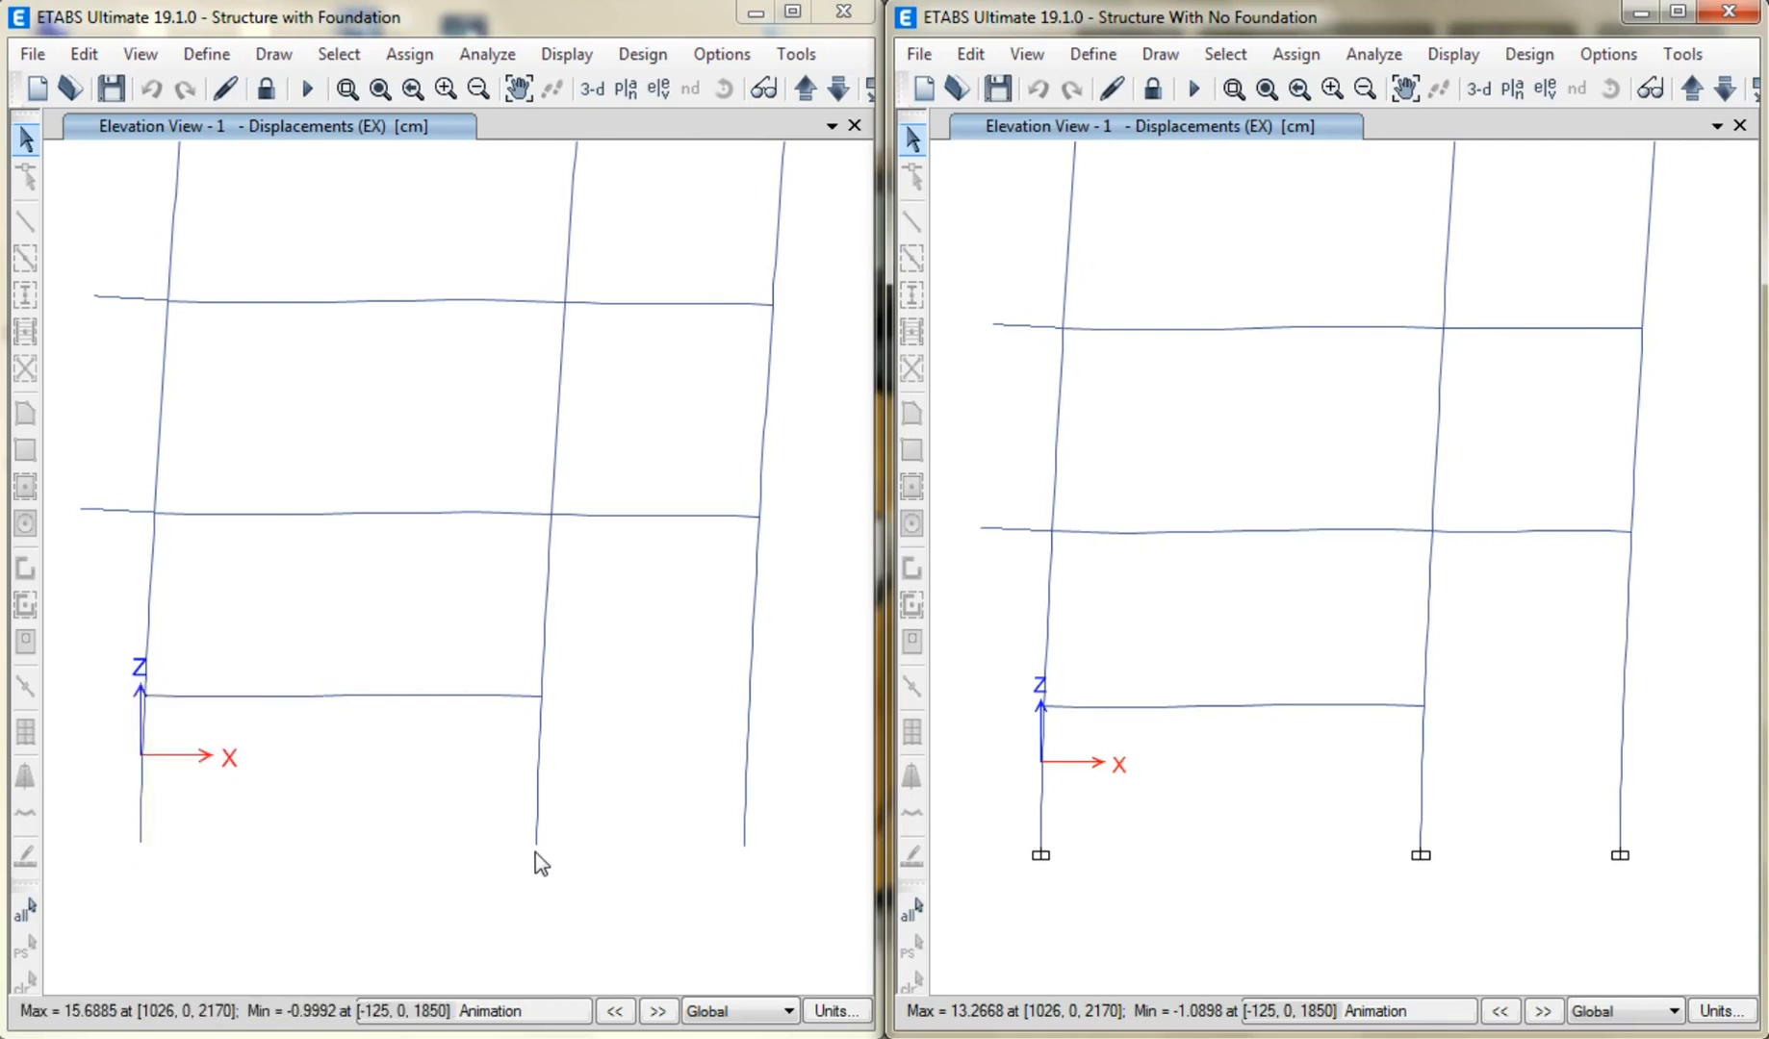
mouse_move(537, 847)
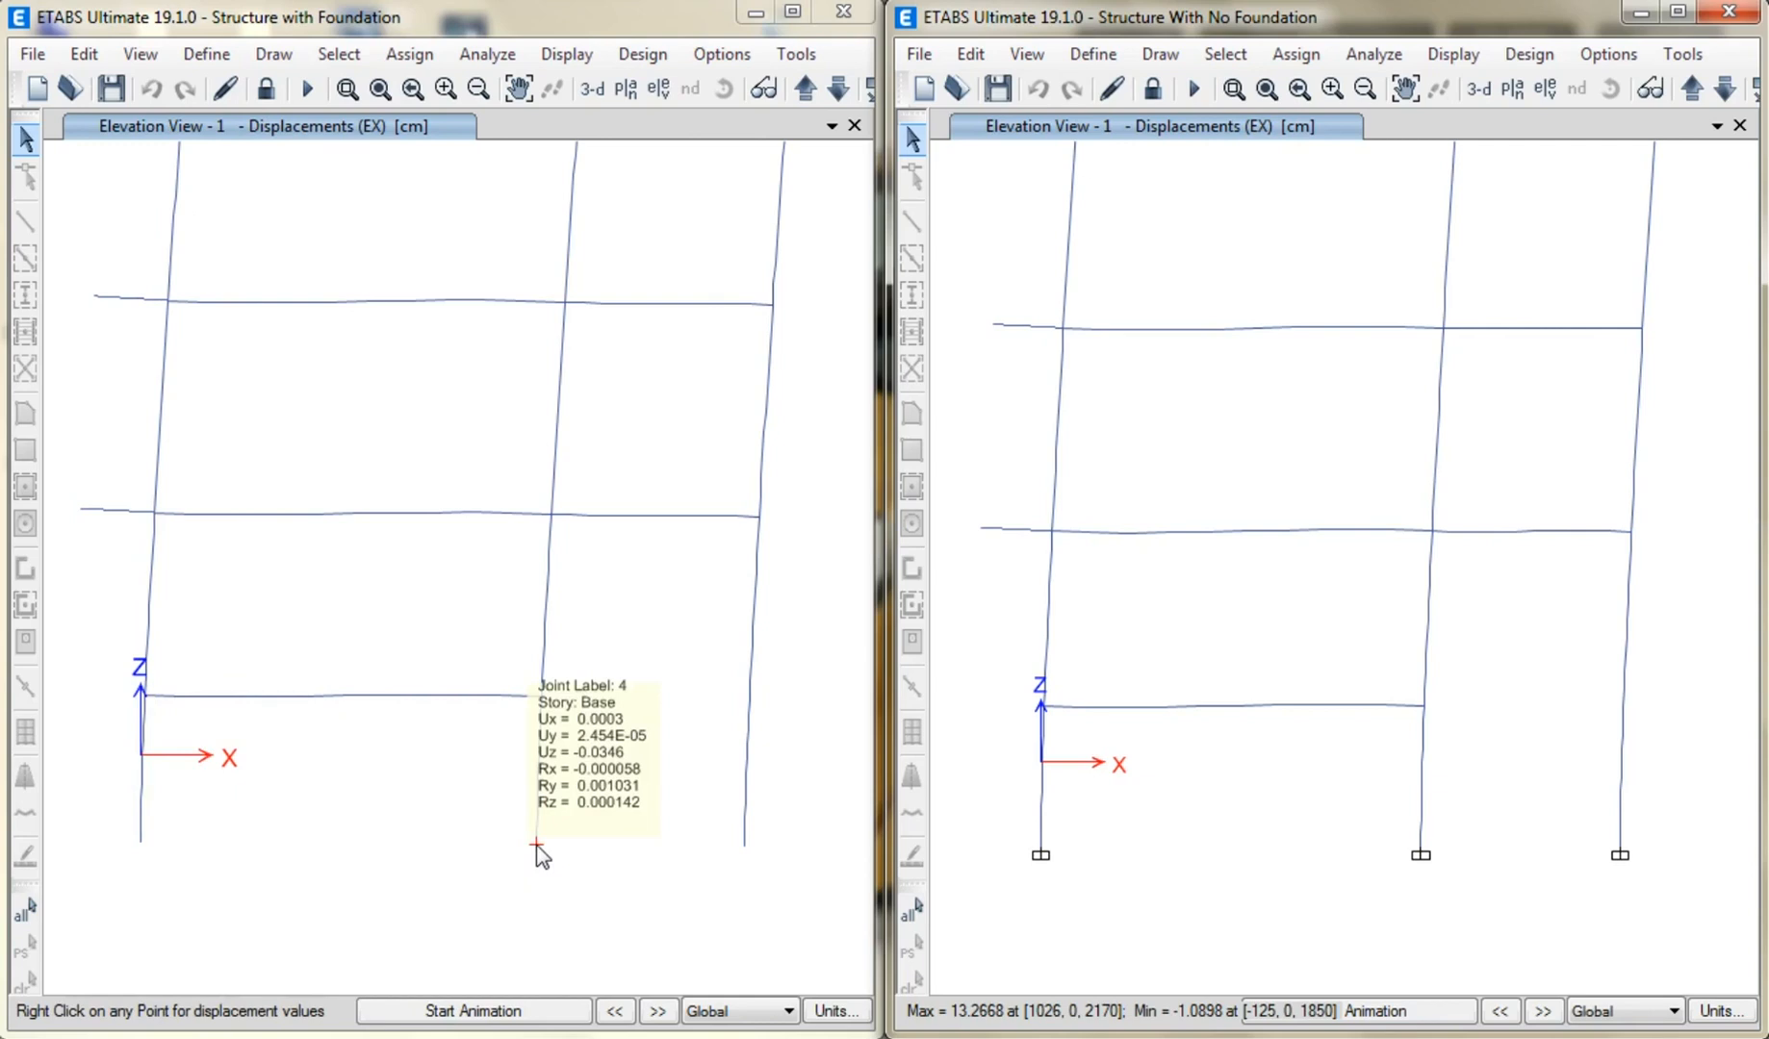
mouse_move(745, 847)
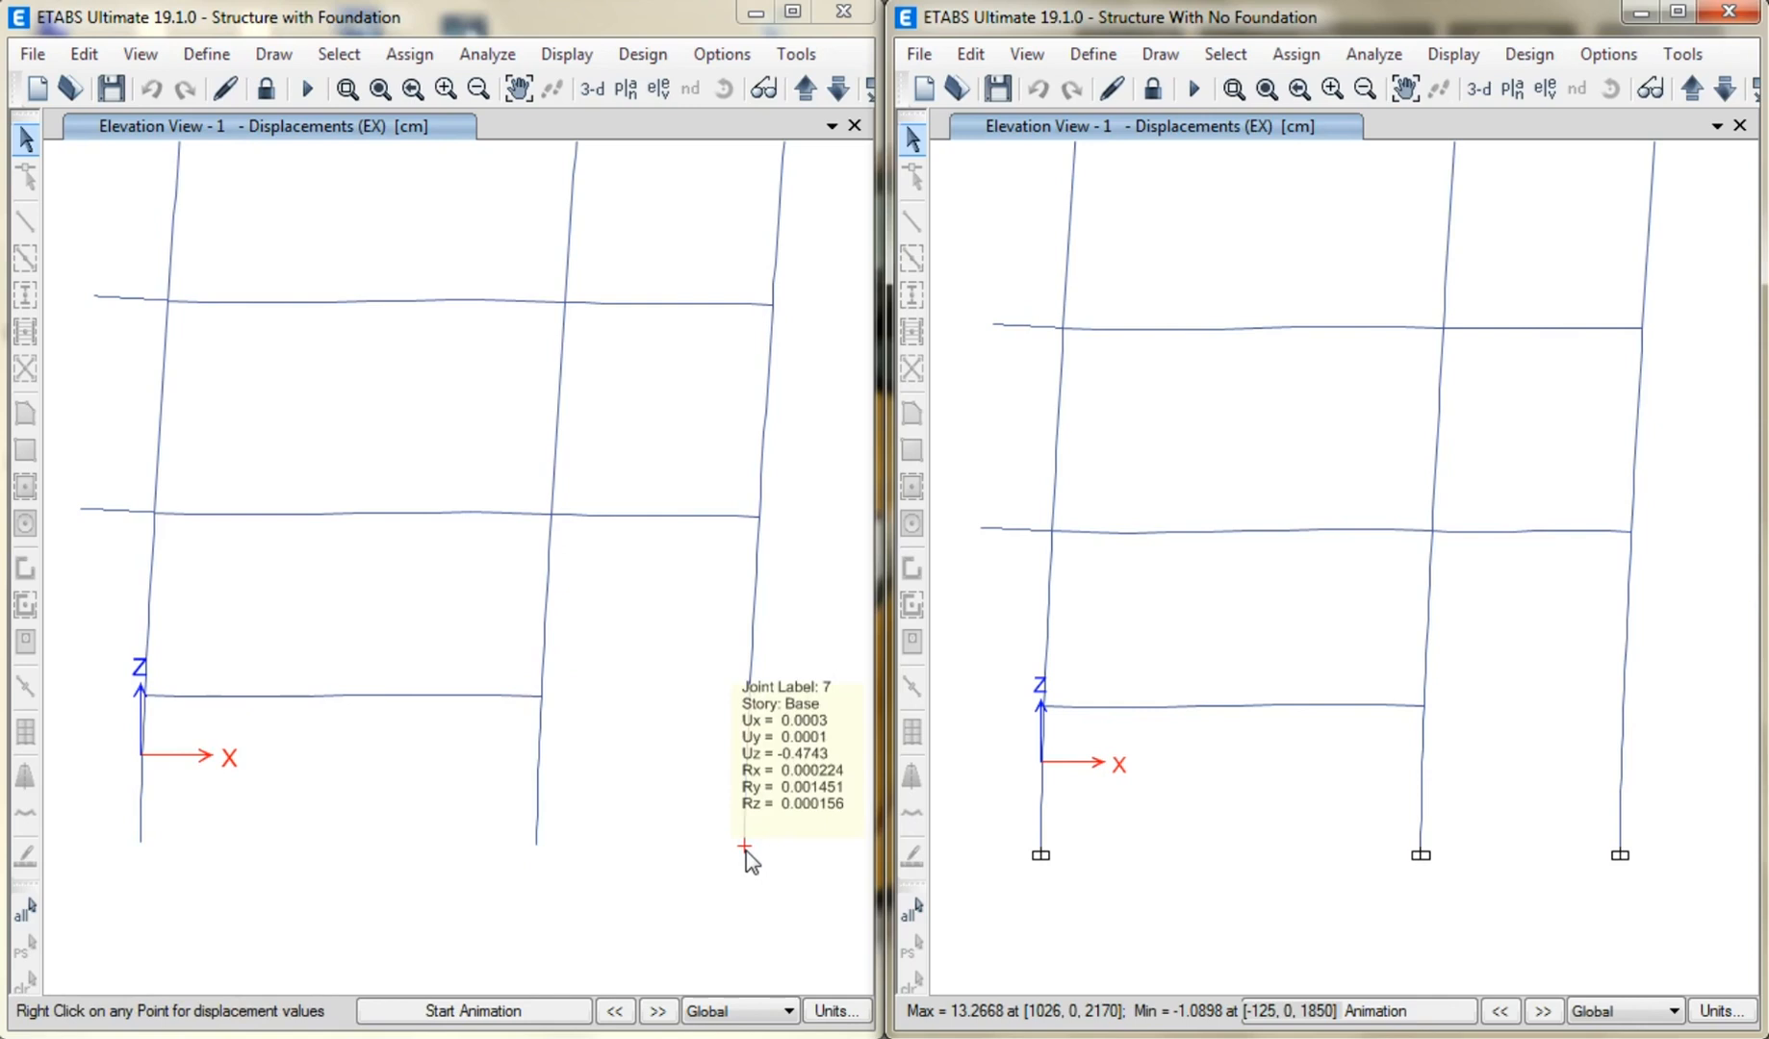
click(660, 842)
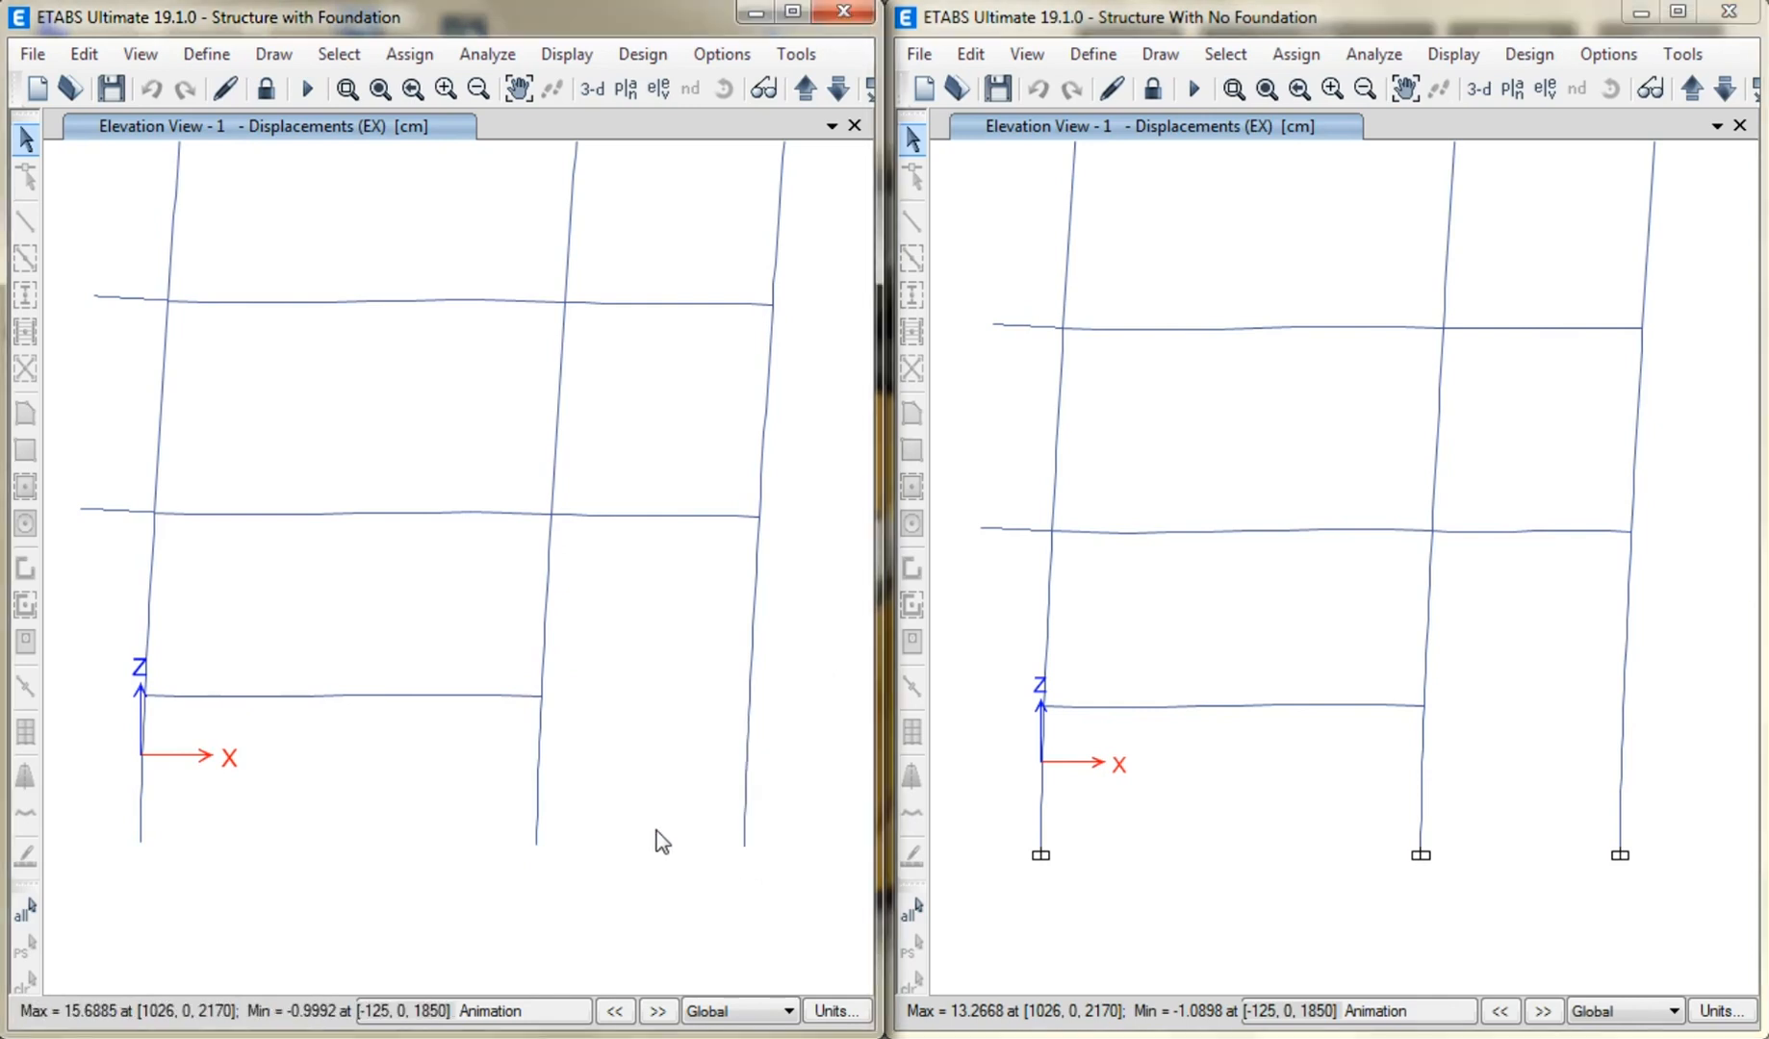
Restore the full view of elevation 1 in both model windows.
key(alt)
click(380, 88)
click(977, 197)
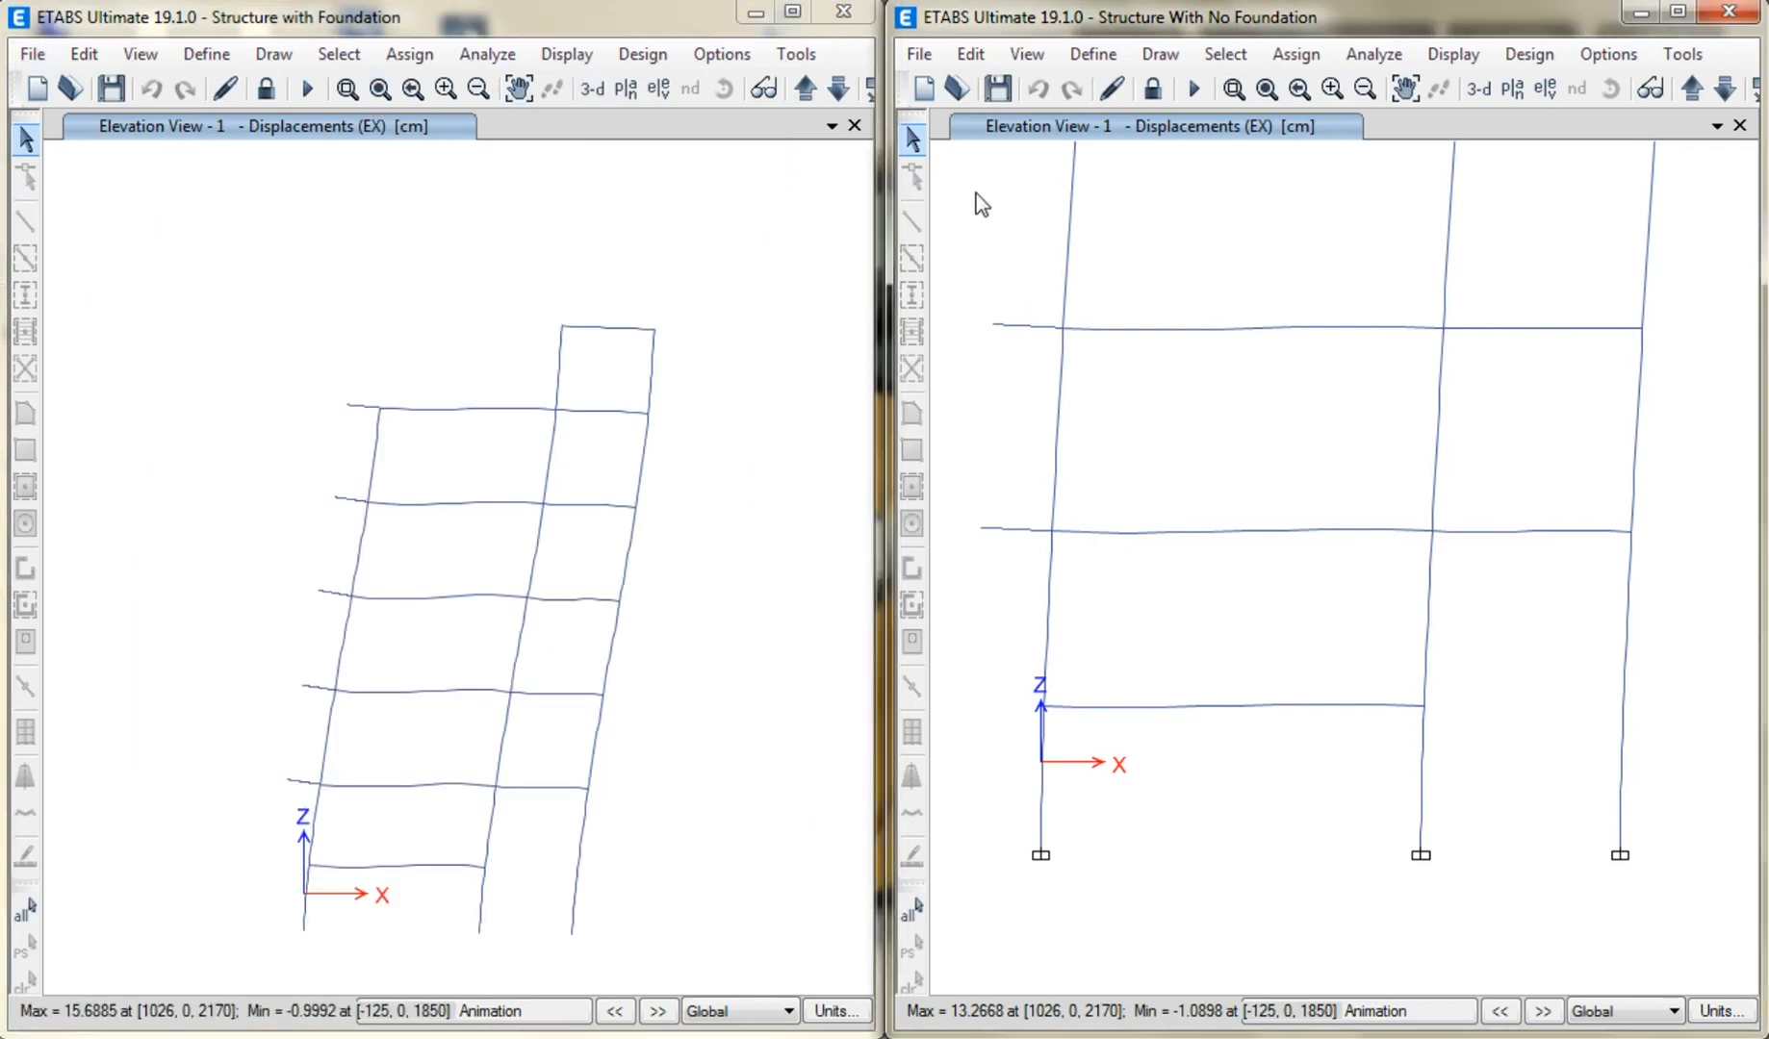
click(1267, 88)
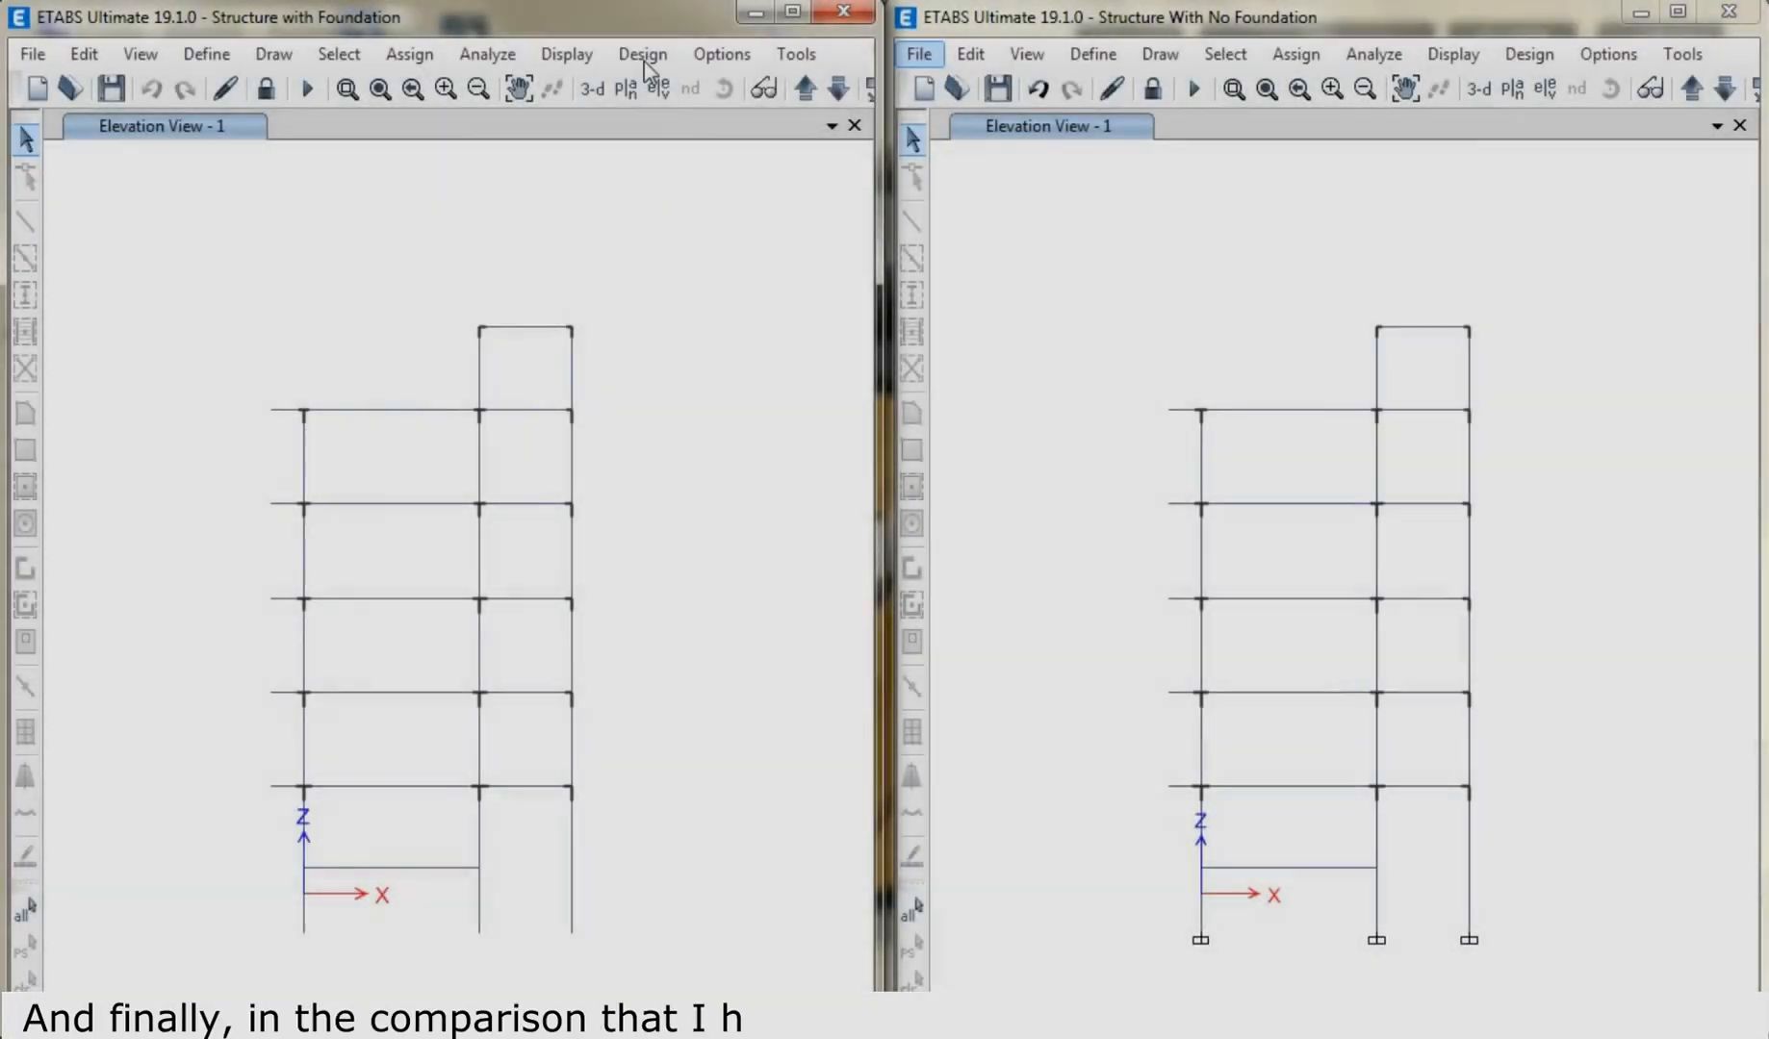
Display the concrete frame design output Column P-M-M Interaction Ratios on elevation 1 of the Structure with Foundation model.
click(642, 55)
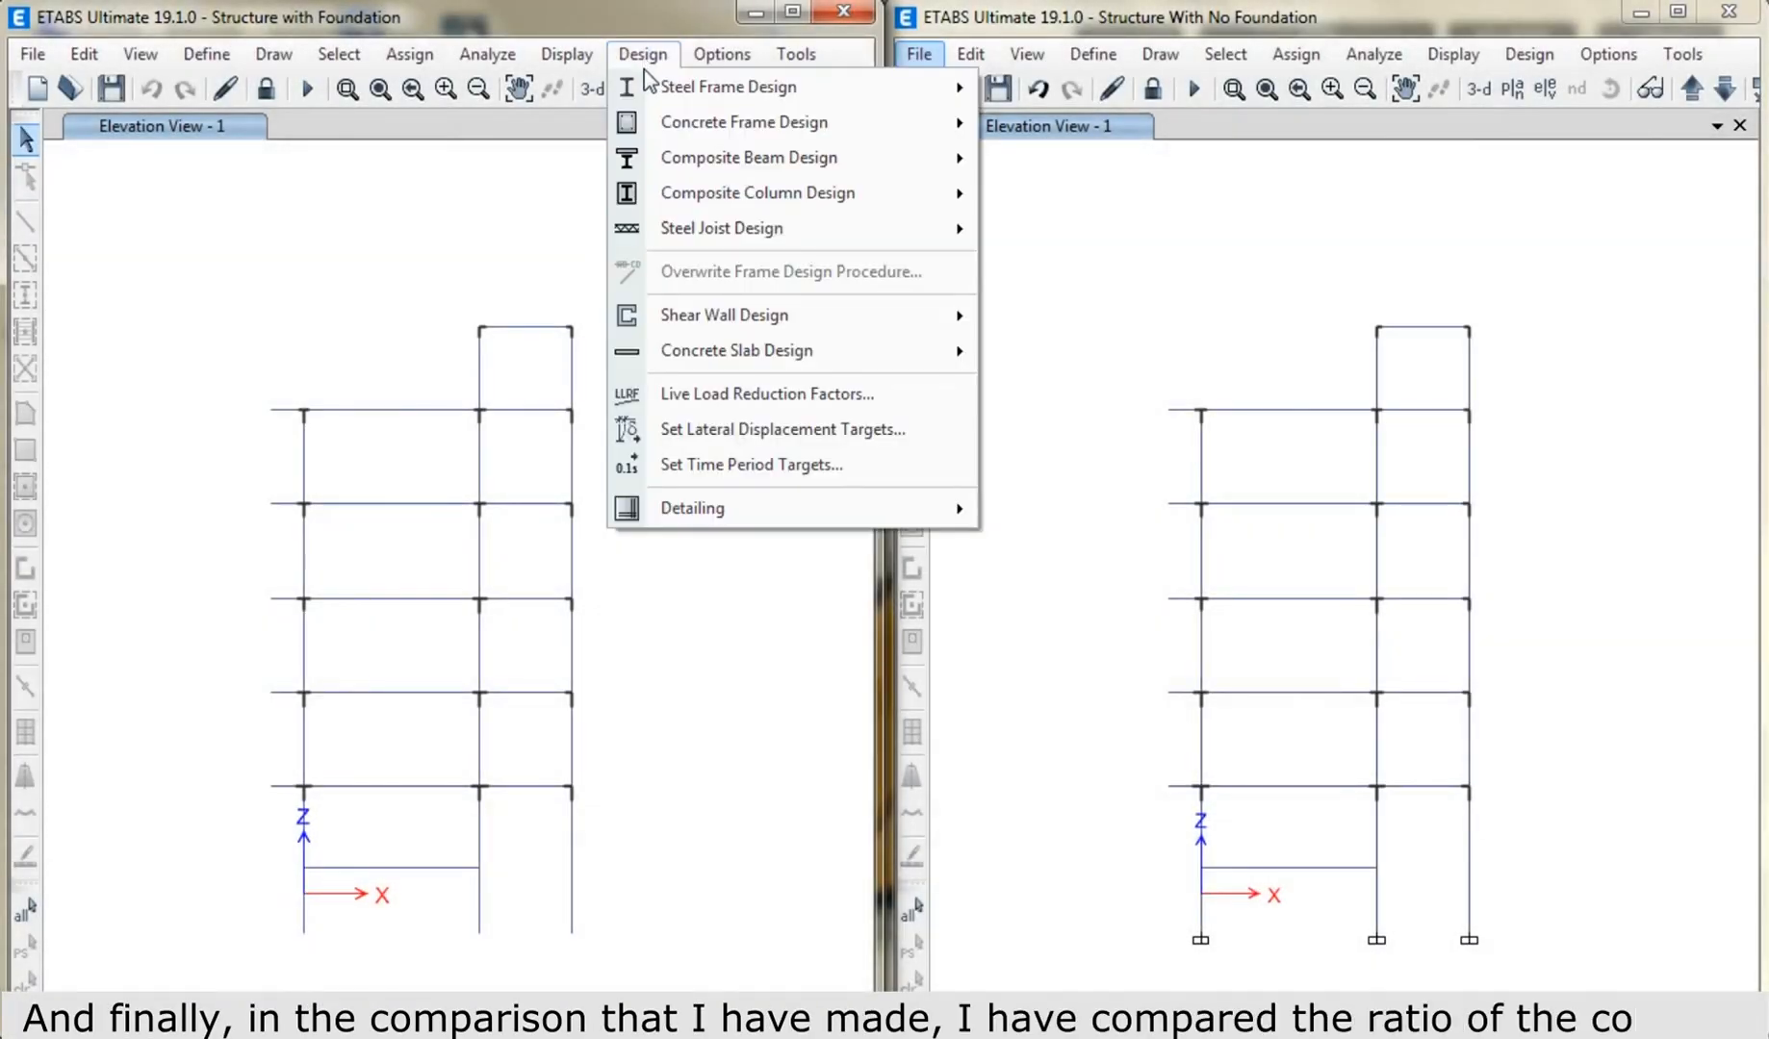
mouse_move(741, 122)
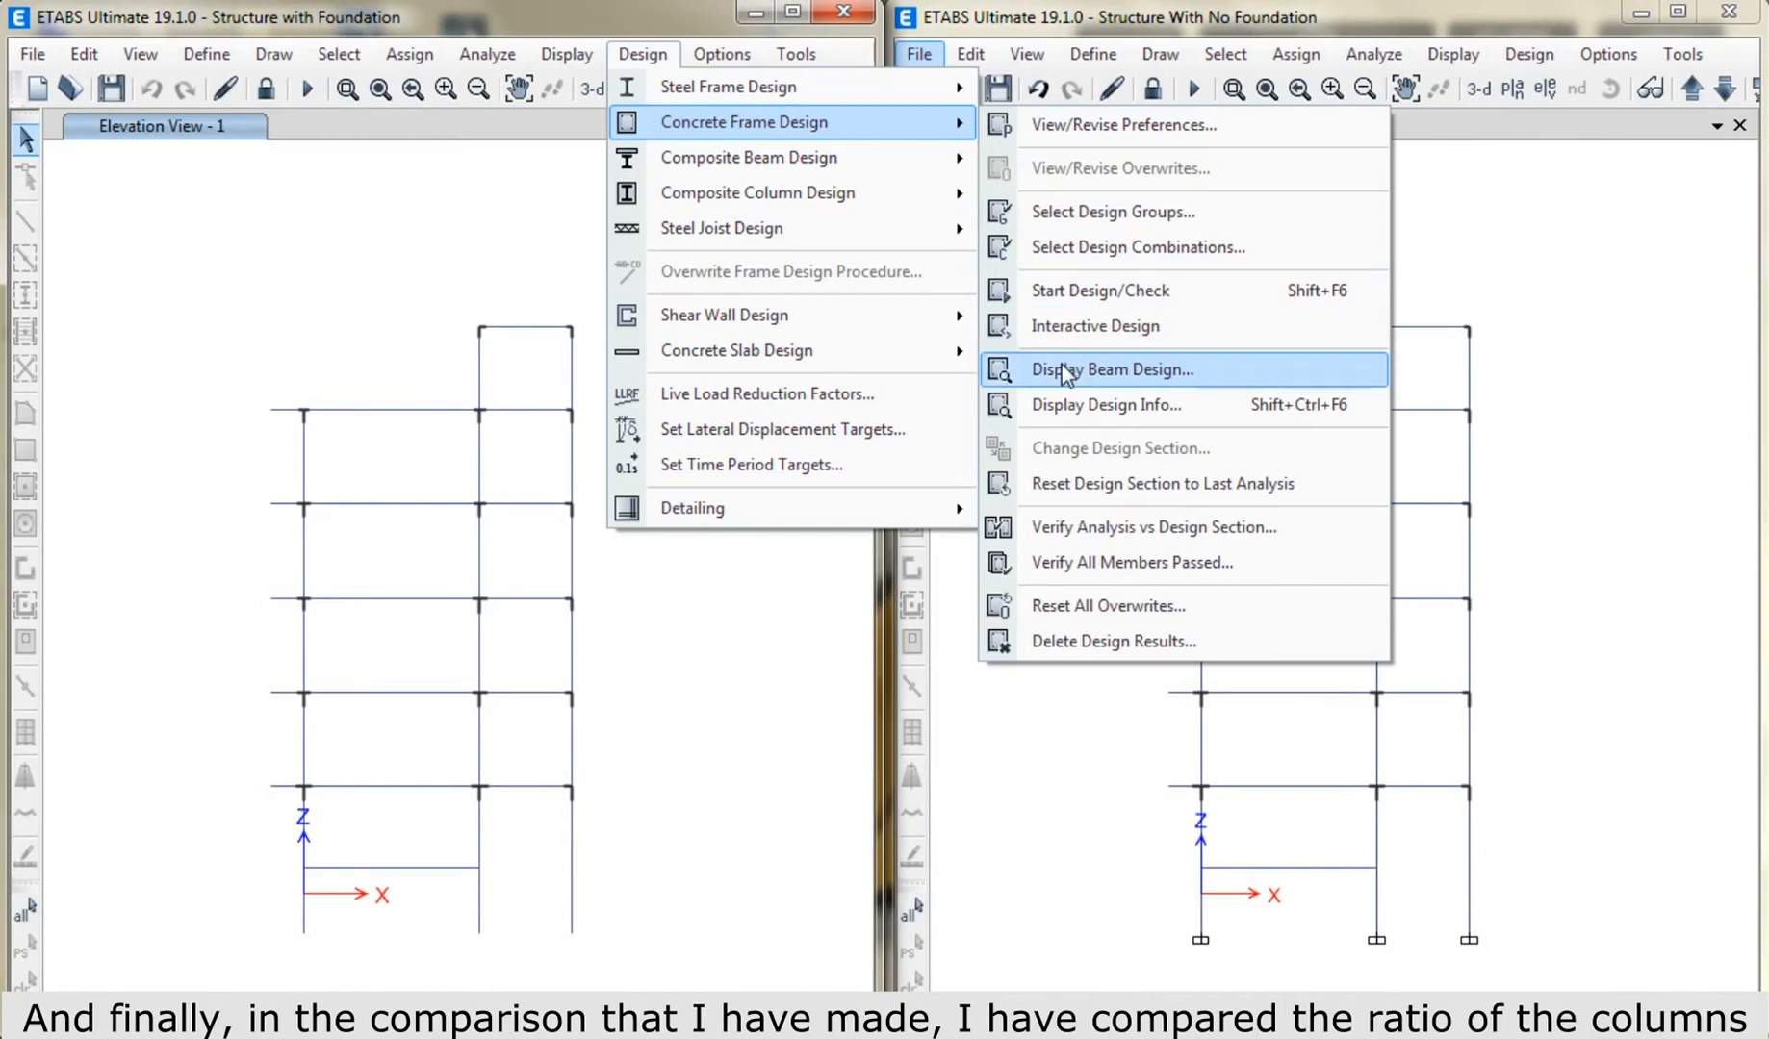
click(1059, 404)
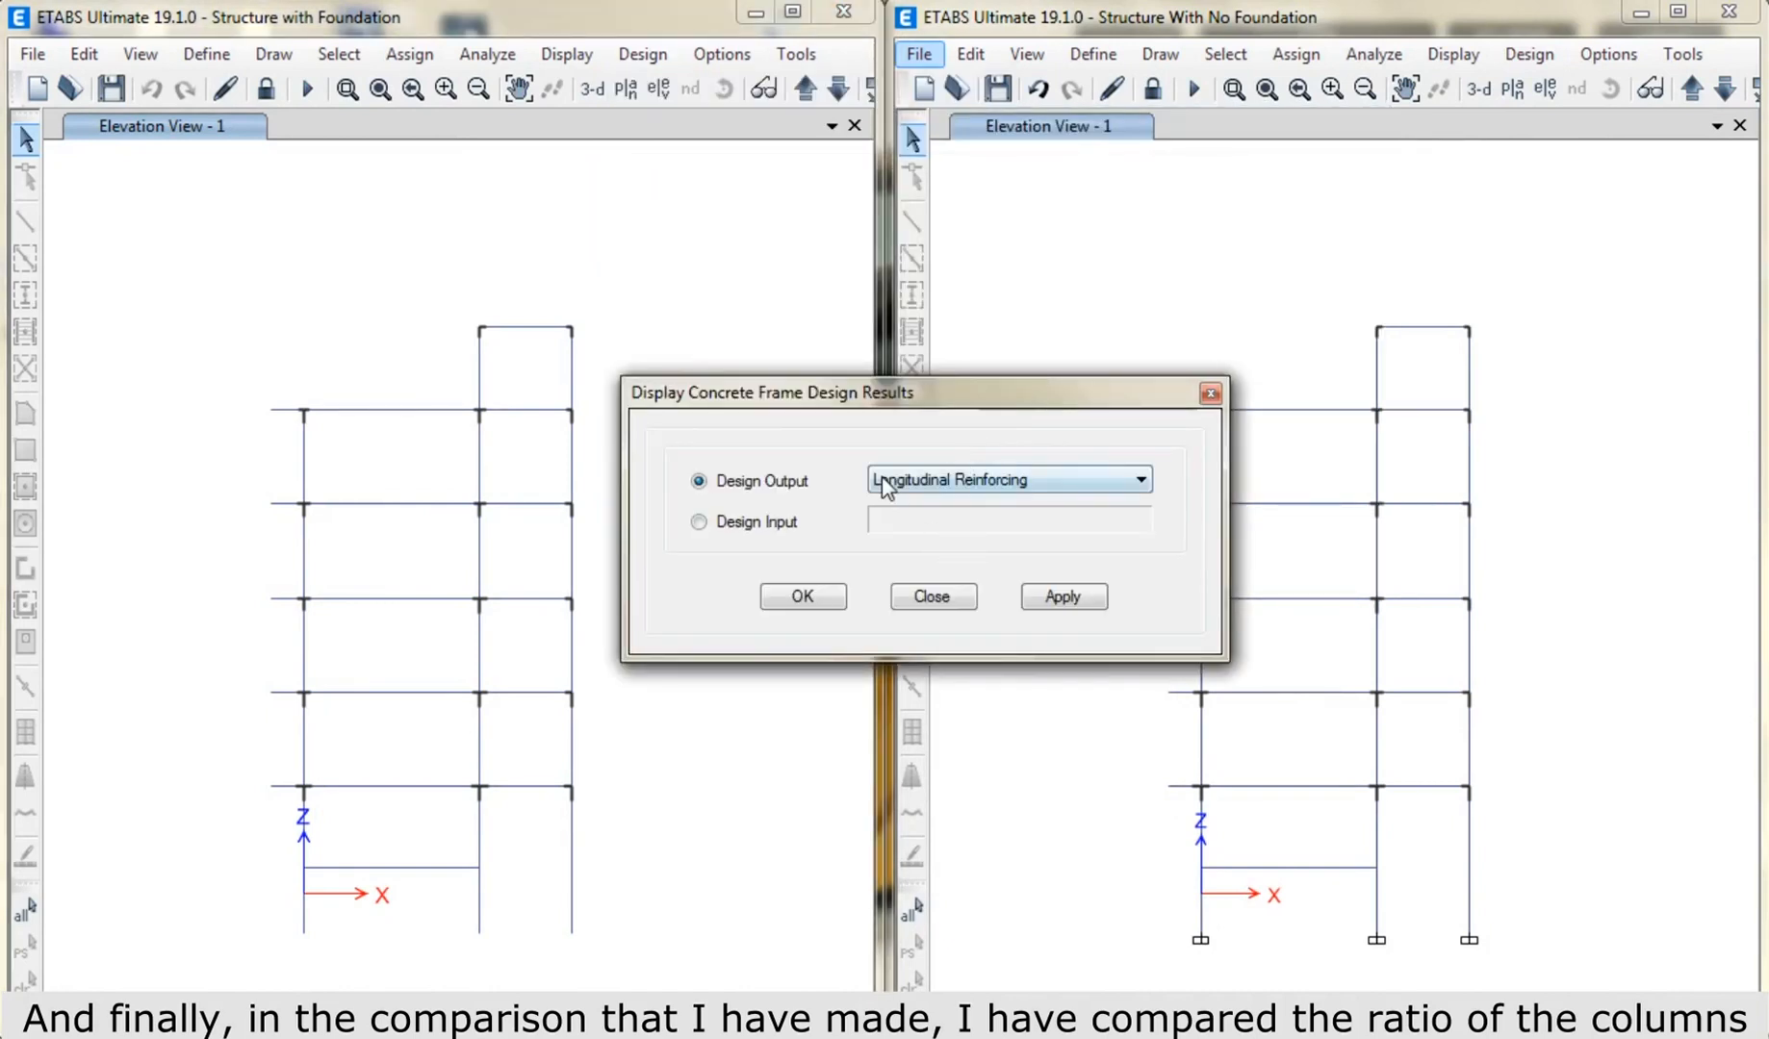
click(884, 481)
click(962, 557)
click(1049, 597)
click(931, 597)
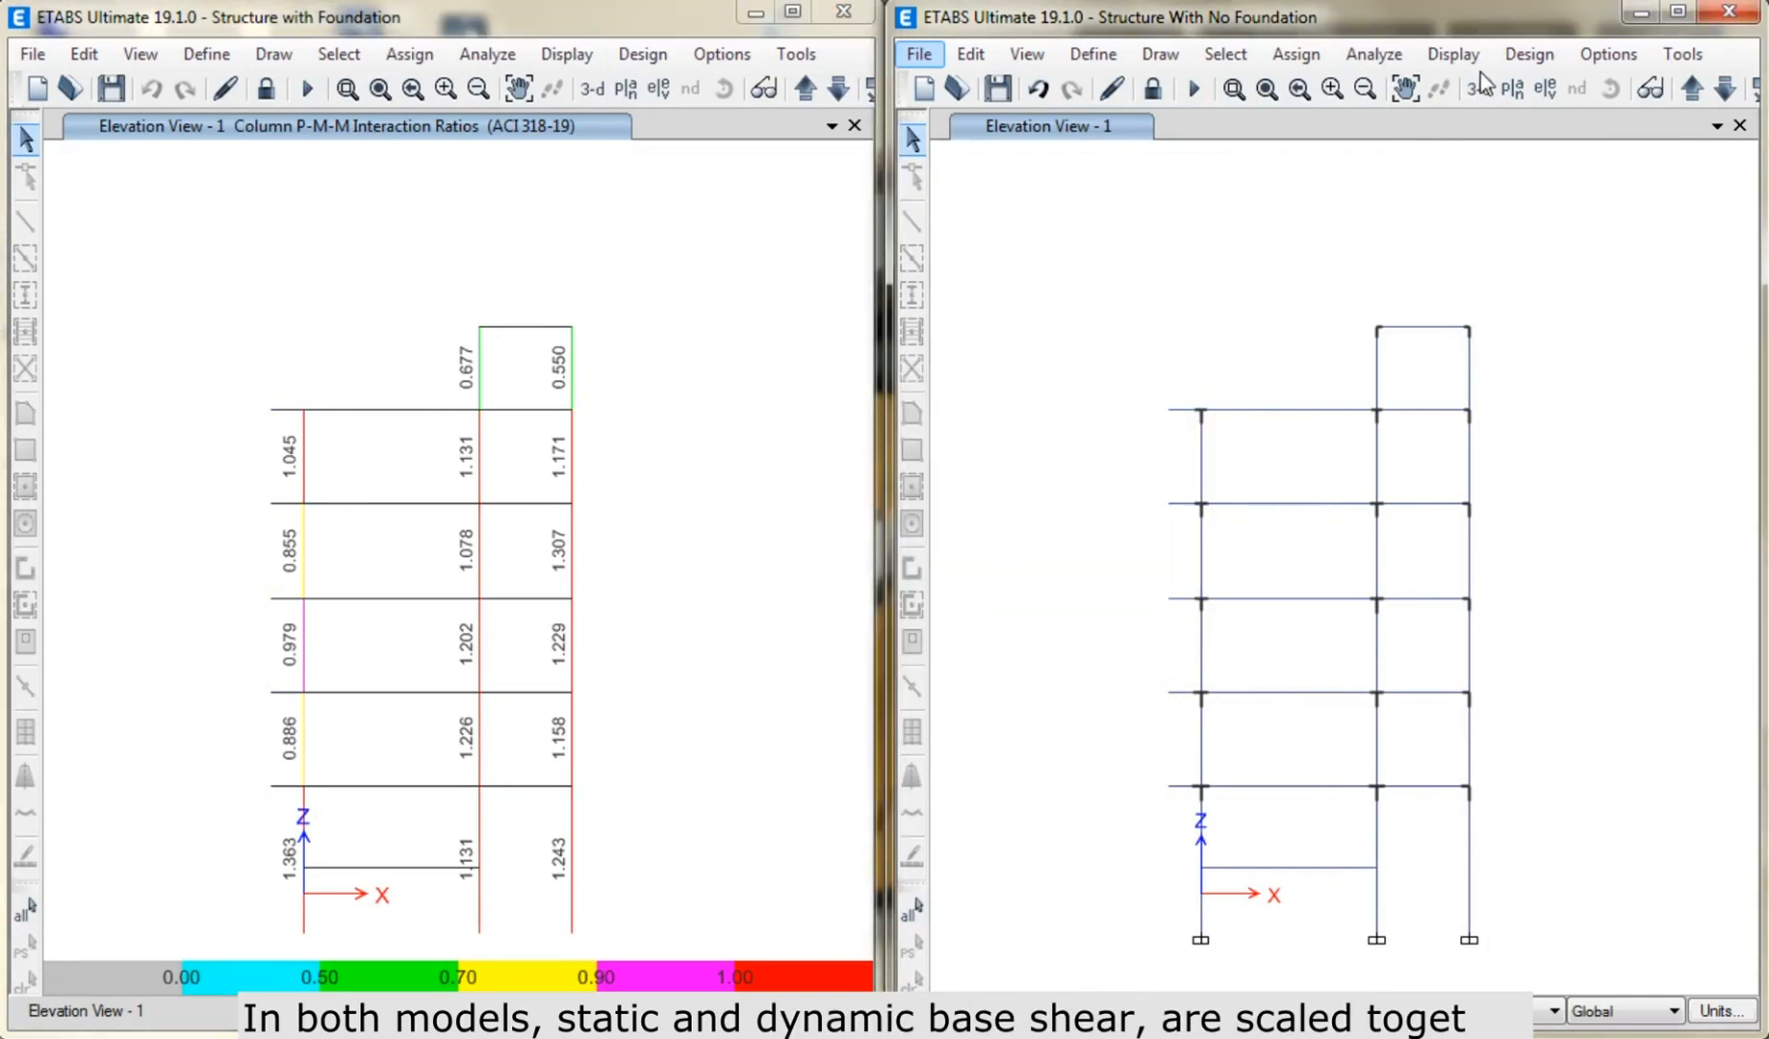
Display the Column P-M-M Interaction Ratios design output on elevation 1 of the Structure With No Foundation model.
click(1512, 58)
mouse_move(1528, 125)
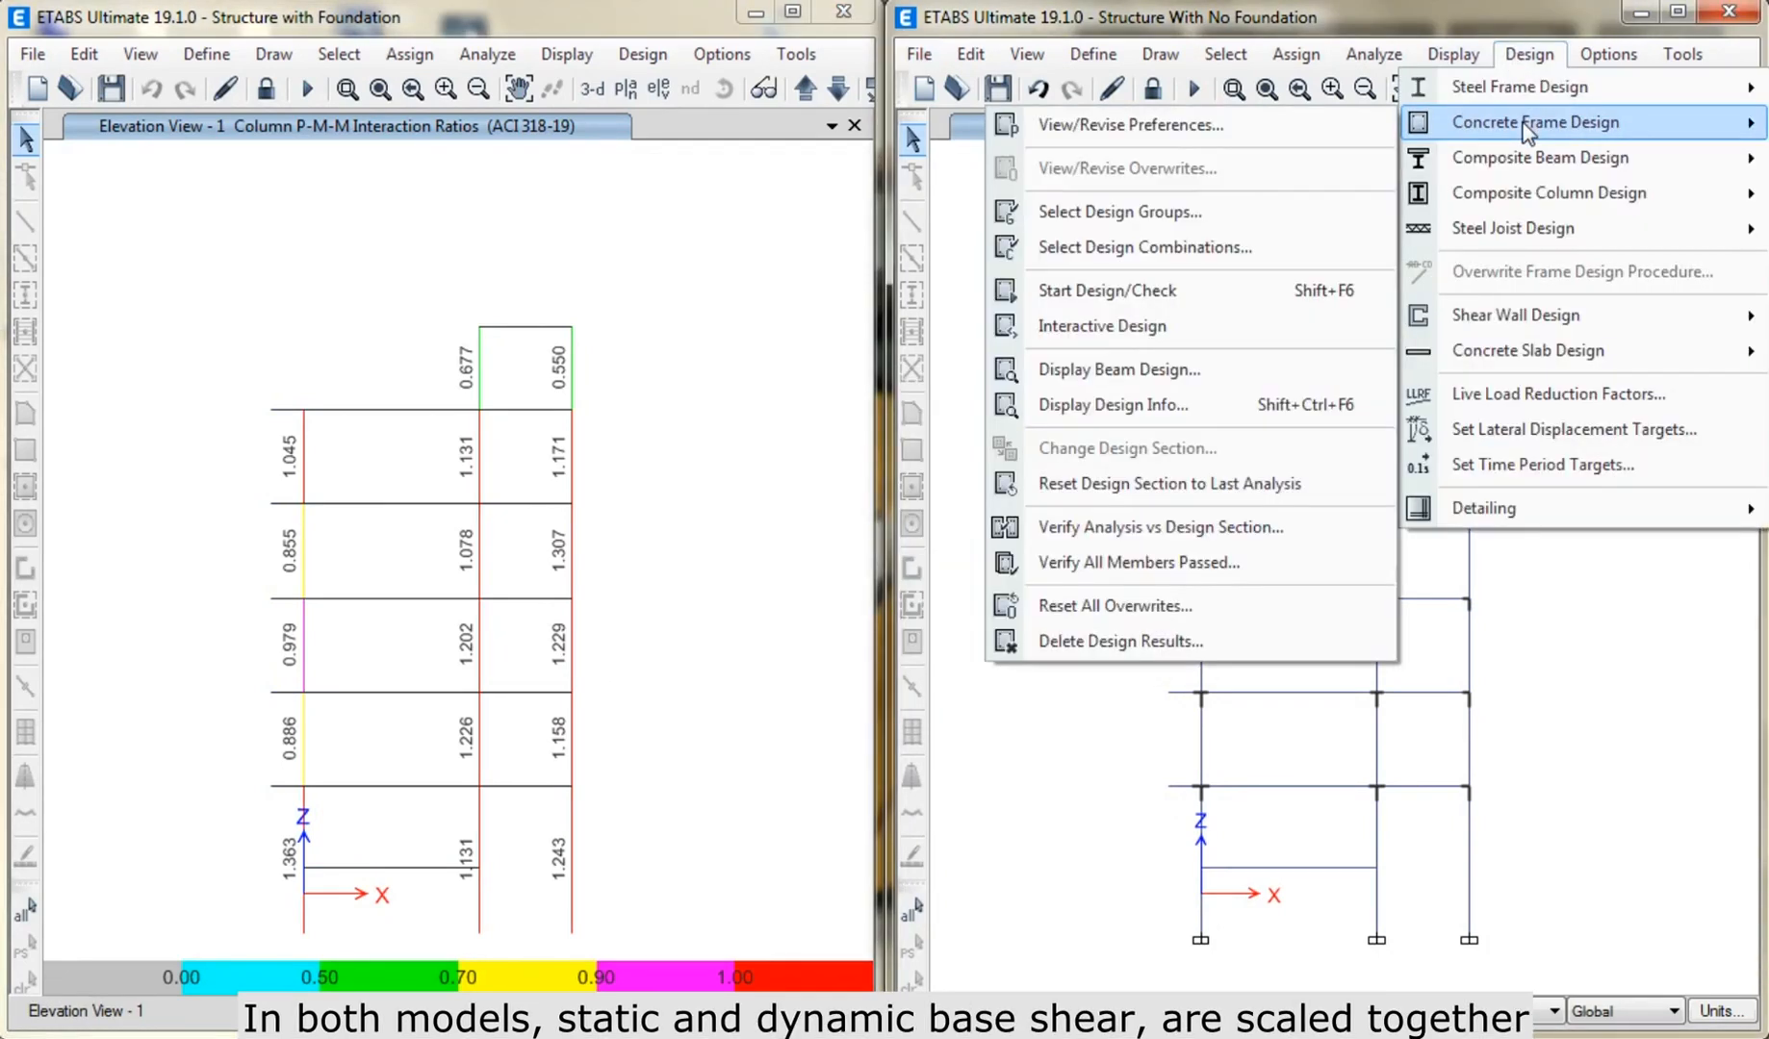
click(1175, 409)
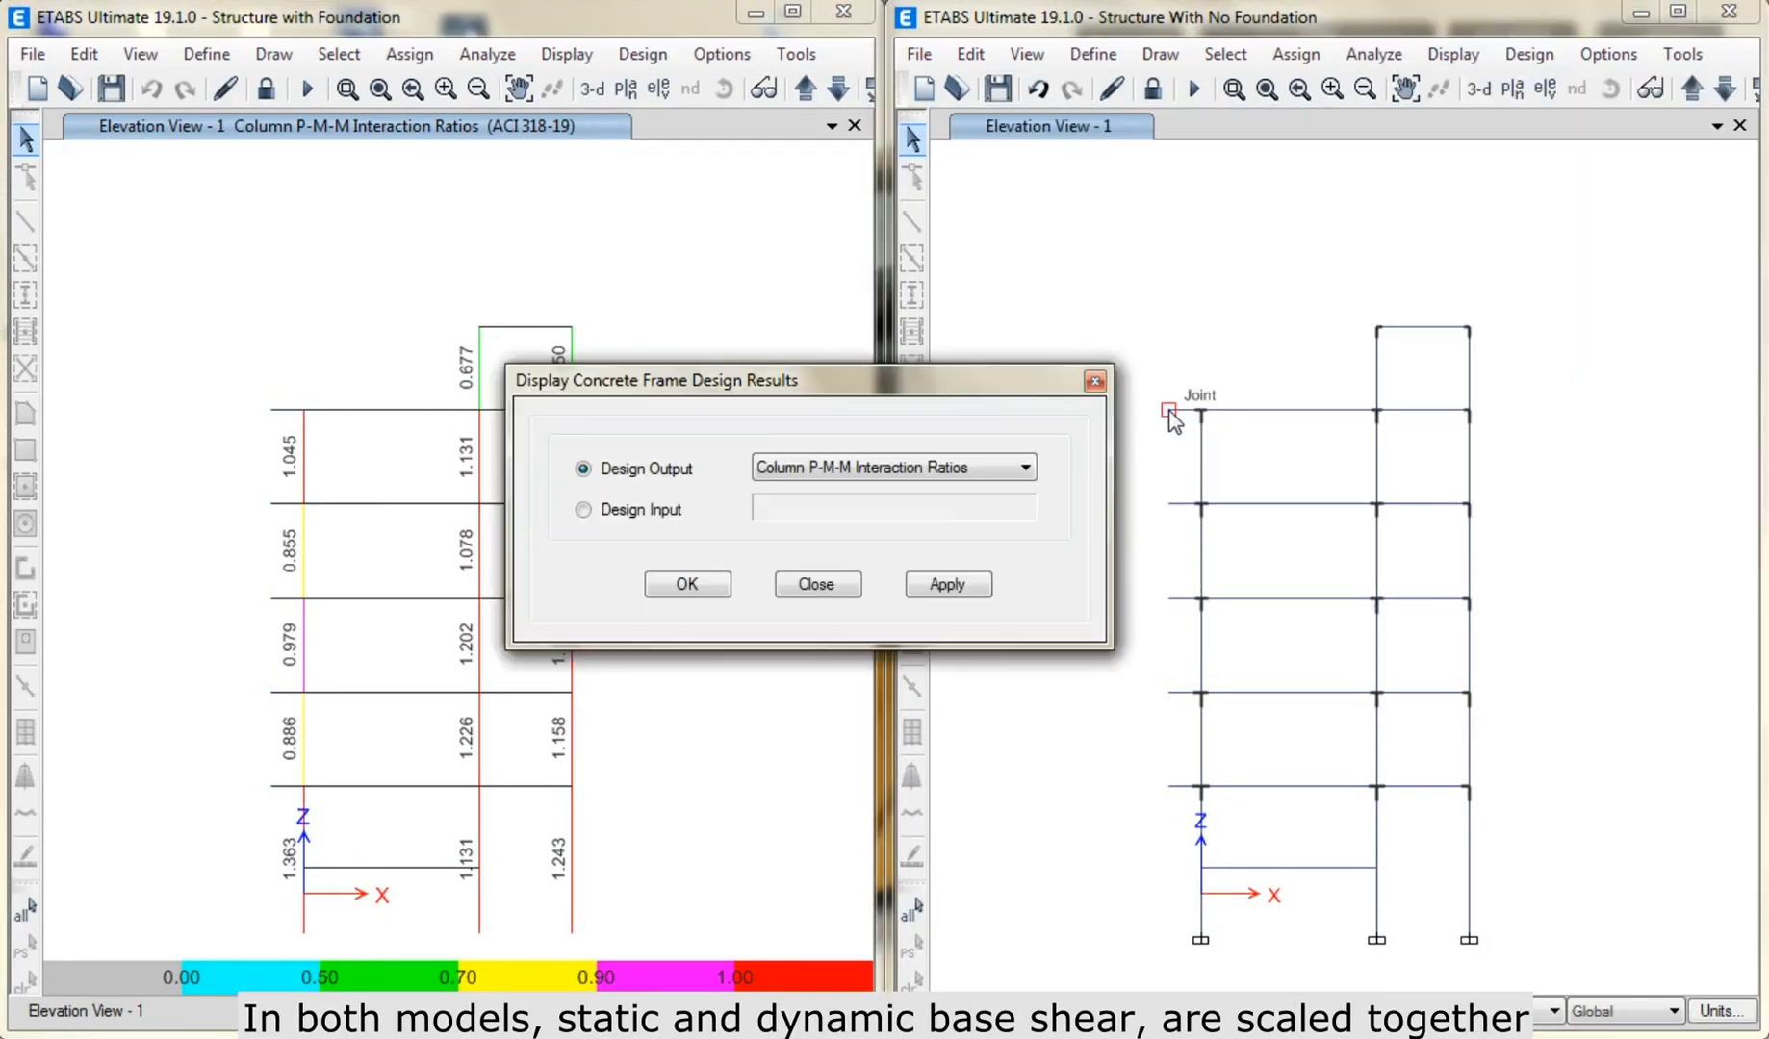
click(952, 584)
click(853, 587)
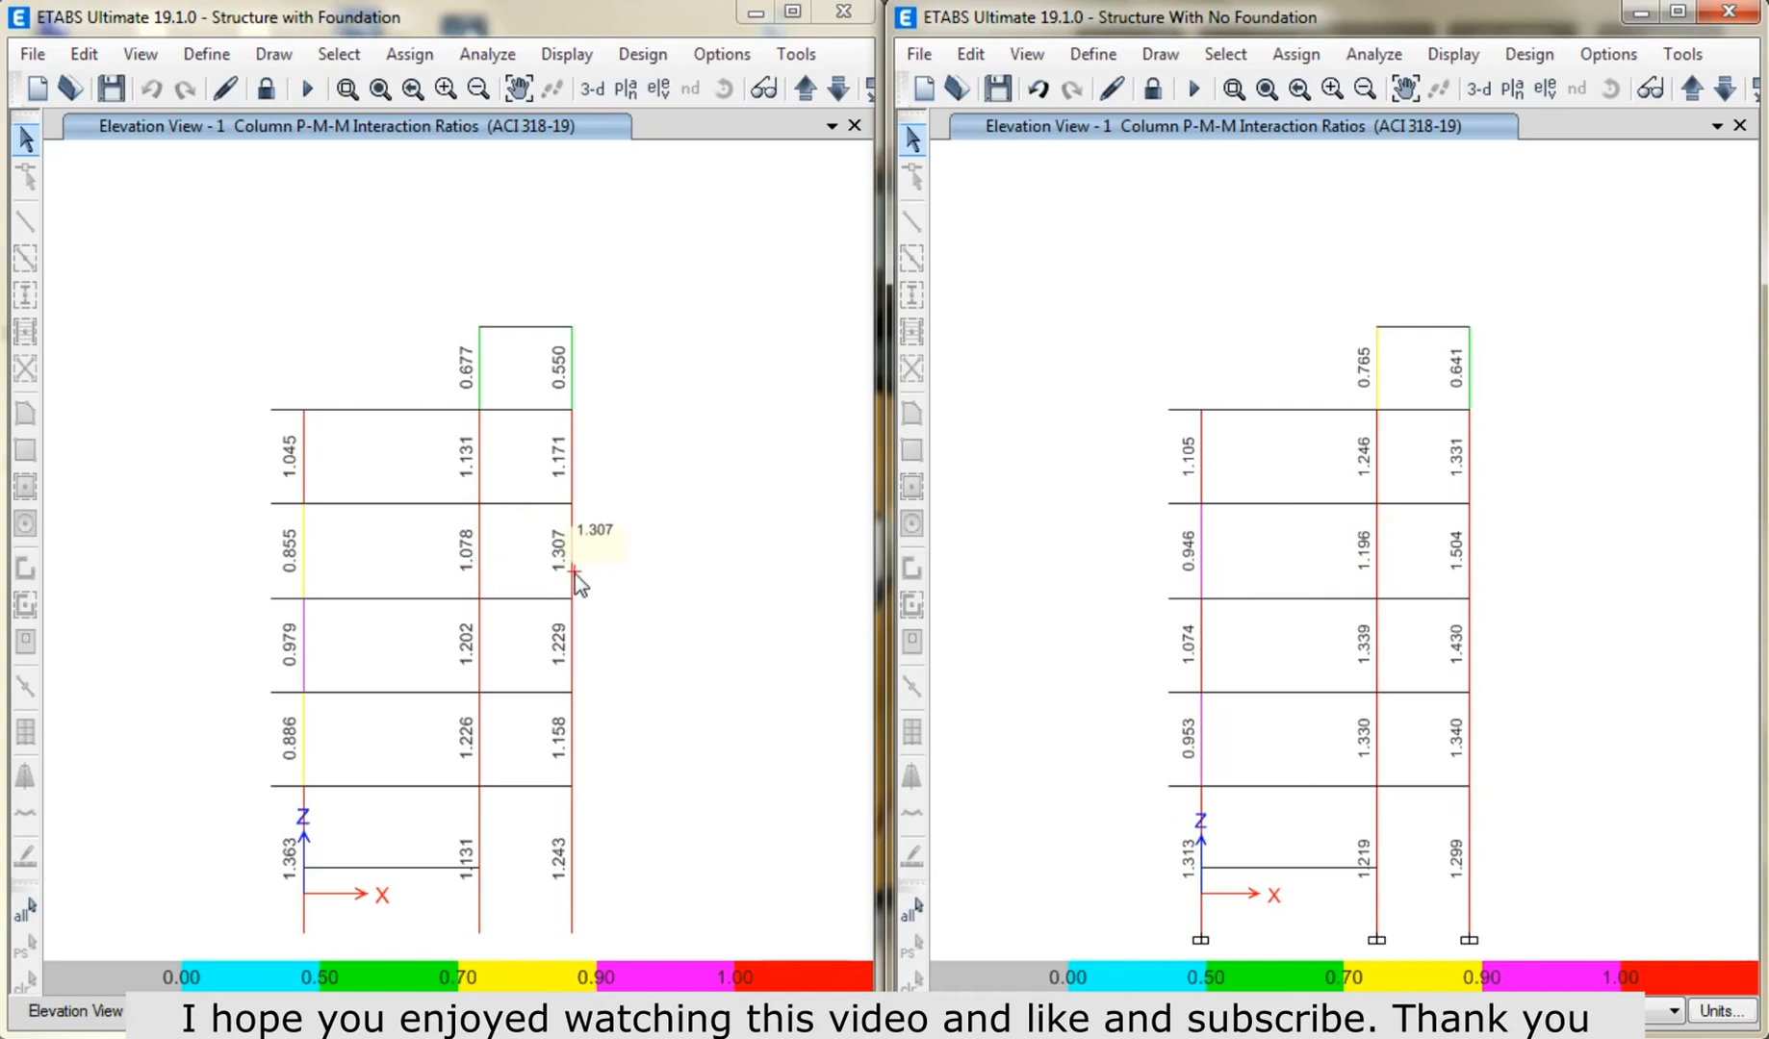
Compare the column ratios between the two elevations and show the P-M-M interaction ratios in 3-D in both model windows.
mouse_move(1468, 581)
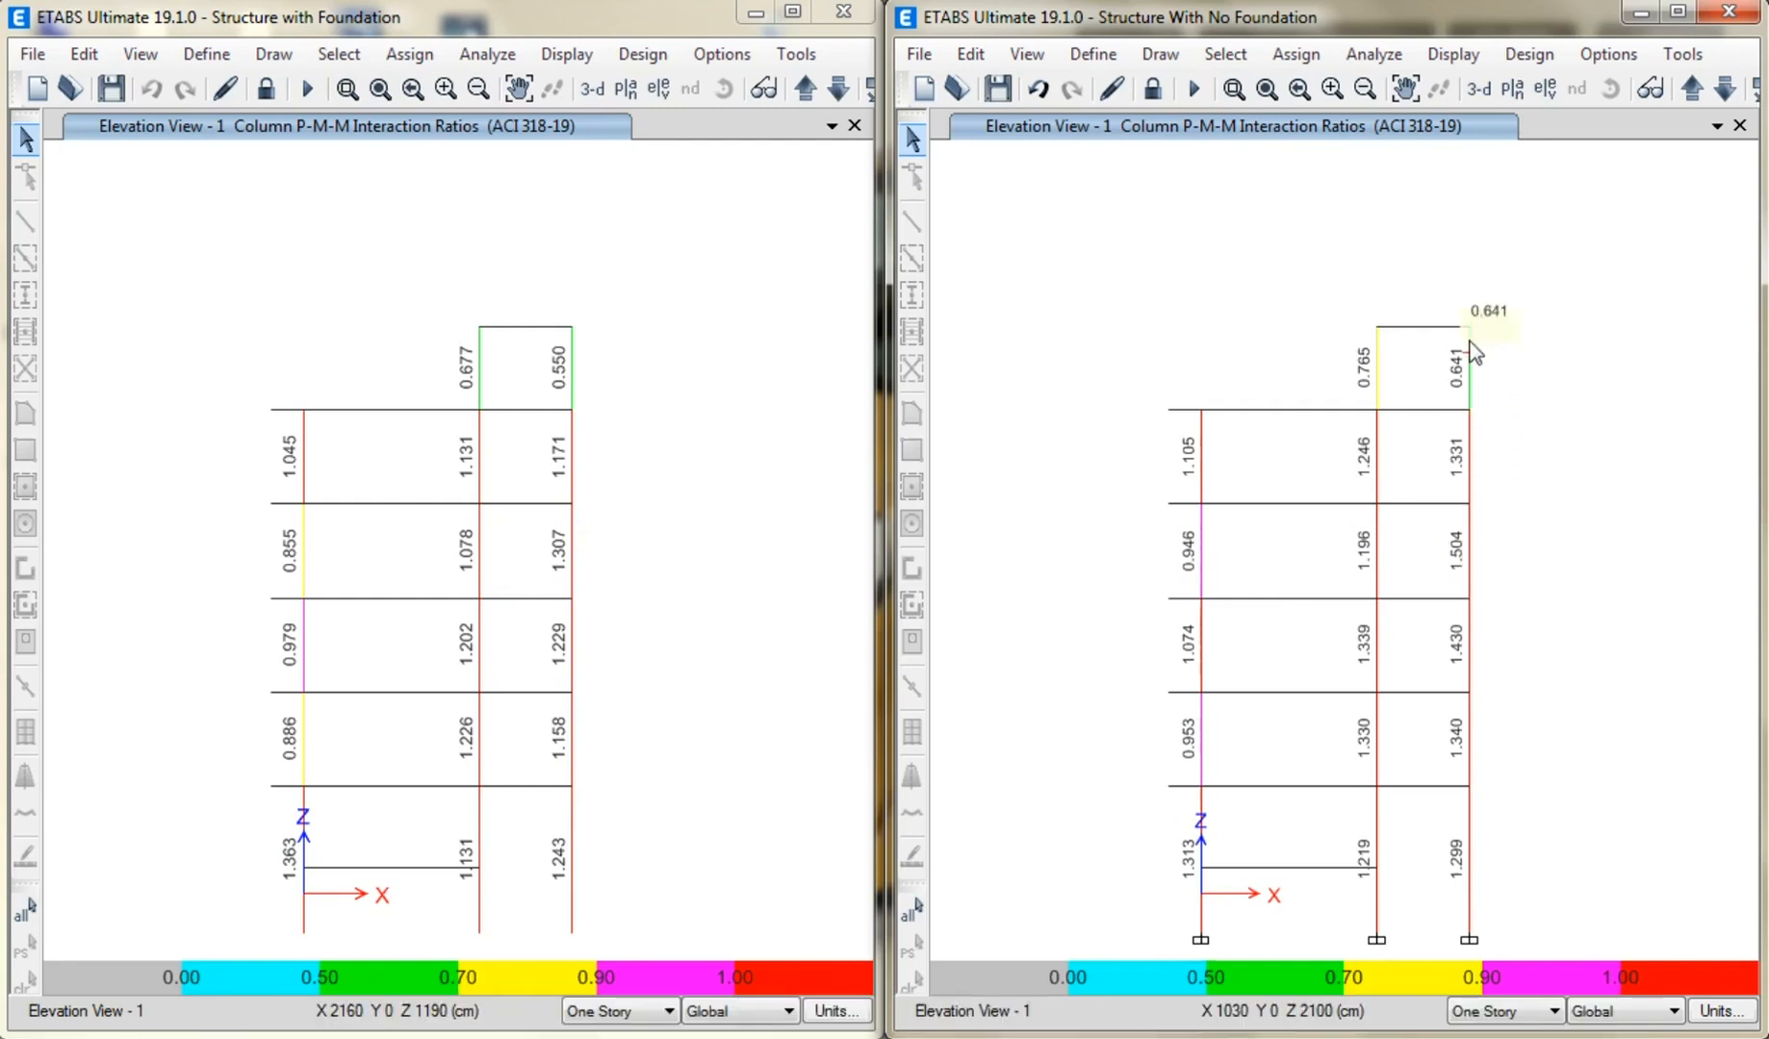
click(1480, 90)
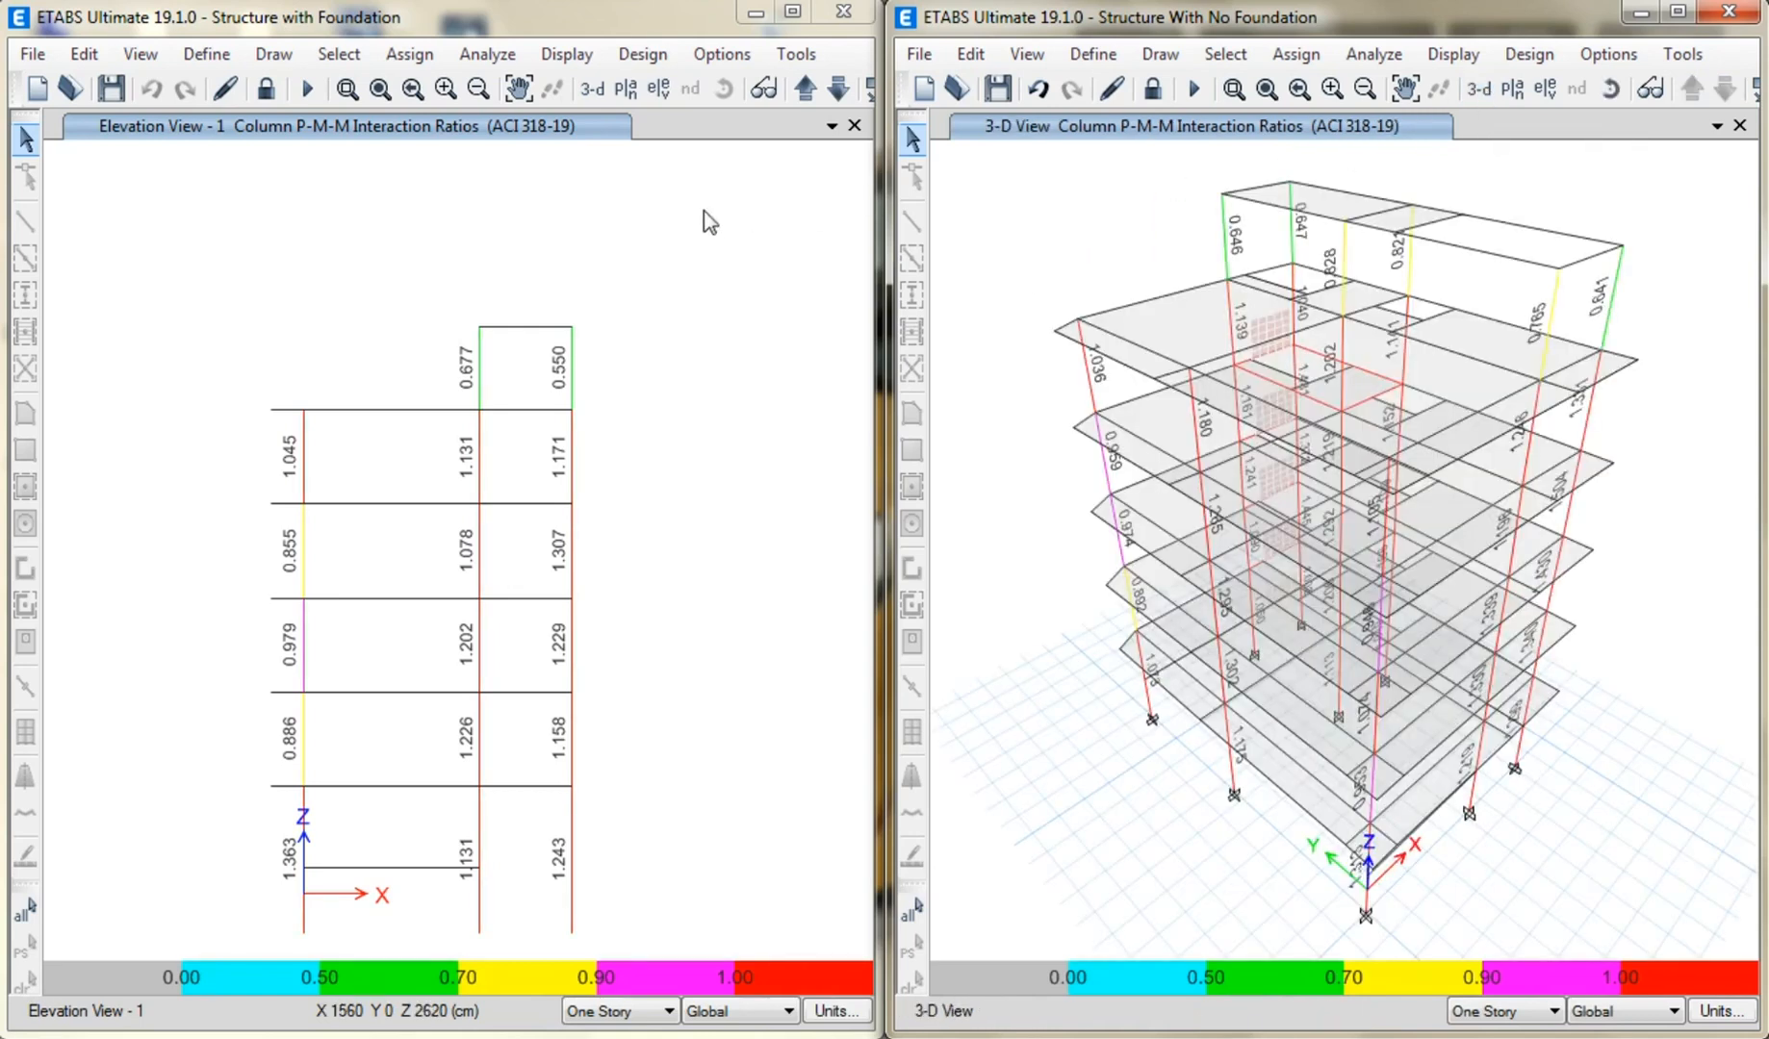
click(706, 221)
click(597, 96)
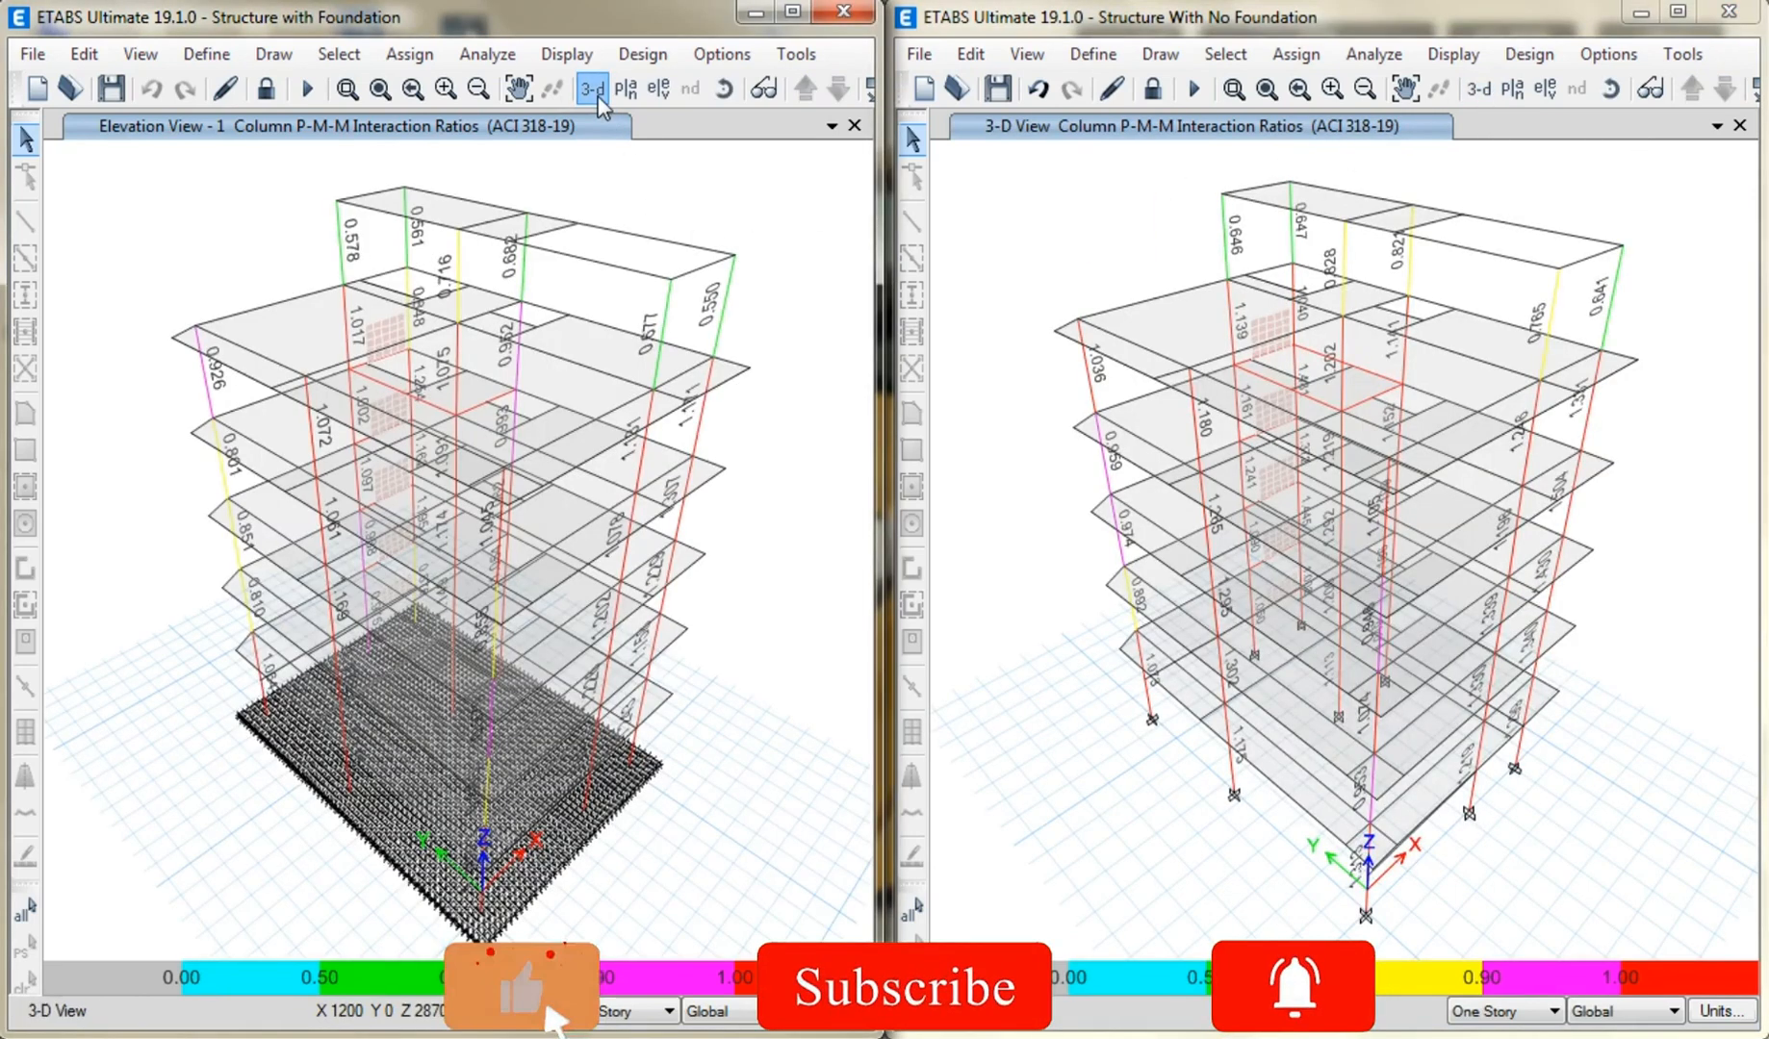